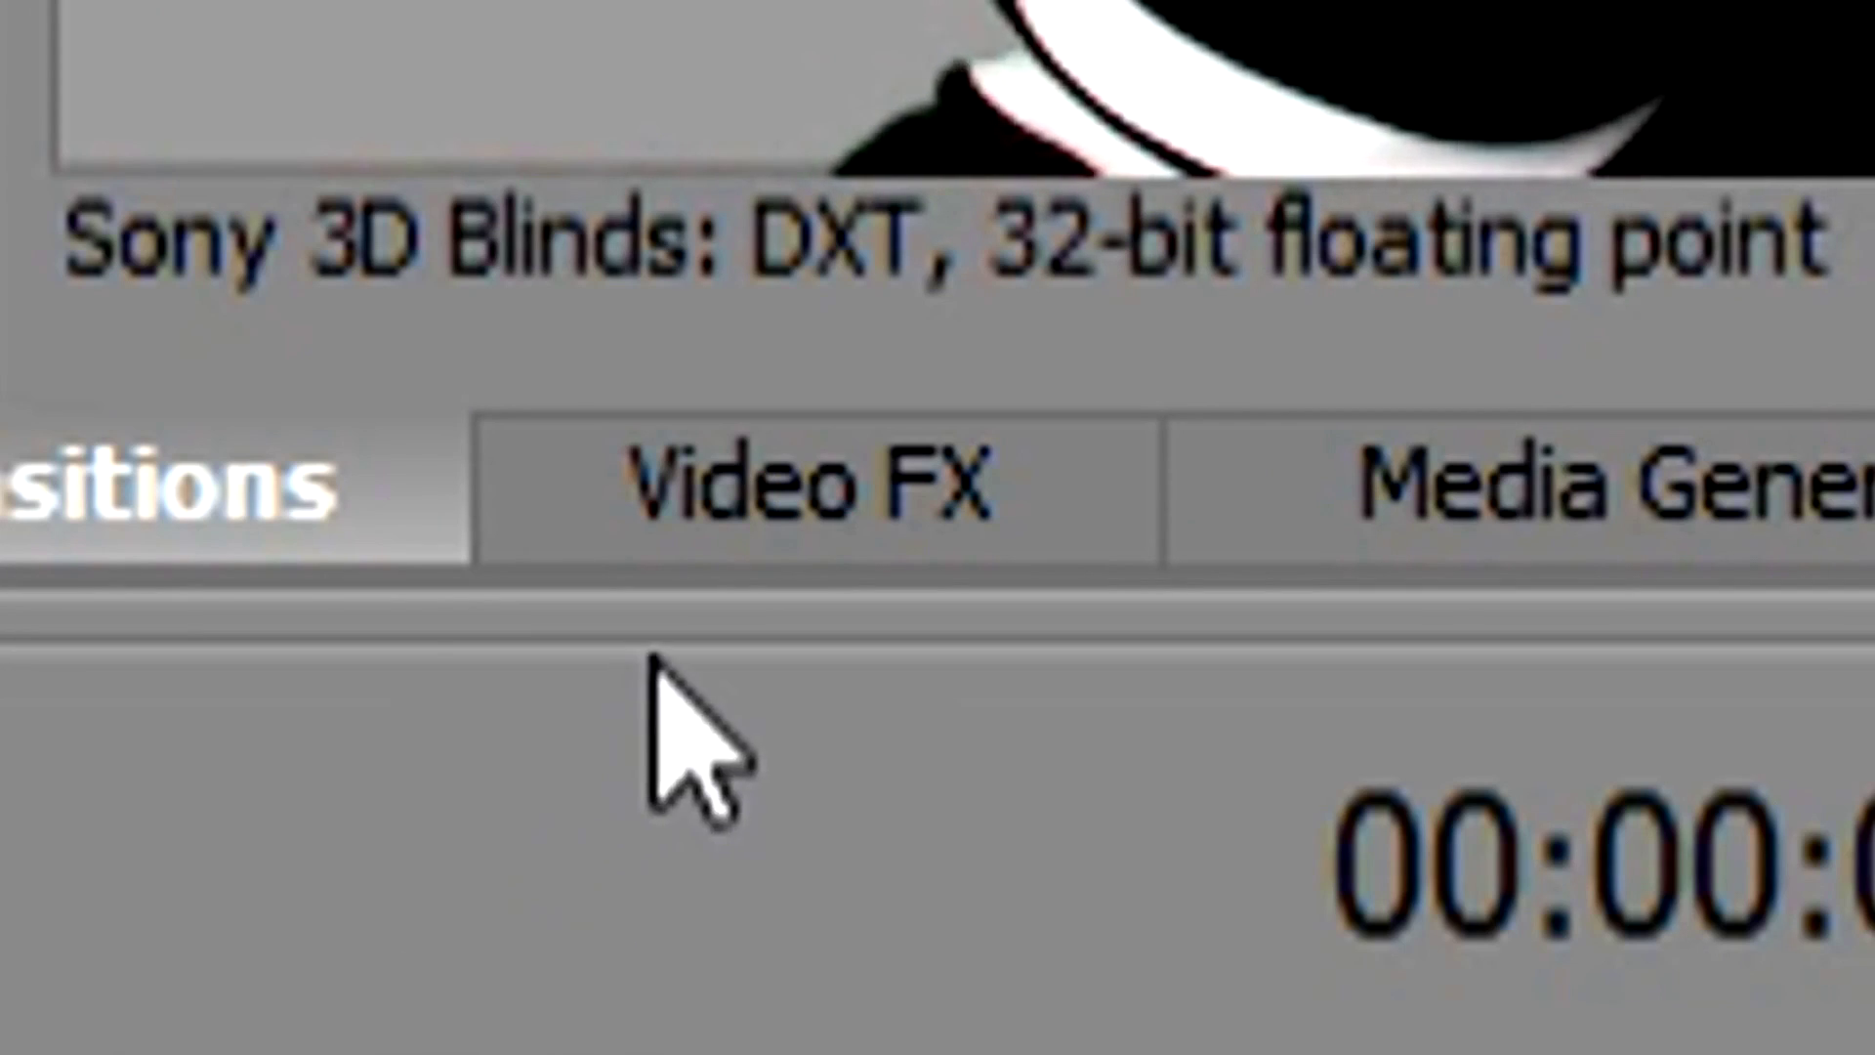
Step: Find the Sharpen video effect and apply its default preset to the clip on the video track
{"action": "left_click", "coordinate": [302, 542]}
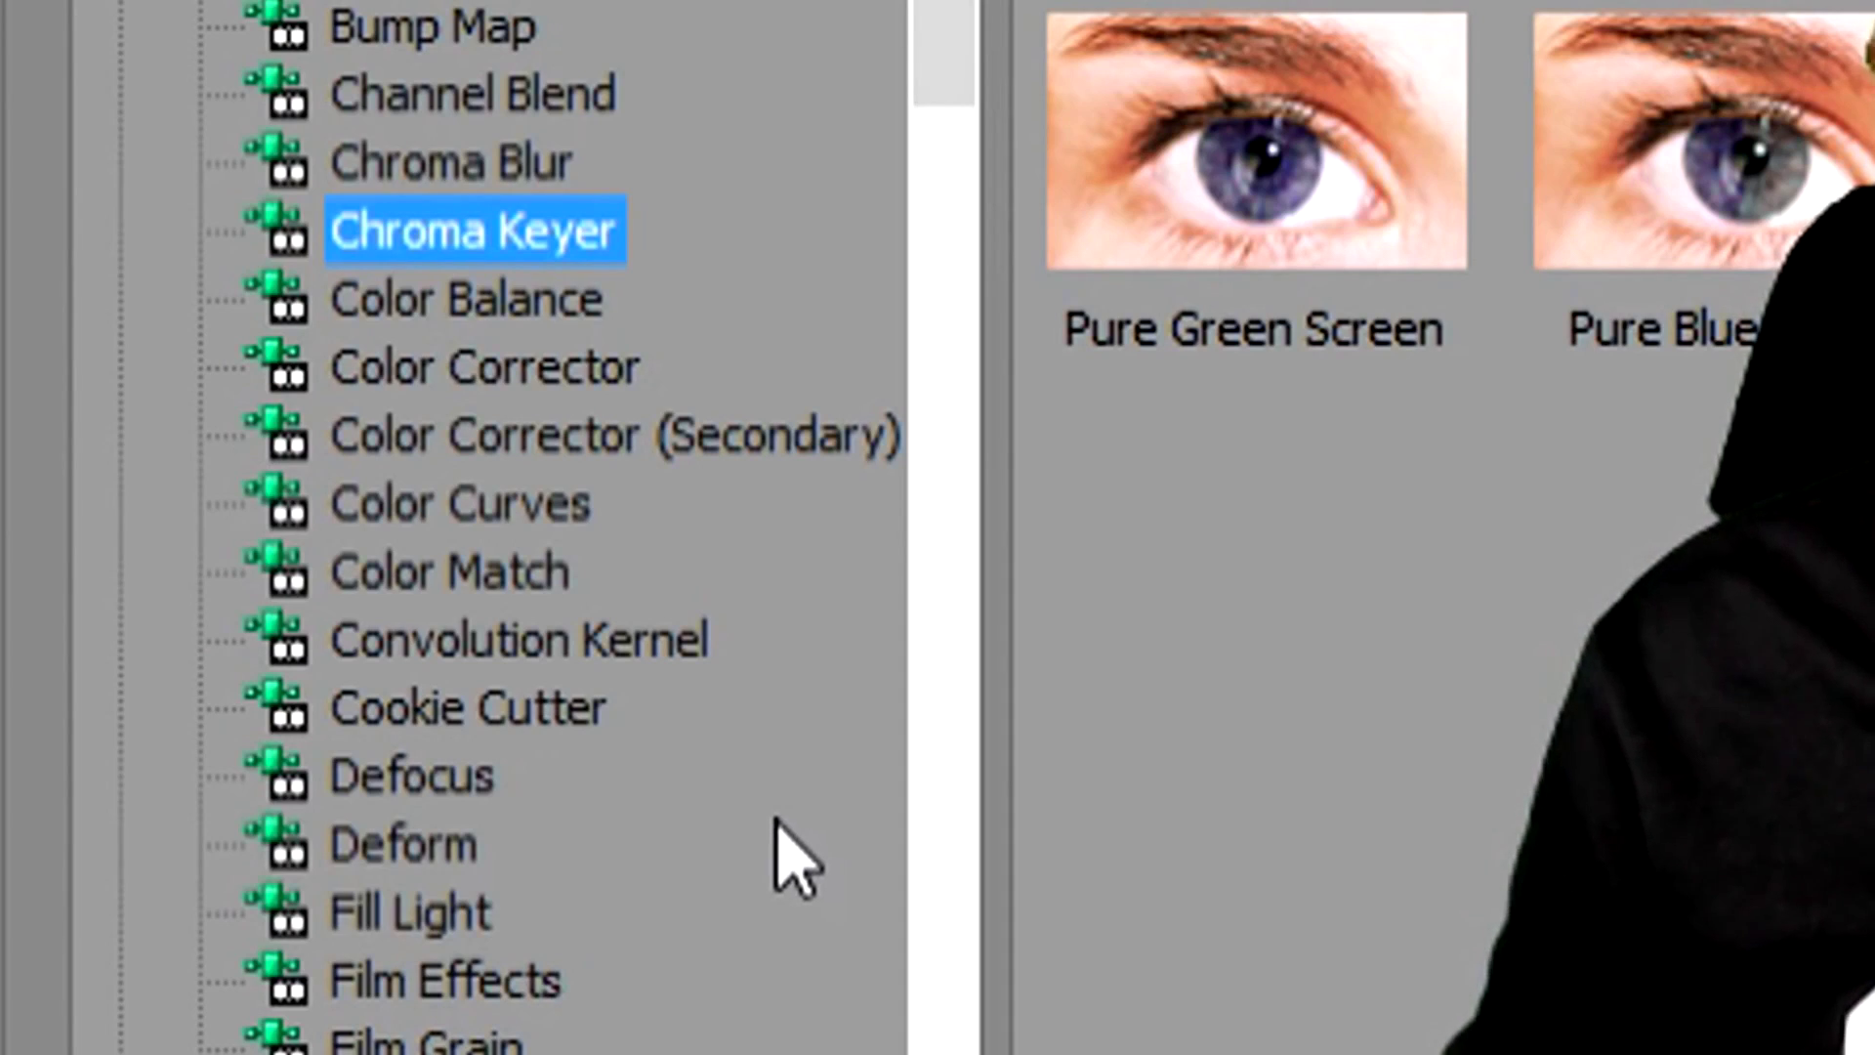
{"action": "scroll", "coordinate": [796, 859], "scroll_direction": "down", "scroll_amount": 12}
{"action": "left_click", "coordinate": [439, 509]}
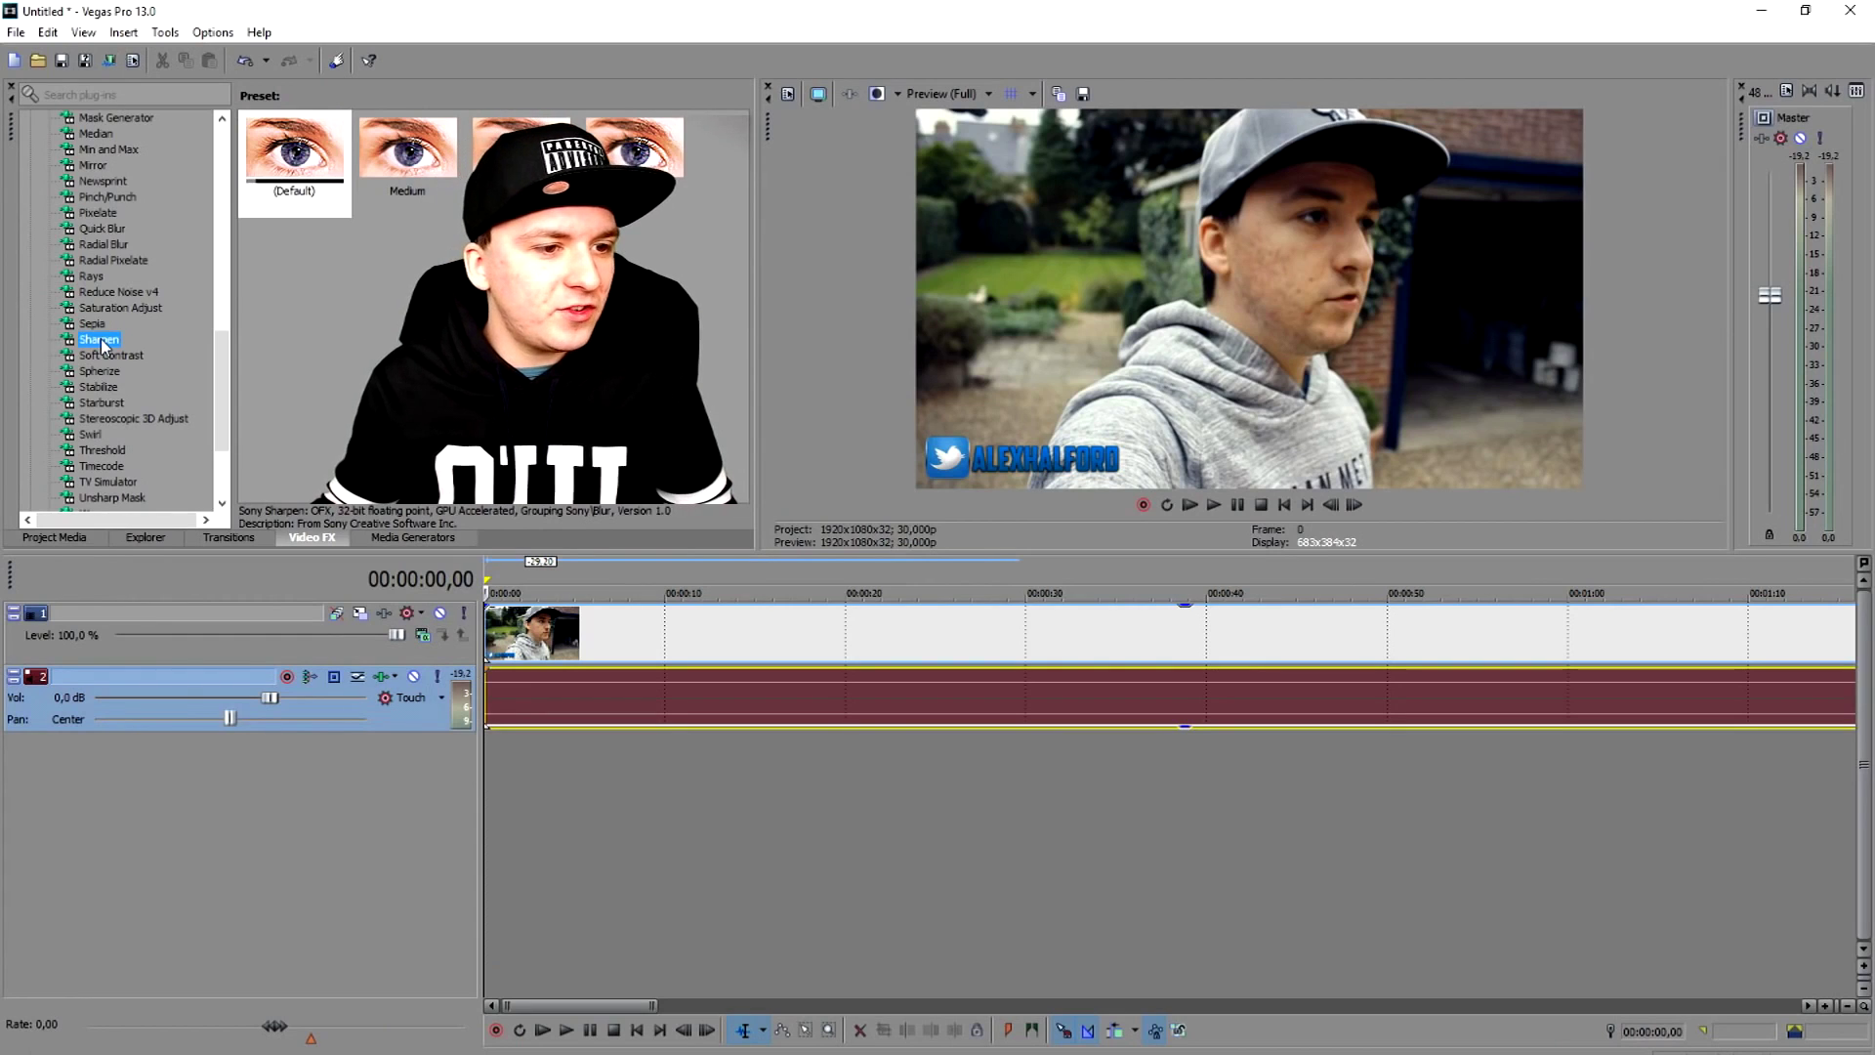
{"action": "left_click_drag", "start_coordinate": [664, 625], "coordinate": [634, 628]}
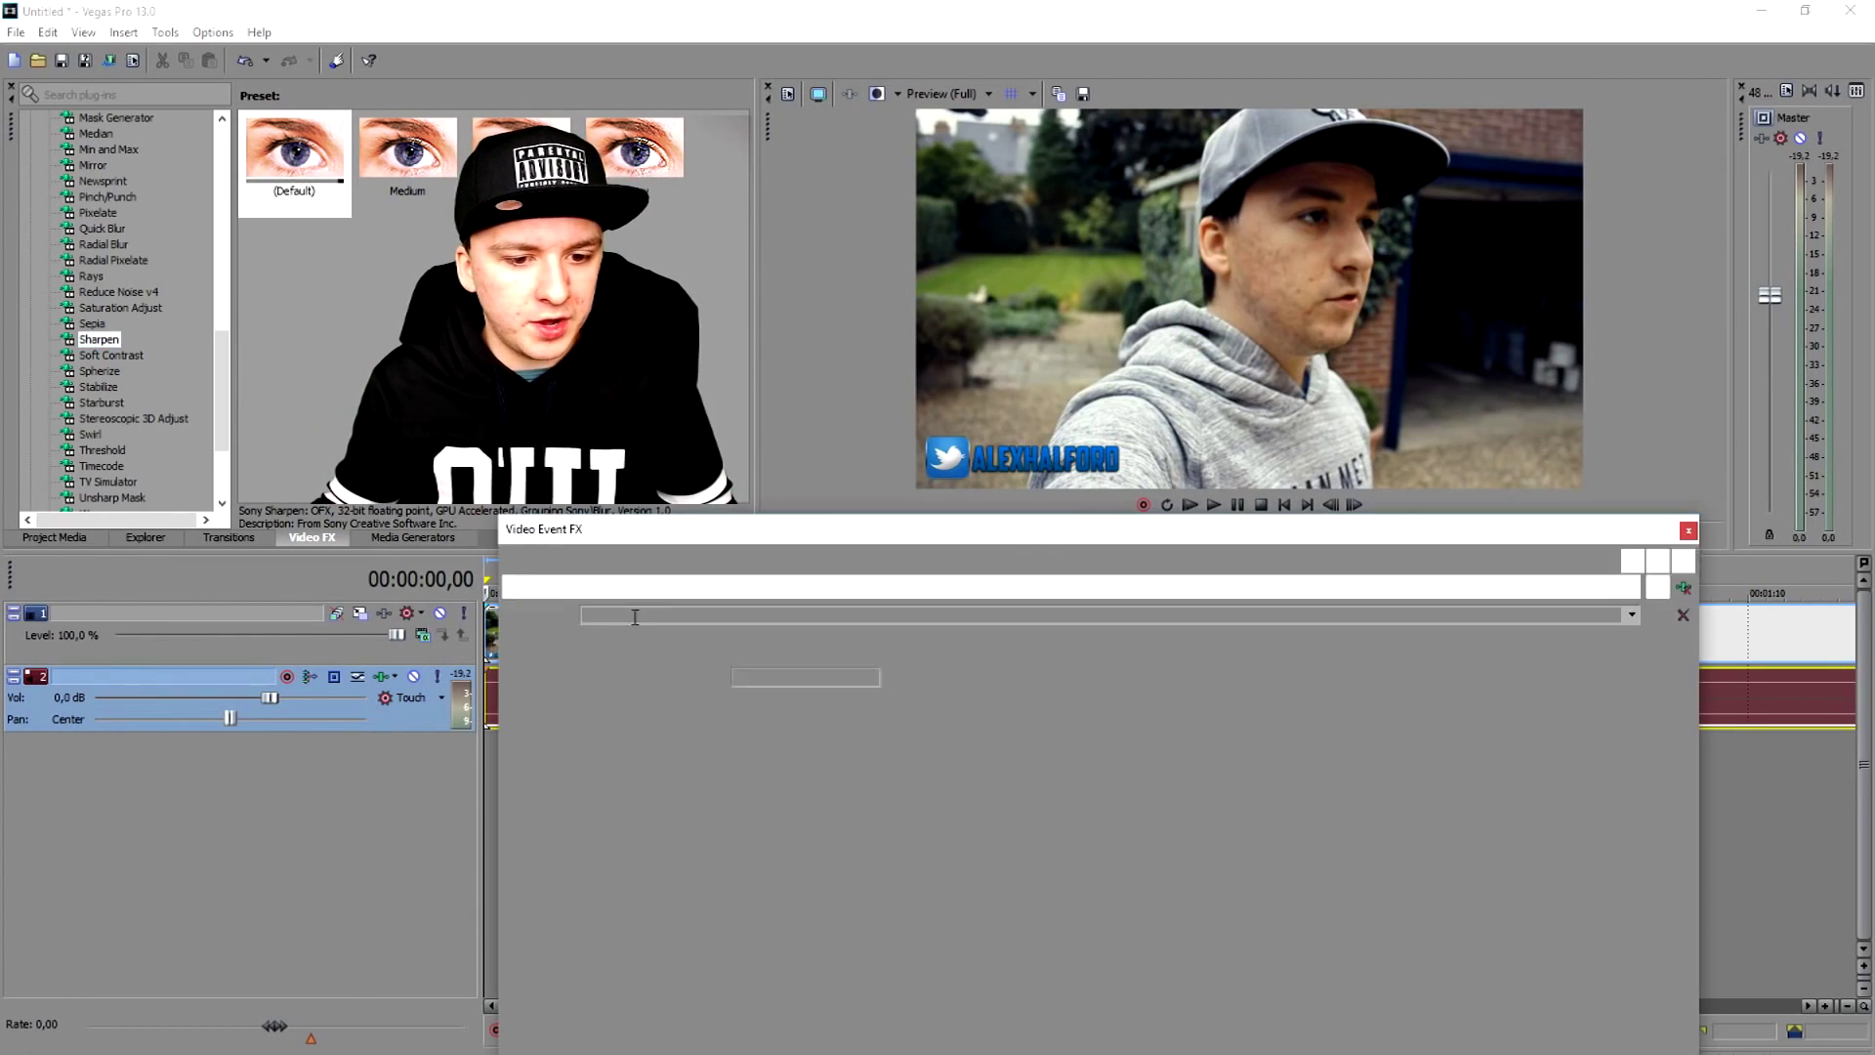
{"action": "left_click_drag", "start_coordinate": [700, 533], "coordinate": [660, 523]}
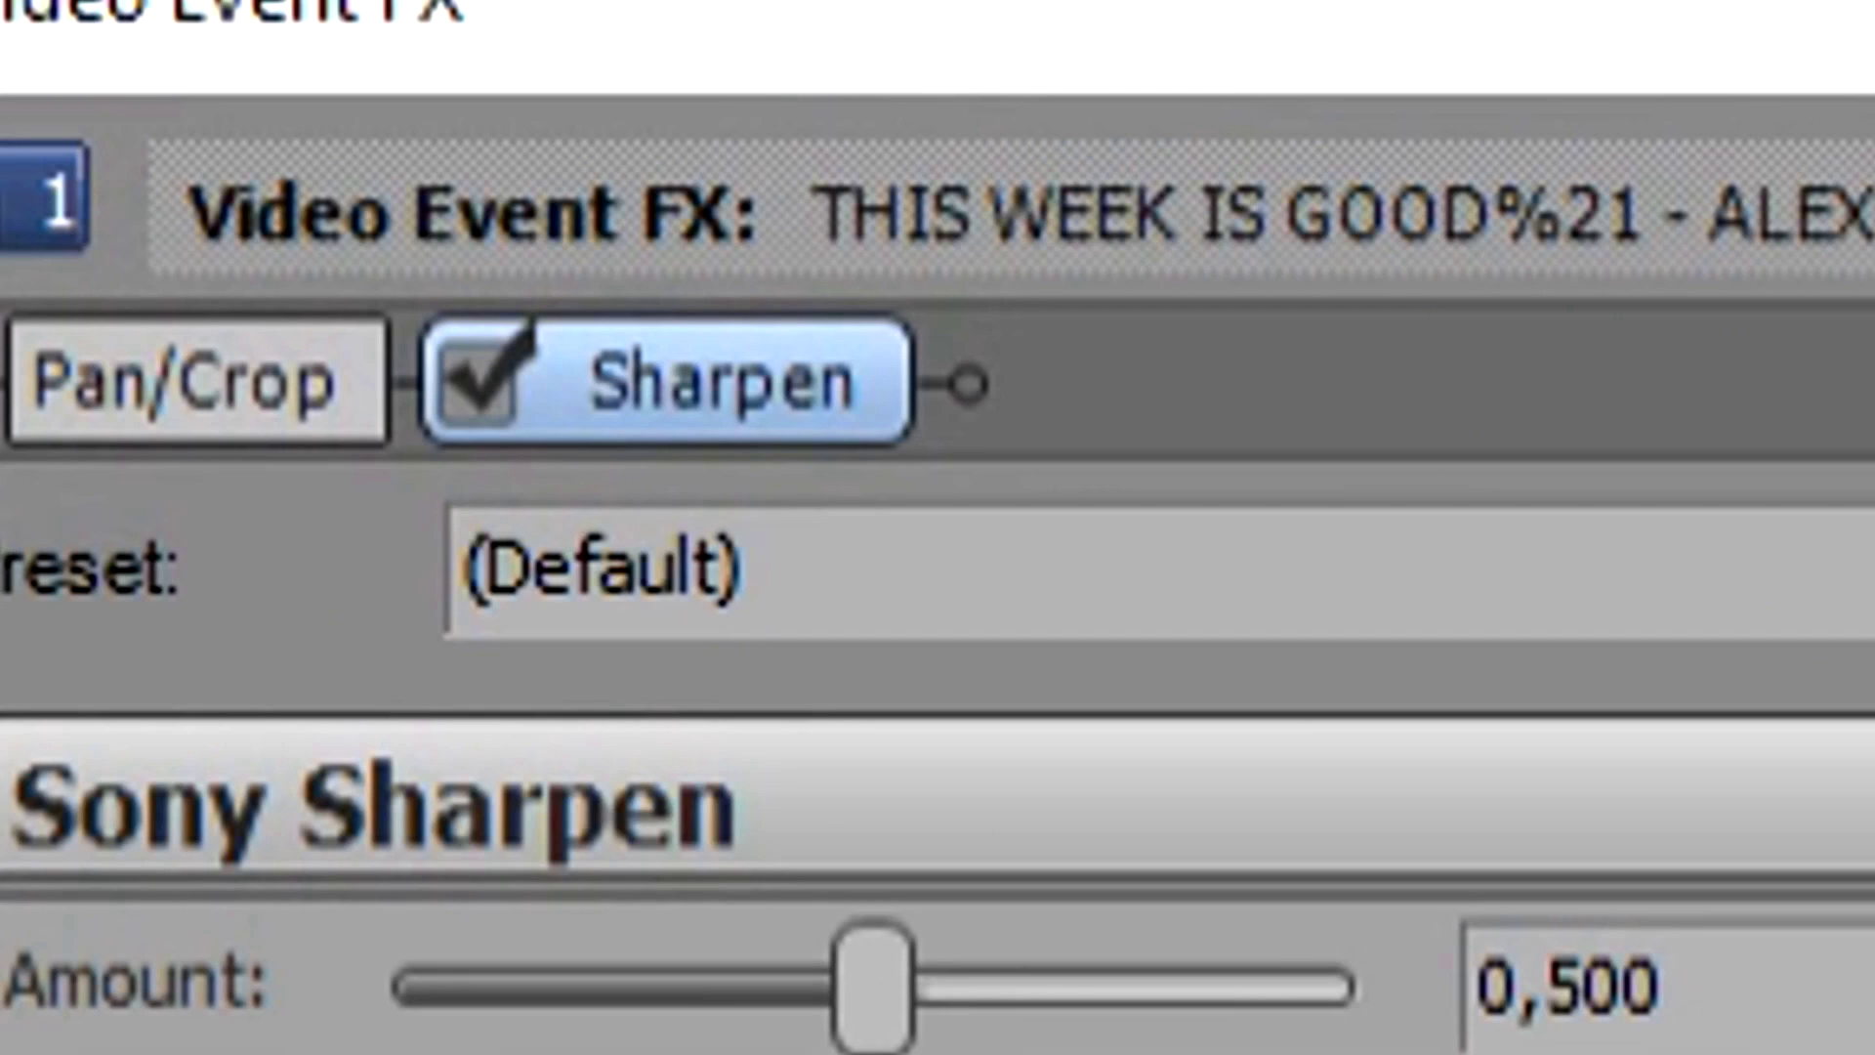
Step: Set the Sharpen effect's preset to Medium and close the effect settings
{"action": "left_click", "coordinate": [1591, 604]}
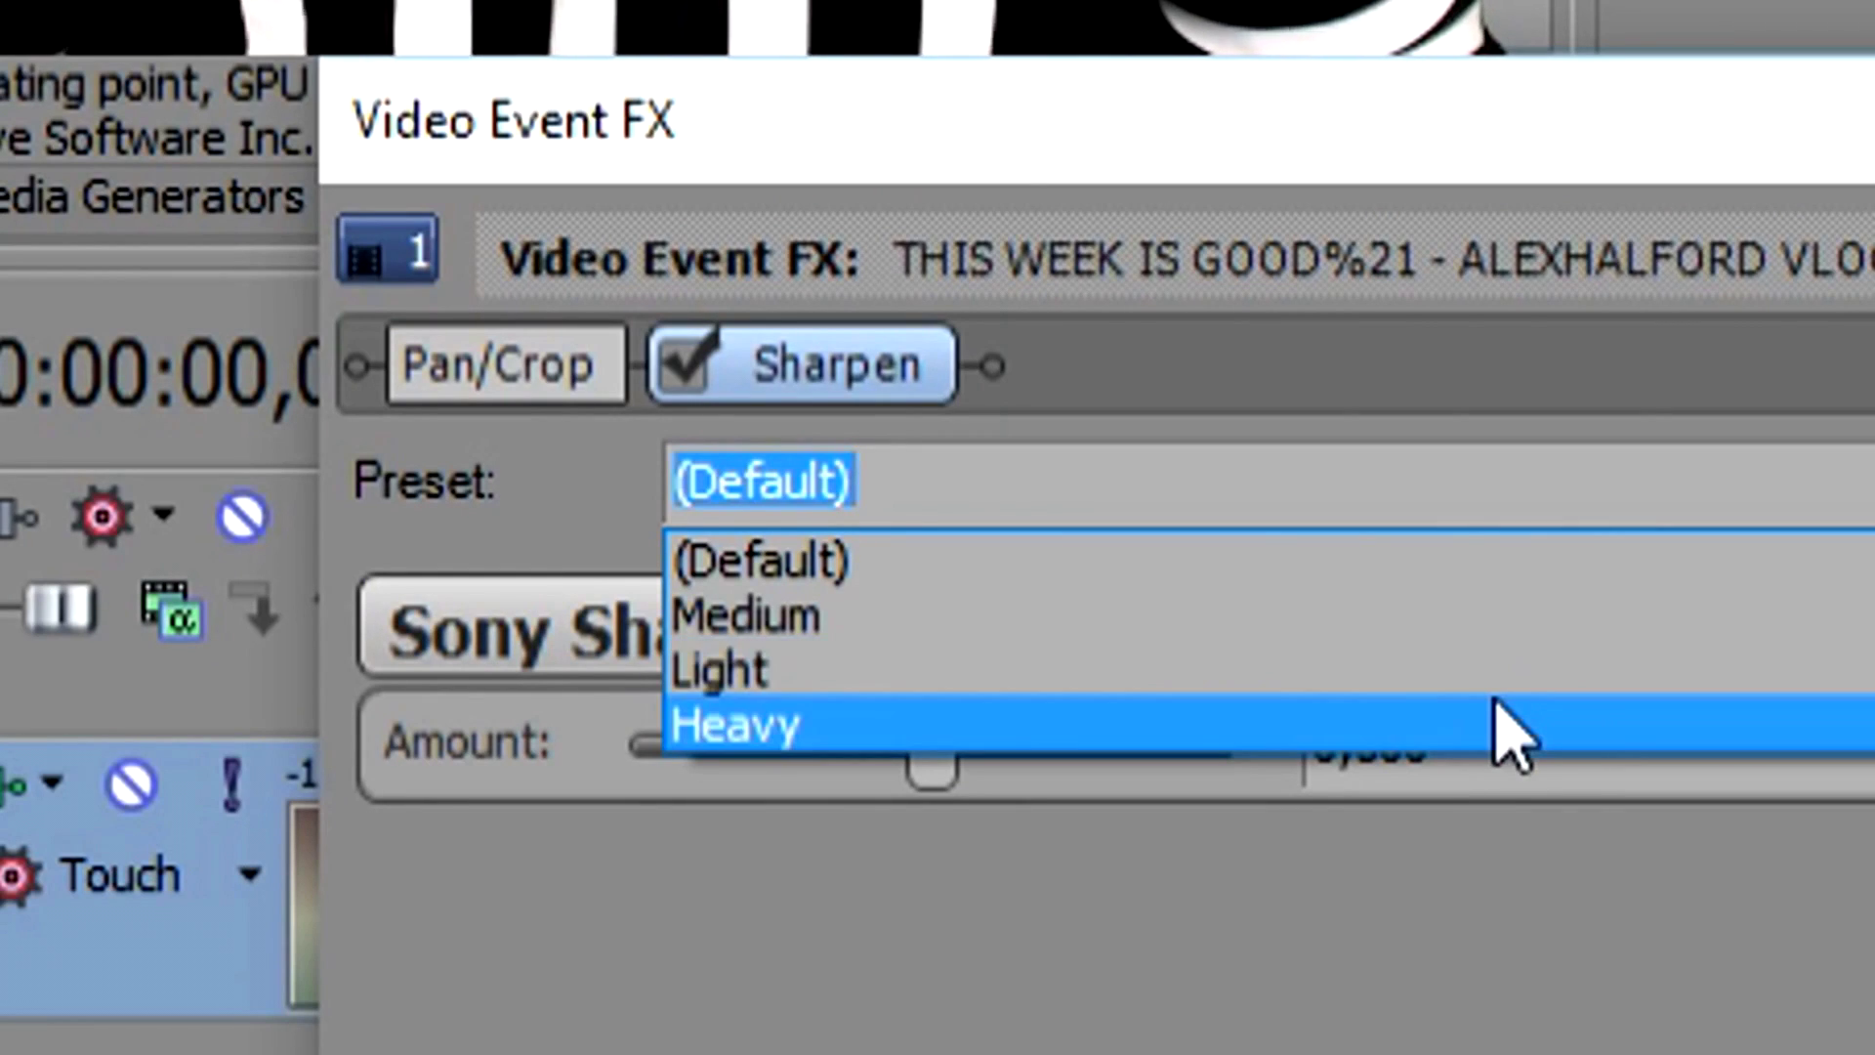
{"action": "left_click", "coordinate": [1490, 625]}
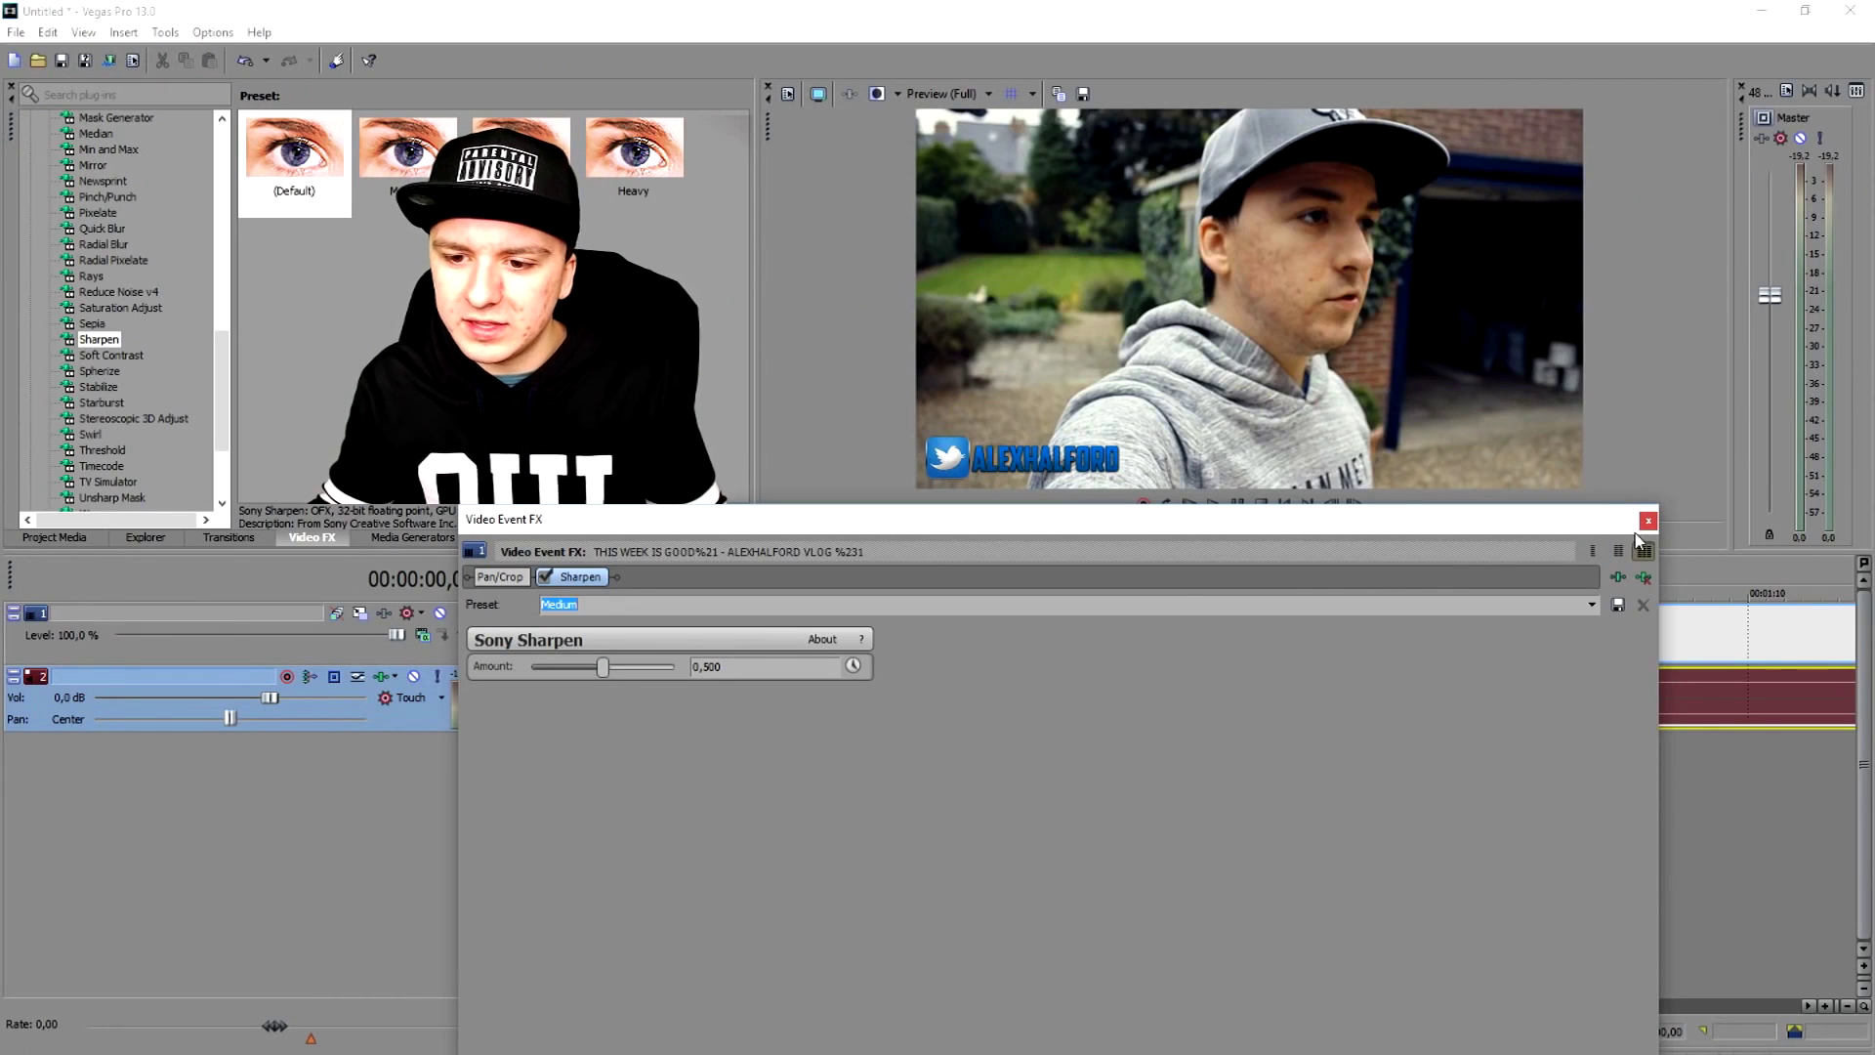
{"action": "left_click", "coordinate": [1648, 523]}
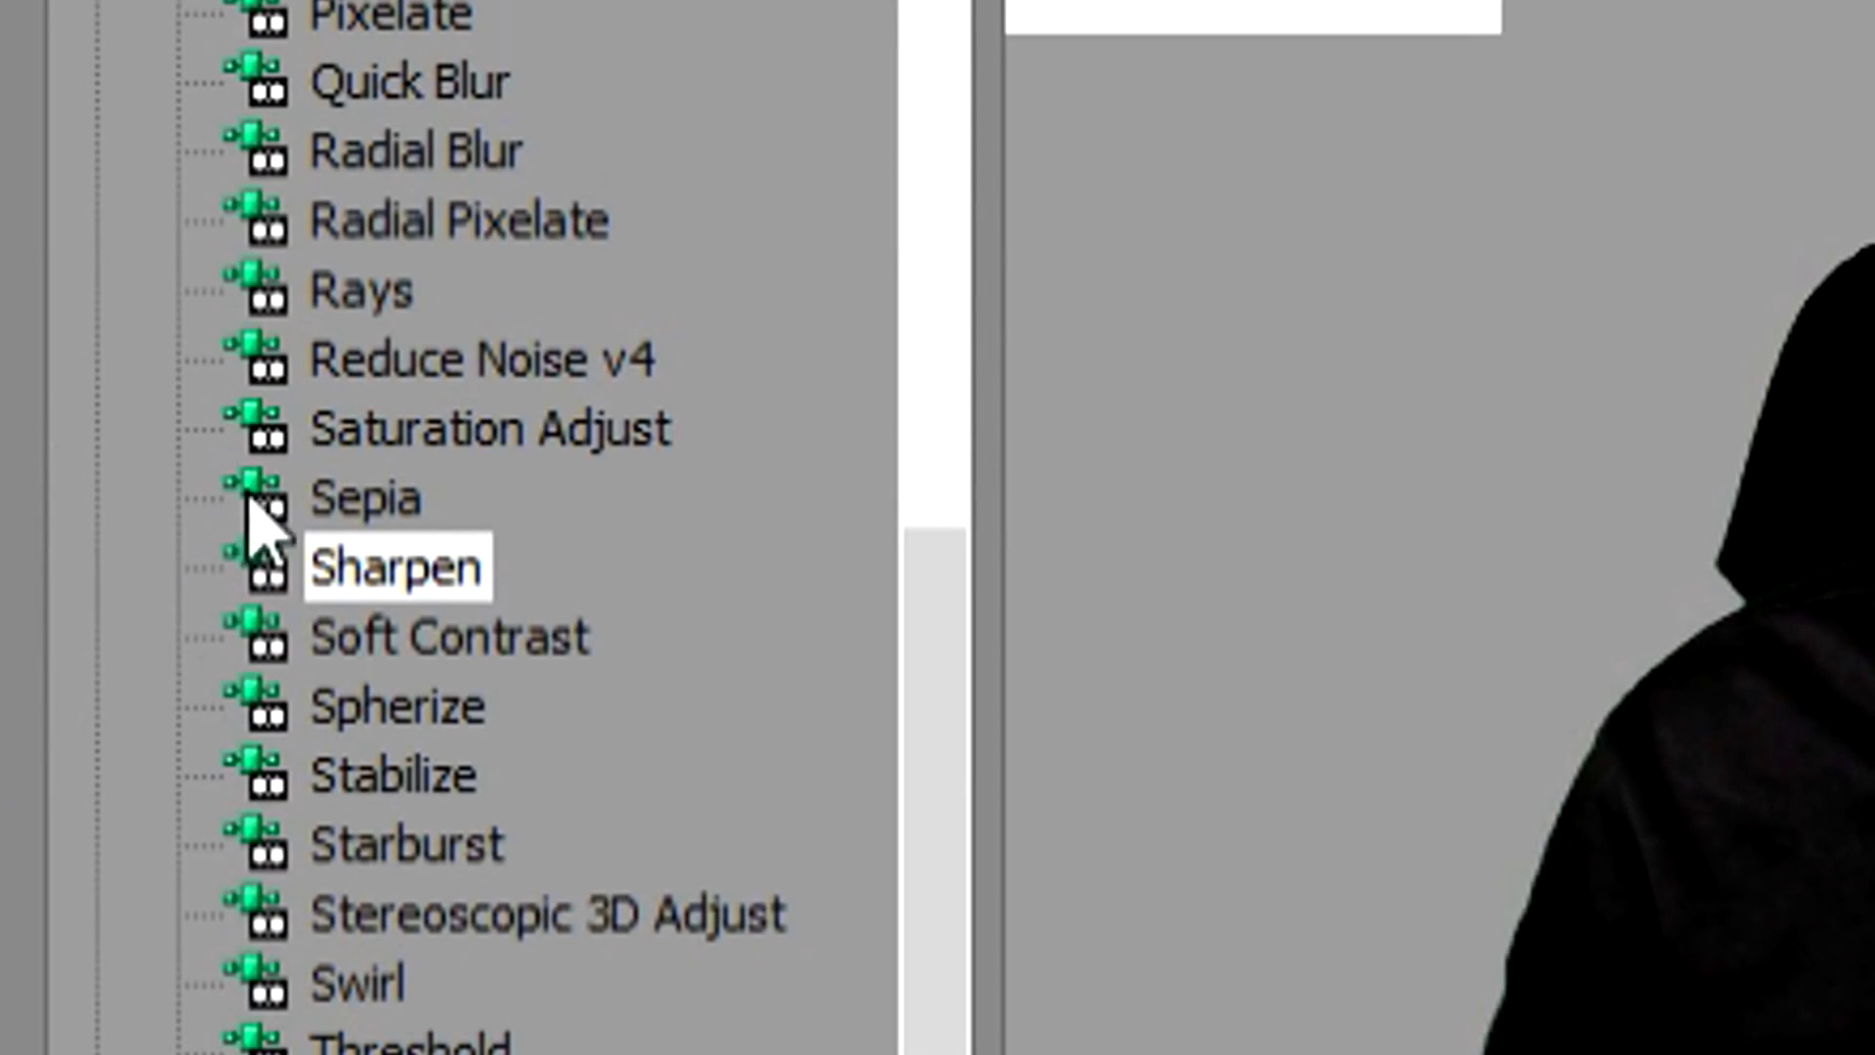
Step: Add a second Sharpen effect to the same clip and set its preset to Heavy
{"action": "double_click", "coordinate": [432, 576]}
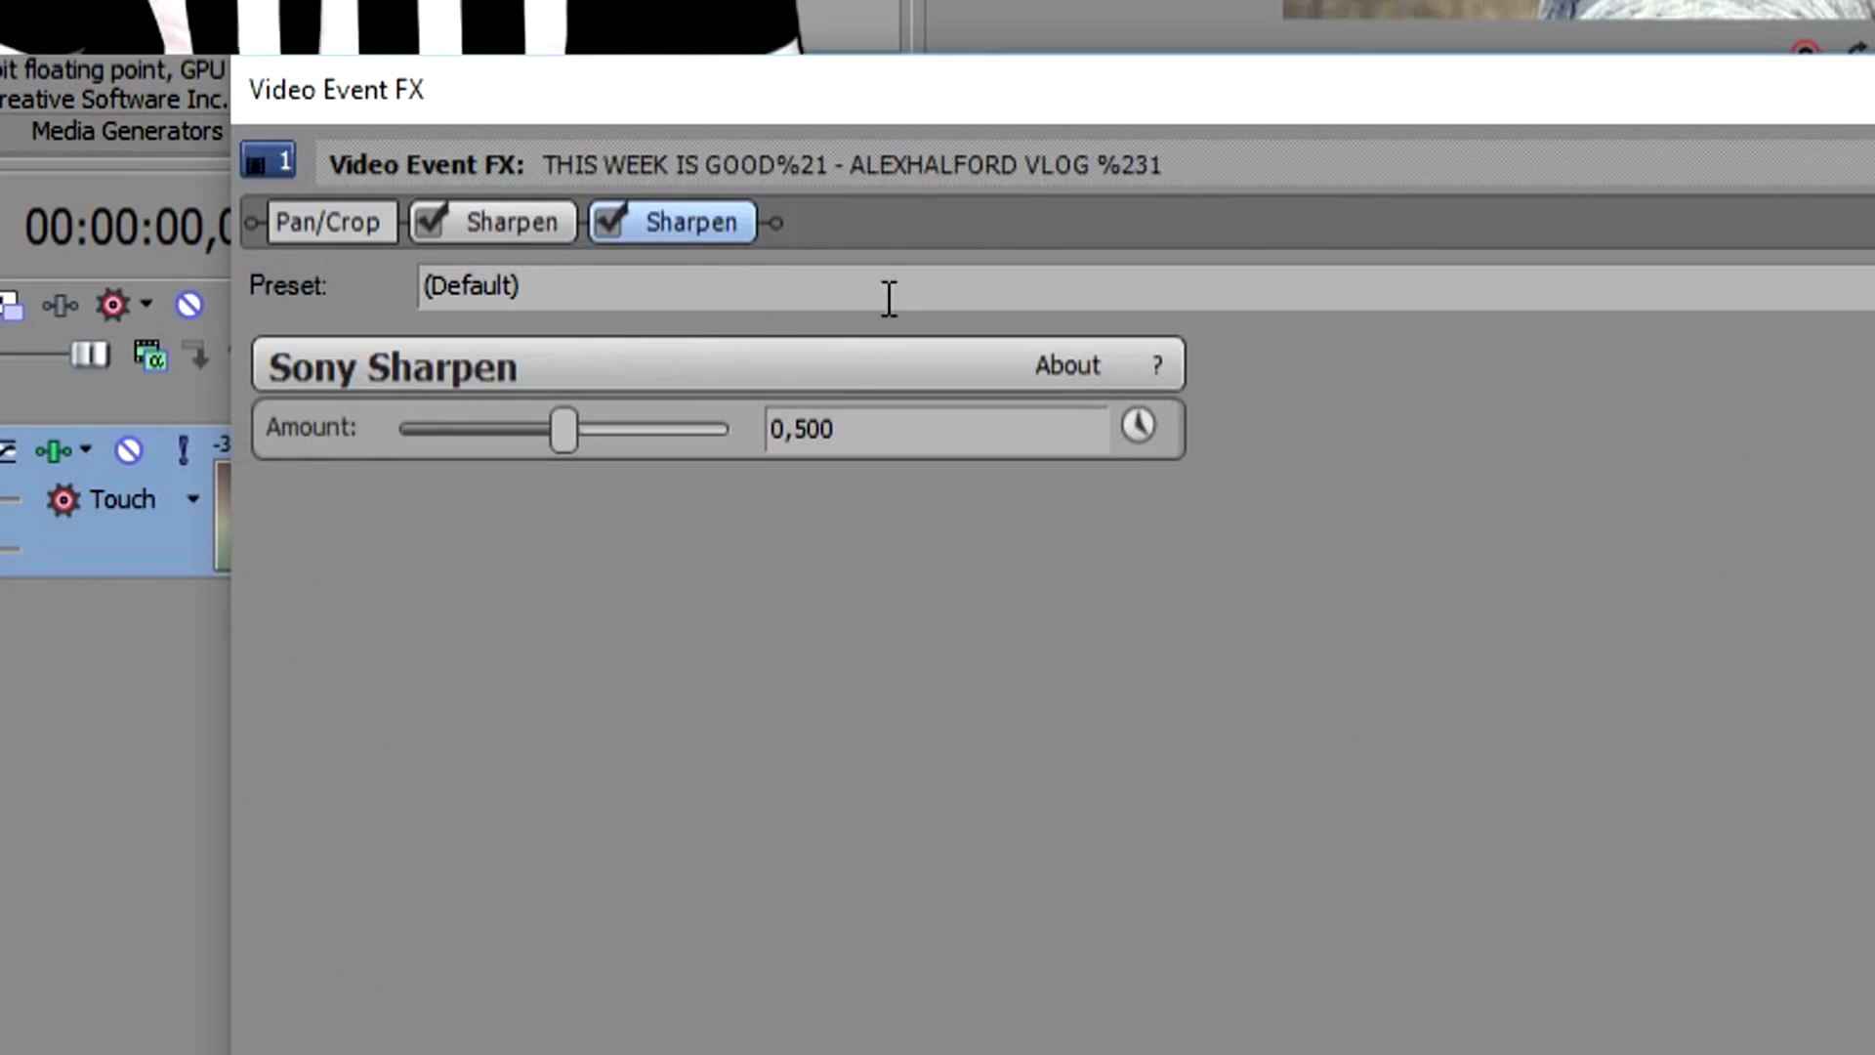
{"action": "left_click", "coordinate": [1593, 606]}
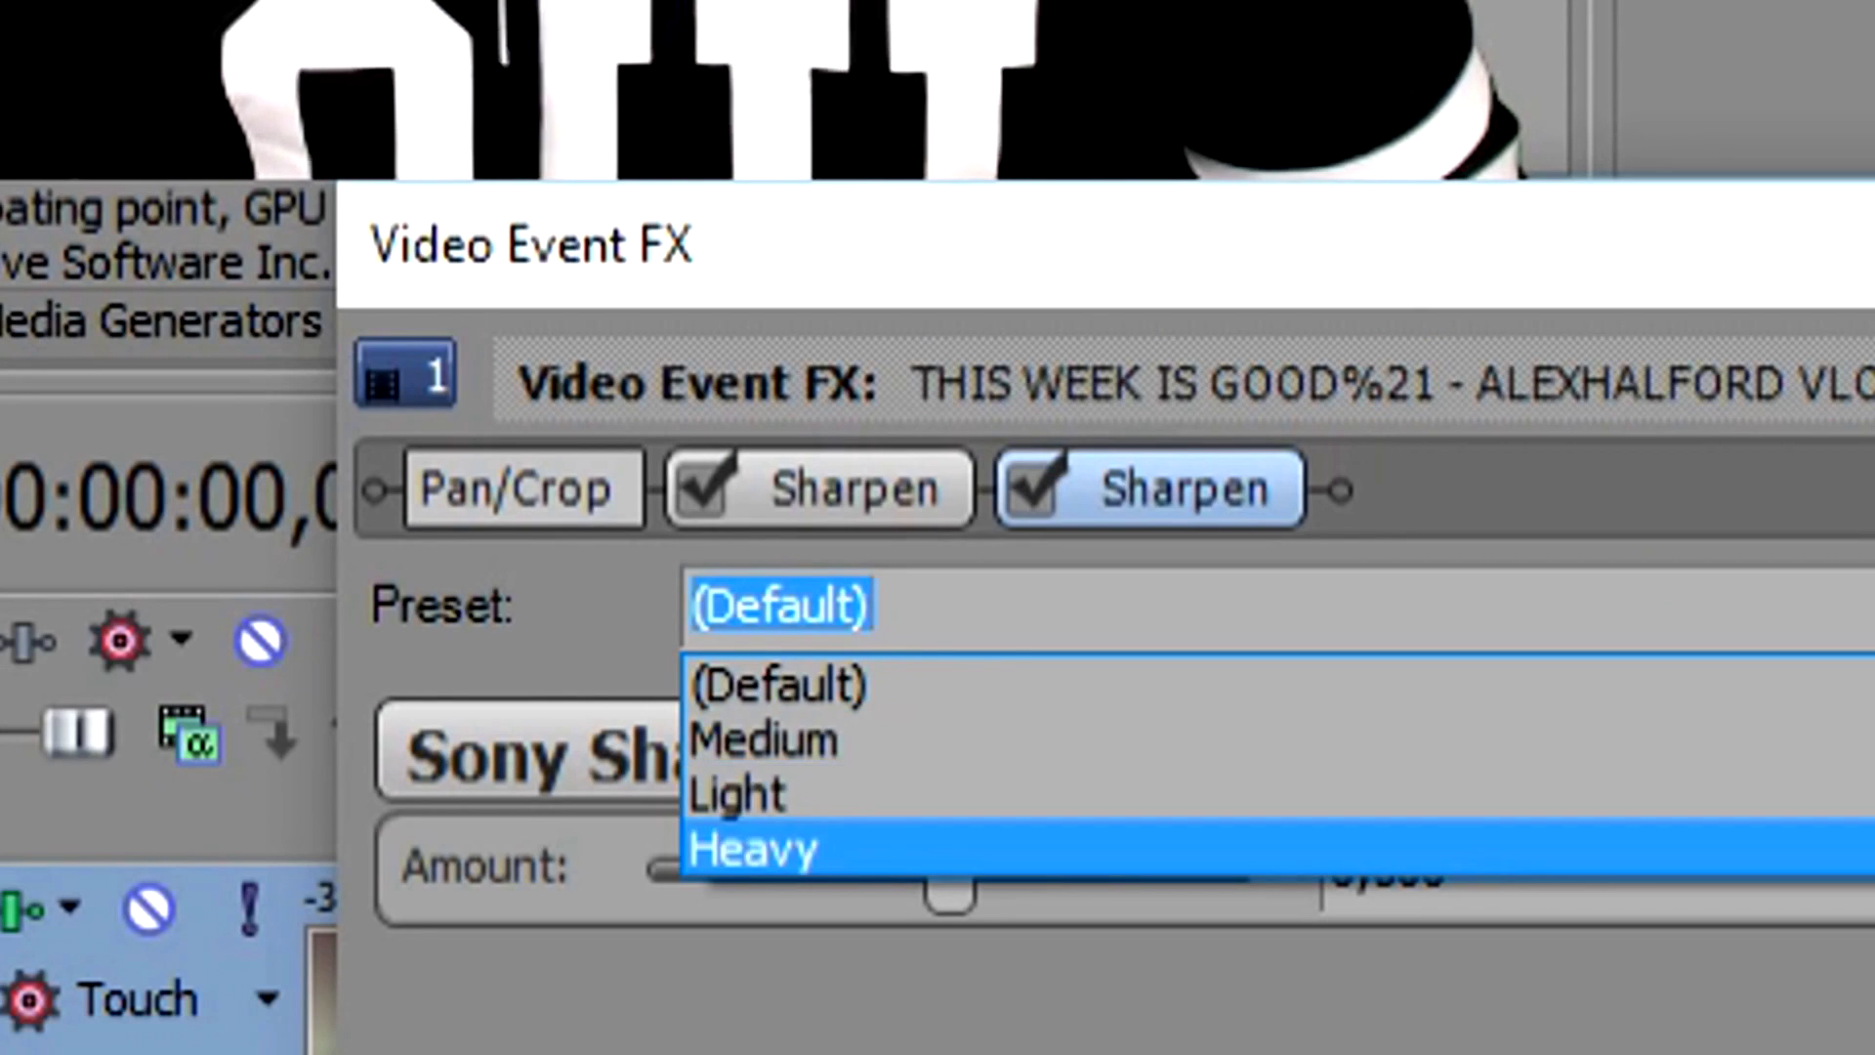
{"action": "left_click", "coordinate": [1562, 662]}
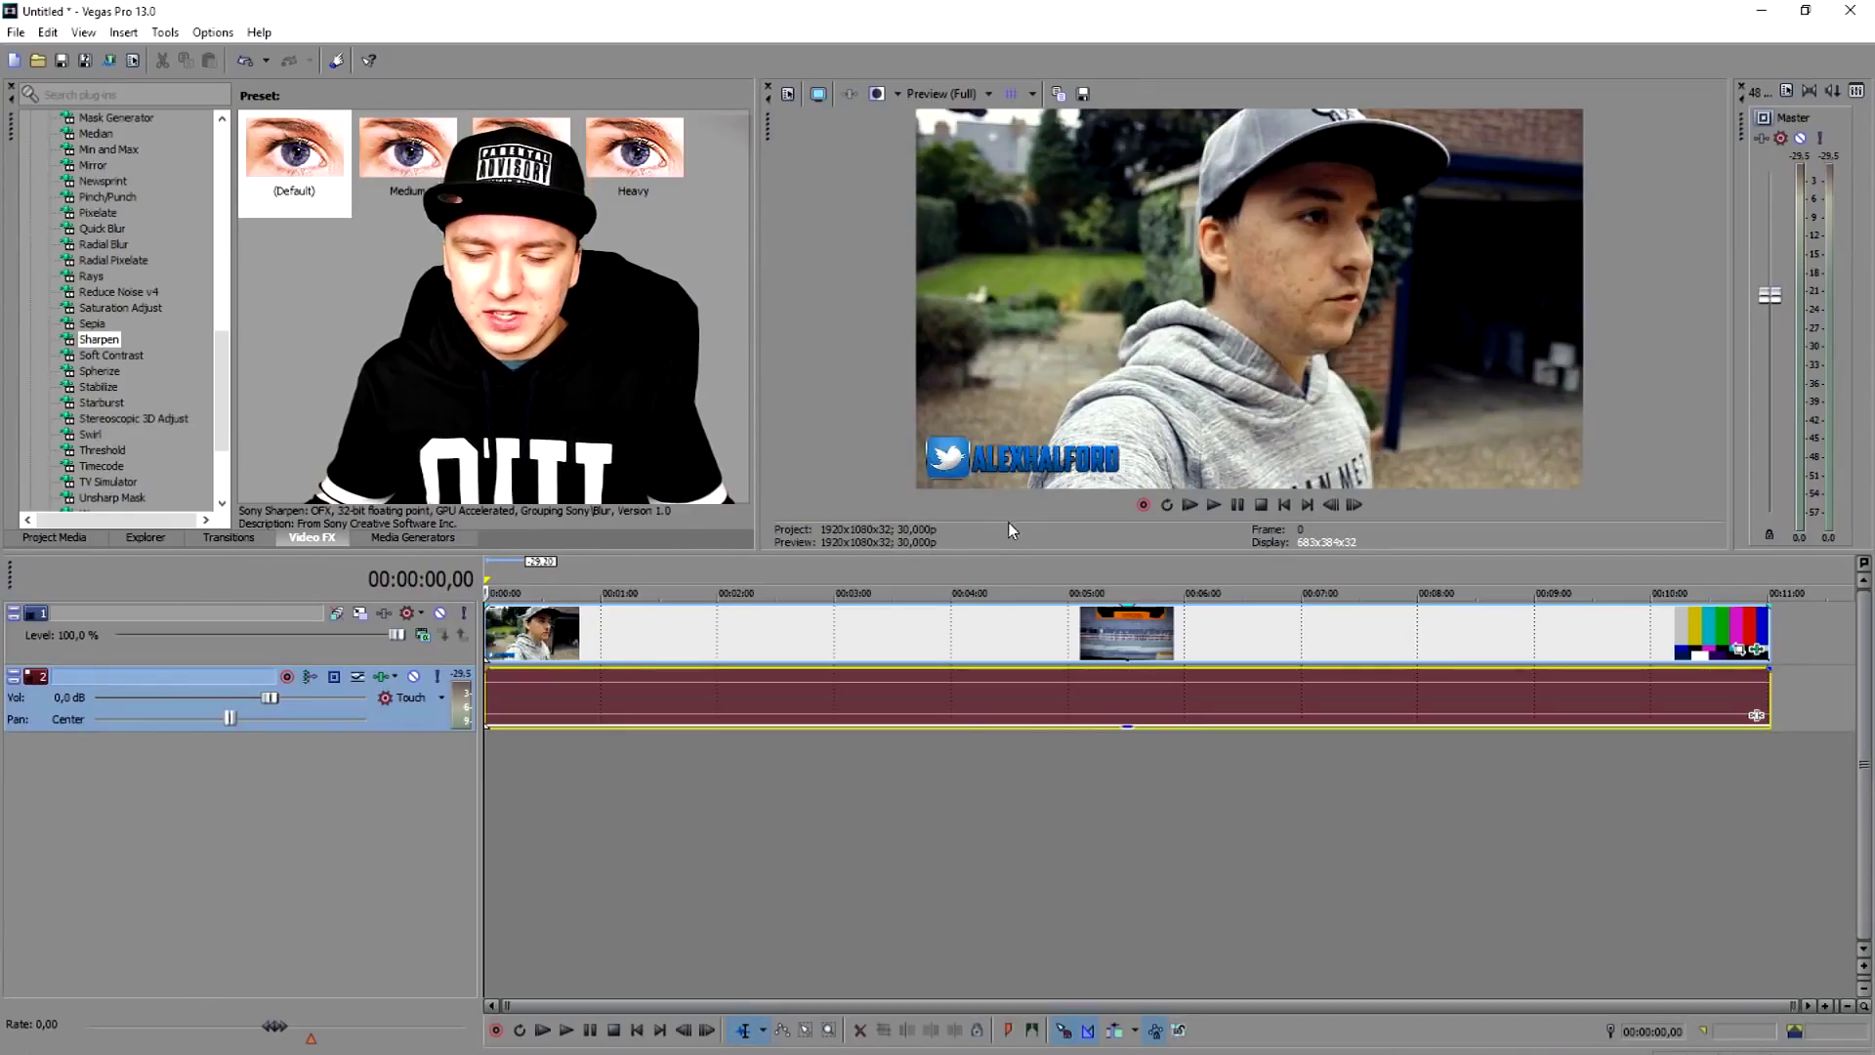
Step: Play the sharpened clip from its start and check individual frames early in the timeline
{"action": "key", "text": "space"}
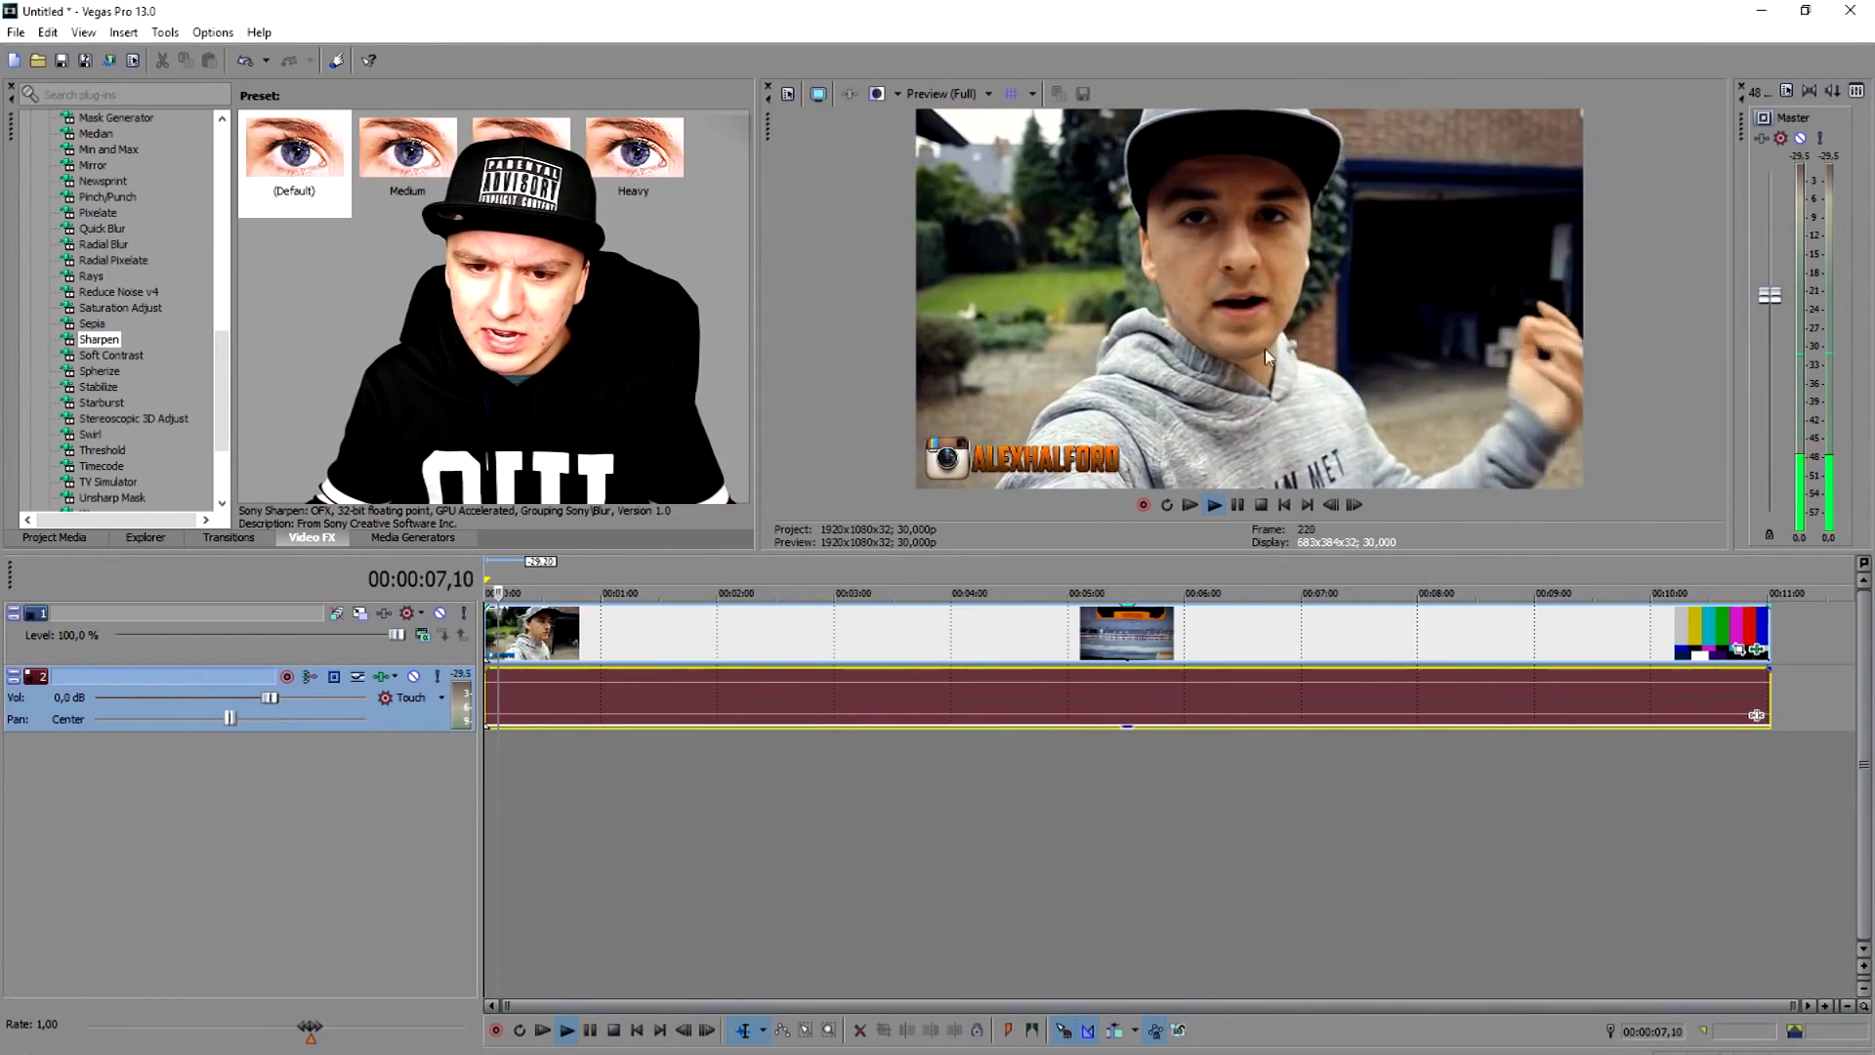
{"action": "key", "text": "space"}
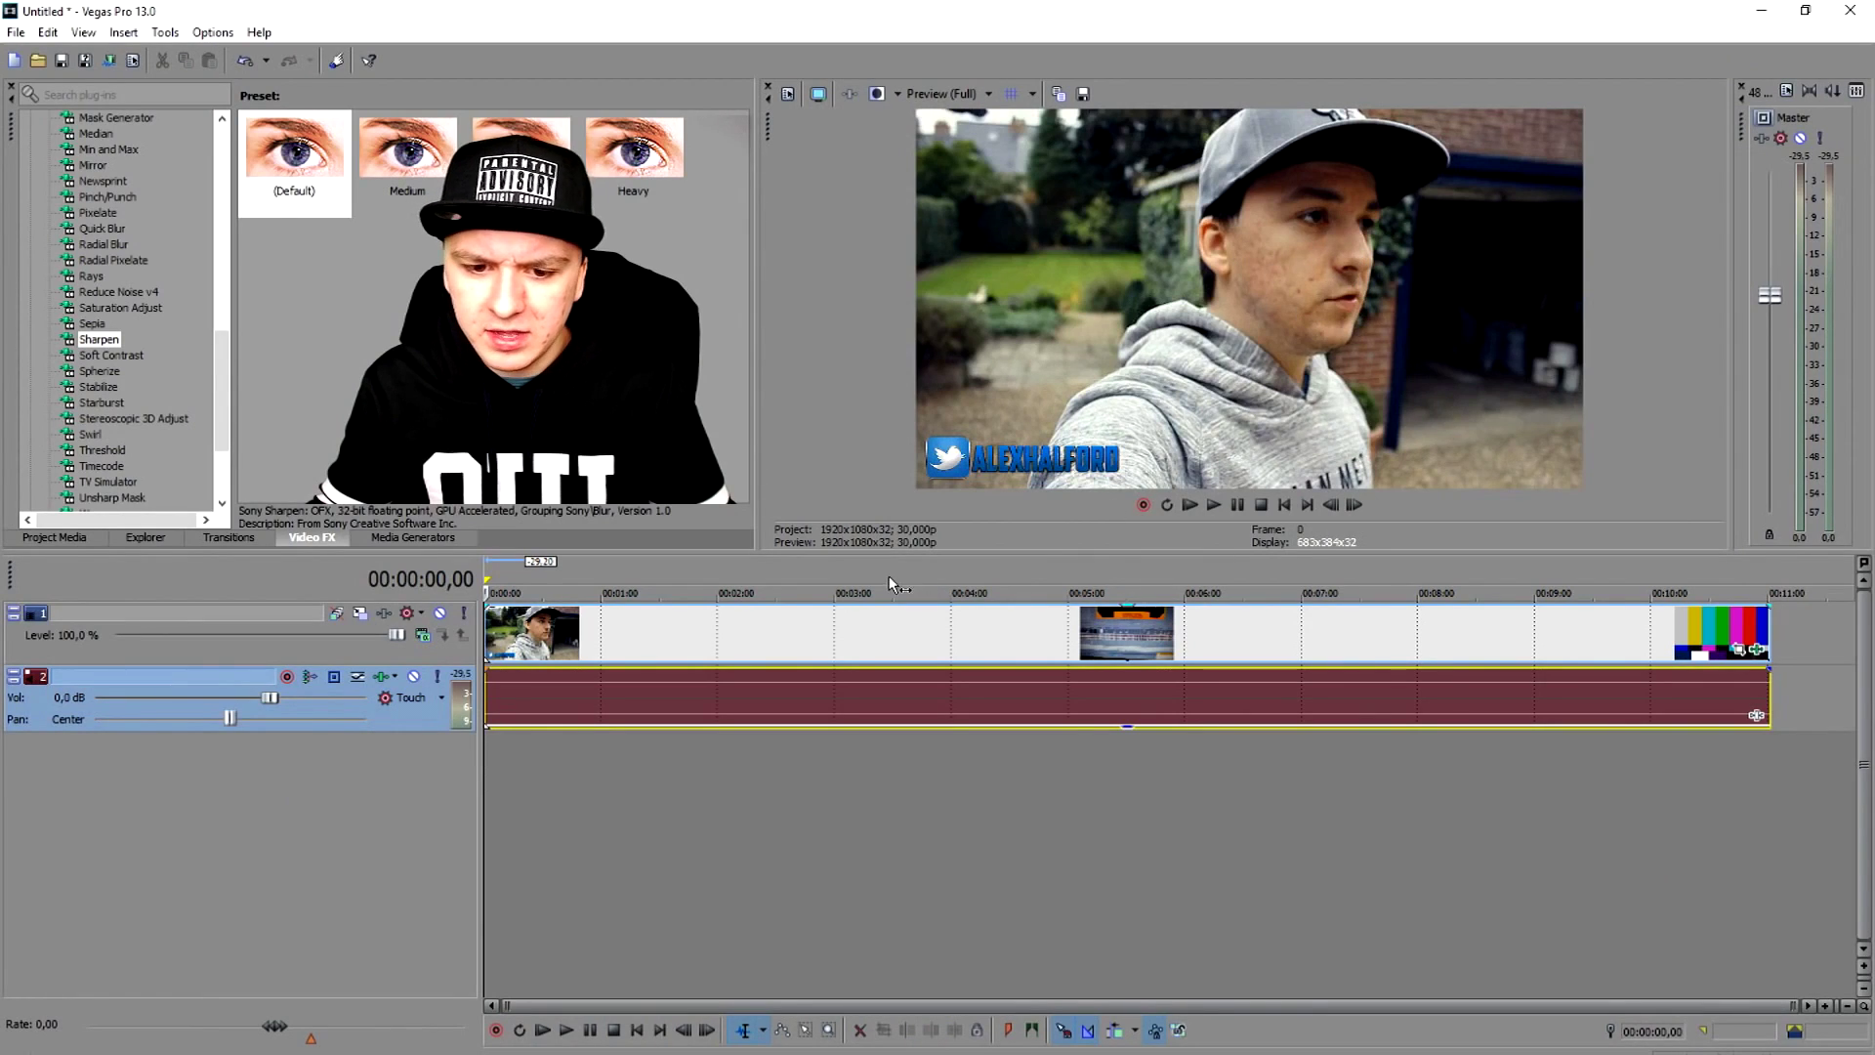
{"action": "left_click", "coordinate": [729, 576]}
{"action": "left_click_drag", "start_coordinate": [698, 576], "coordinate": [524, 576]}
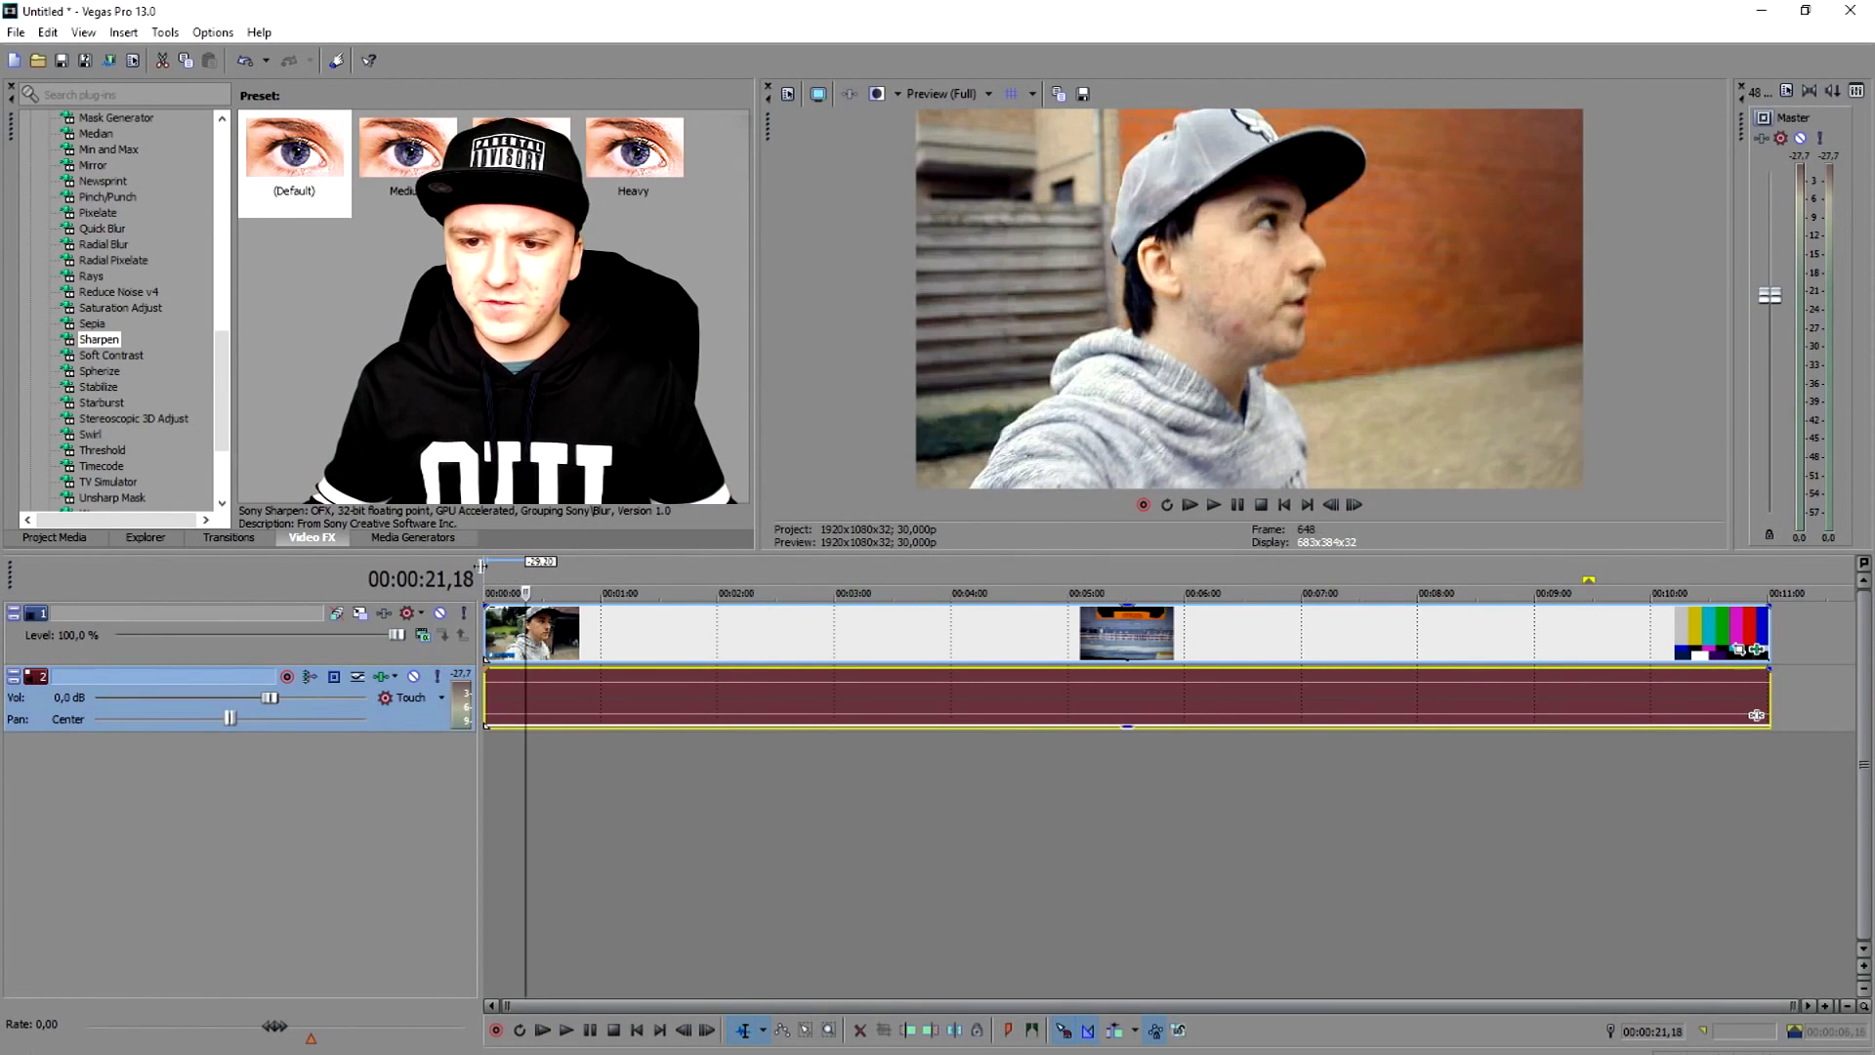
{"action": "scroll", "coordinate": [617, 626], "scroll_direction": "up", "scroll_amount": 3}
{"action": "left_click", "coordinate": [564, 578]}
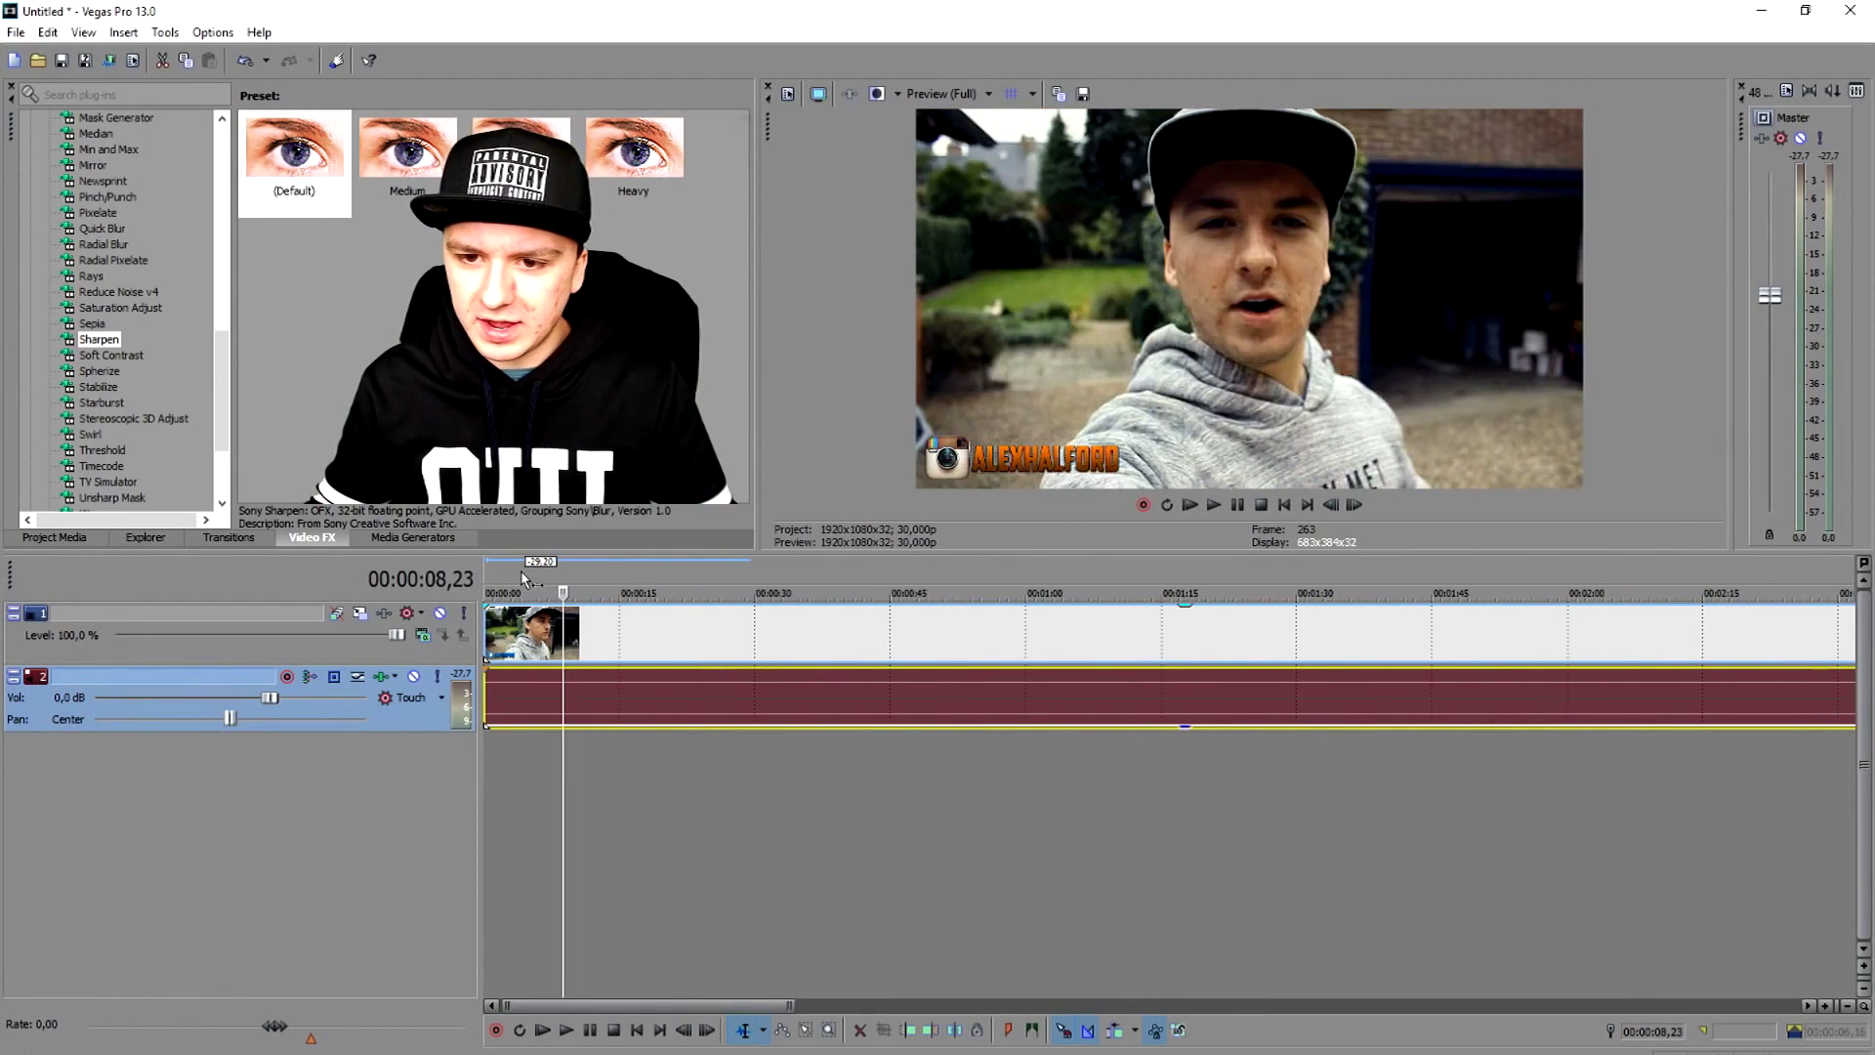
{"action": "left_click", "coordinate": [516, 578]}
{"action": "scroll", "coordinate": [525, 625], "scroll_direction": "up", "scroll_amount": 2}
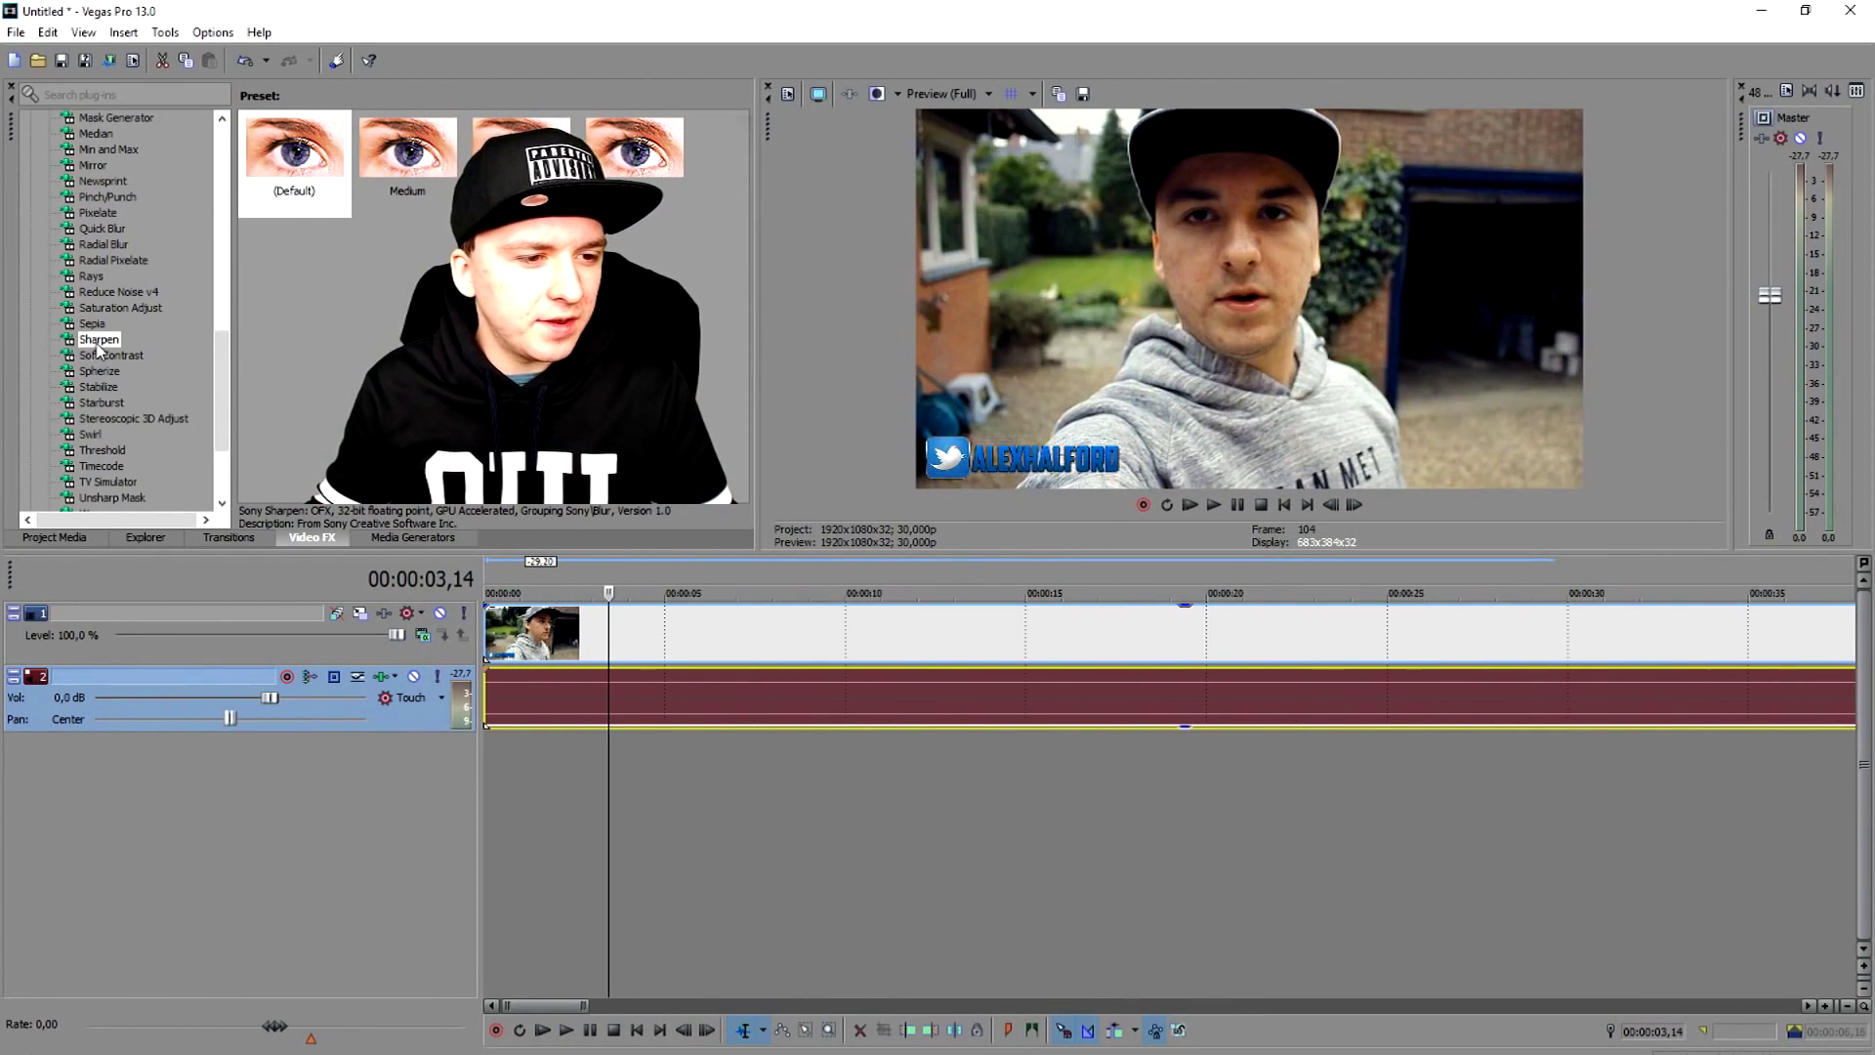
Step: Try a third Sharpen effect with the Heavy preset on the clip
{"action": "left_click_drag", "start_coordinate": [674, 629], "coordinate": [676, 626]}
{"action": "left_click_drag", "start_coordinate": [1012, 529], "coordinate": [920, 516]}
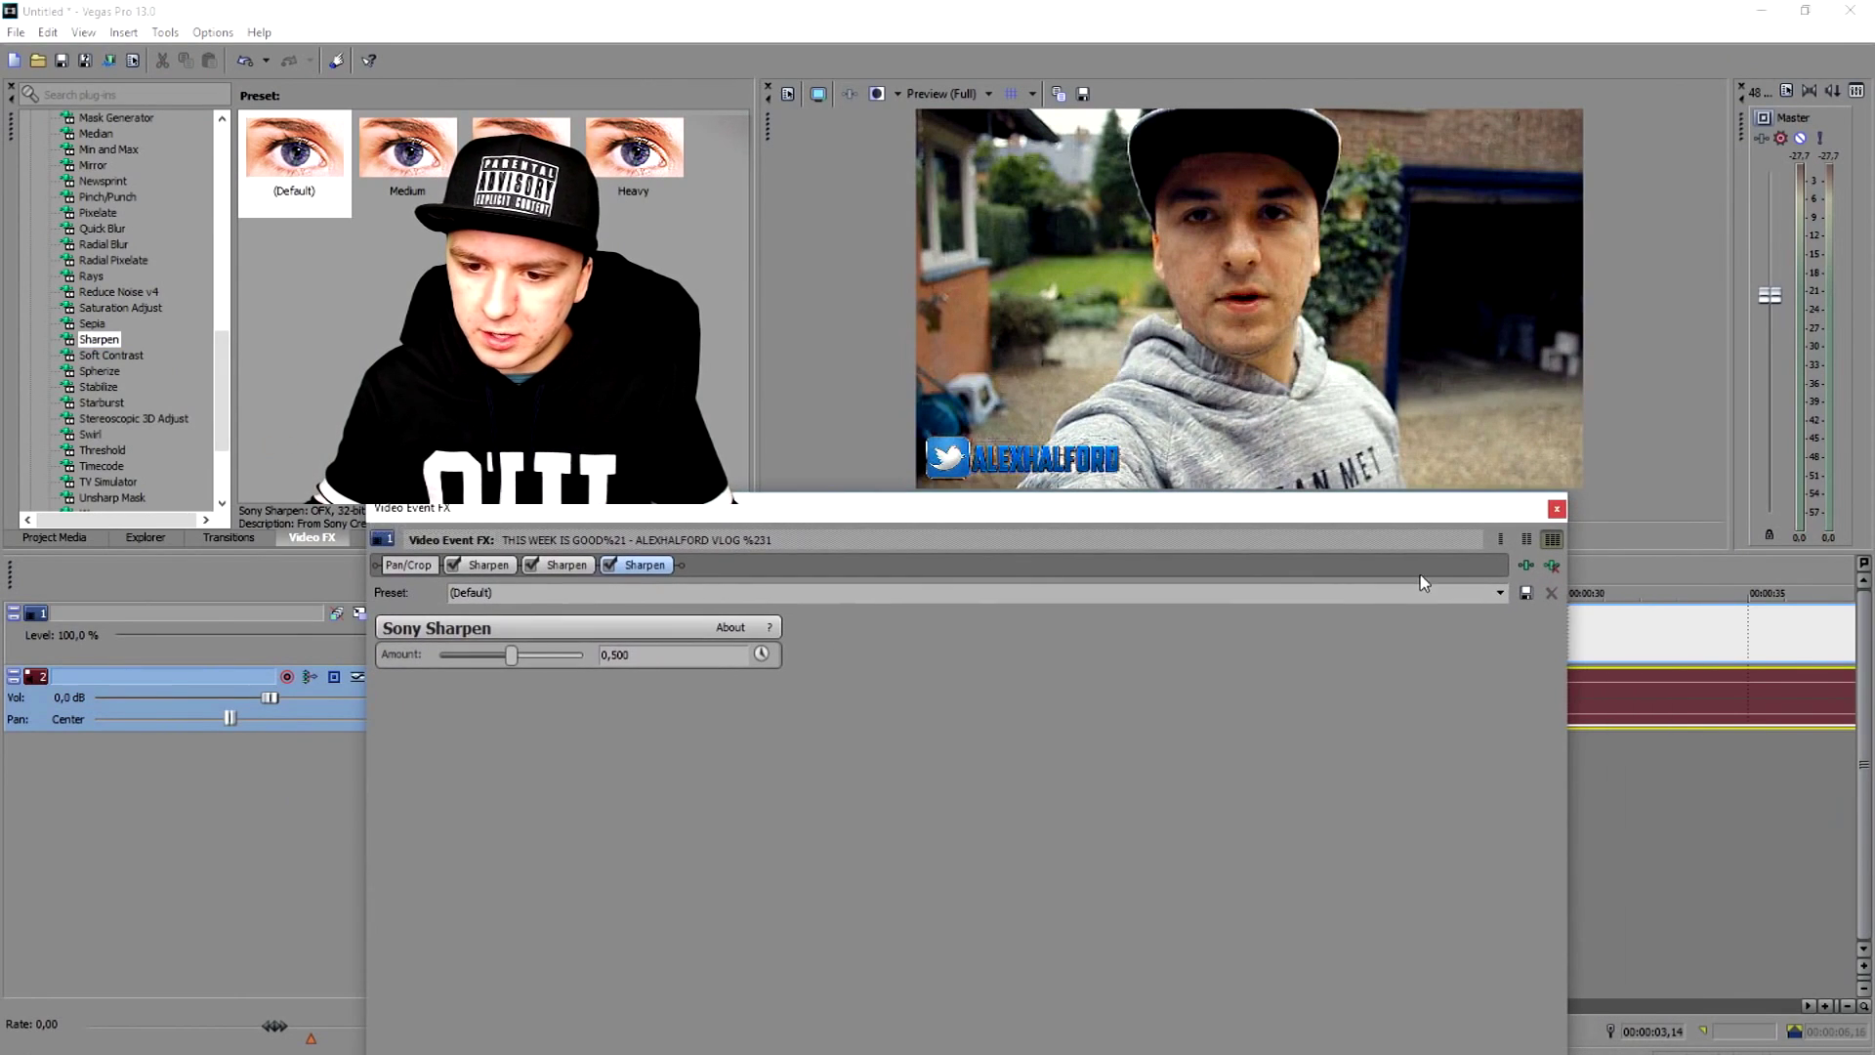
{"action": "left_click", "coordinate": [1503, 591]}
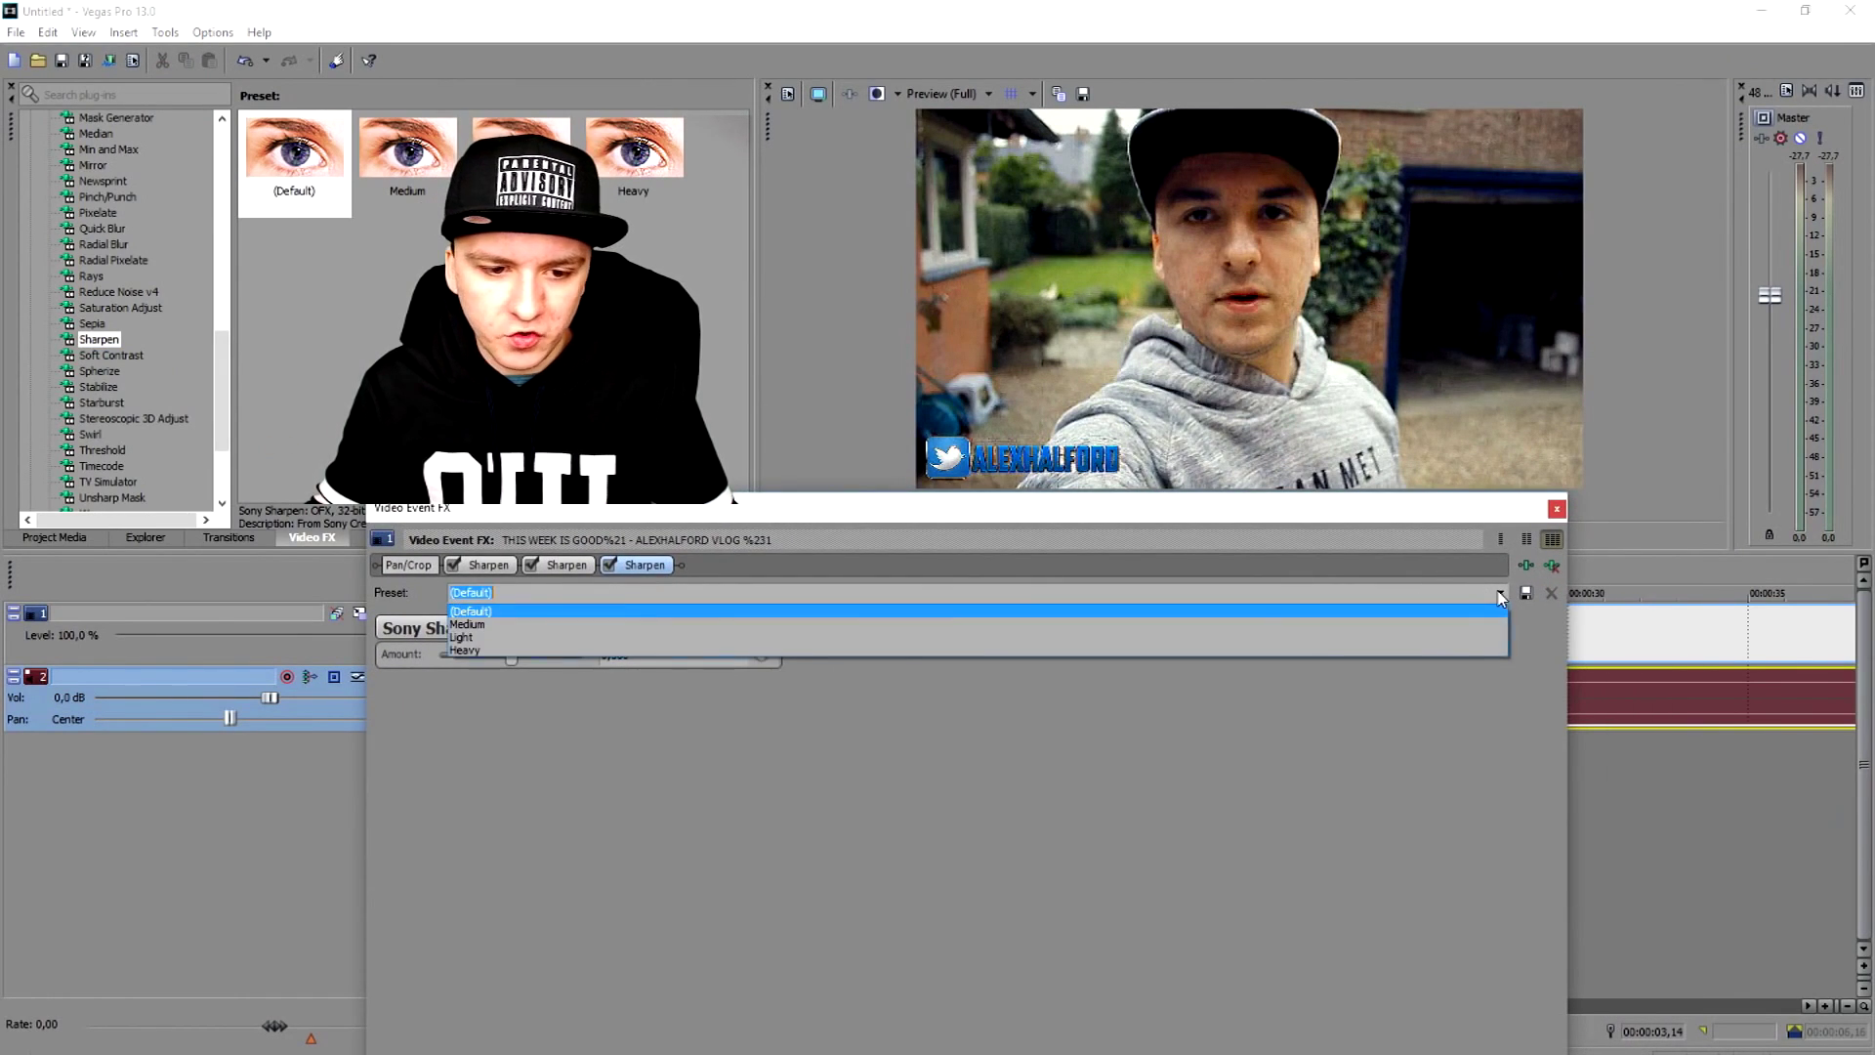
{"action": "left_click", "coordinate": [1463, 650]}
{"action": "left_click", "coordinate": [1556, 507]}
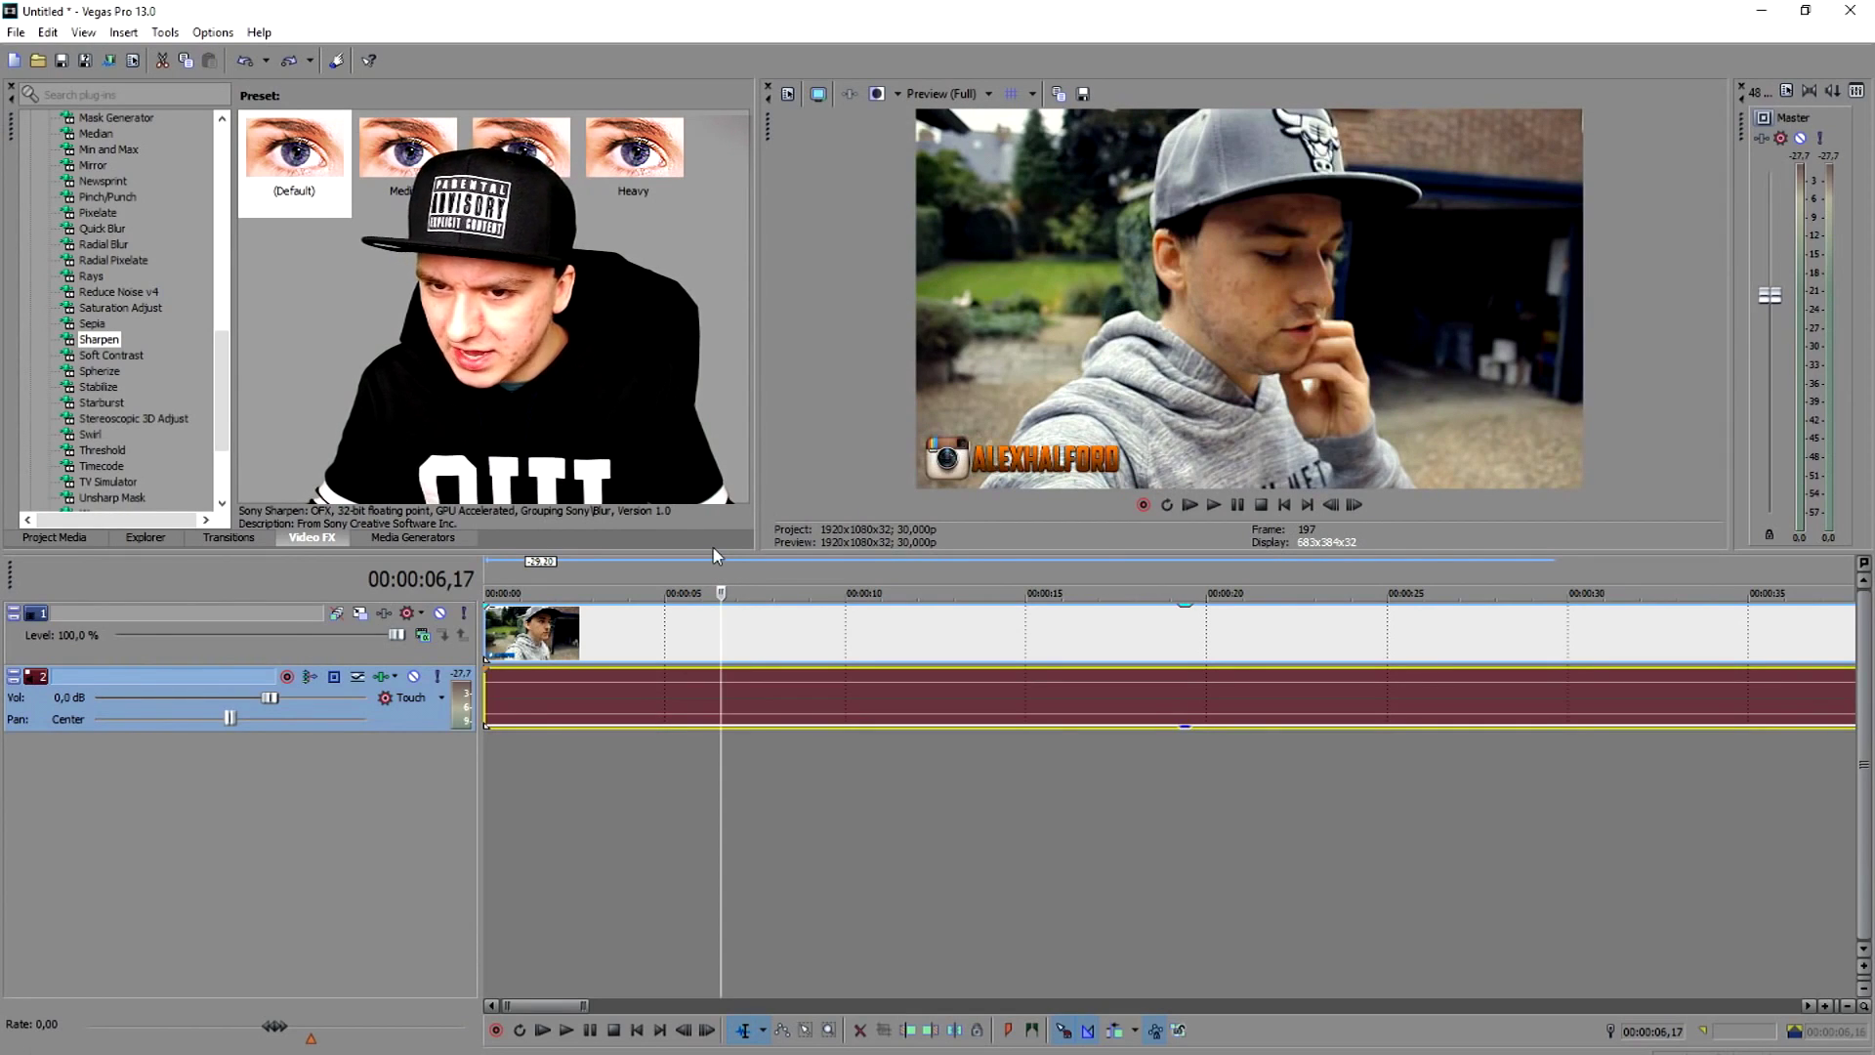
Step: Open the clip's effect chain near three seconds and examine the settings of both Sharpen effects
{"action": "left_click", "coordinate": [605, 581]}
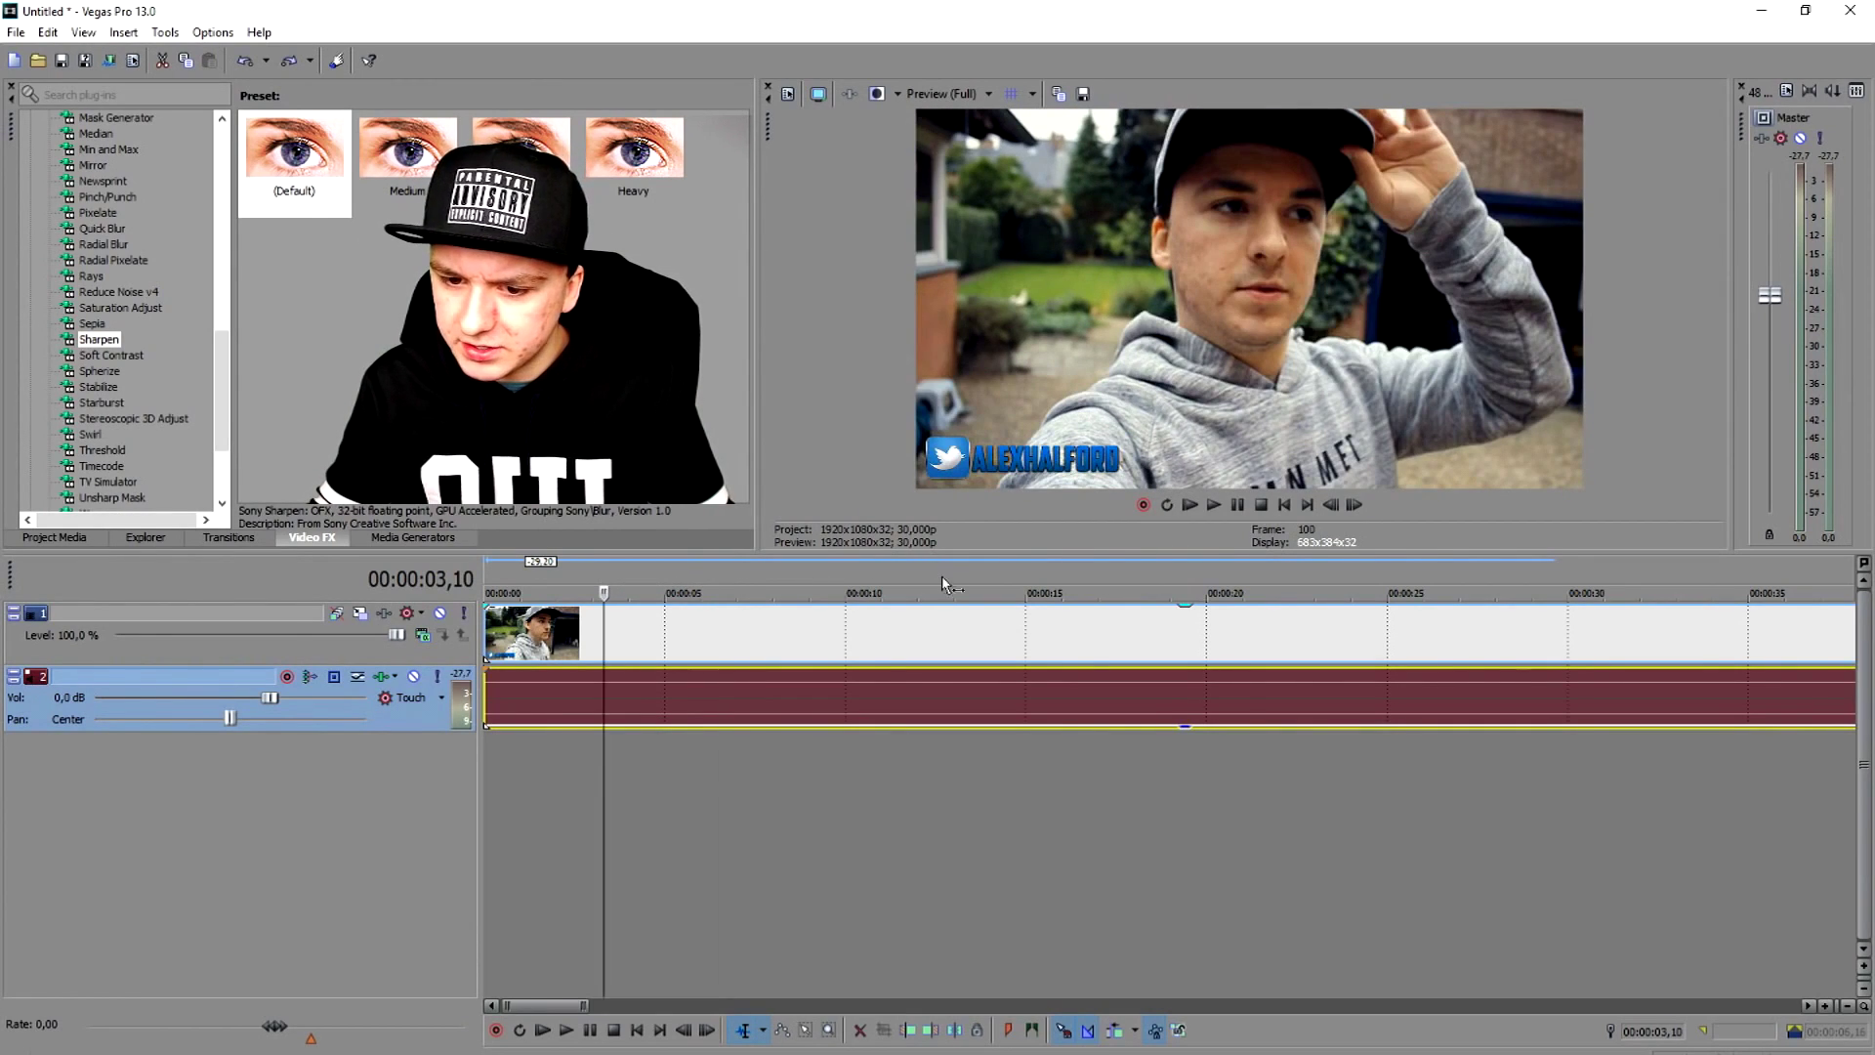
{"action": "key", "text": "grave"}
{"action": "left_click", "coordinate": [1742, 651]}
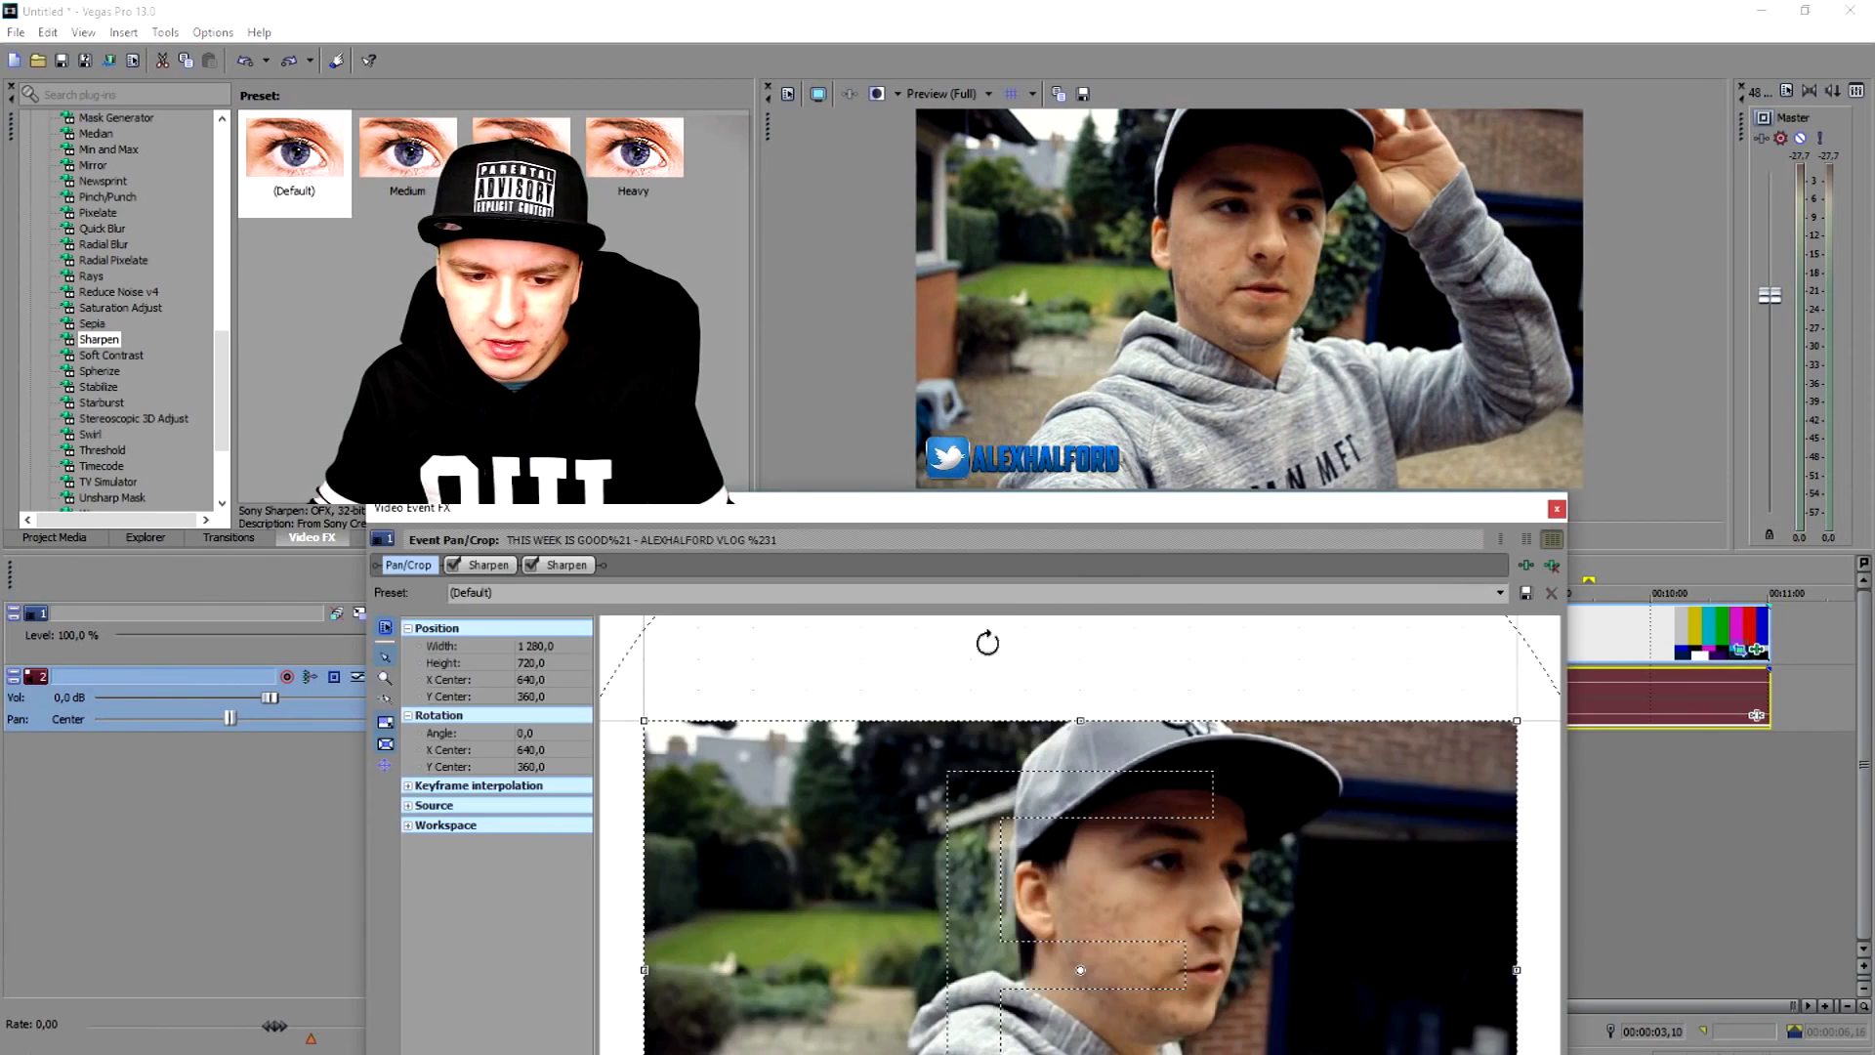
{"action": "left_click", "coordinate": [566, 567]}
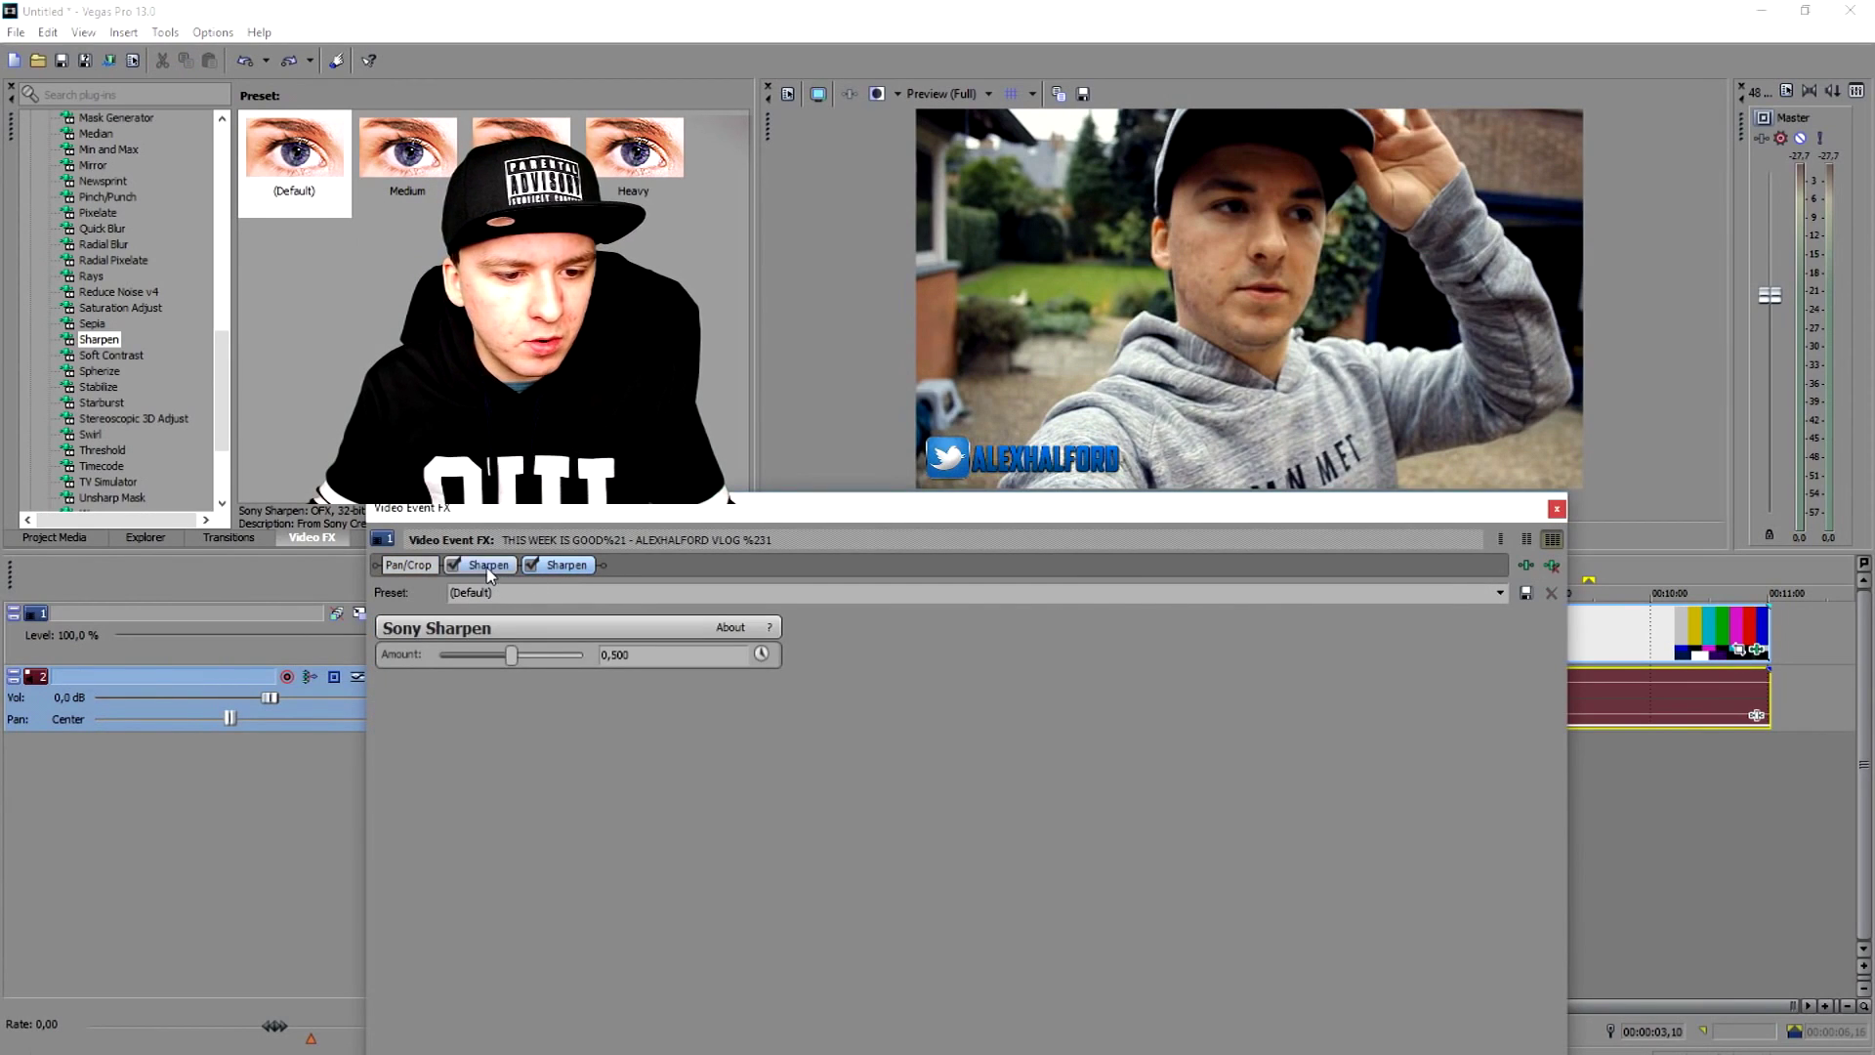
{"action": "scroll", "coordinate": [523, 592], "scroll_direction": "down", "scroll_amount": 2}
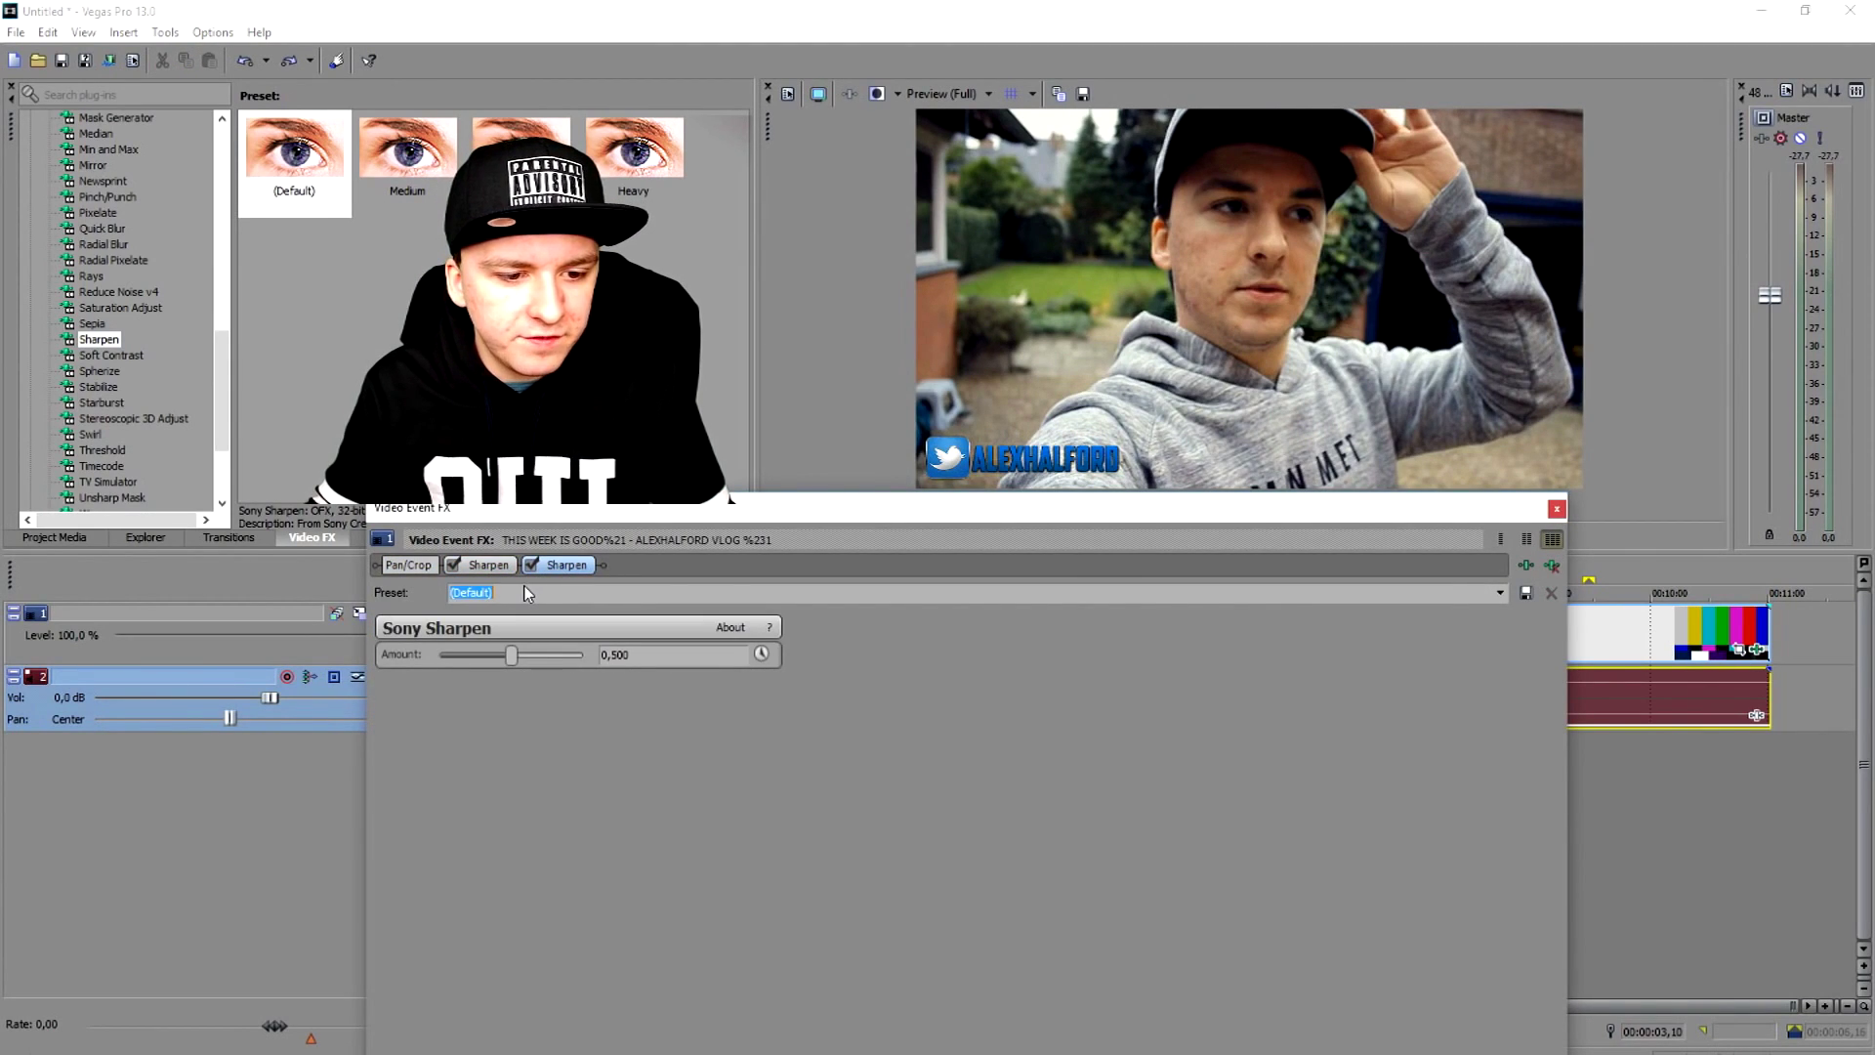
{"action": "left_click", "coordinate": [471, 569]}
{"action": "scroll", "coordinate": [539, 593], "scroll_direction": "down", "scroll_amount": 2}
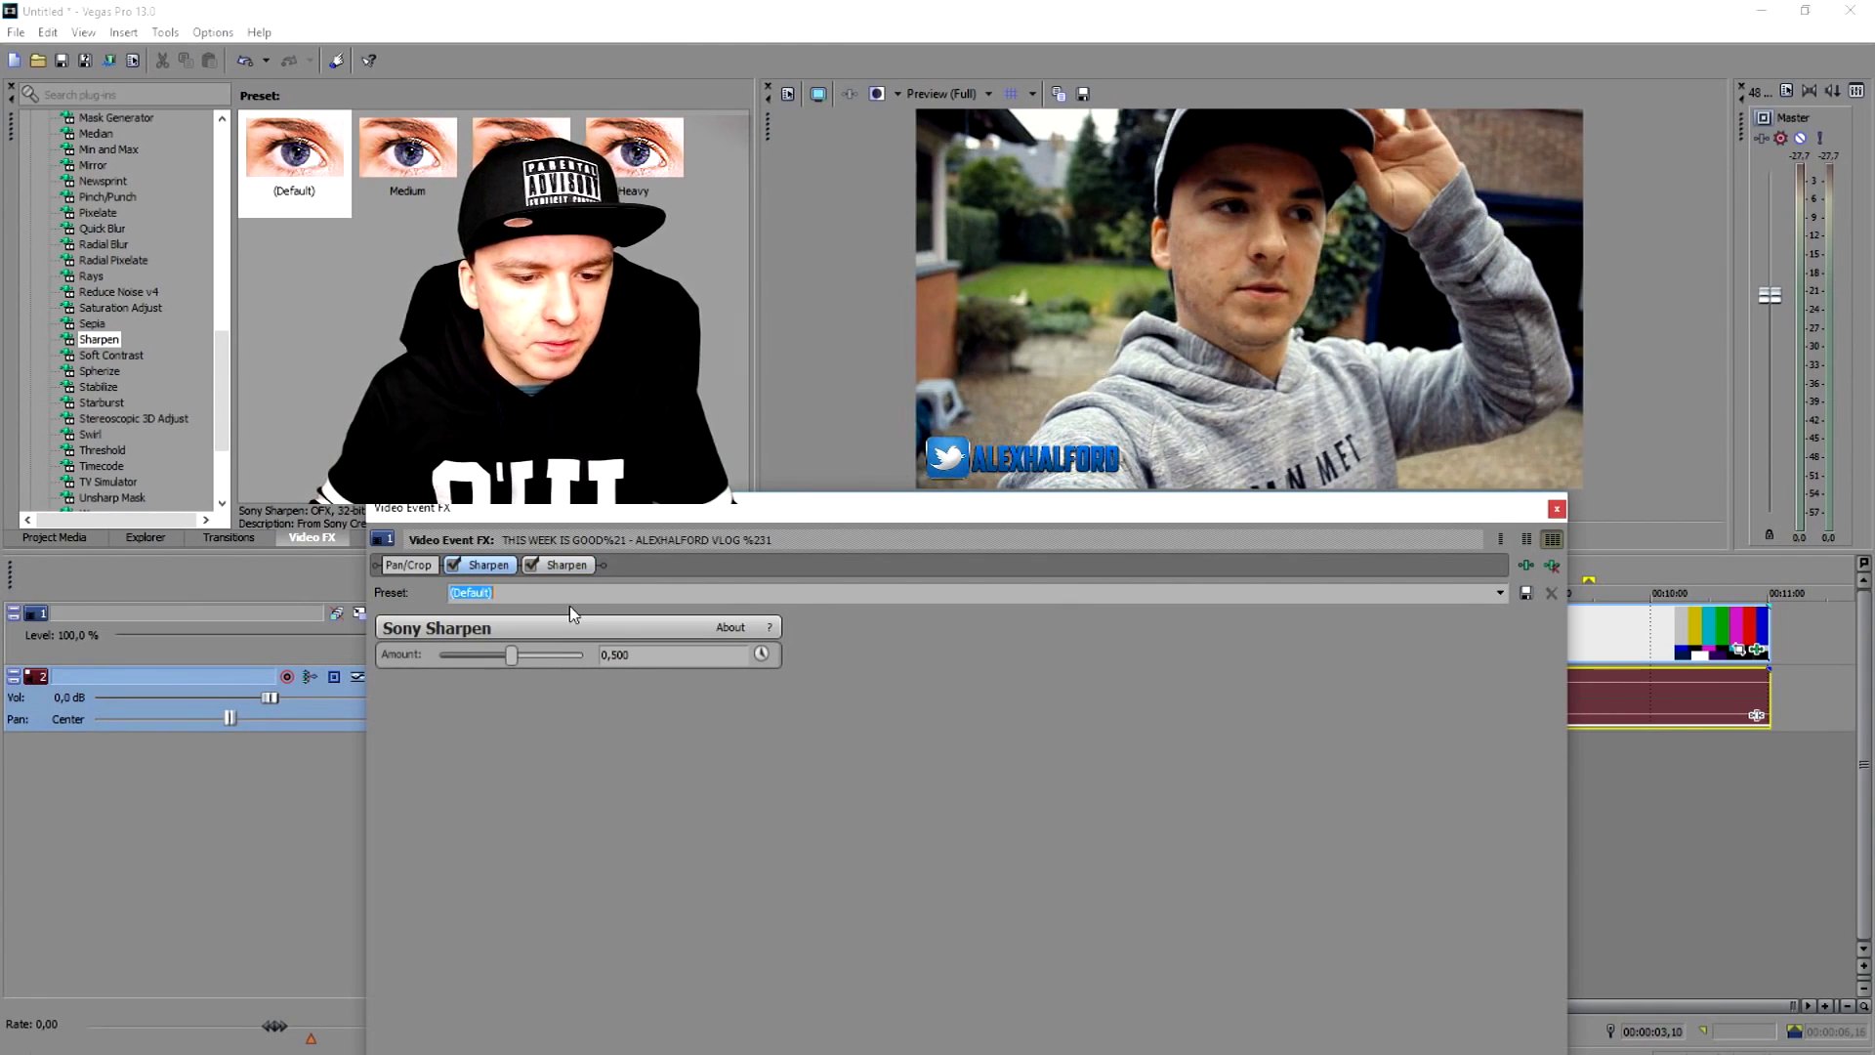
{"action": "left_click", "coordinate": [1556, 509]}
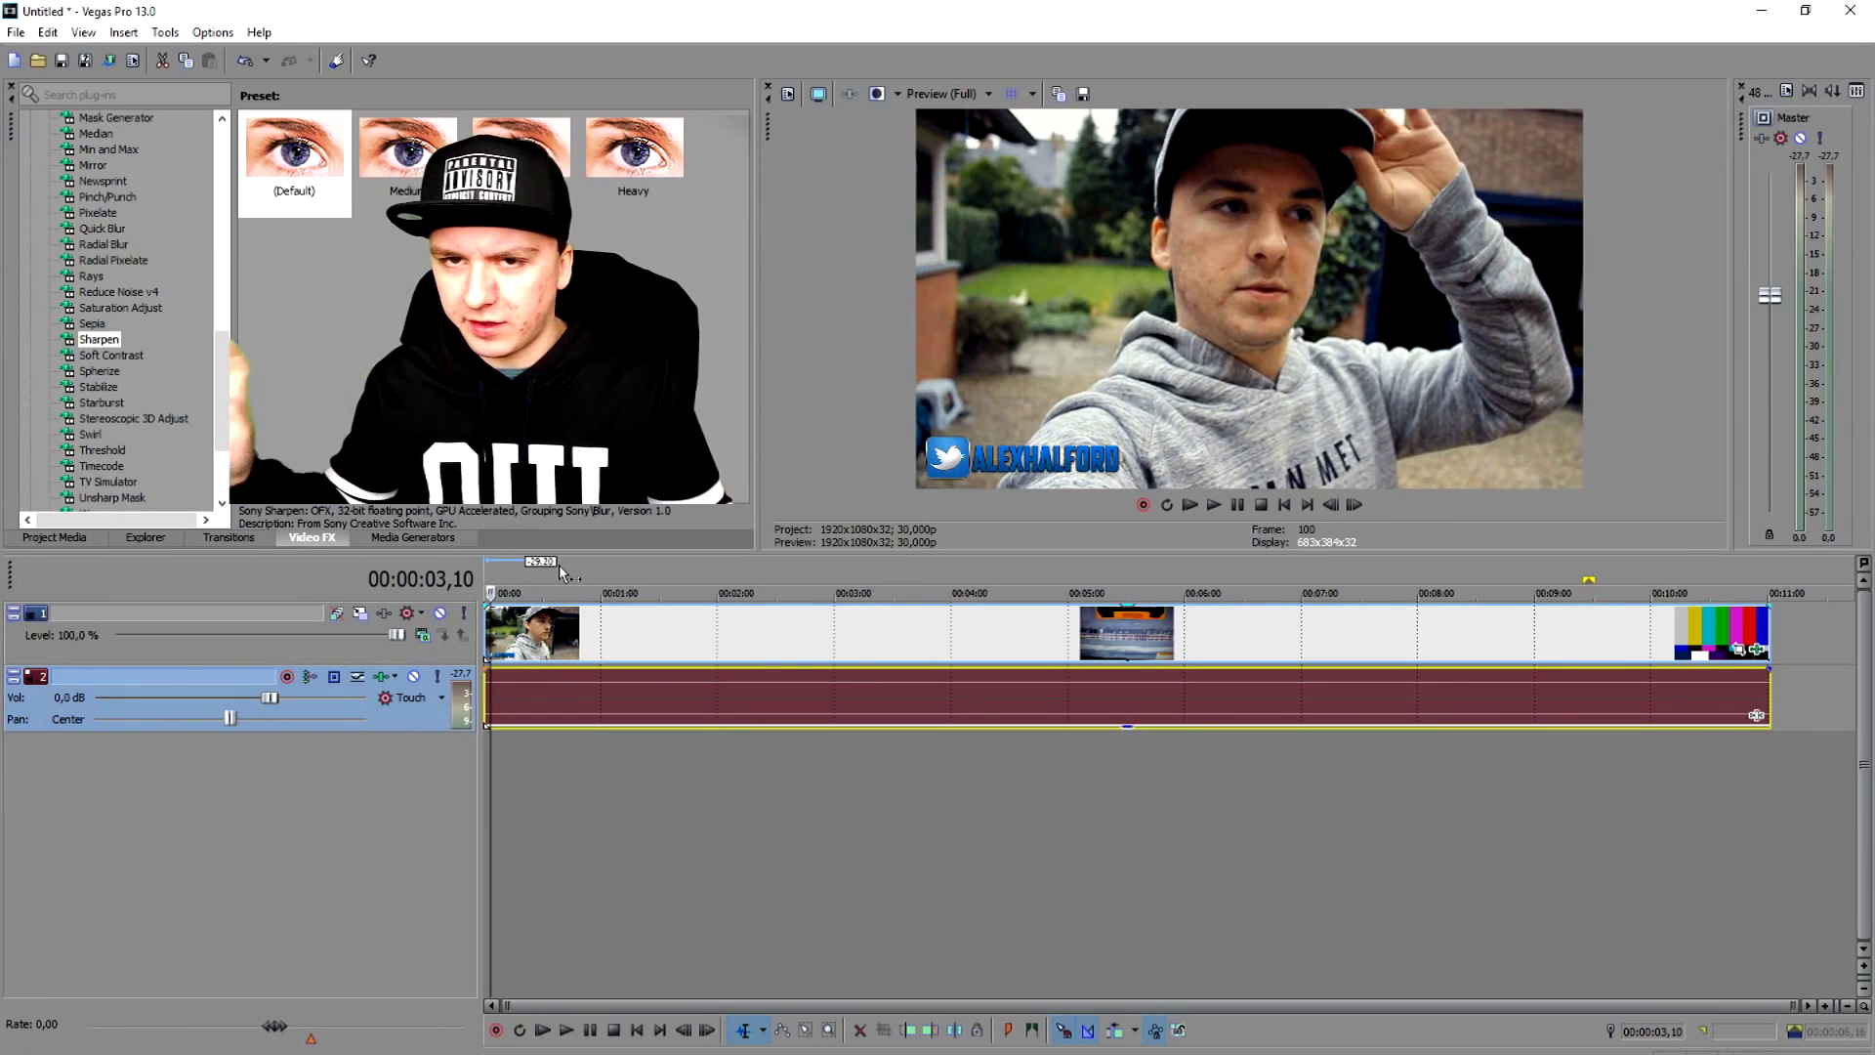
Step: Inspect the picture sharpness at various frames within the first 15 seconds of the clip
{"action": "scroll", "coordinate": [636, 689], "scroll_direction": "up", "scroll_amount": 3}
{"action": "scroll", "coordinate": [635, 689], "scroll_direction": "up", "scroll_amount": 1}
{"action": "mouse_move", "coordinate": [590, 566]}
{"action": "left_mouse_down"}
{"action": "mouse_move", "coordinate": [779, 569]}
{"action": "mouse_move", "coordinate": [590, 568]}
{"action": "left_mouse_up"}
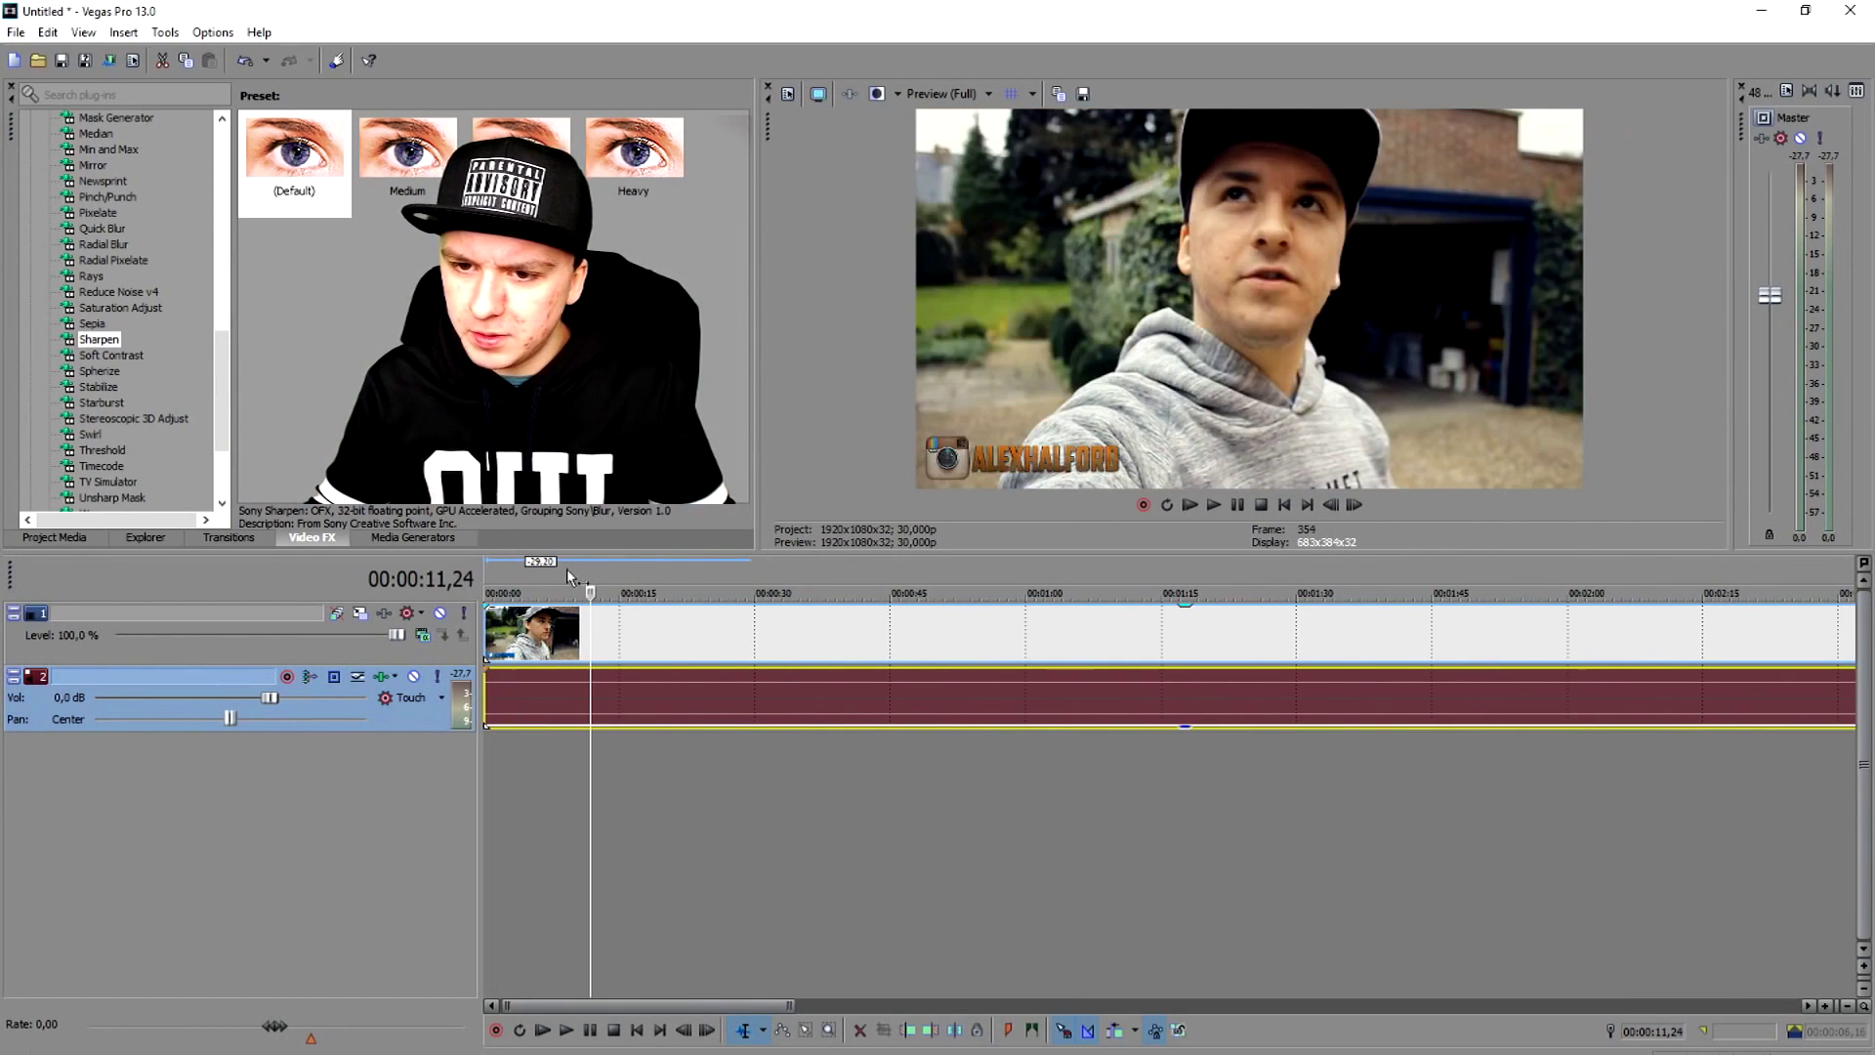
{"action": "left_click", "coordinate": [518, 570]}
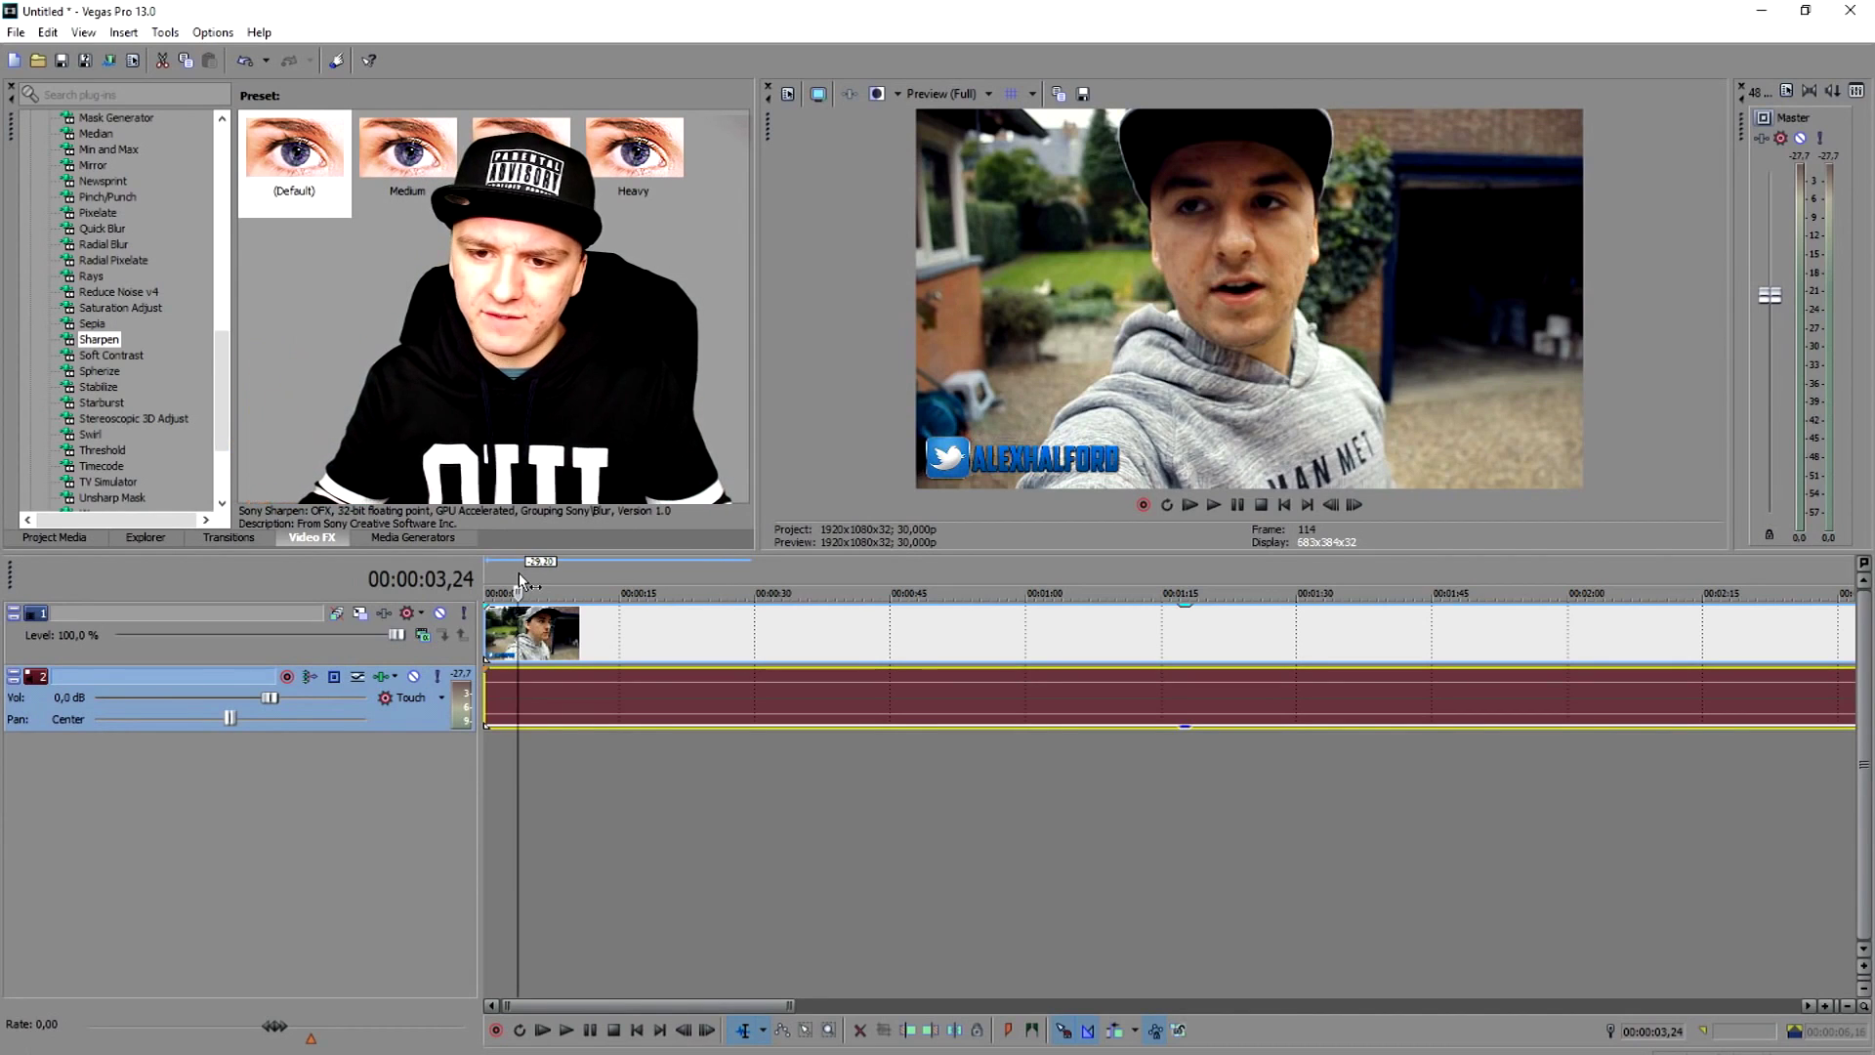
{"action": "left_click_drag", "start_coordinate": [519, 582], "coordinate": [502, 581]}
{"action": "scroll", "coordinate": [645, 572], "scroll_direction": "up", "scroll_amount": 5}
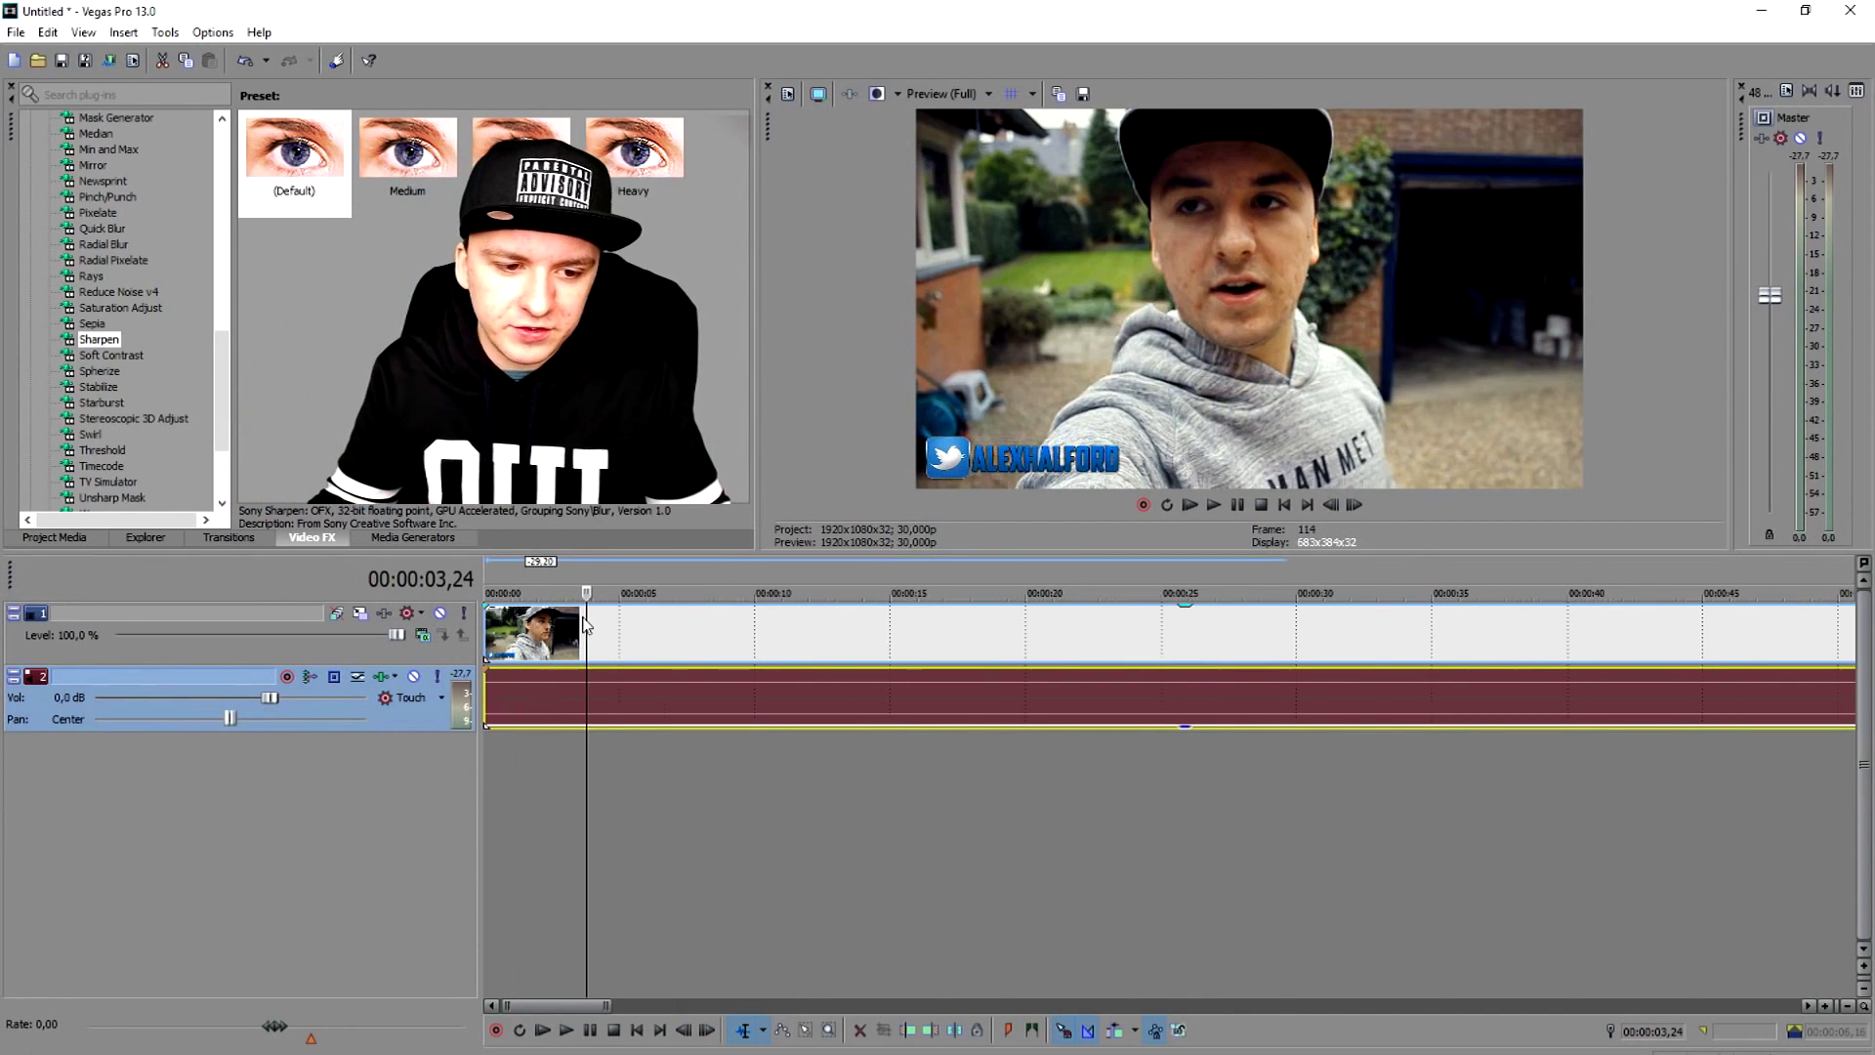
{"action": "left_click", "coordinate": [692, 569]}
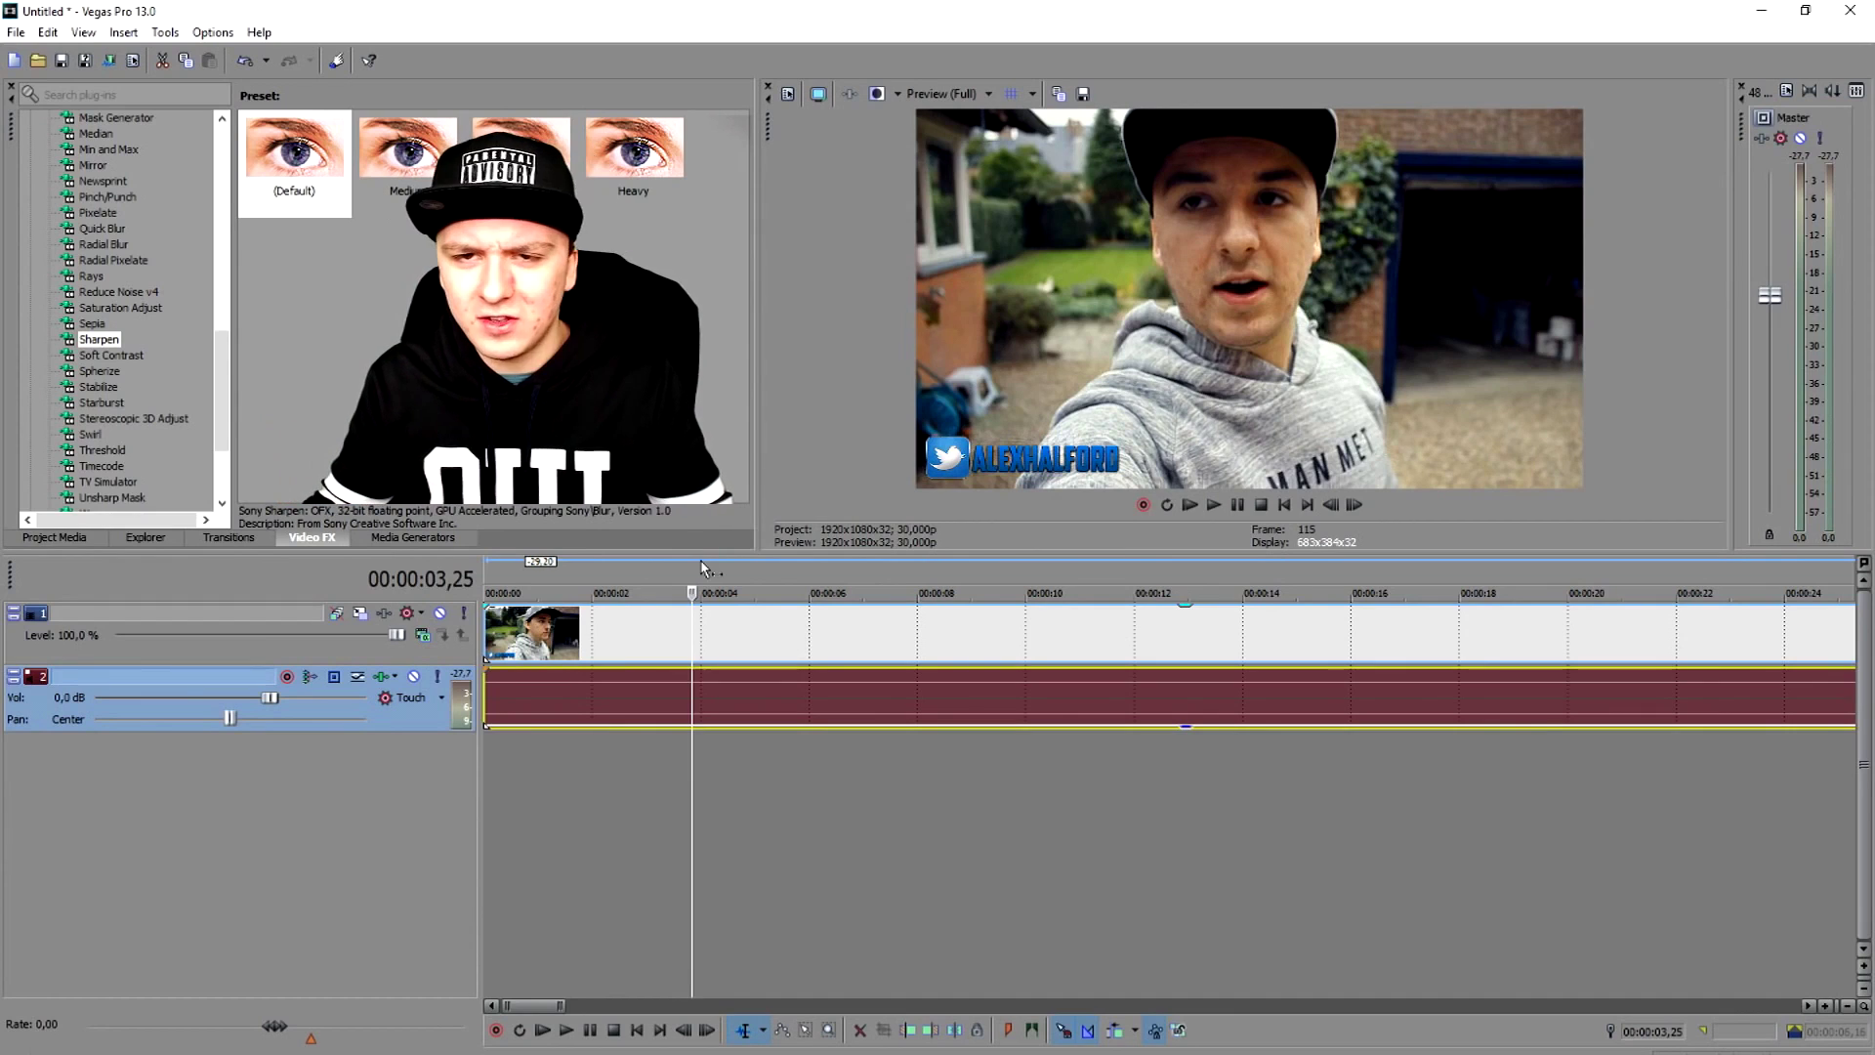
{"action": "left_click", "coordinate": [750, 584]}
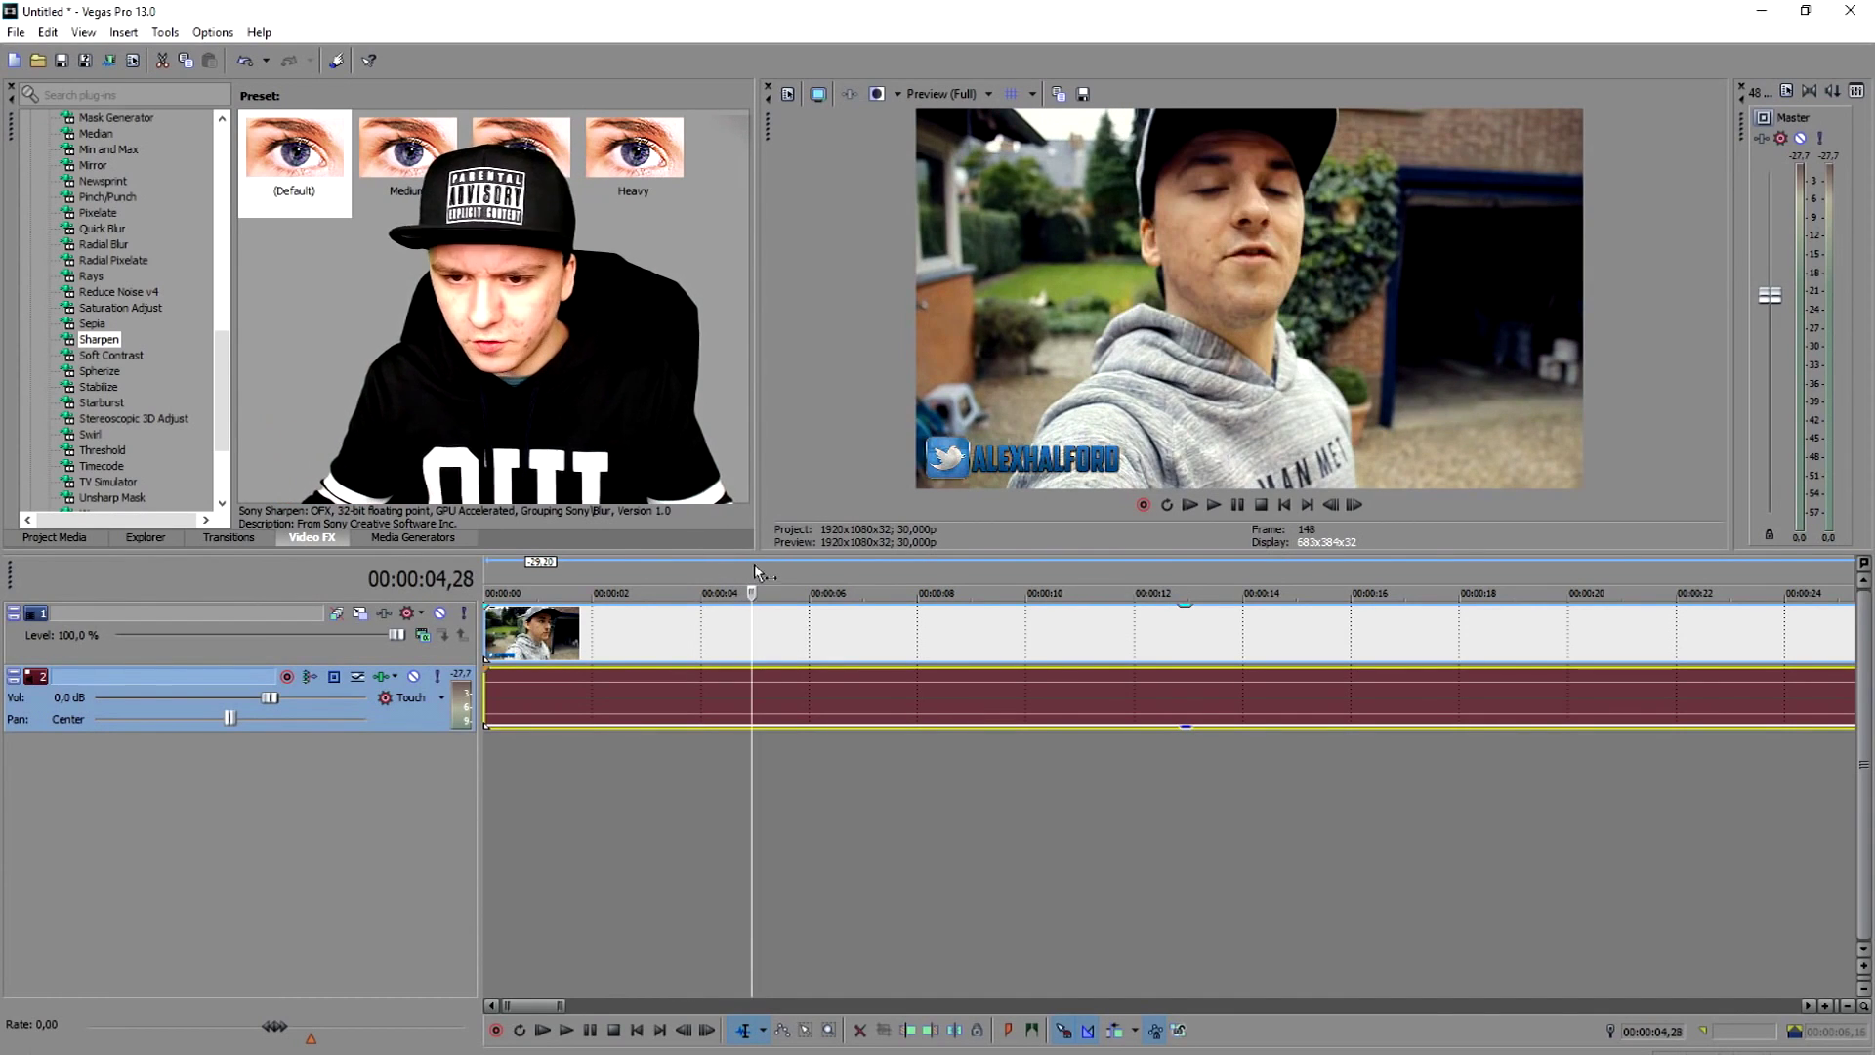
{"action": "left_click", "coordinate": [908, 569]}
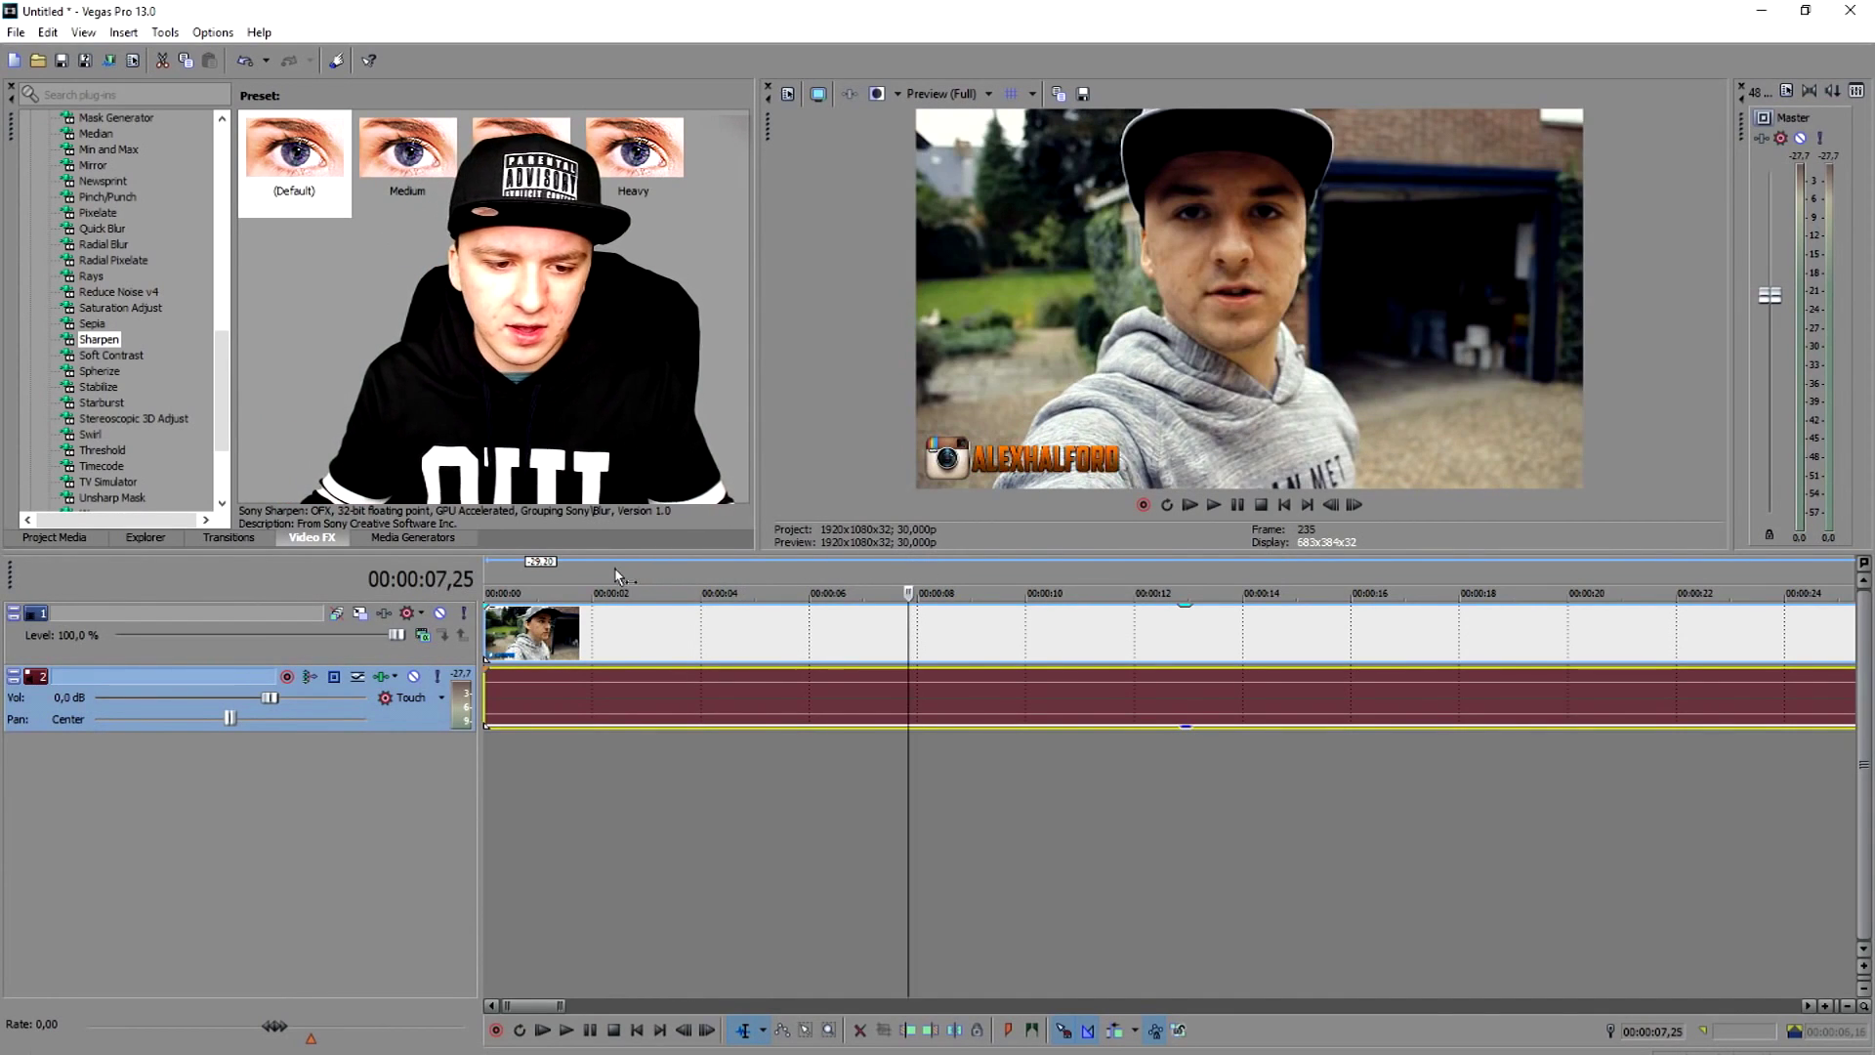
{"action": "left_click", "coordinate": [613, 570]}
{"action": "left_click", "coordinate": [834, 572]}
{"action": "left_click", "coordinate": [916, 566]}
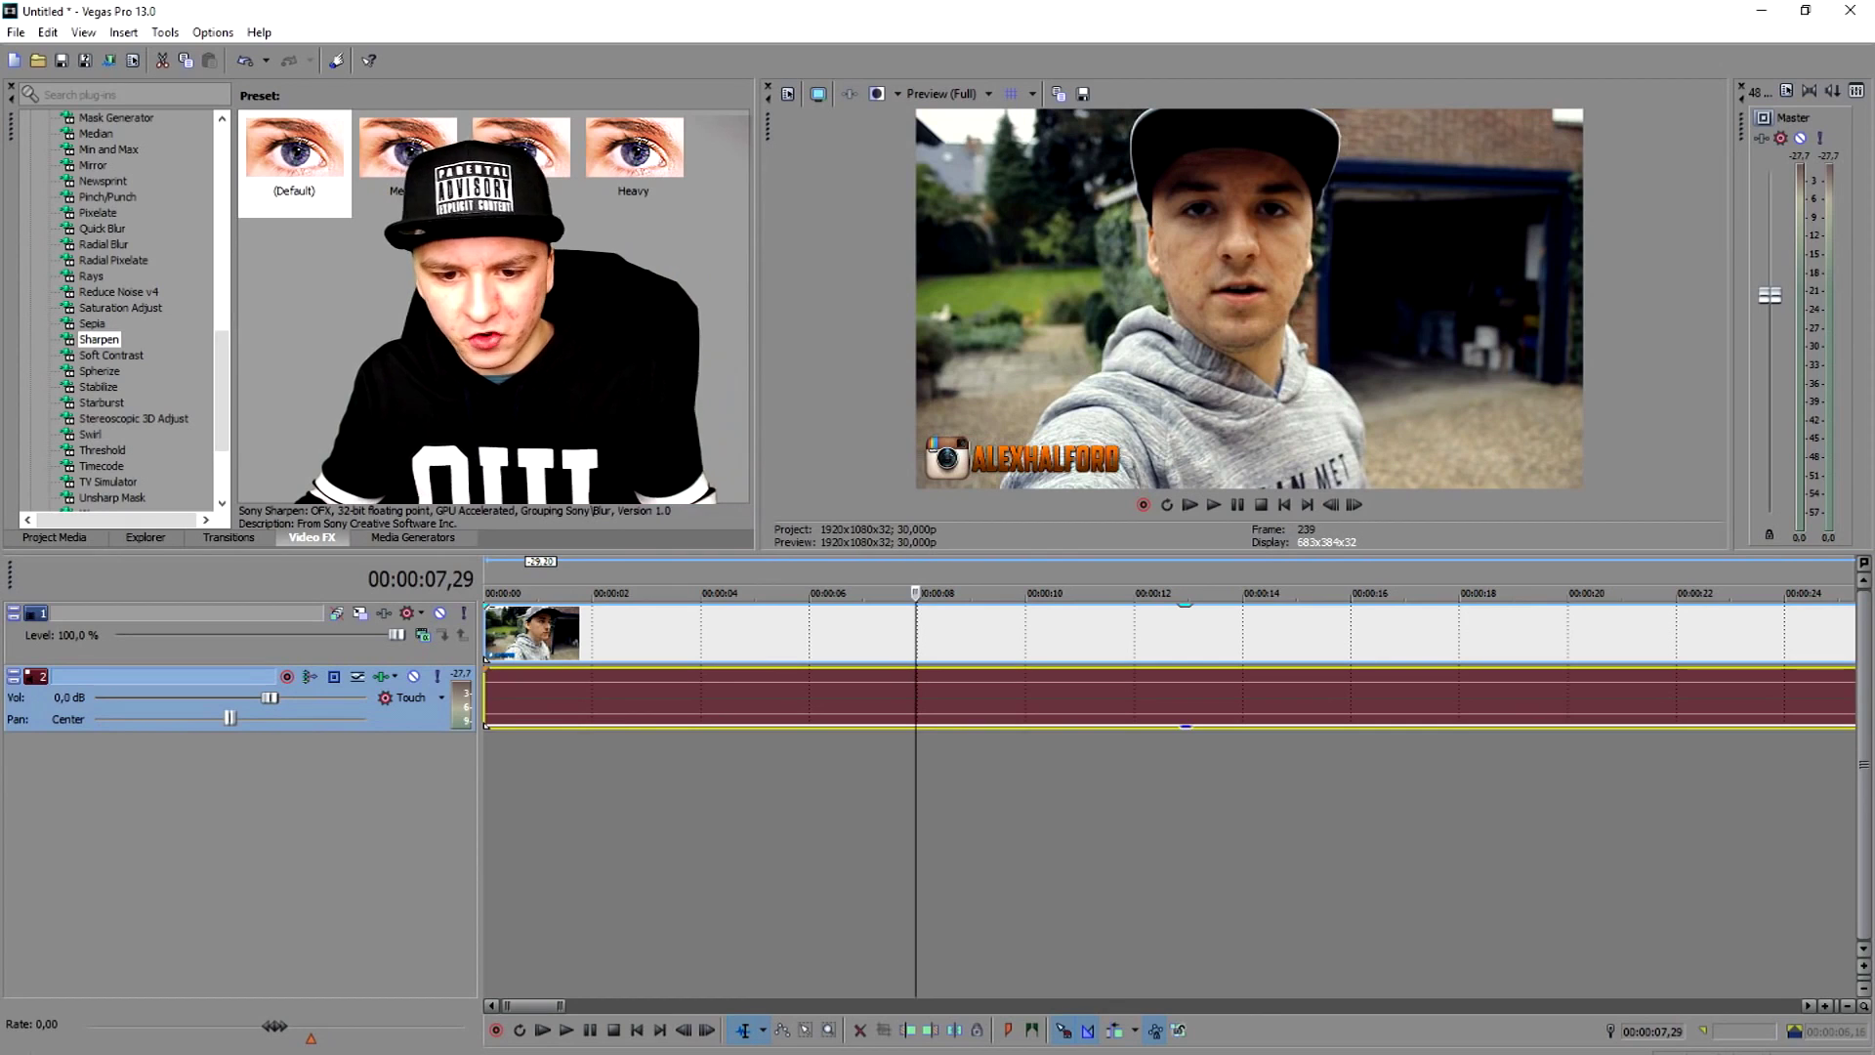
{"action": "scroll", "coordinate": [603, 580], "scroll_direction": "down", "scroll_amount": 2}
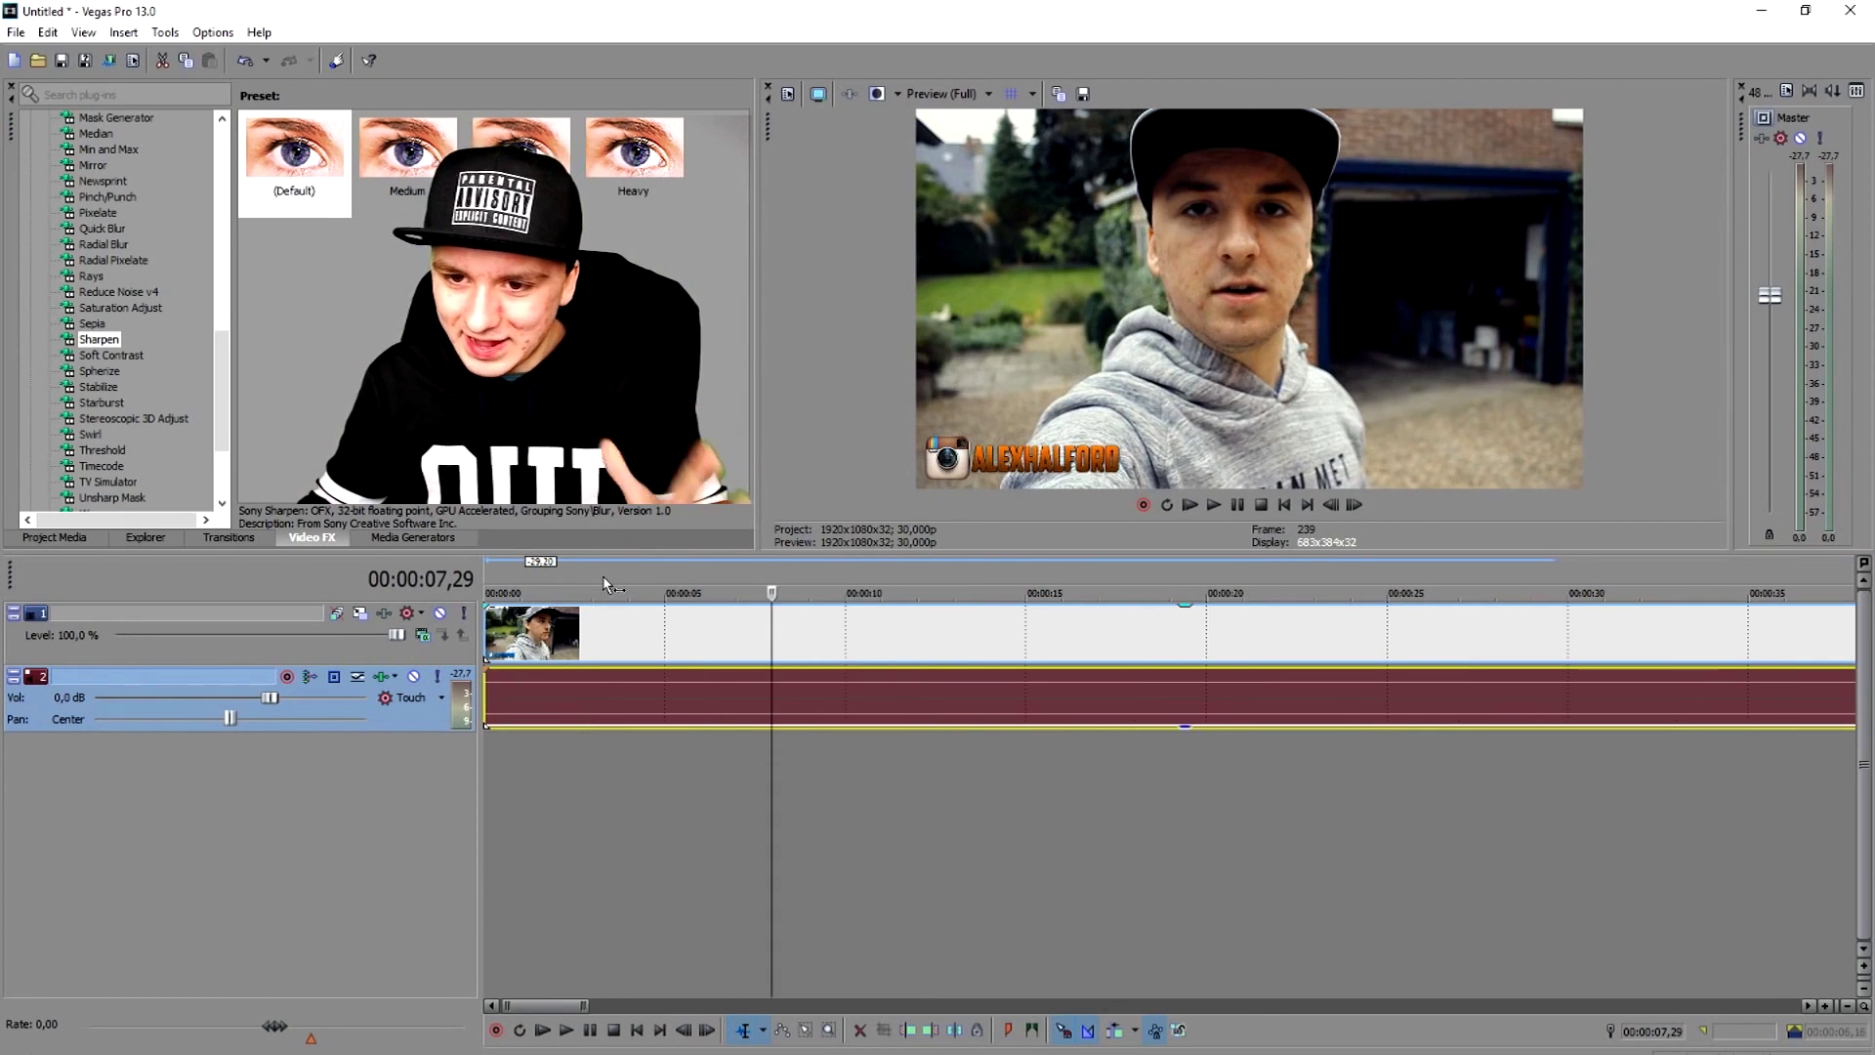
{"action": "left_click", "coordinate": [975, 586]}
{"action": "left_click", "coordinate": [553, 586]}
{"action": "left_click", "coordinate": [622, 587]}
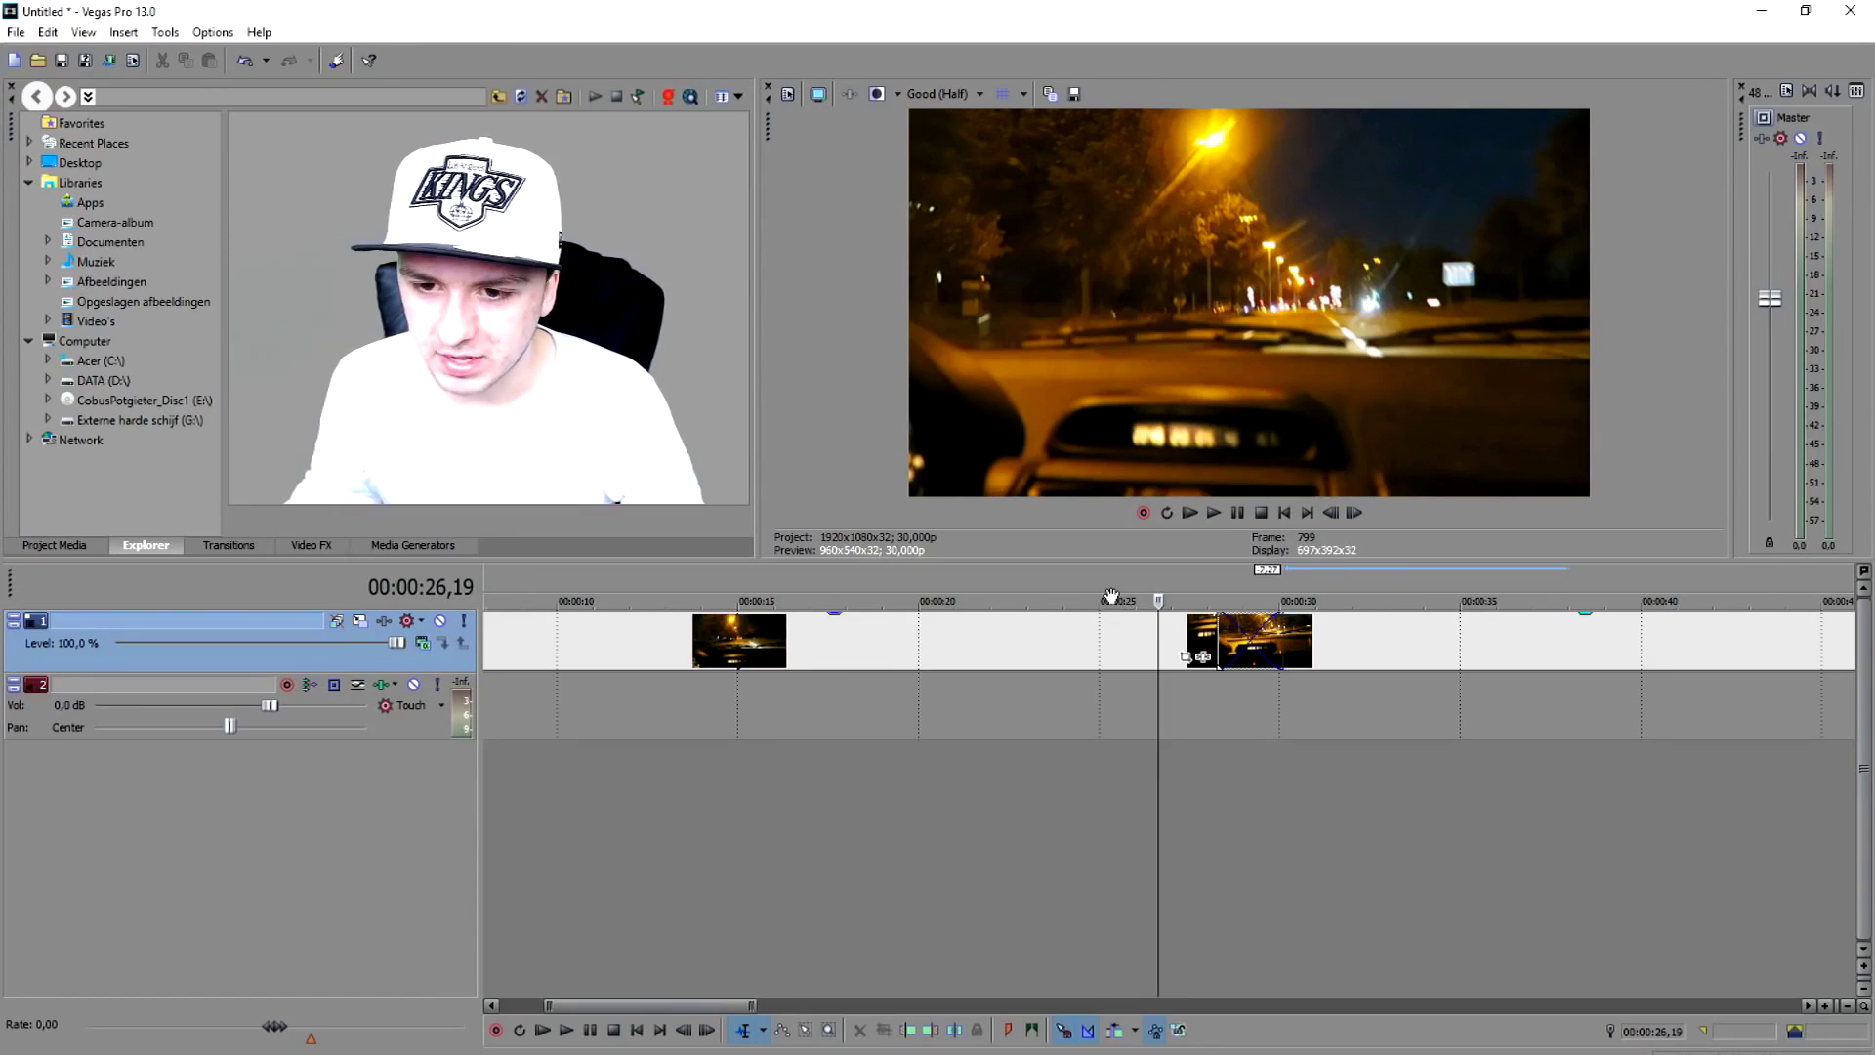
Step: Play the night-driving footage from 00:00:26,19 to review the picture, and stop the playback
{"action": "key", "text": "space"}
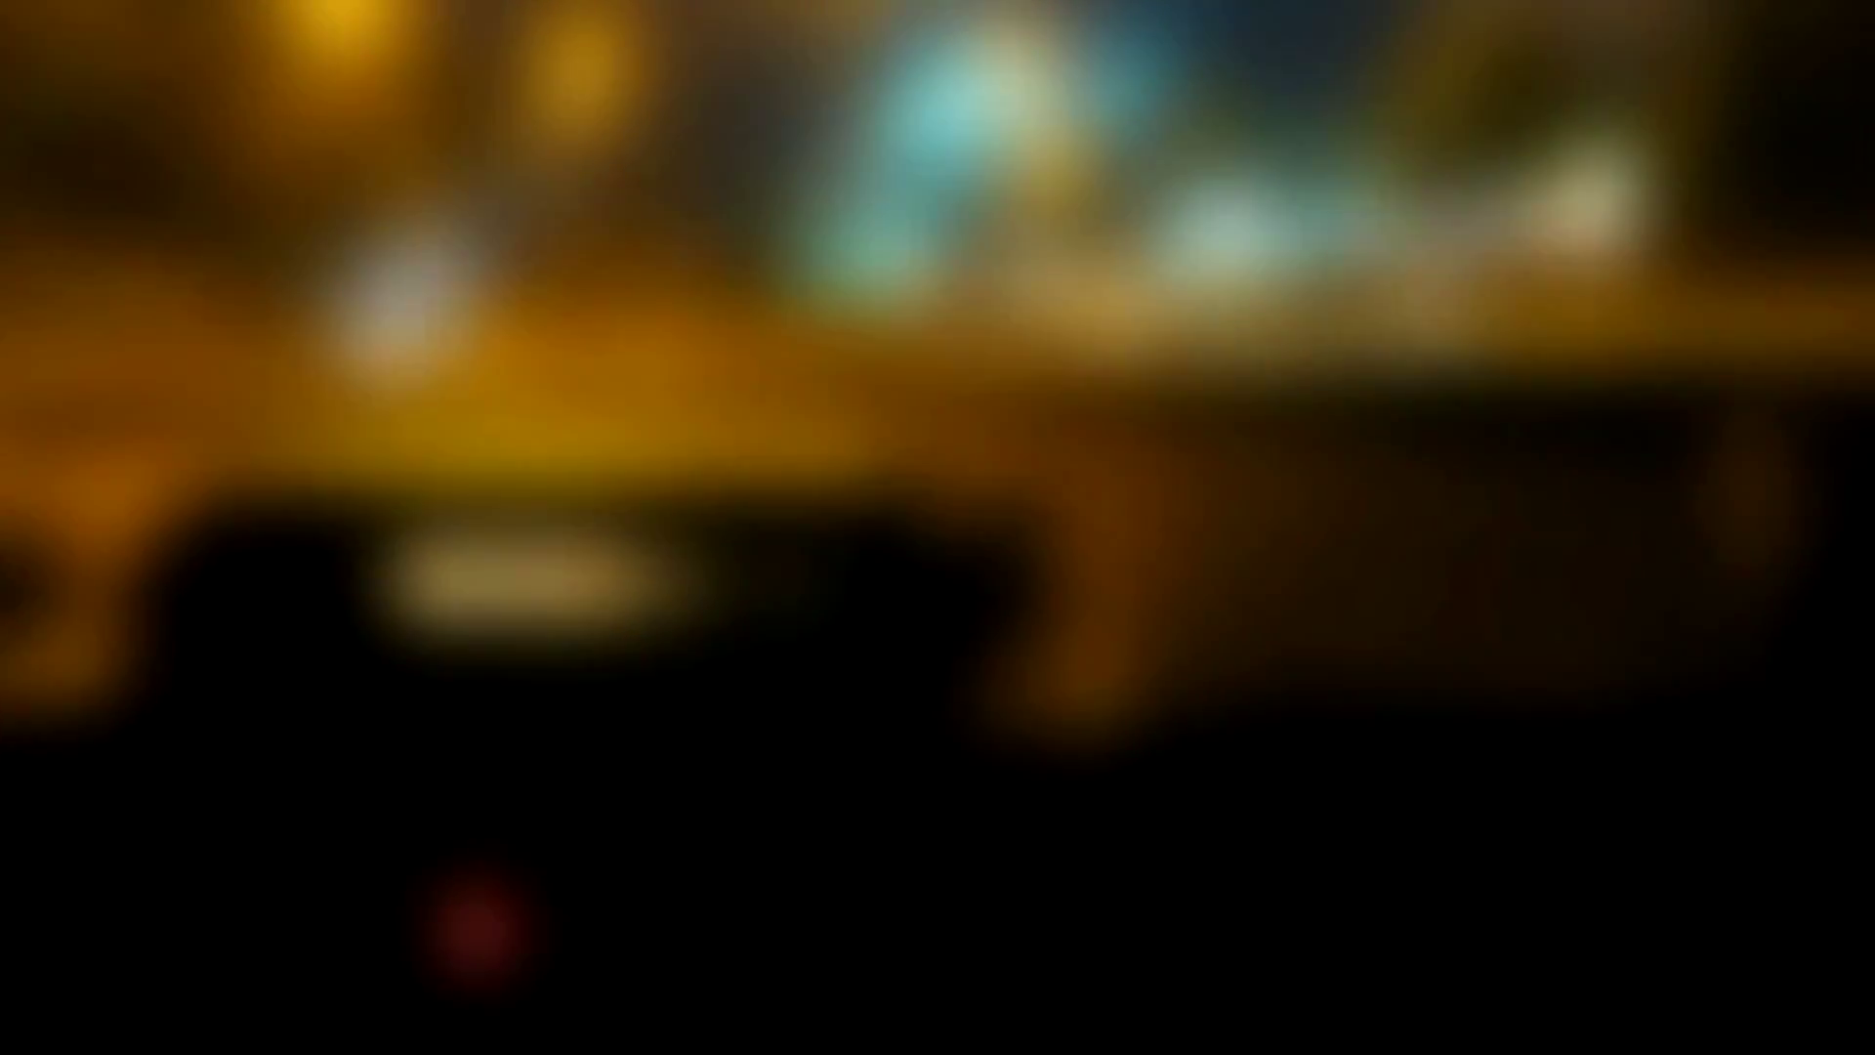
{"action": "key", "text": "space"}
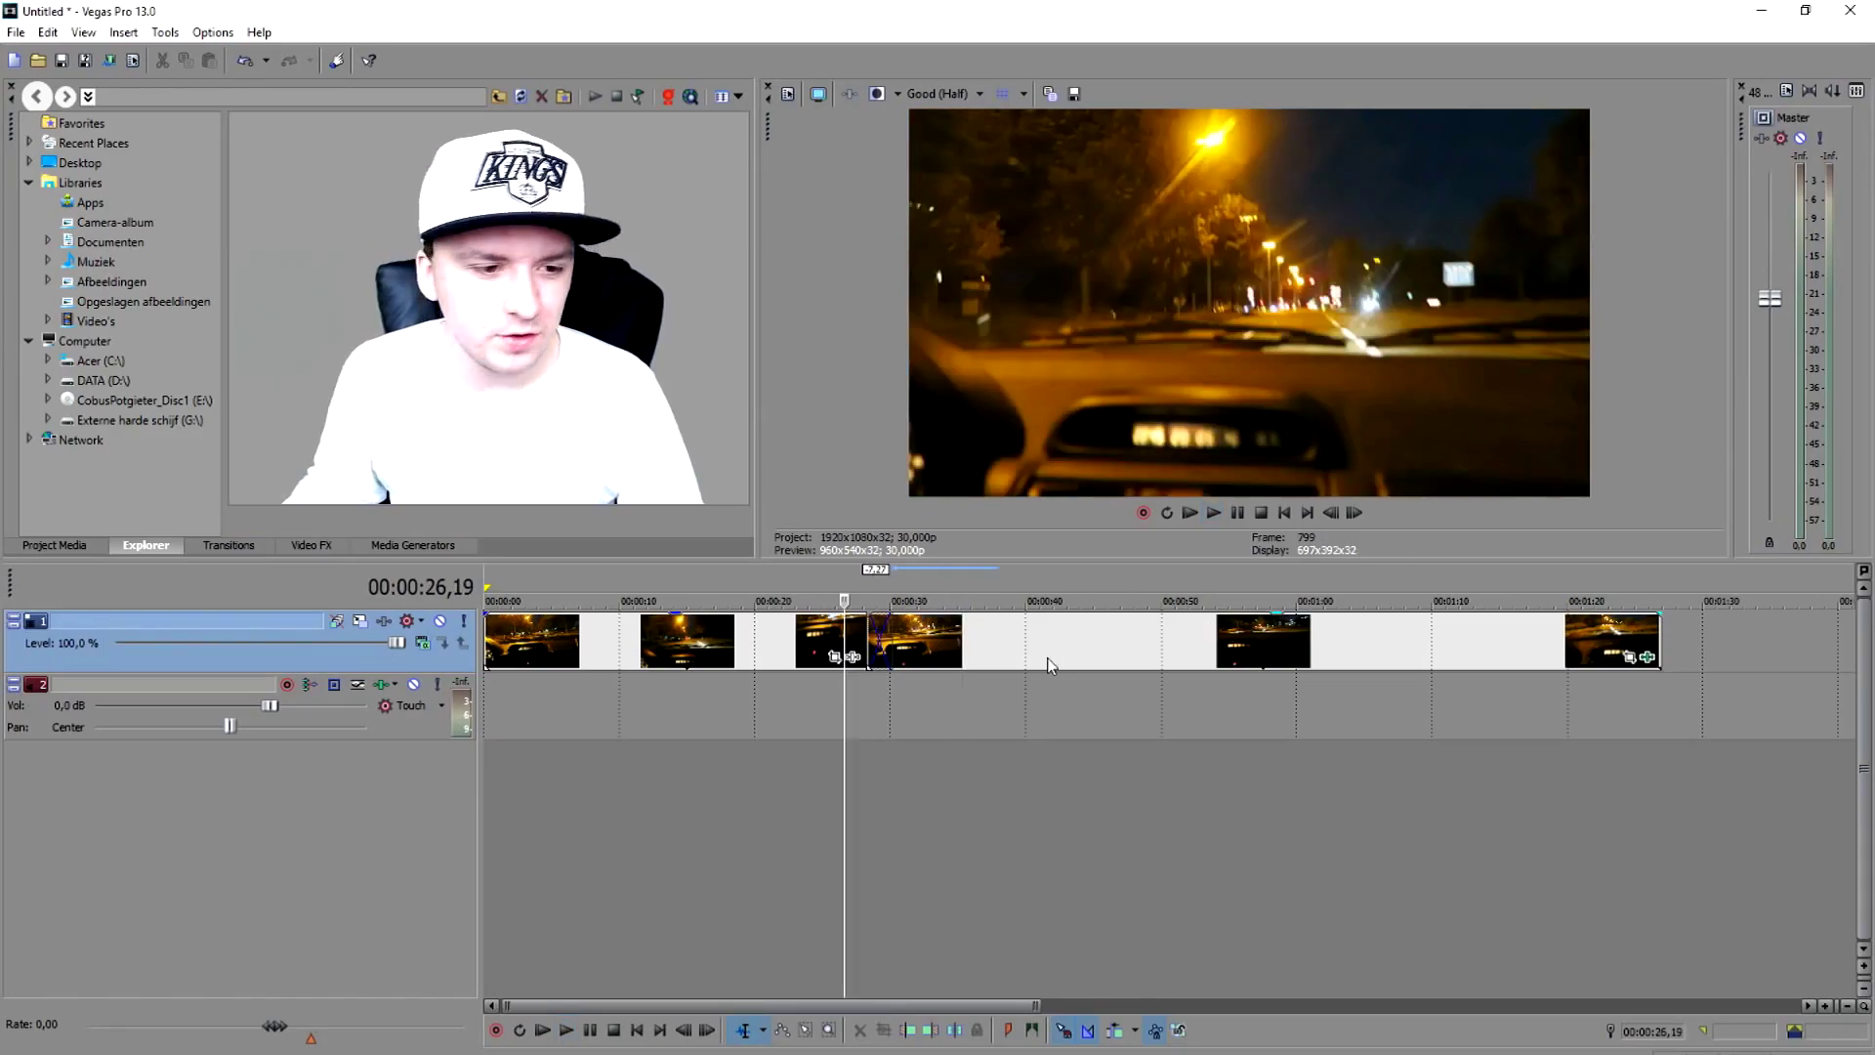
Step: Add a Credit Roll with the Scrolling on Transparent preset at 00:00:26,19 on a new track above the footage
{"action": "left_click", "coordinate": [388, 552]}
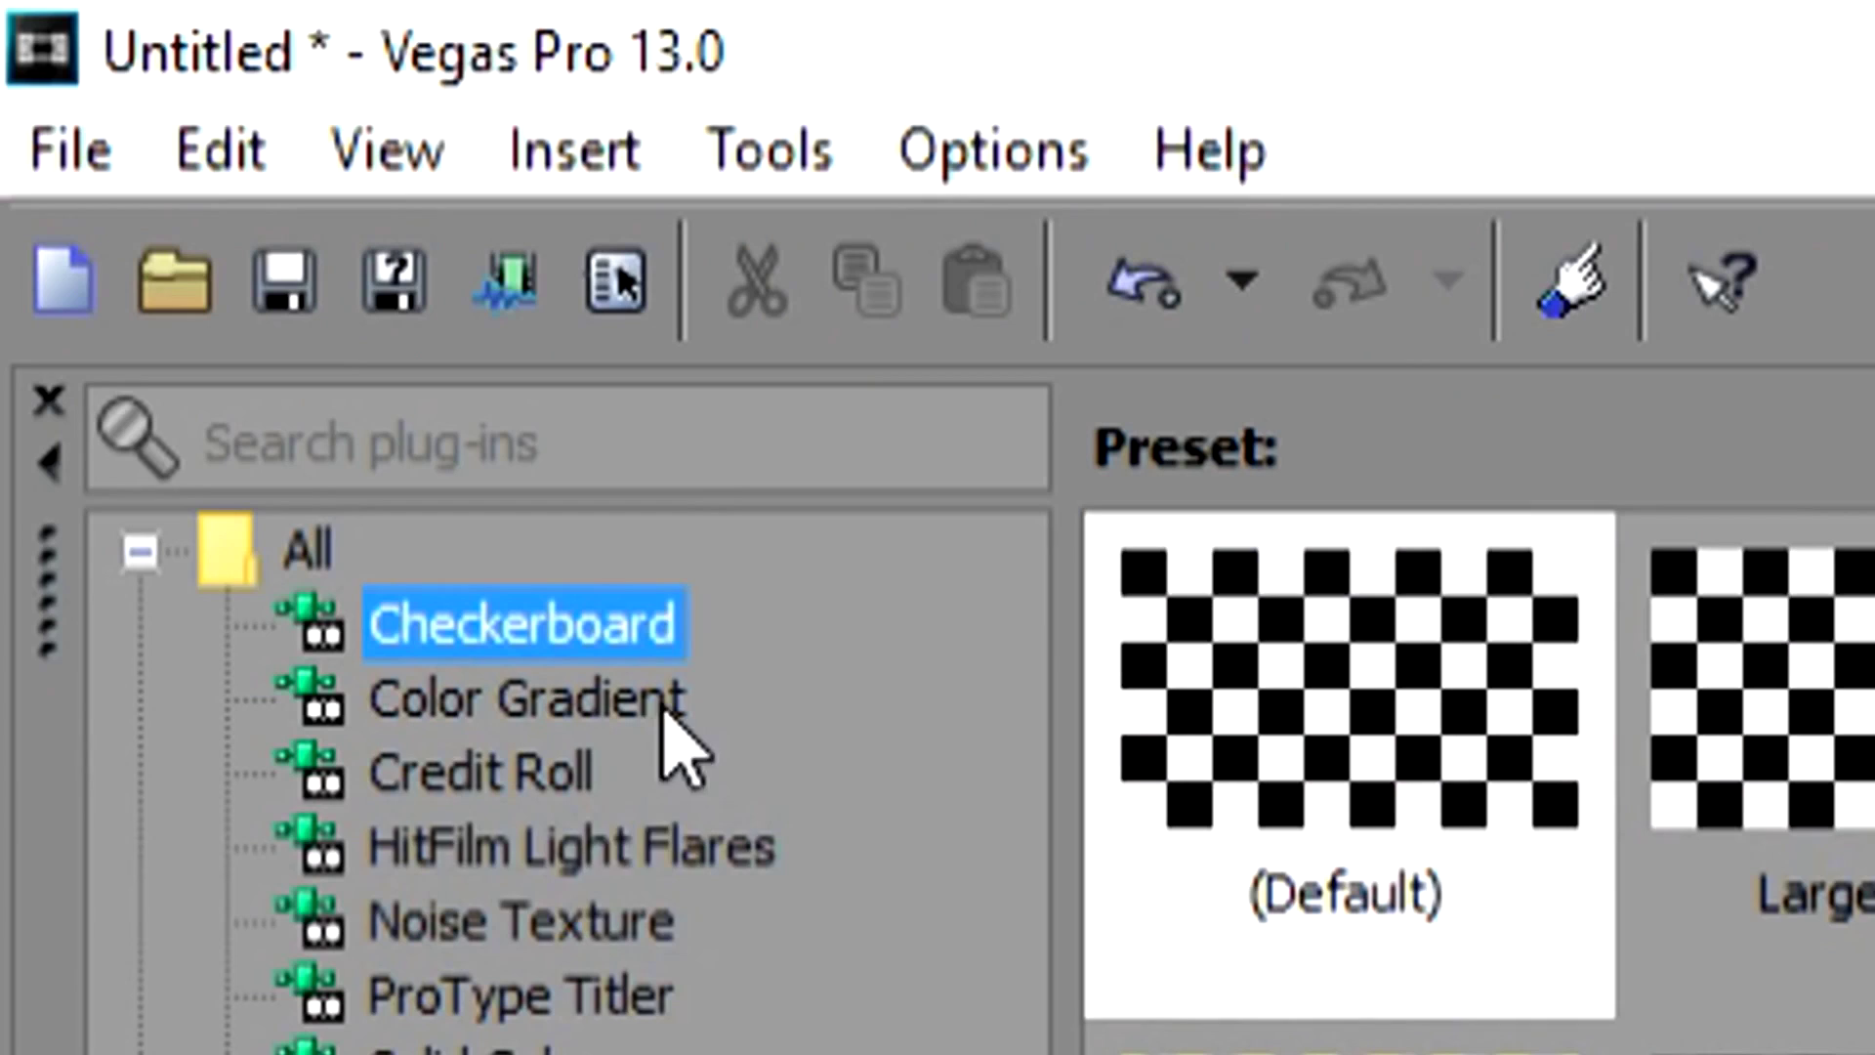
{"action": "left_click", "coordinate": [493, 776]}
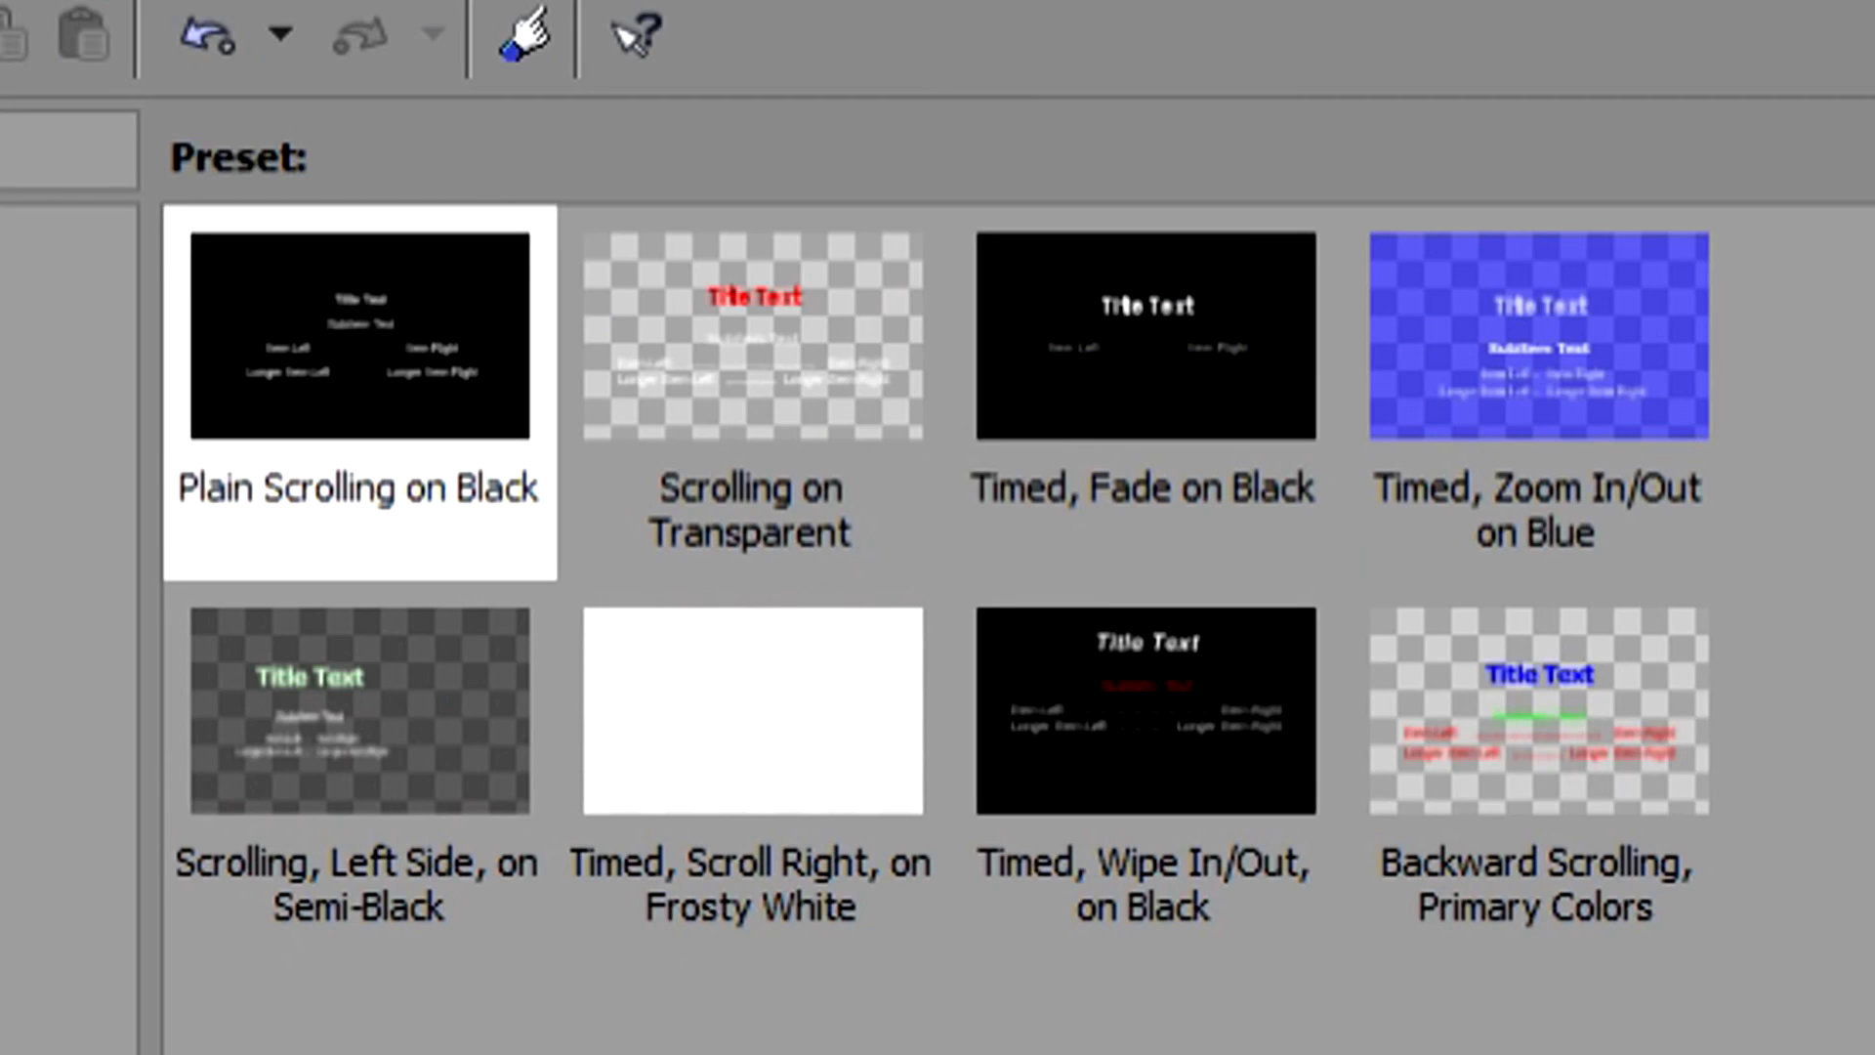
{"action": "mouse_move", "coordinate": [286, 302]}
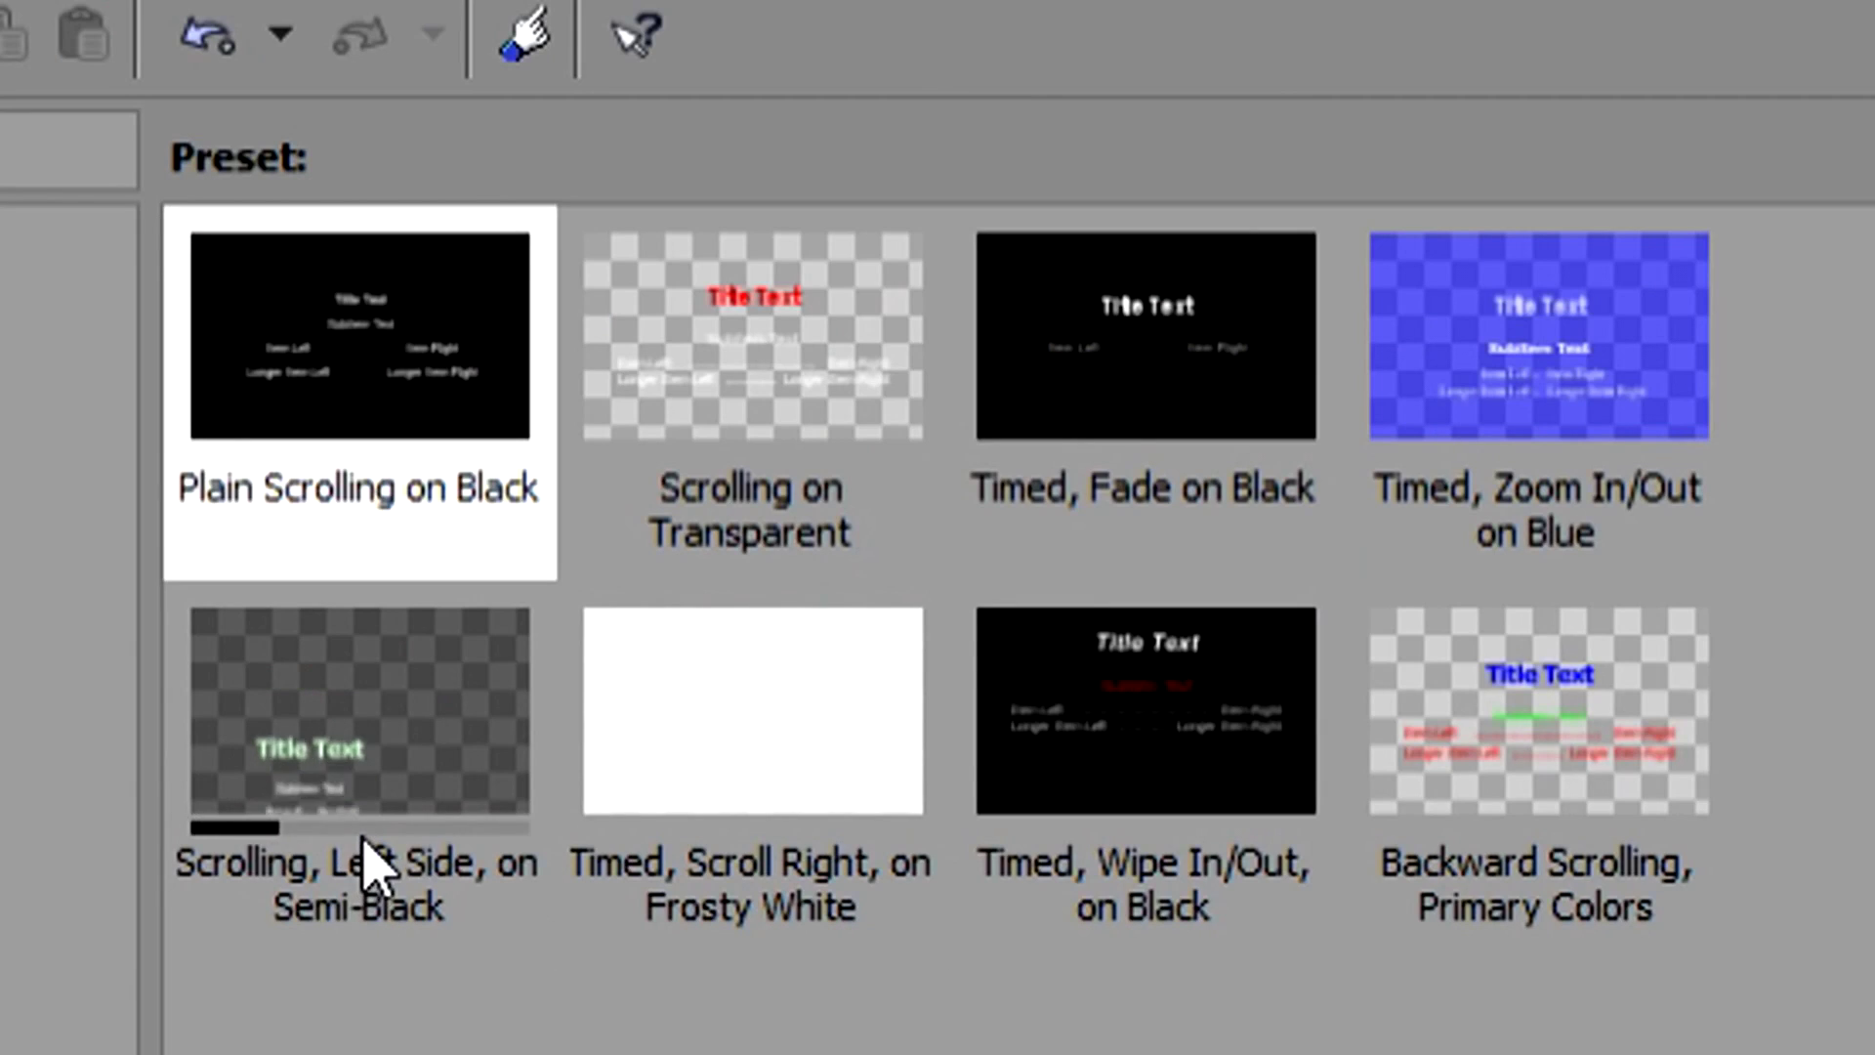
{"action": "mouse_move", "coordinate": [761, 544]}
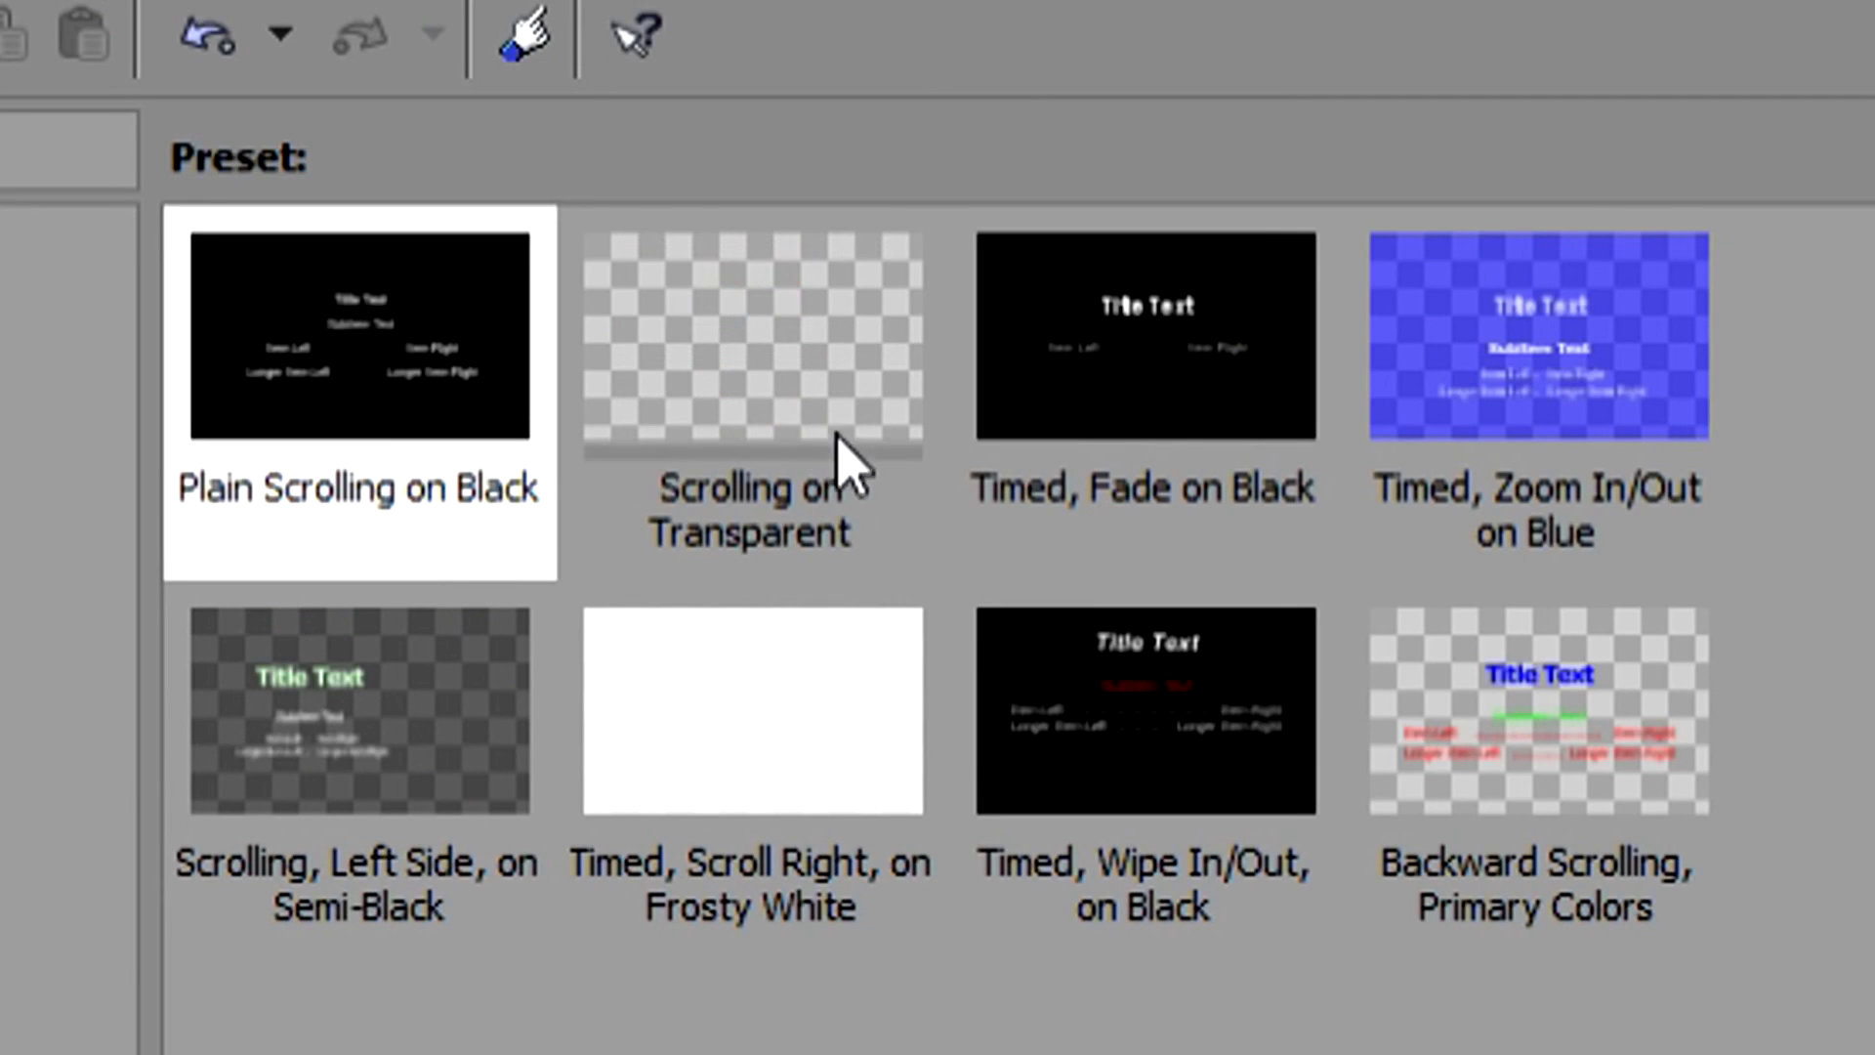
{"action": "double_click", "coordinate": [770, 360]}
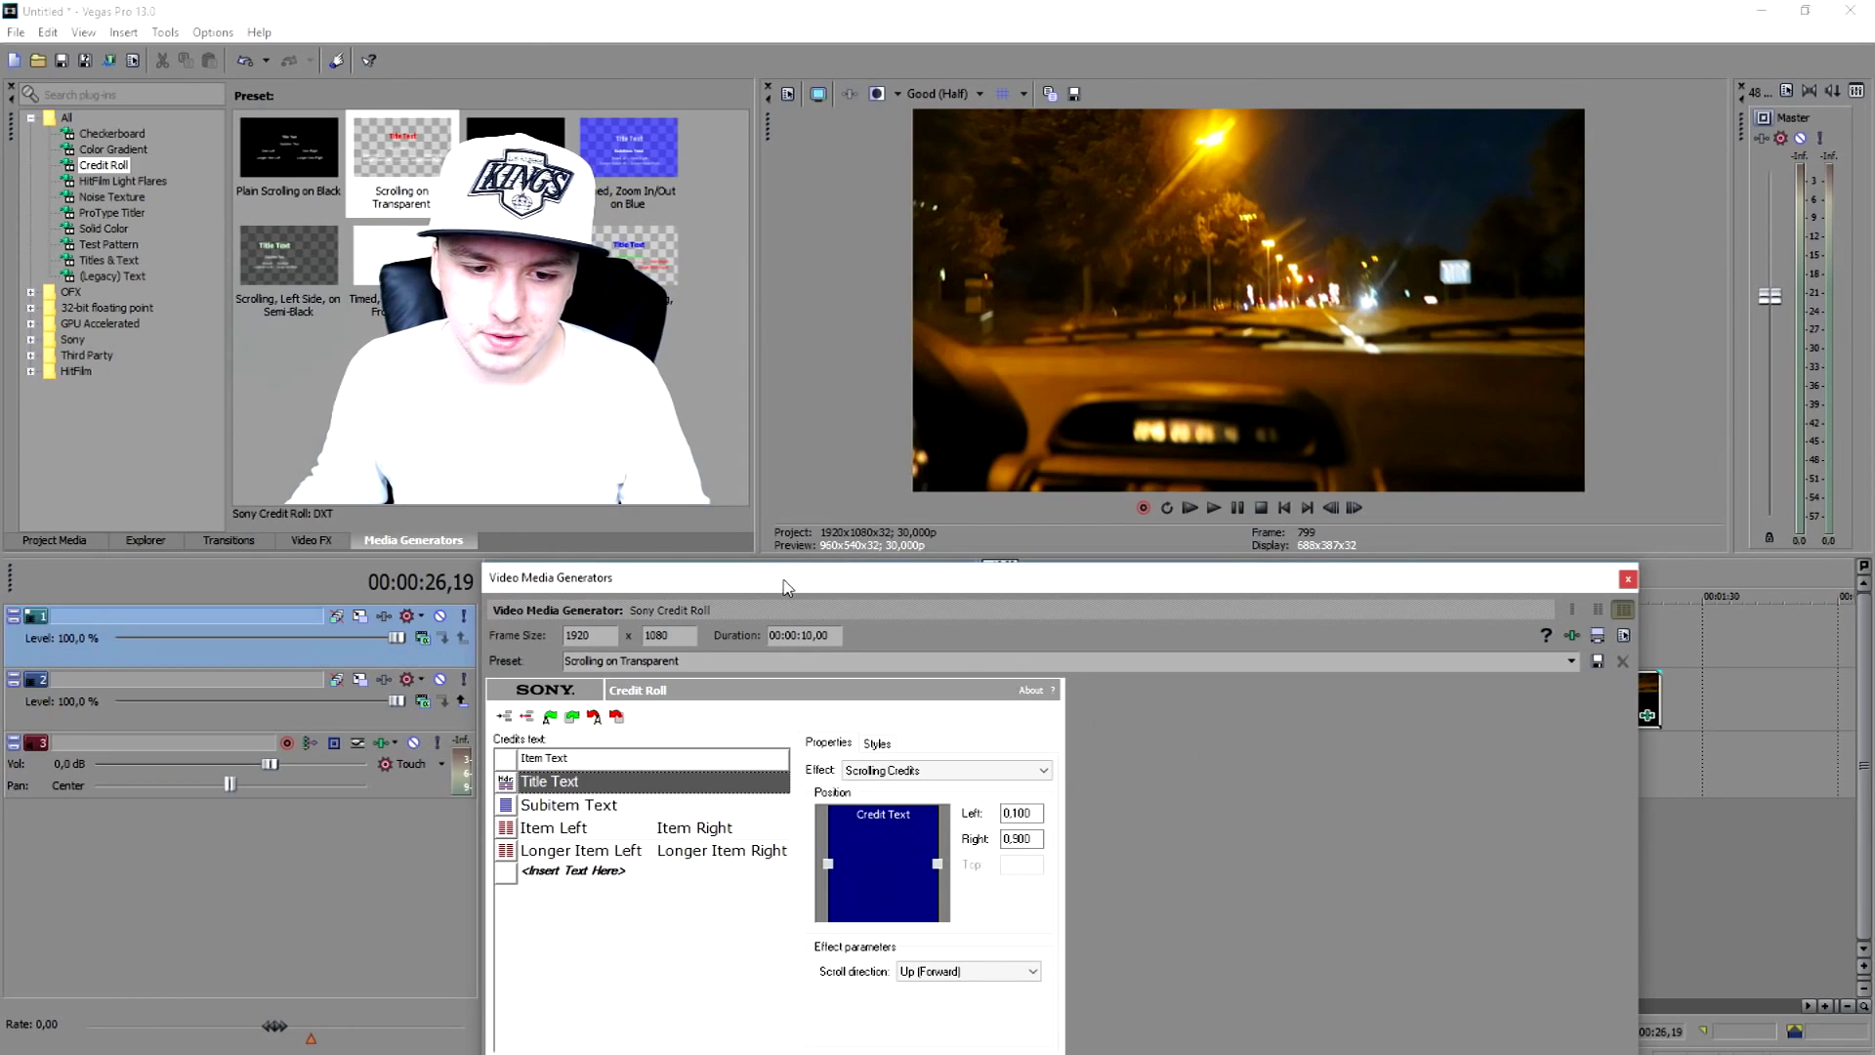
{"action": "left_click_drag", "start_coordinate": [787, 587], "coordinate": [1410, 240]}
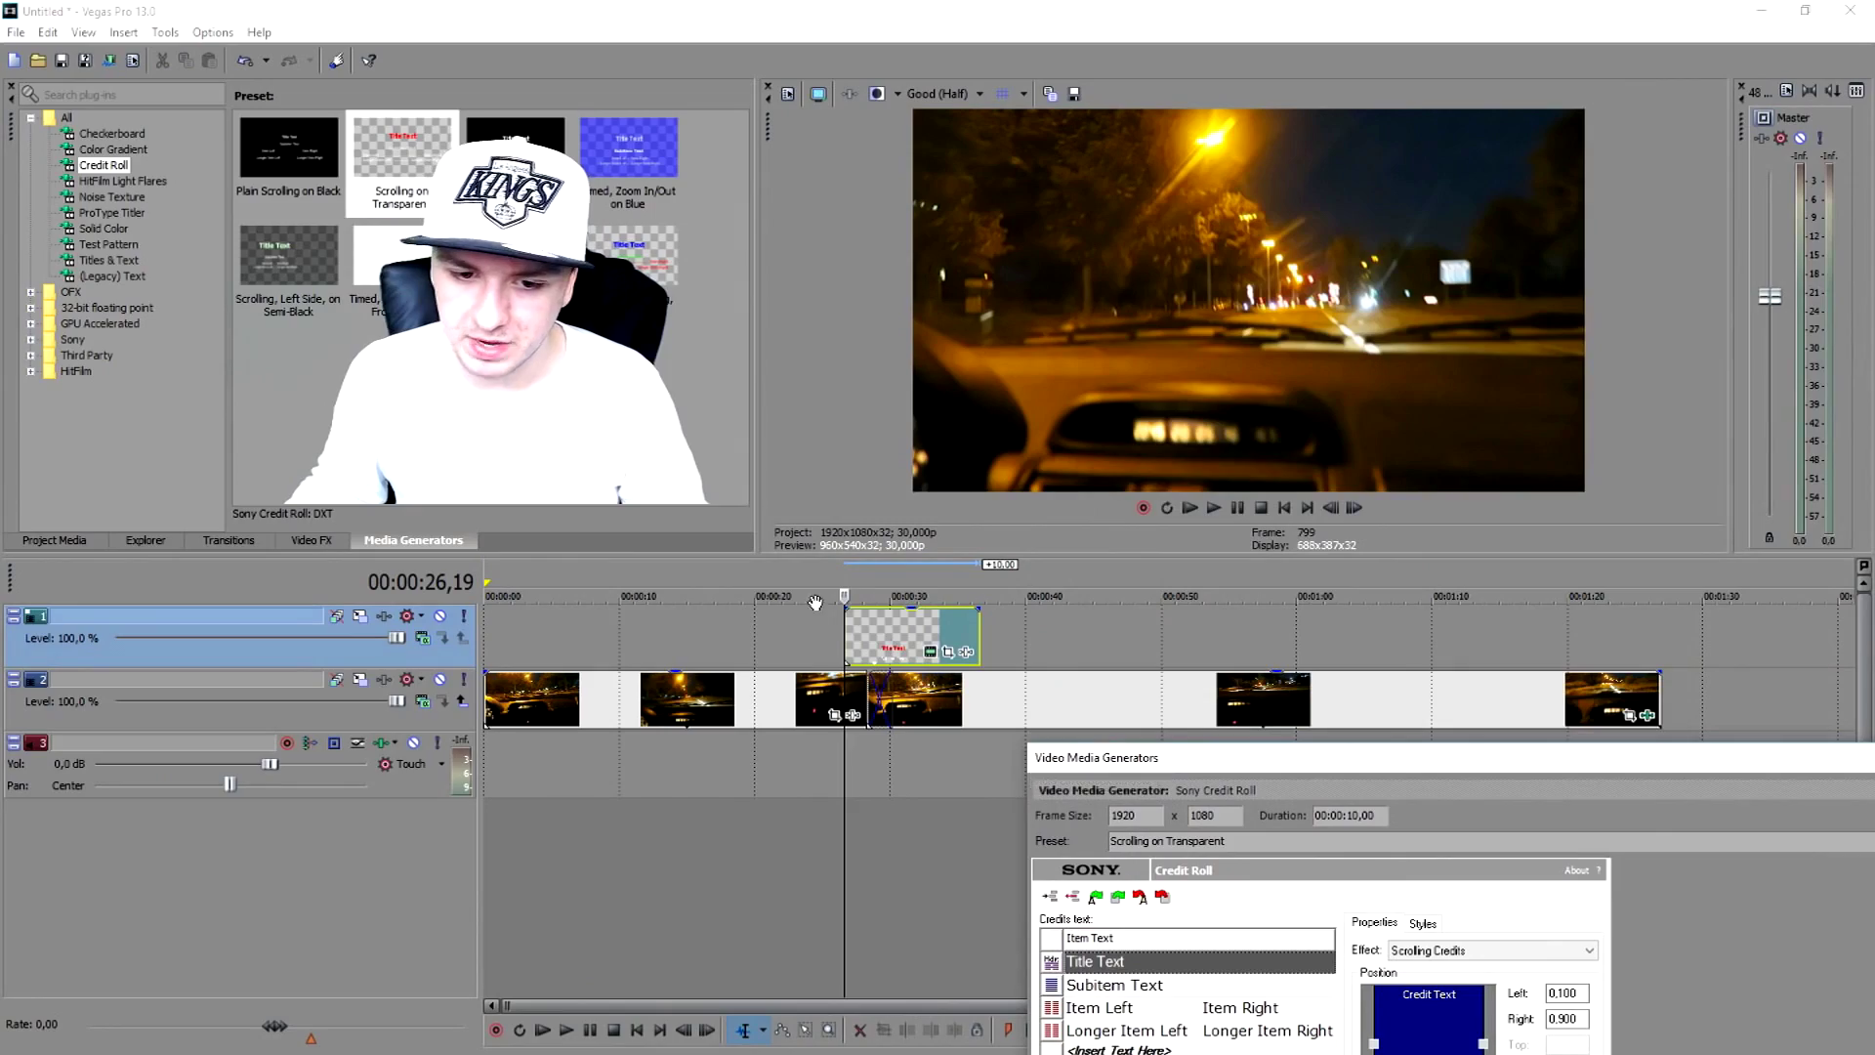
Step: Play the credit roll over the night-driving footage to review how its placeholder text scrolls
{"action": "scroll", "coordinate": [842, 587], "scroll_direction": "up", "scroll_amount": 5}
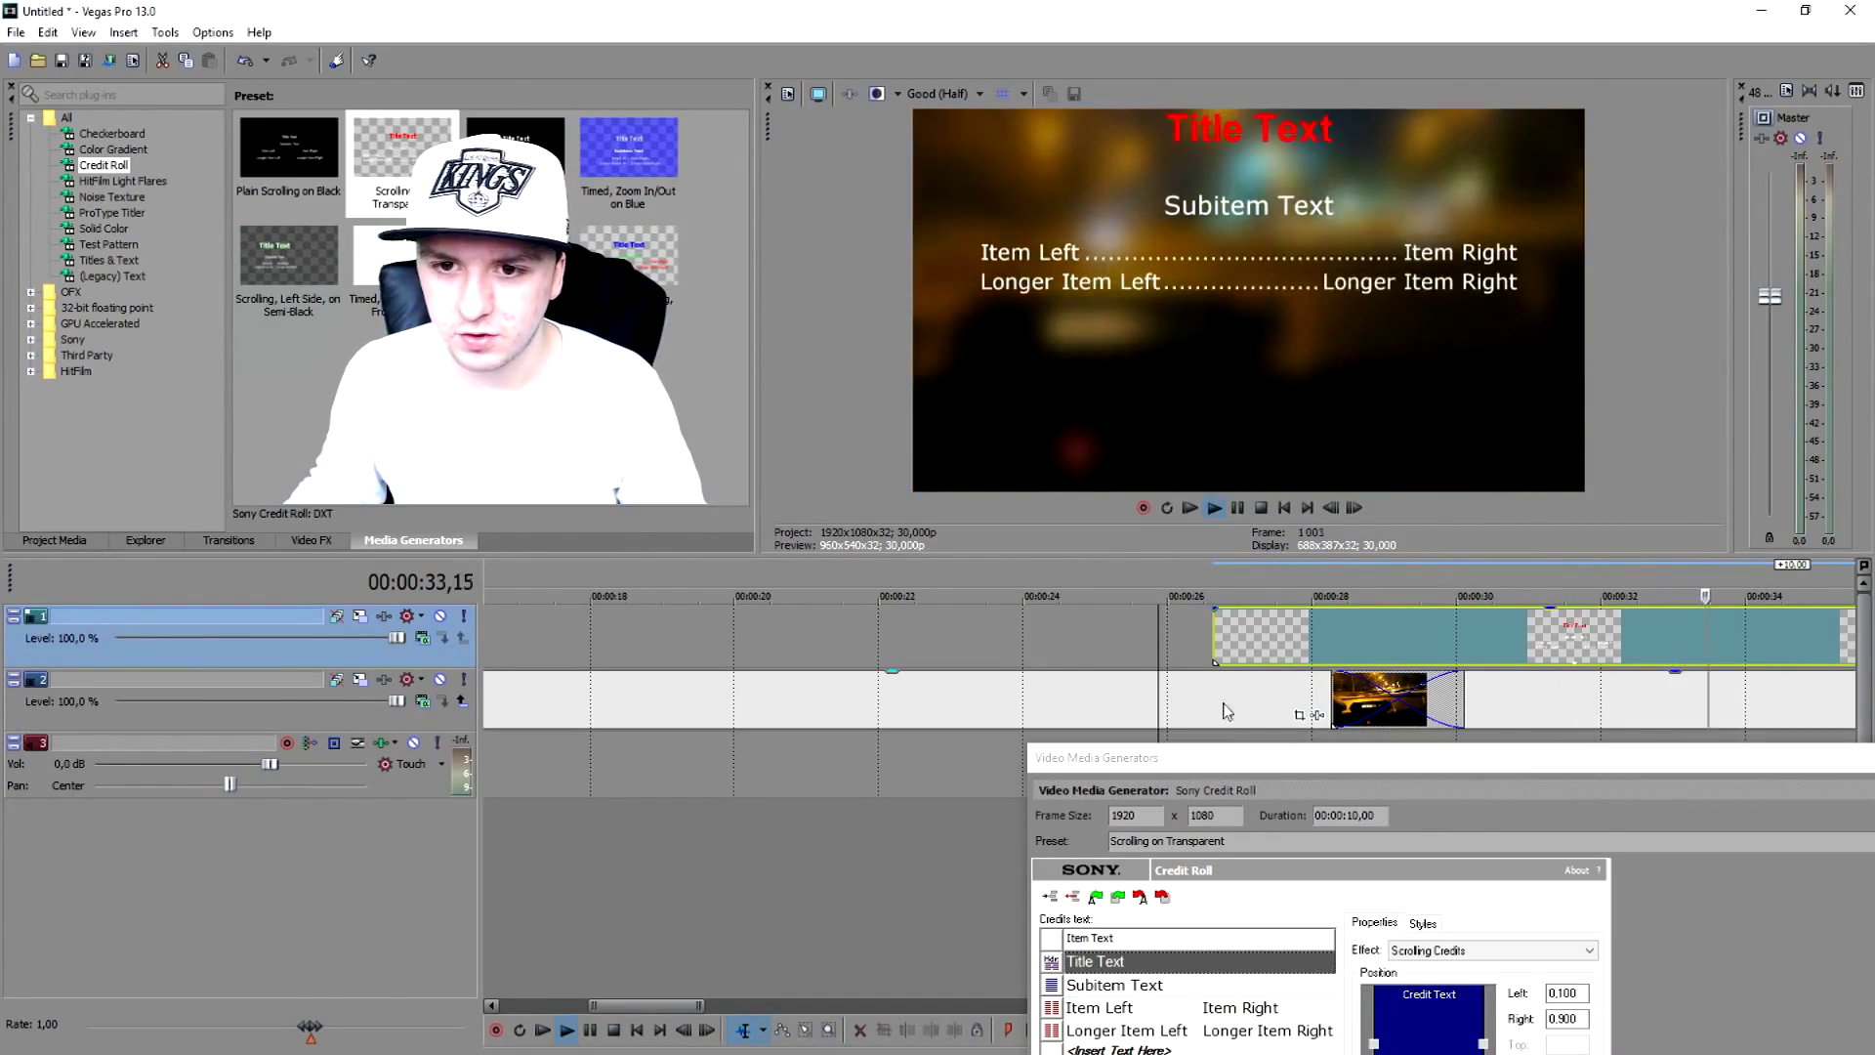
{"action": "key", "text": "space"}
{"action": "left_click", "coordinate": [1207, 583]}
Step: Replace the credit roll's title text with "THANK YOU FOR WATCHING!" and preview it at 00:00:29,18
{"action": "left_click_drag", "start_coordinate": [1241, 768], "coordinate": [1325, 496]}
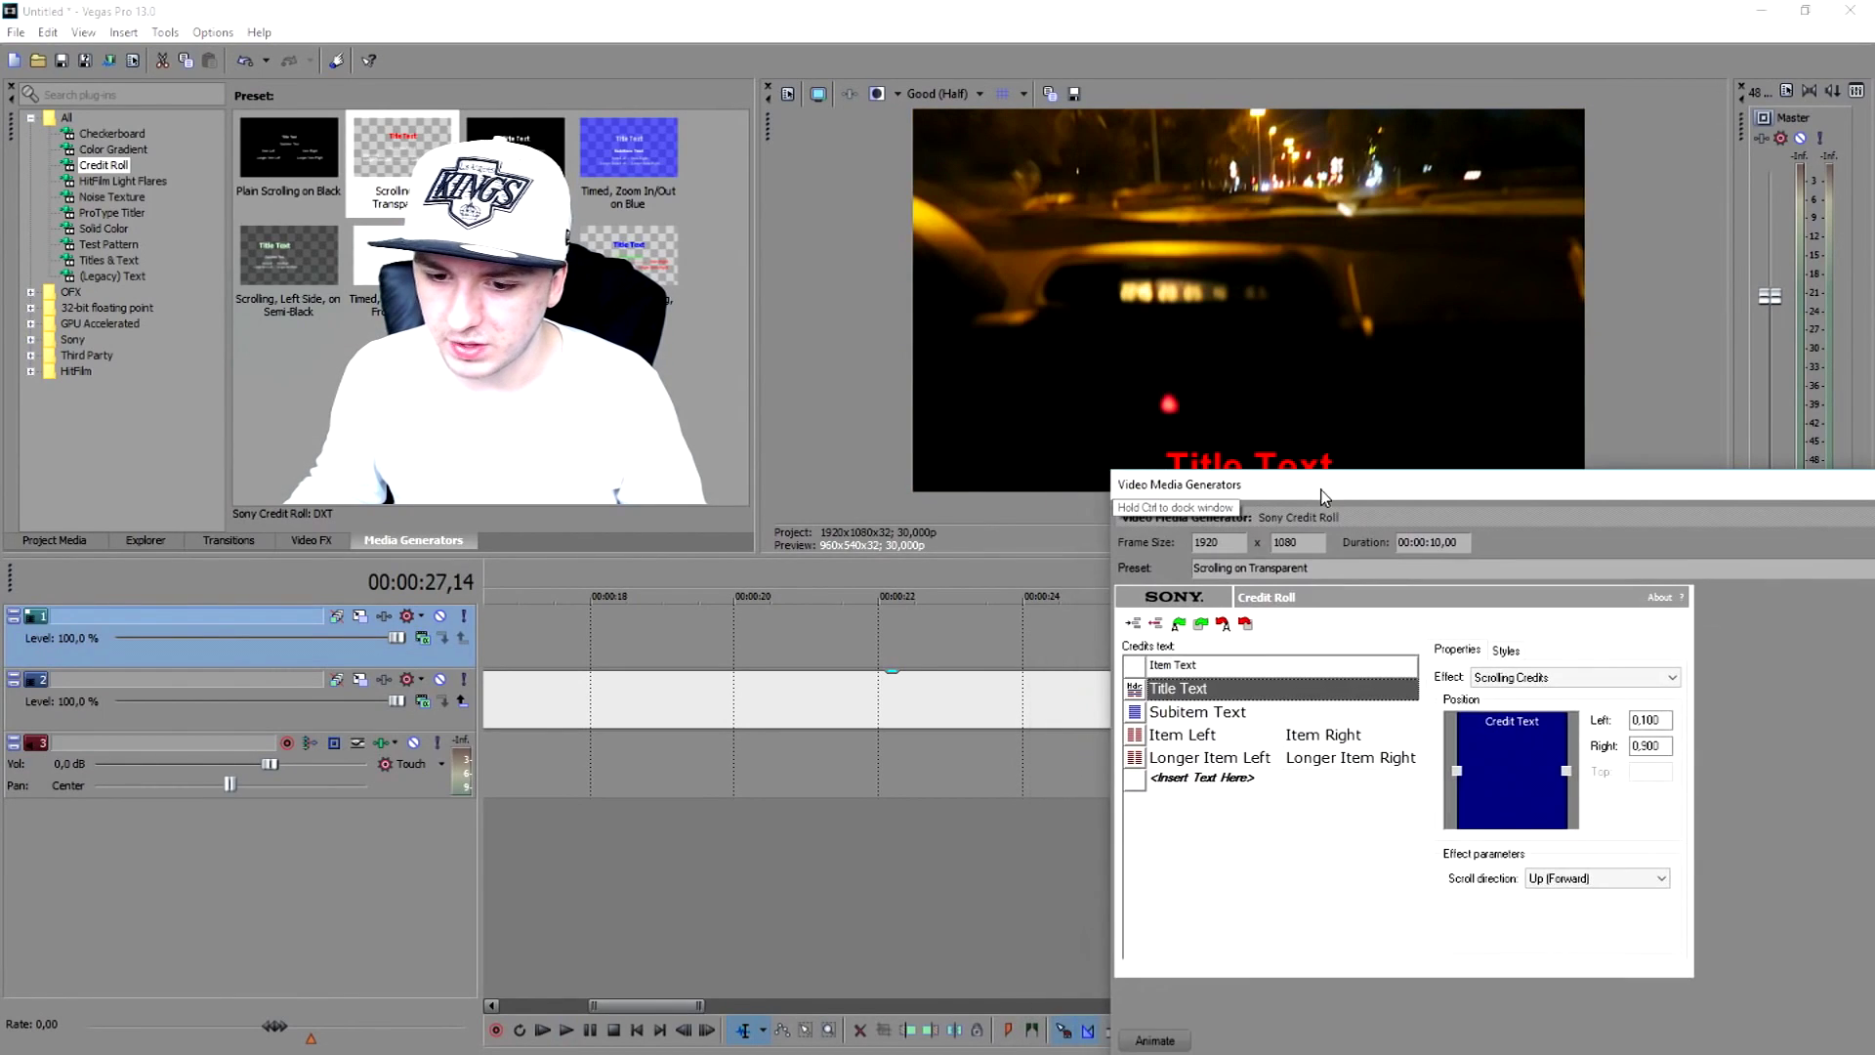
{"action": "left_click", "coordinate": [1188, 690]}
{"action": "left_click", "coordinate": [1235, 690]}
{"action": "double_click", "coordinate": [1235, 688]}
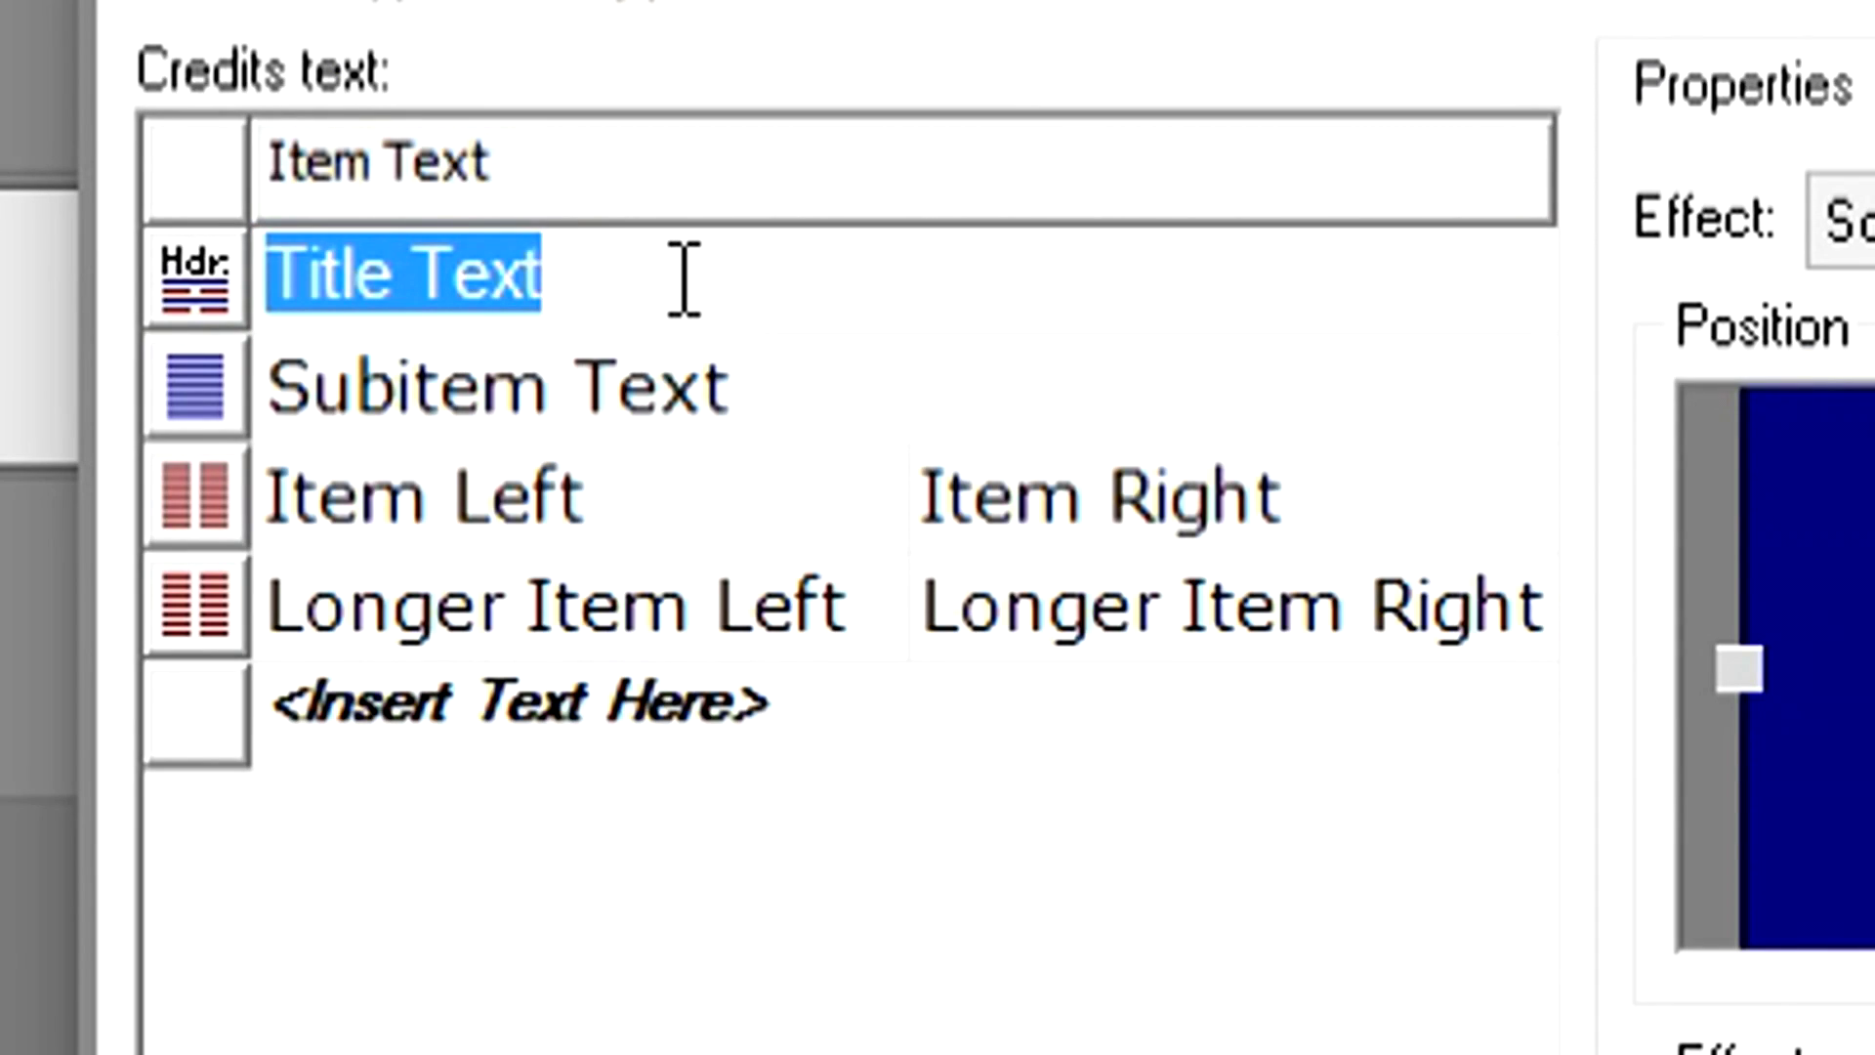
{"action": "type", "text": "THANK YOU FOR WA"}
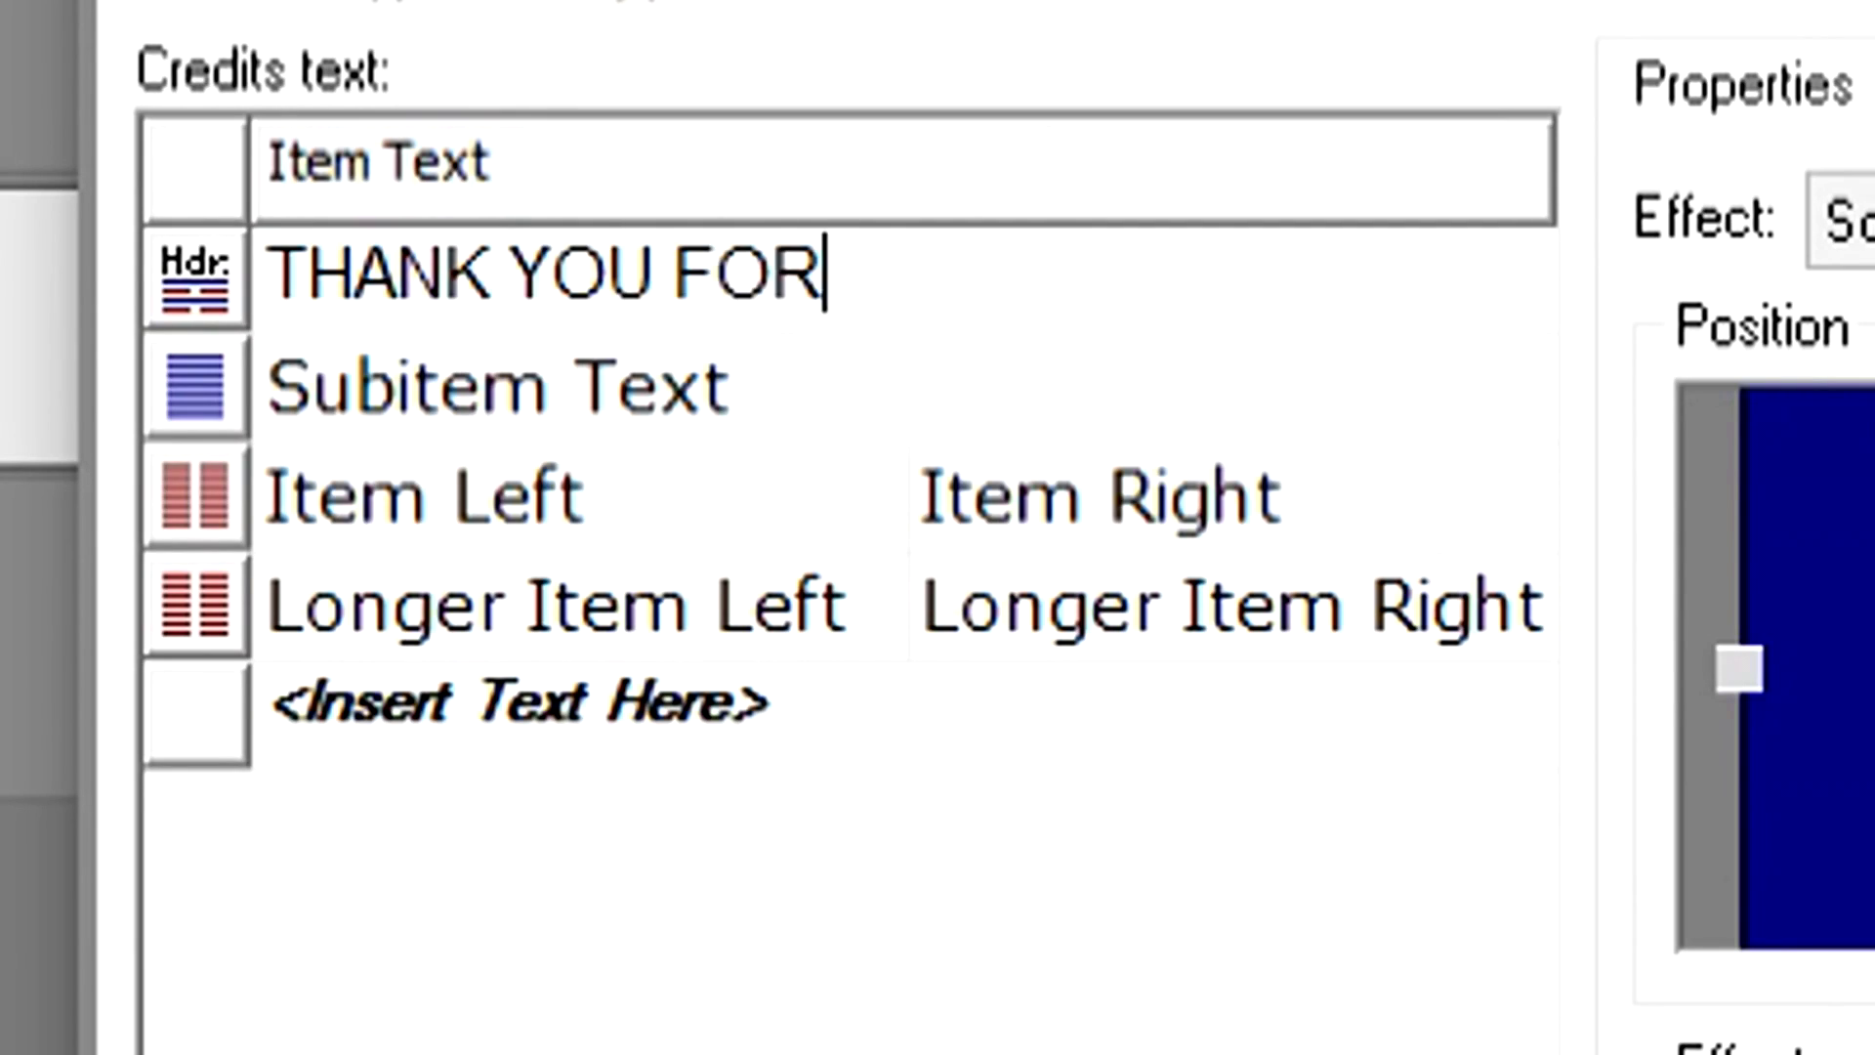
{"action": "type", "text": "TCHING!"}
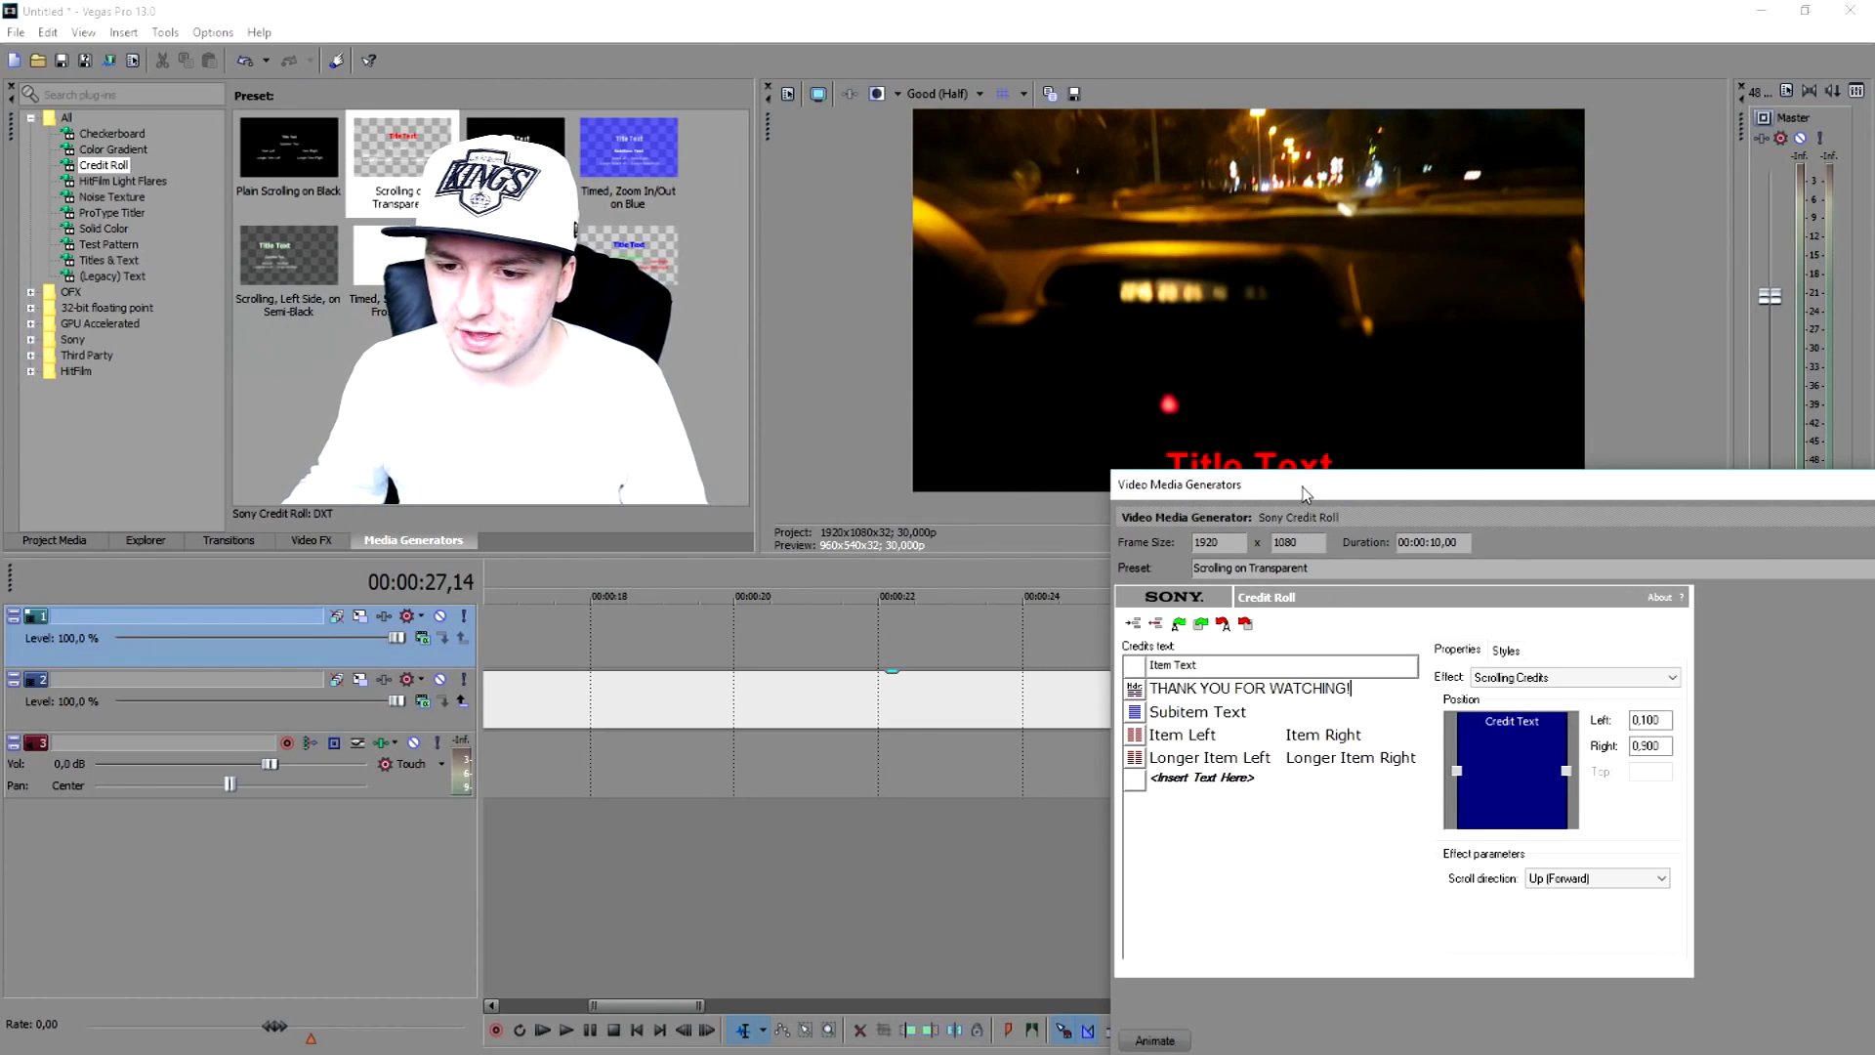
{"action": "left_click_drag", "start_coordinate": [1298, 494], "coordinate": [1298, 742]}
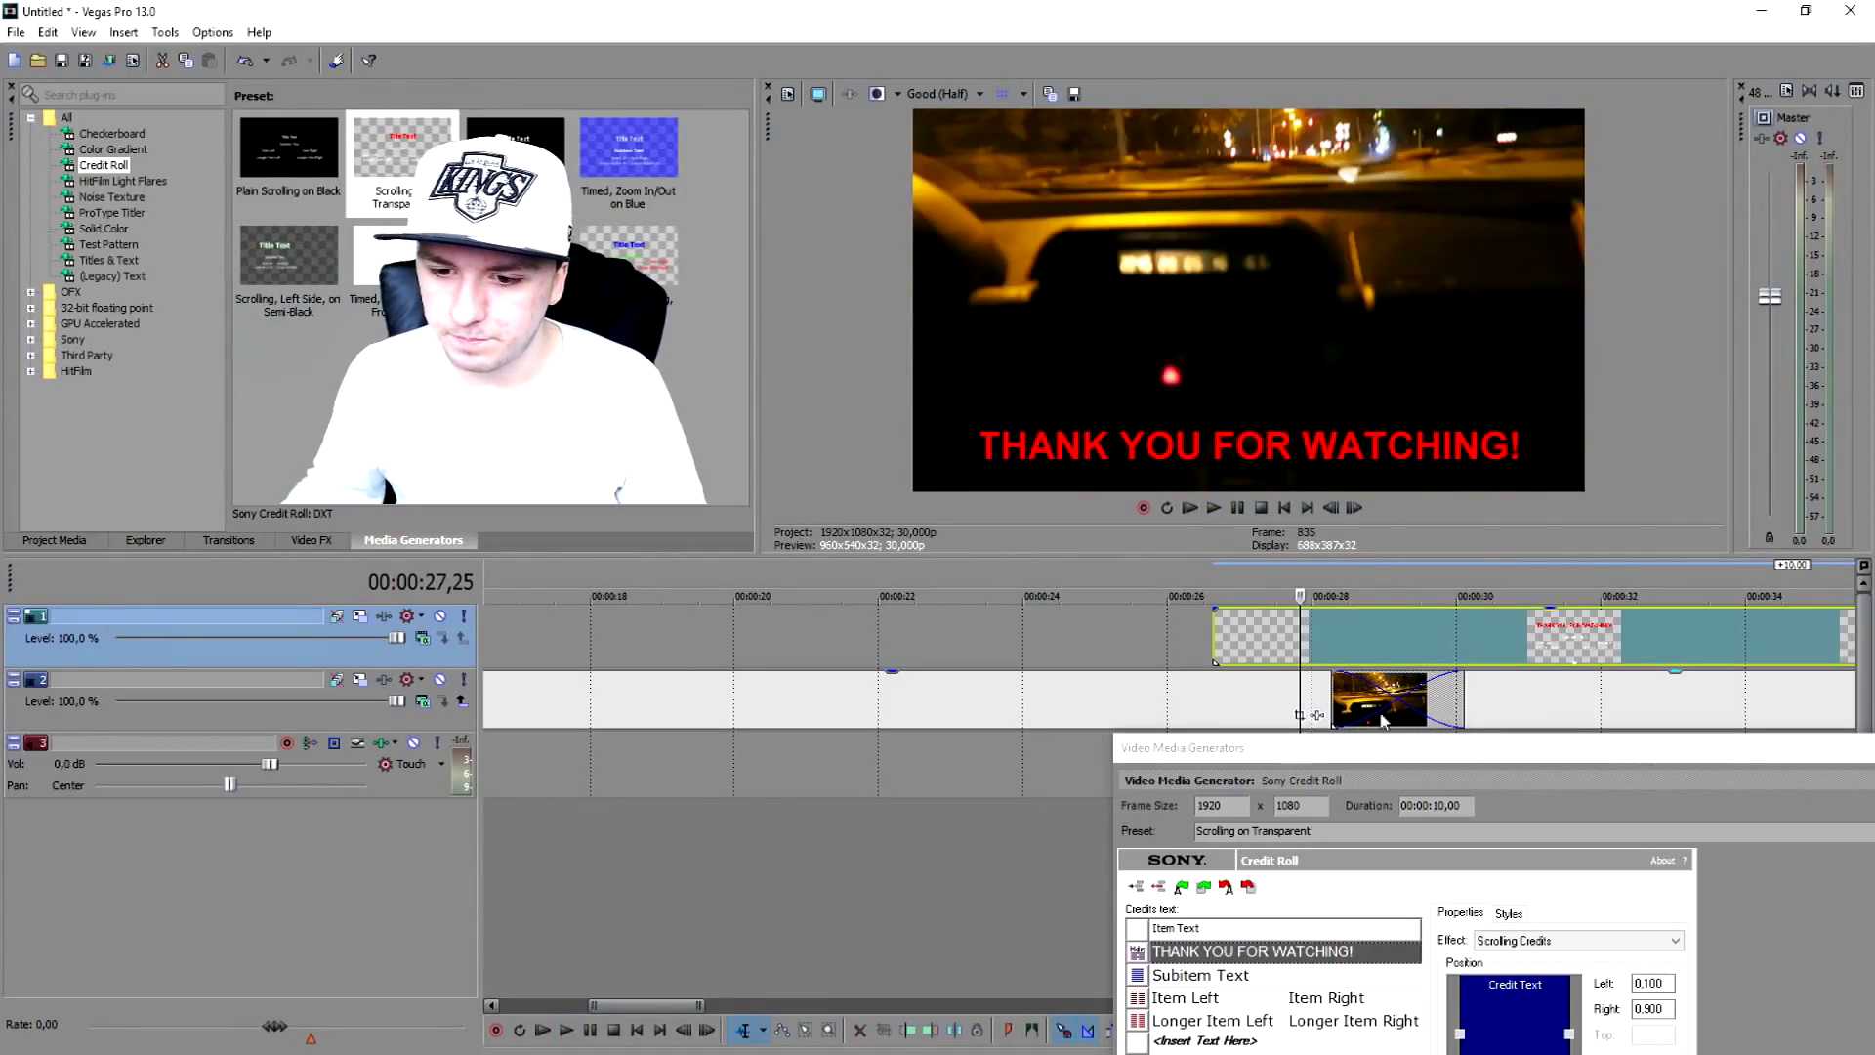
{"action": "left_click", "coordinate": [1428, 721]}
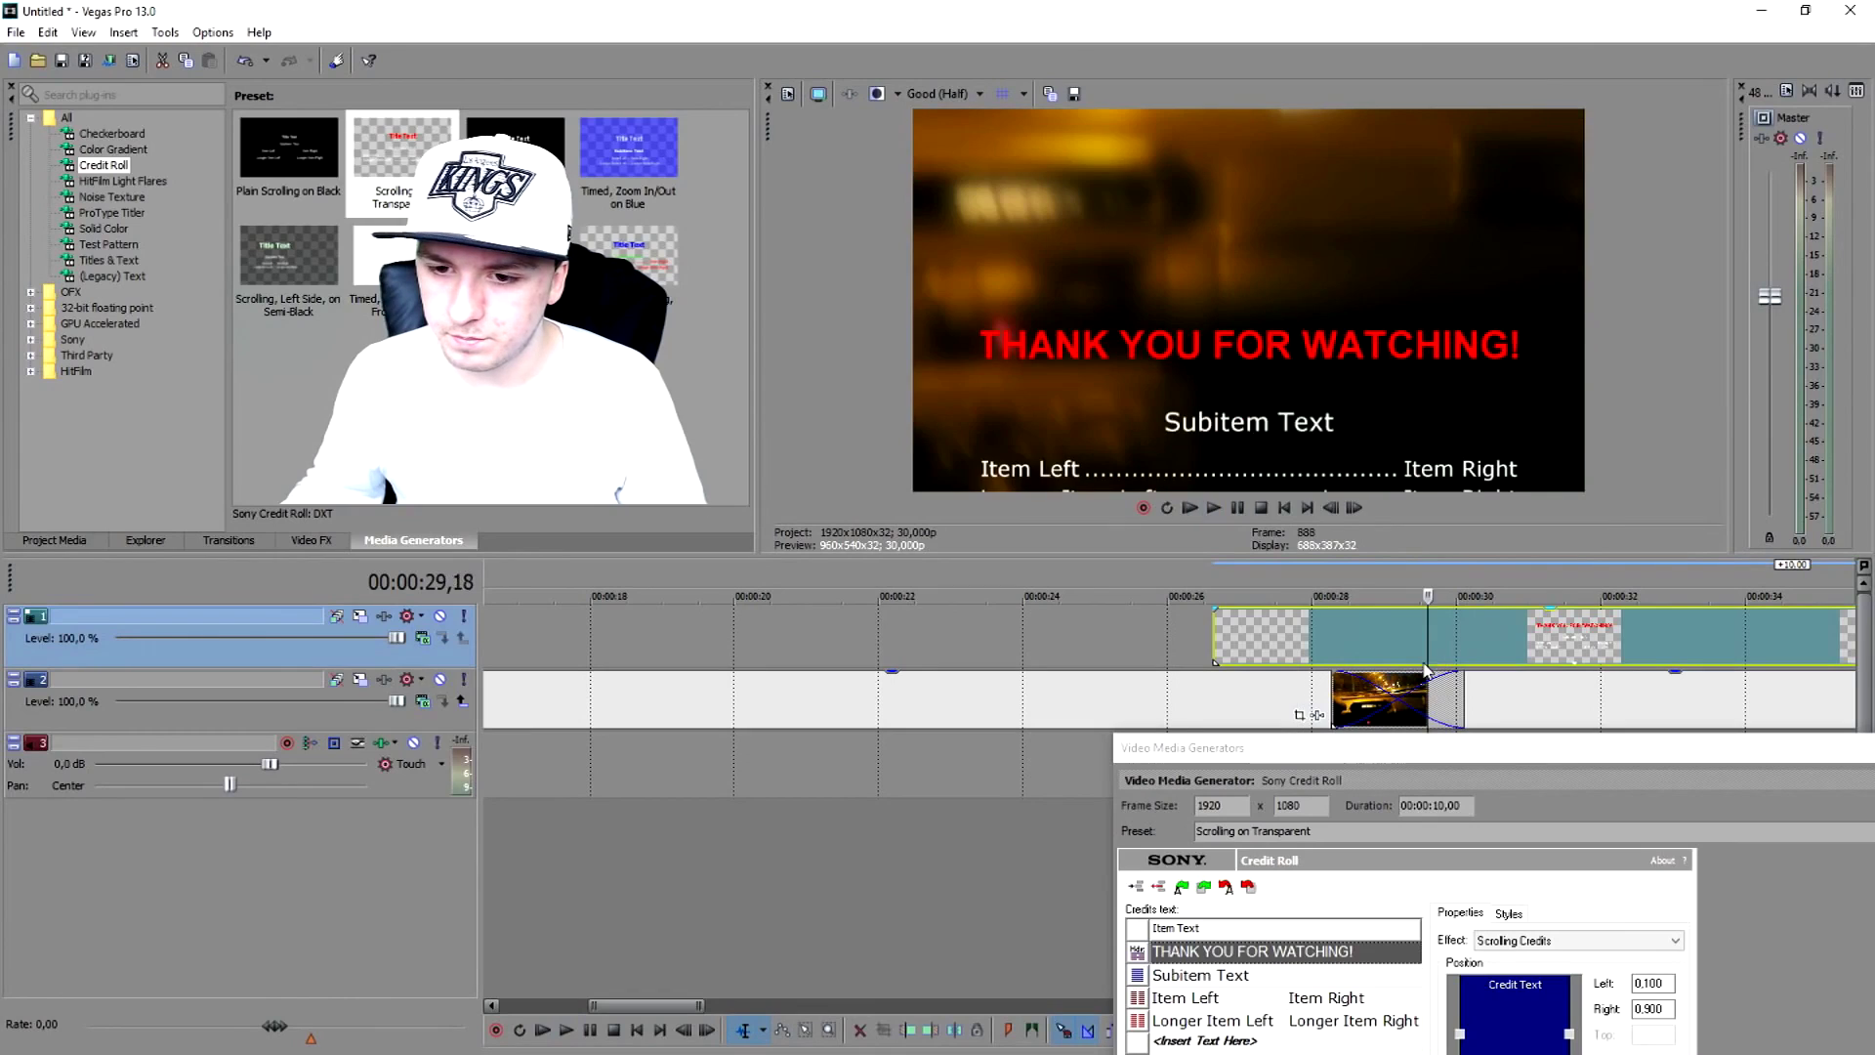
Step: Replace the credit roll's subitem text with "Special thanks to:" and preview the roll at 00:00:31,17
{"action": "left_click_drag", "start_coordinate": [1366, 747], "coordinate": [1360, 420]}
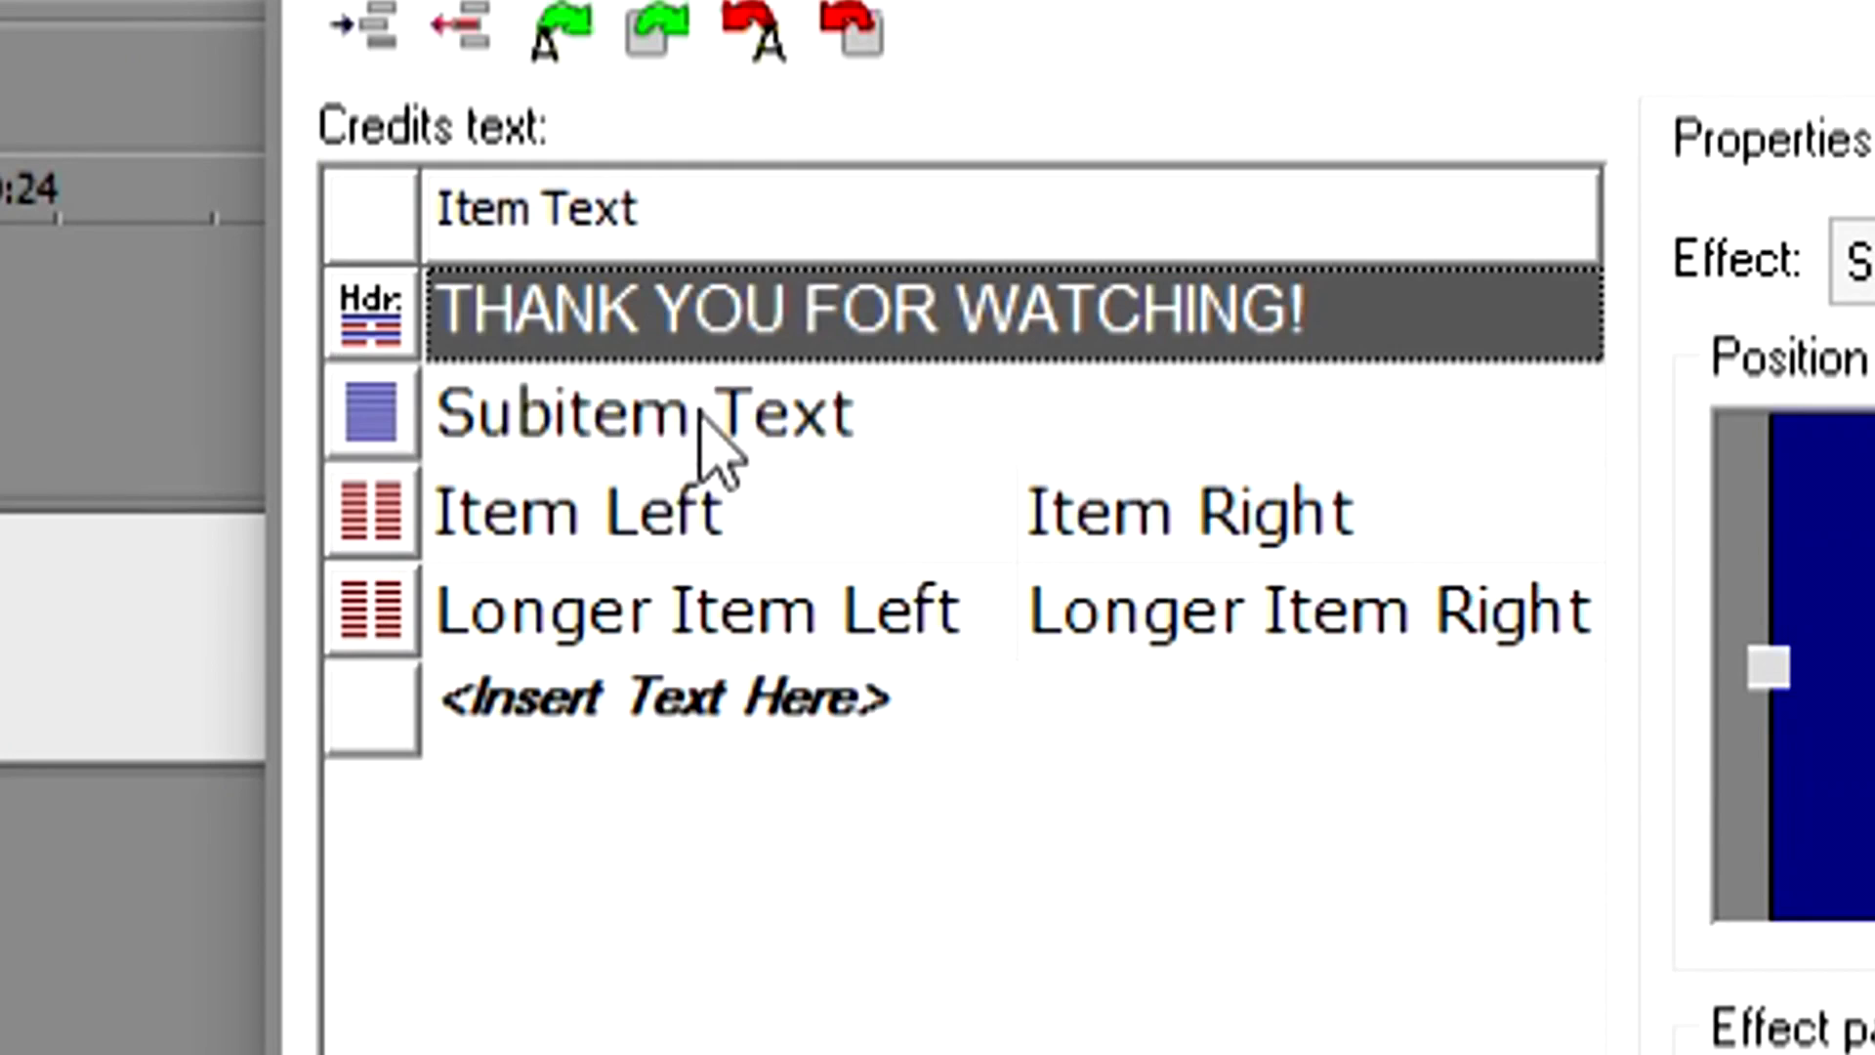
{"action": "left_click", "coordinate": [1207, 650]}
{"action": "left_click", "coordinate": [1291, 647]}
{"action": "key", "text": "ctrl+shift+Left"}
{"action": "key", "text": "ctrl+shift+Left"}
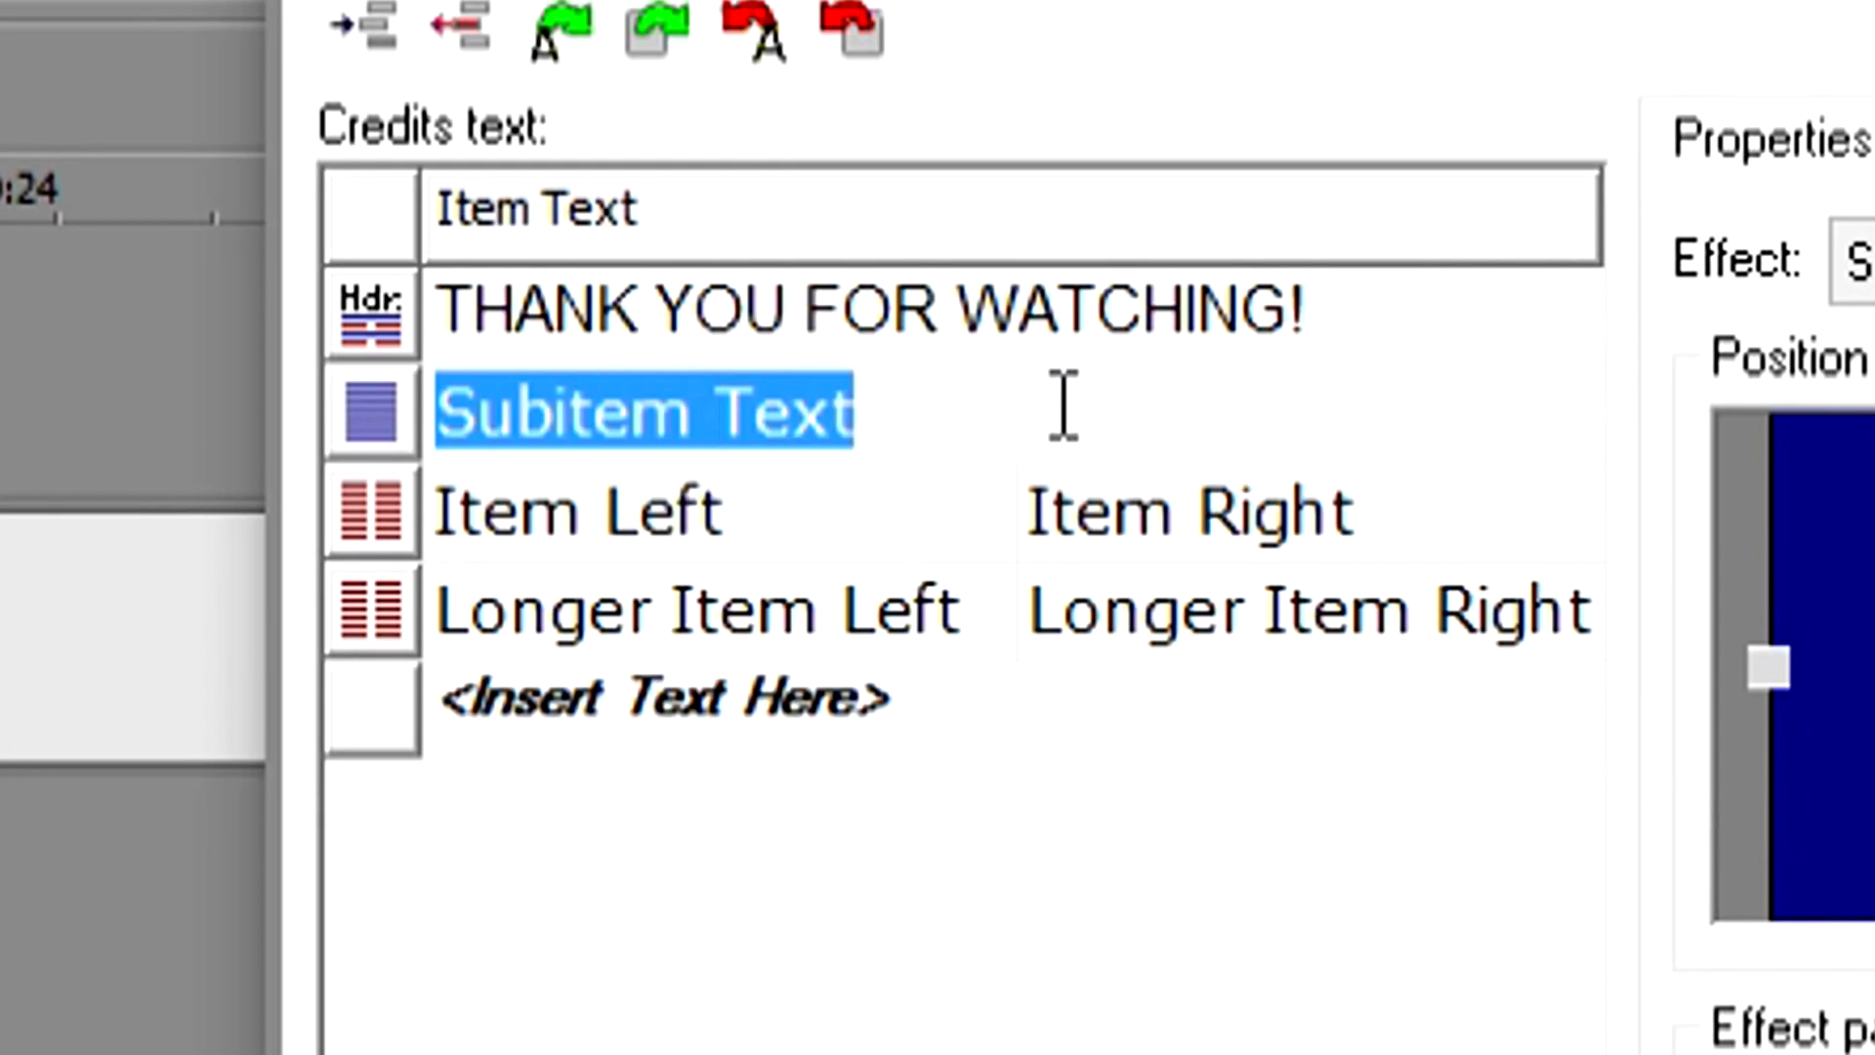
{"action": "type", "text": "Special thanks to:"}
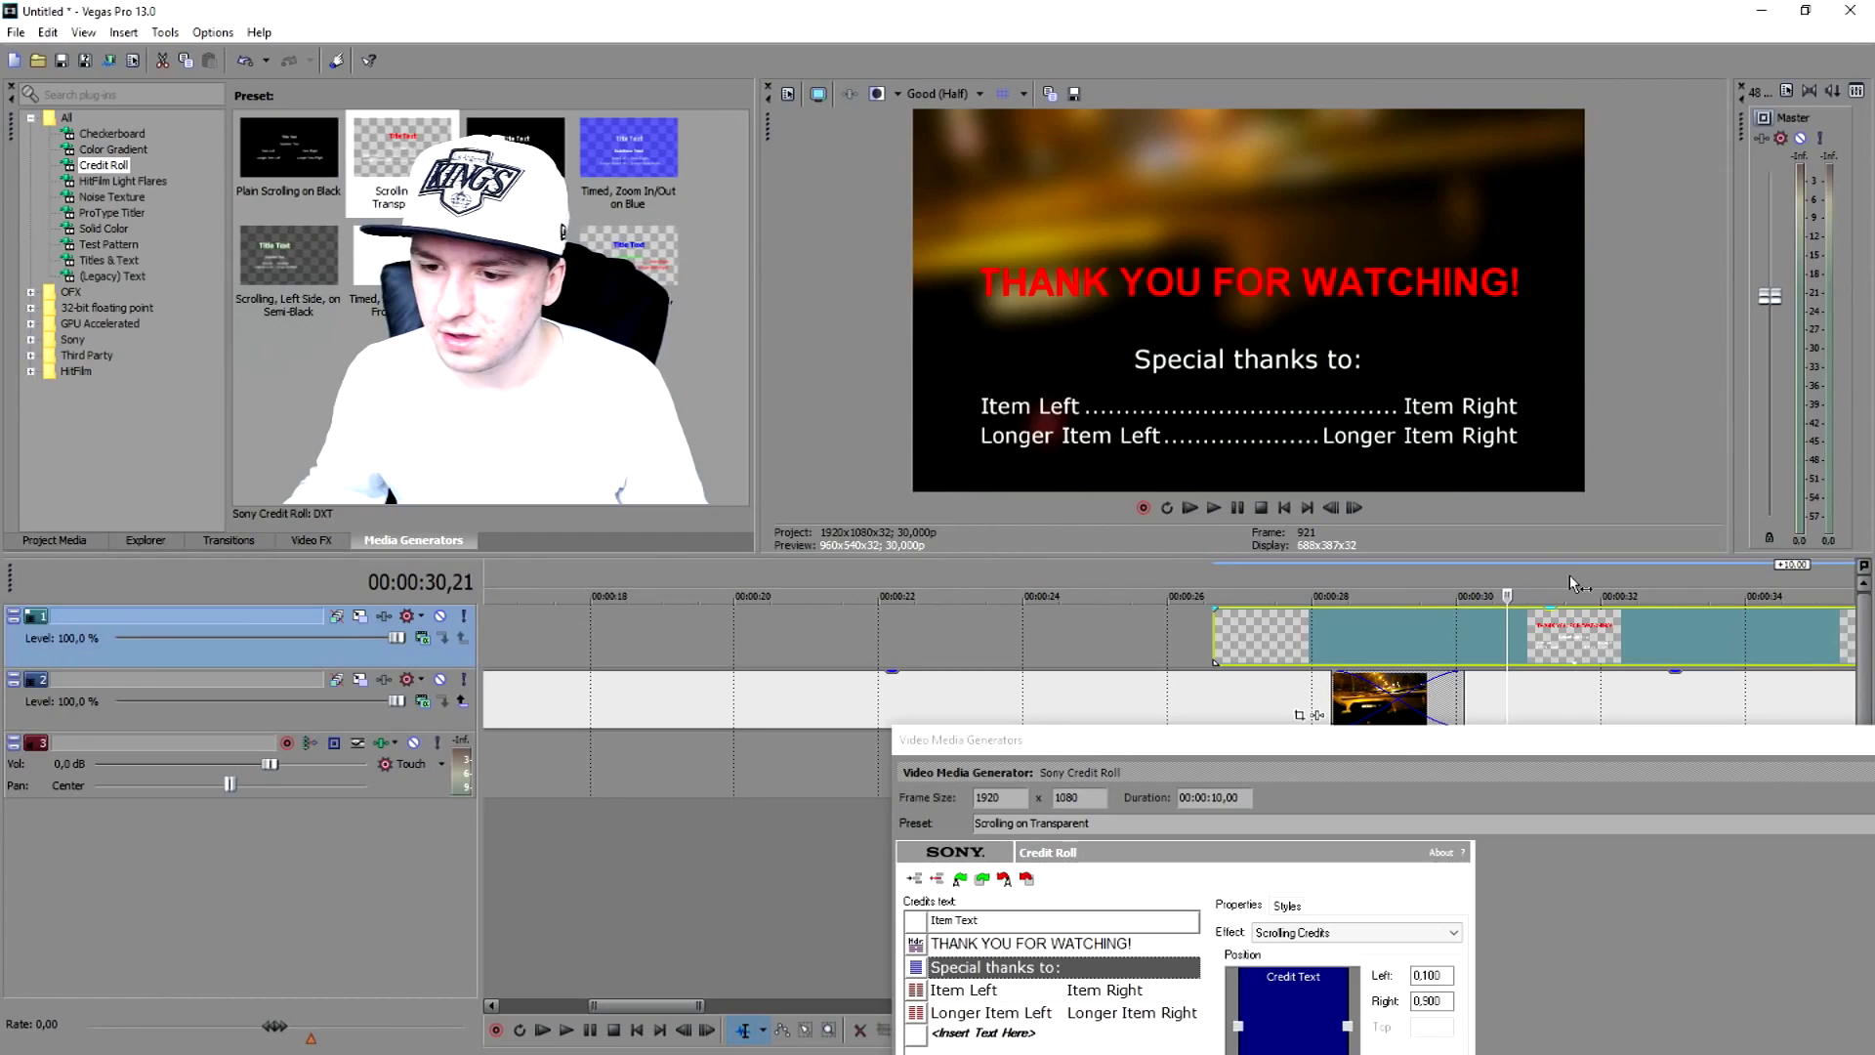
{"action": "left_click", "coordinate": [1569, 576]}
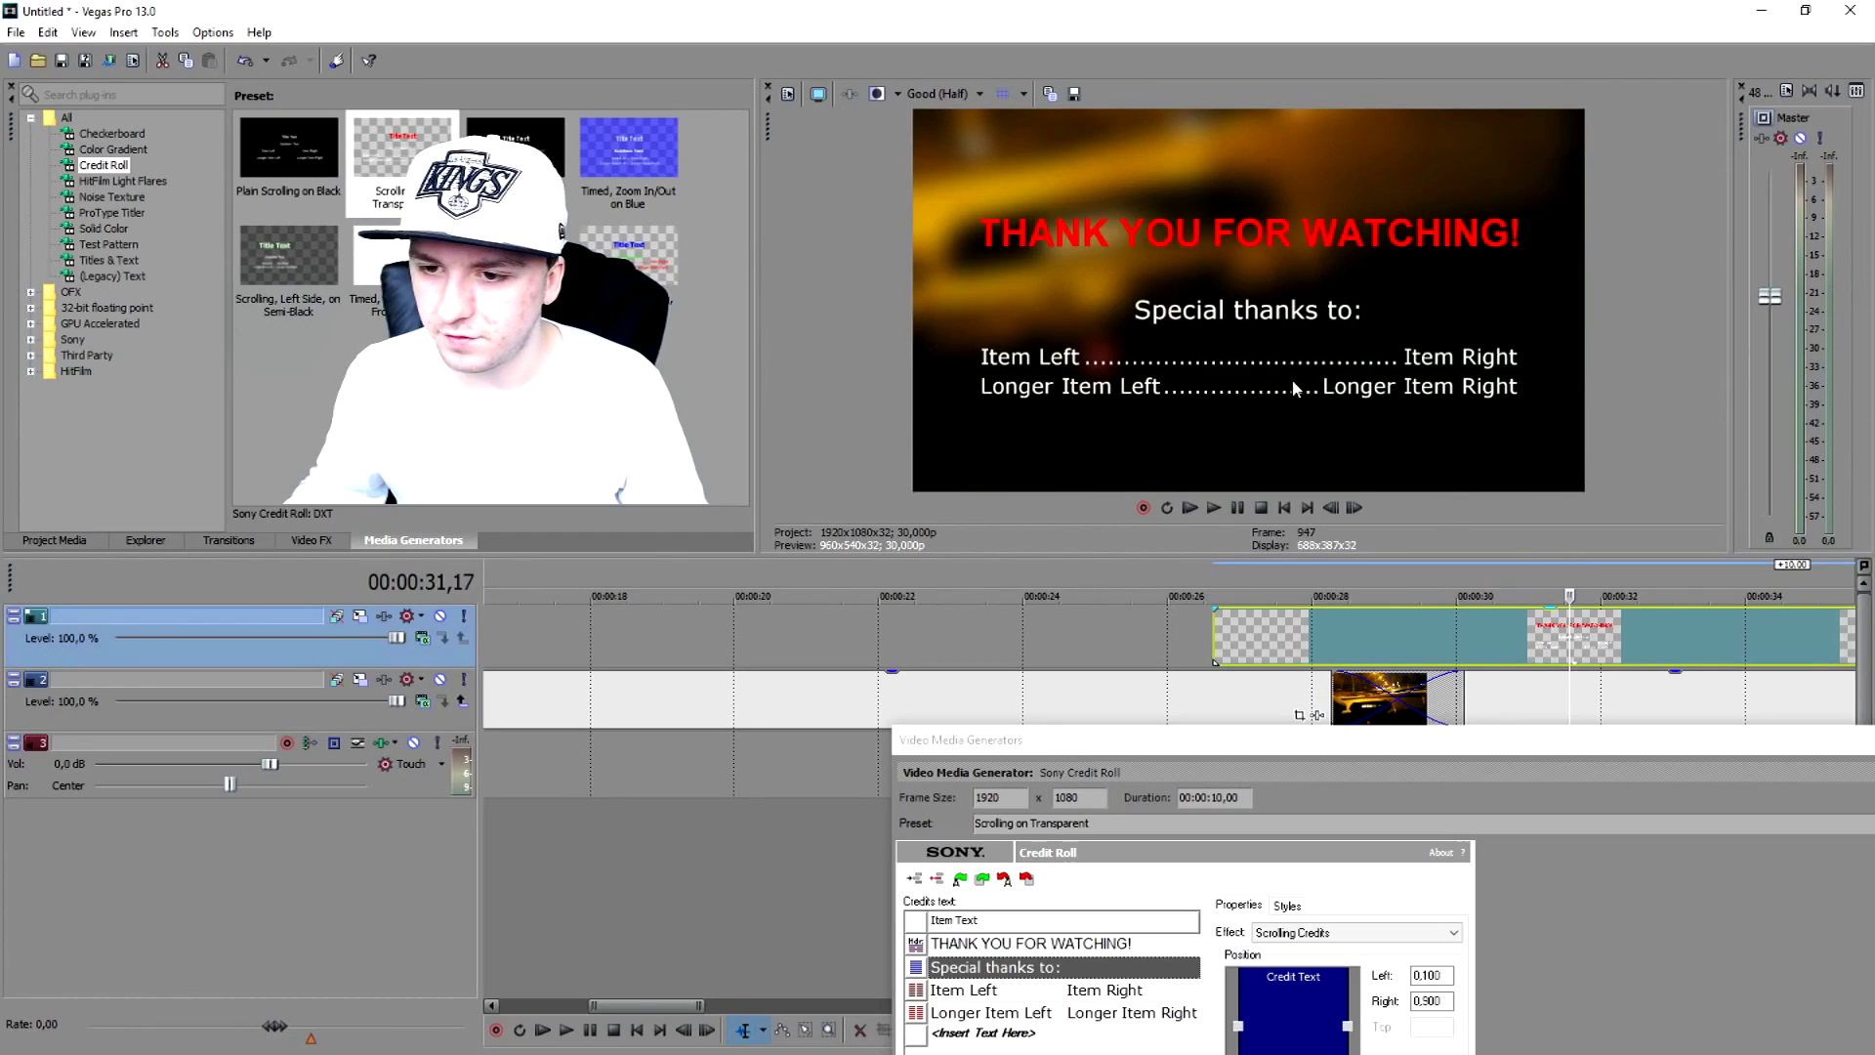
Step: Fill in the first two-column credit line with "Producer" and the creator's channel name
{"action": "left_click_drag", "start_coordinate": [1145, 763], "coordinate": [1192, 510]}
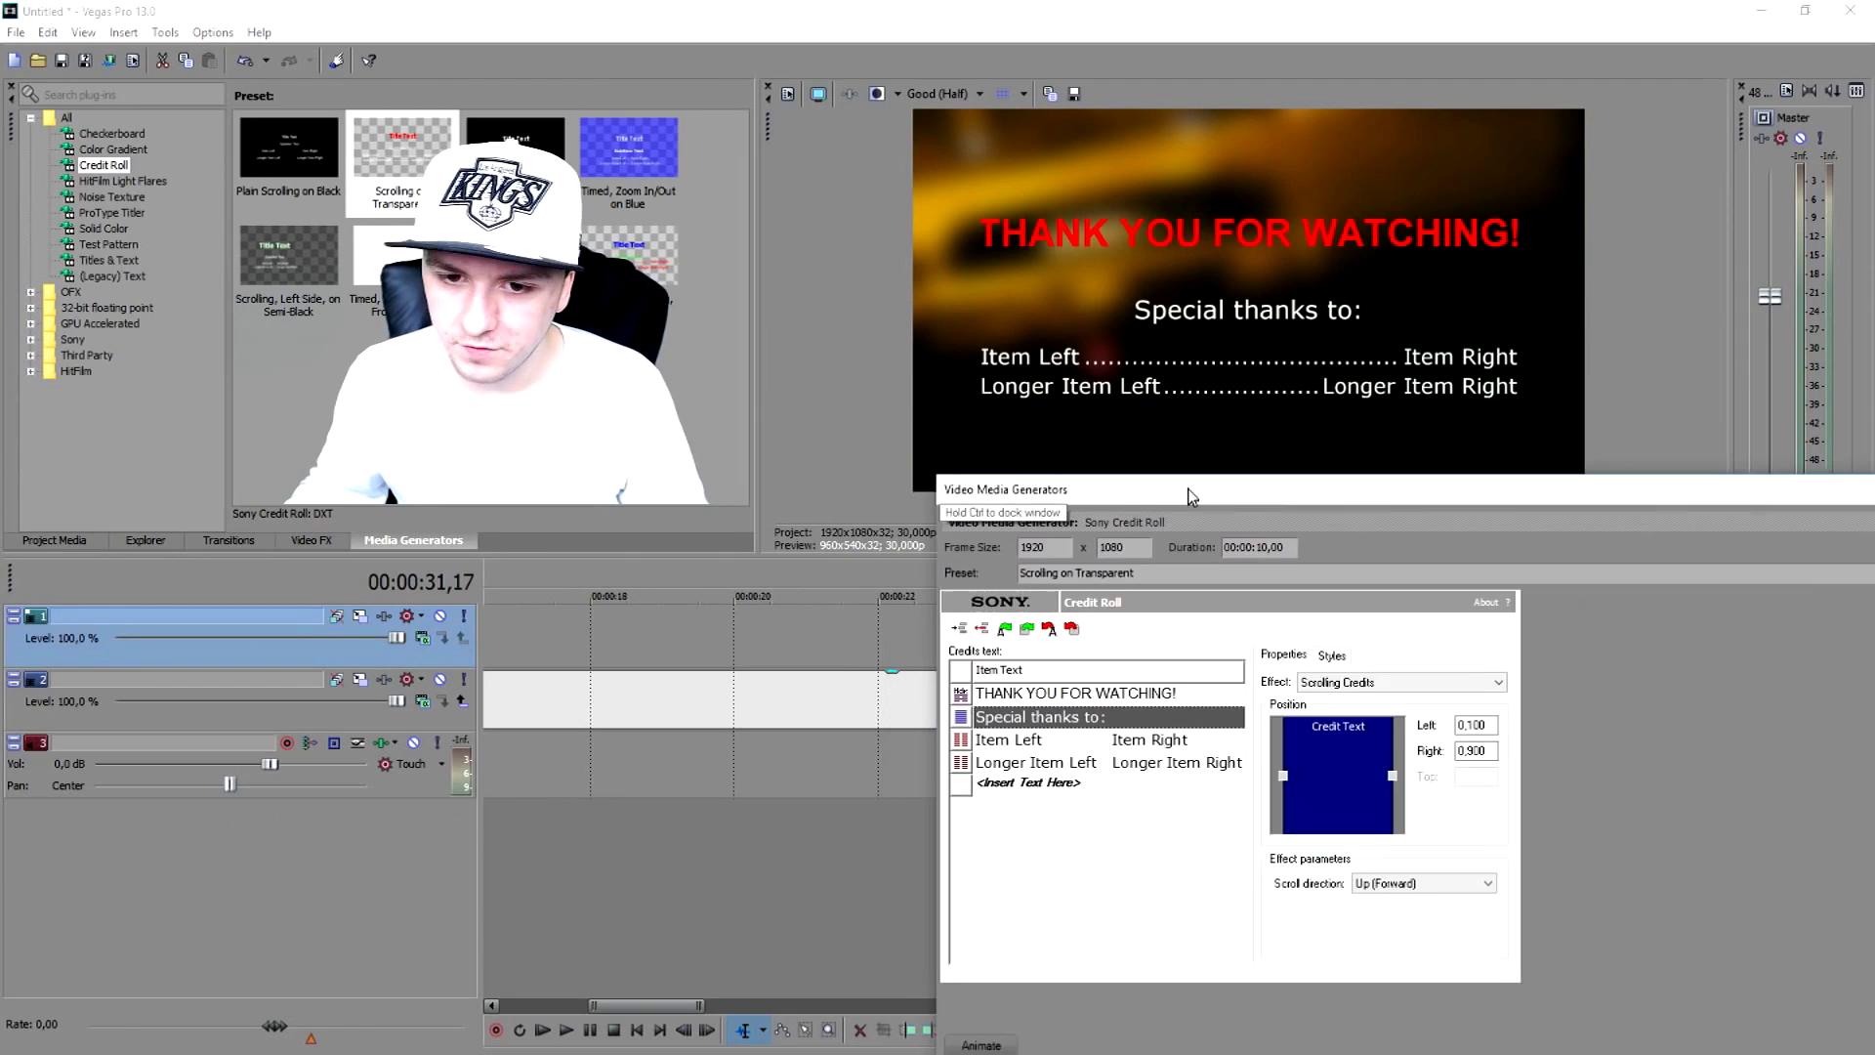
{"action": "left_click", "coordinate": [1017, 737]}
{"action": "left_click", "coordinate": [1016, 737]}
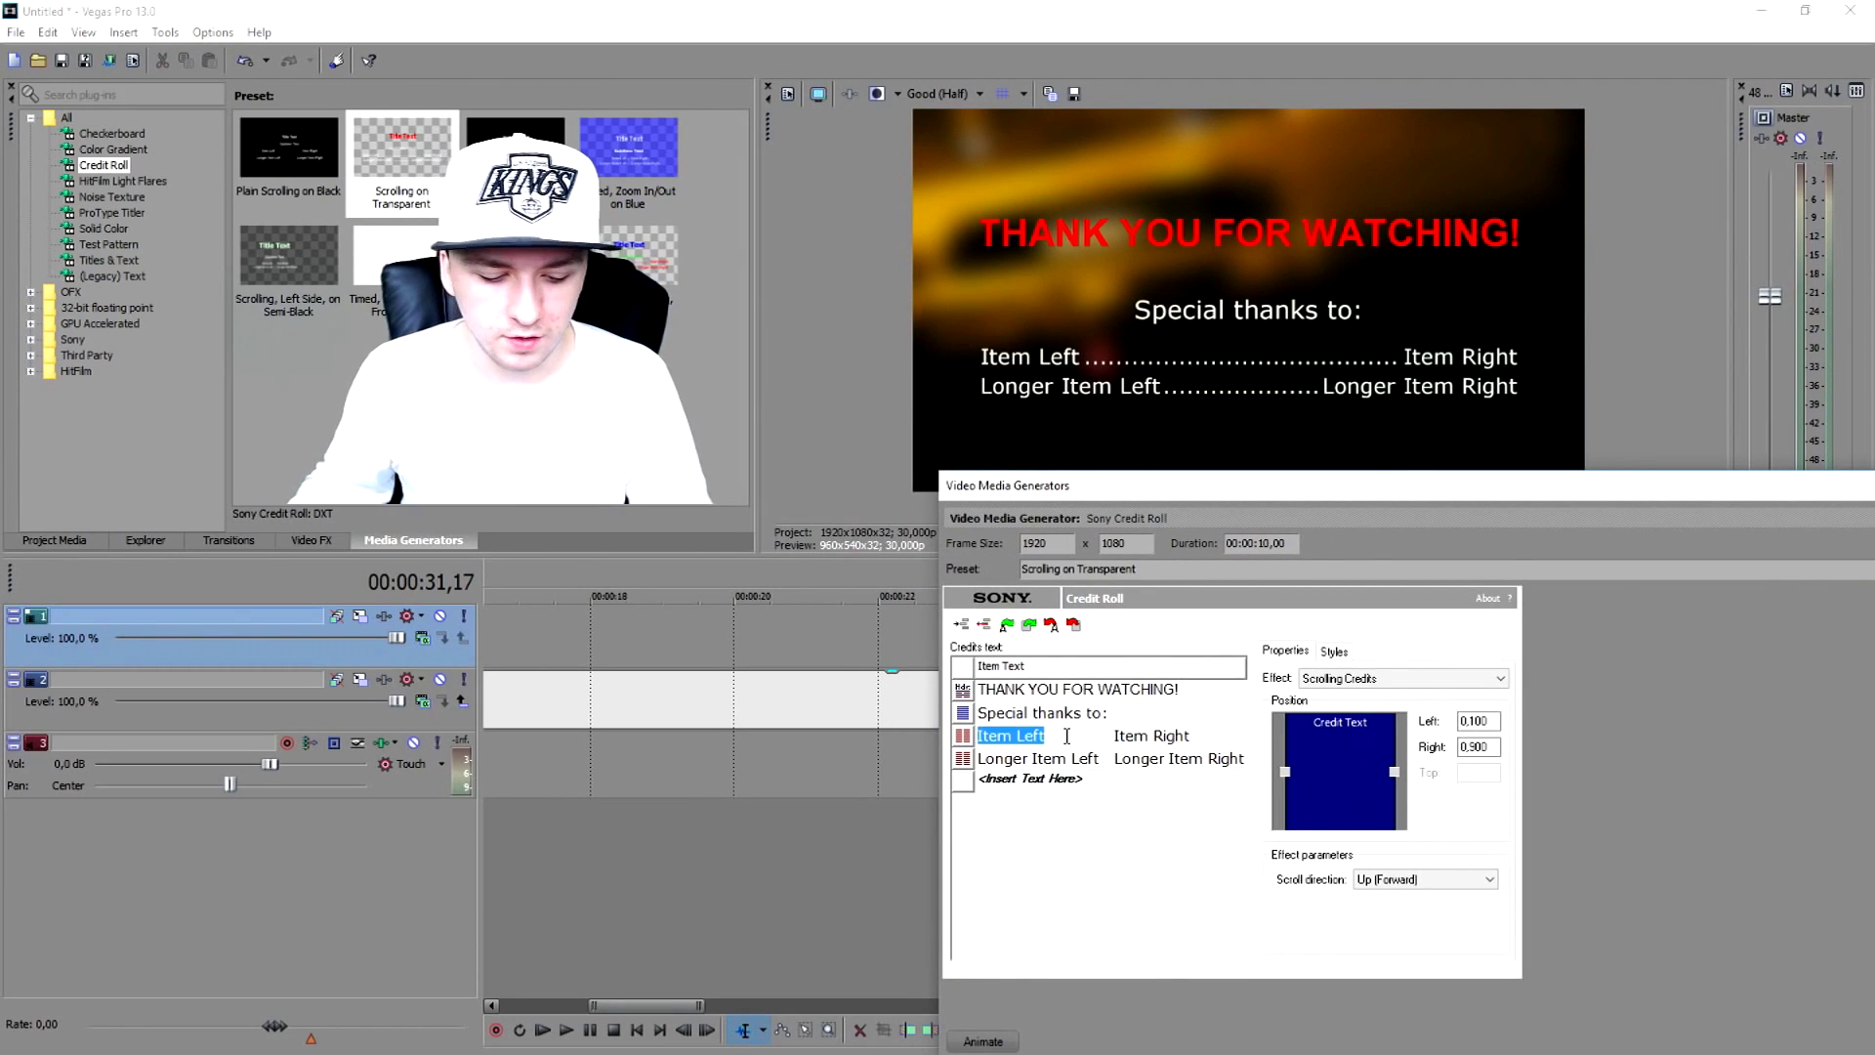
{"action": "type", "text": "Producer"}
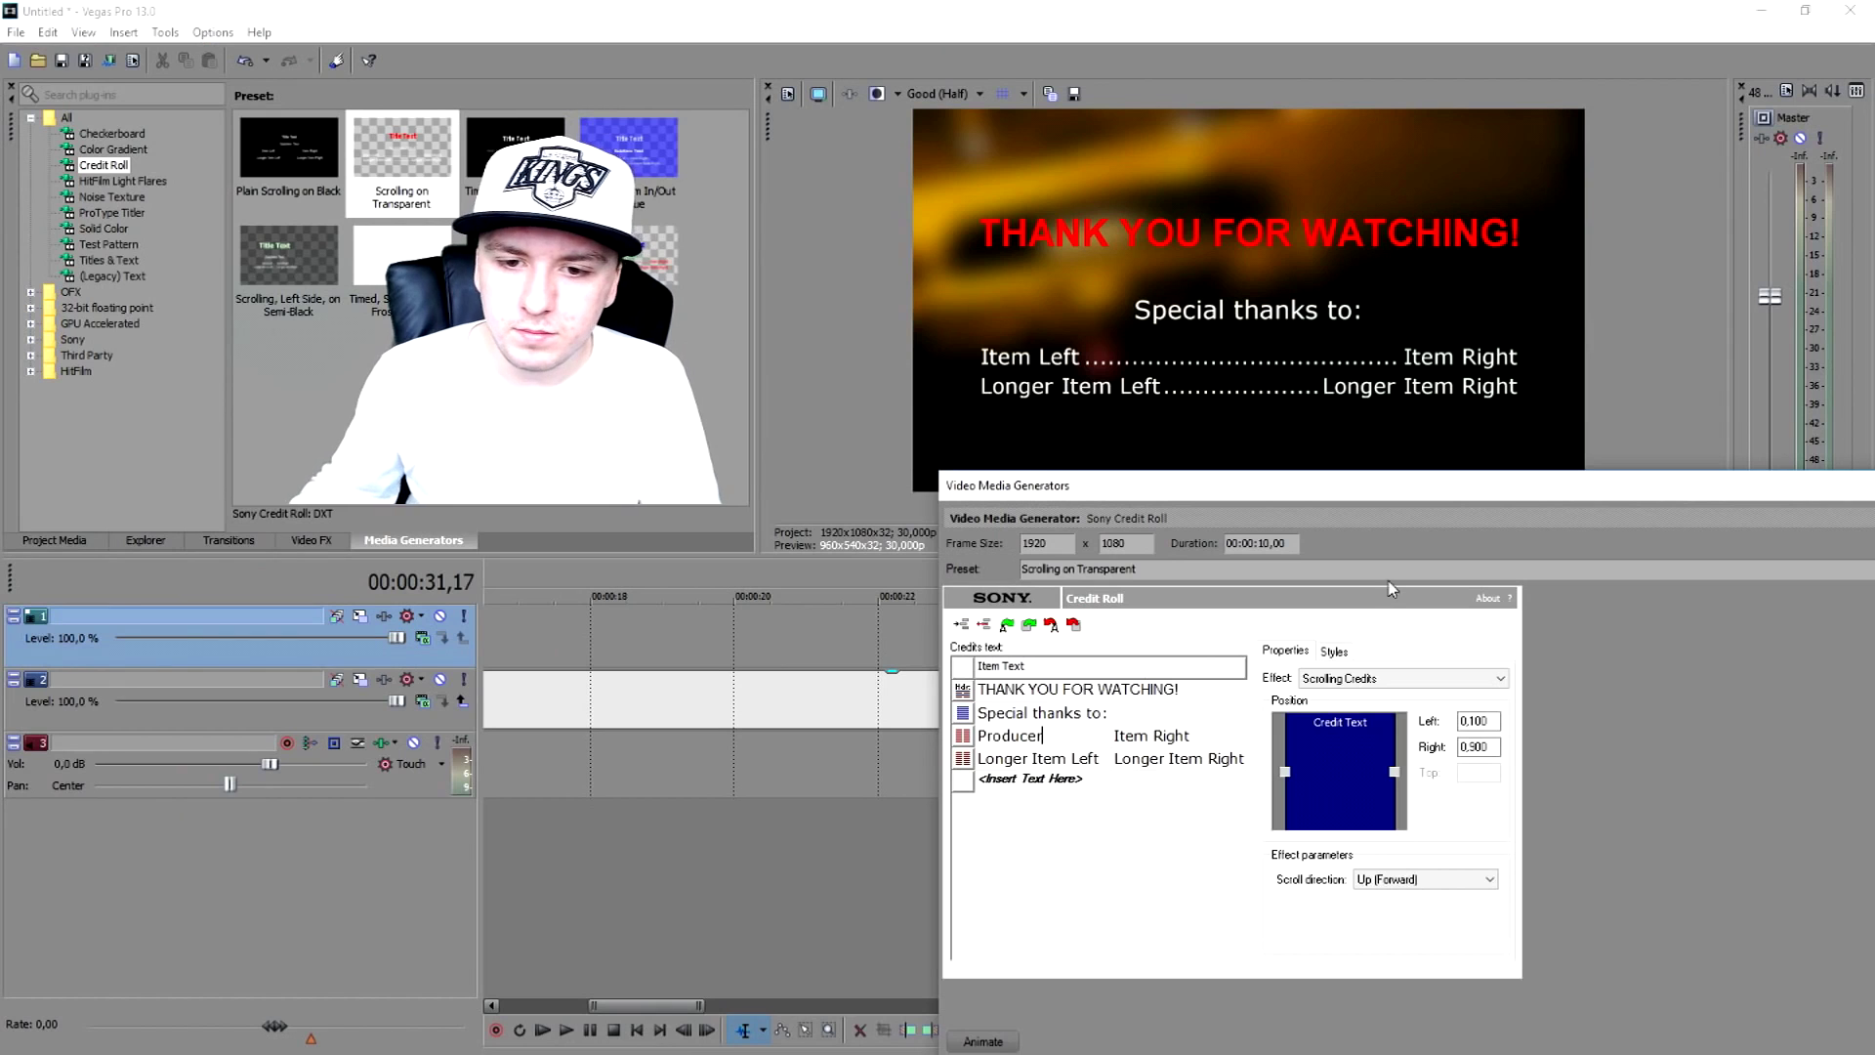
{"action": "key", "text": "Return"}
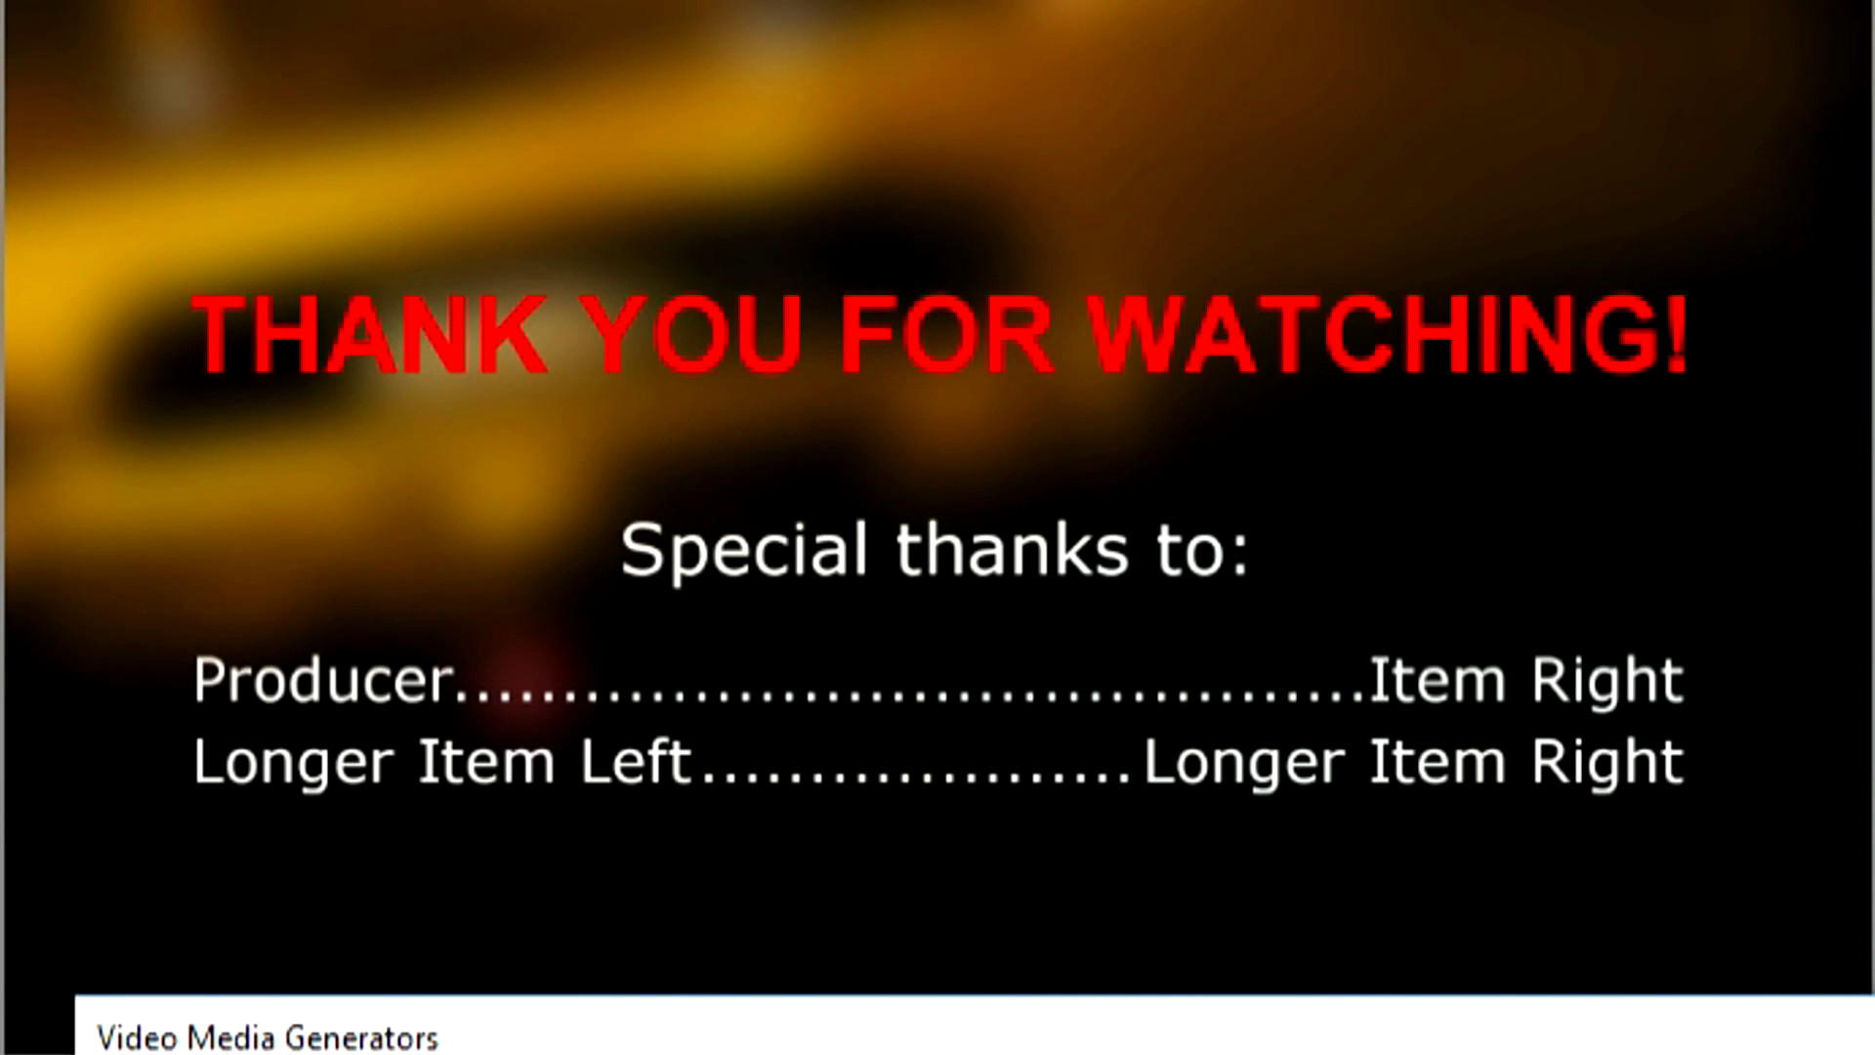
{"action": "double_click", "coordinate": [1065, 732]}
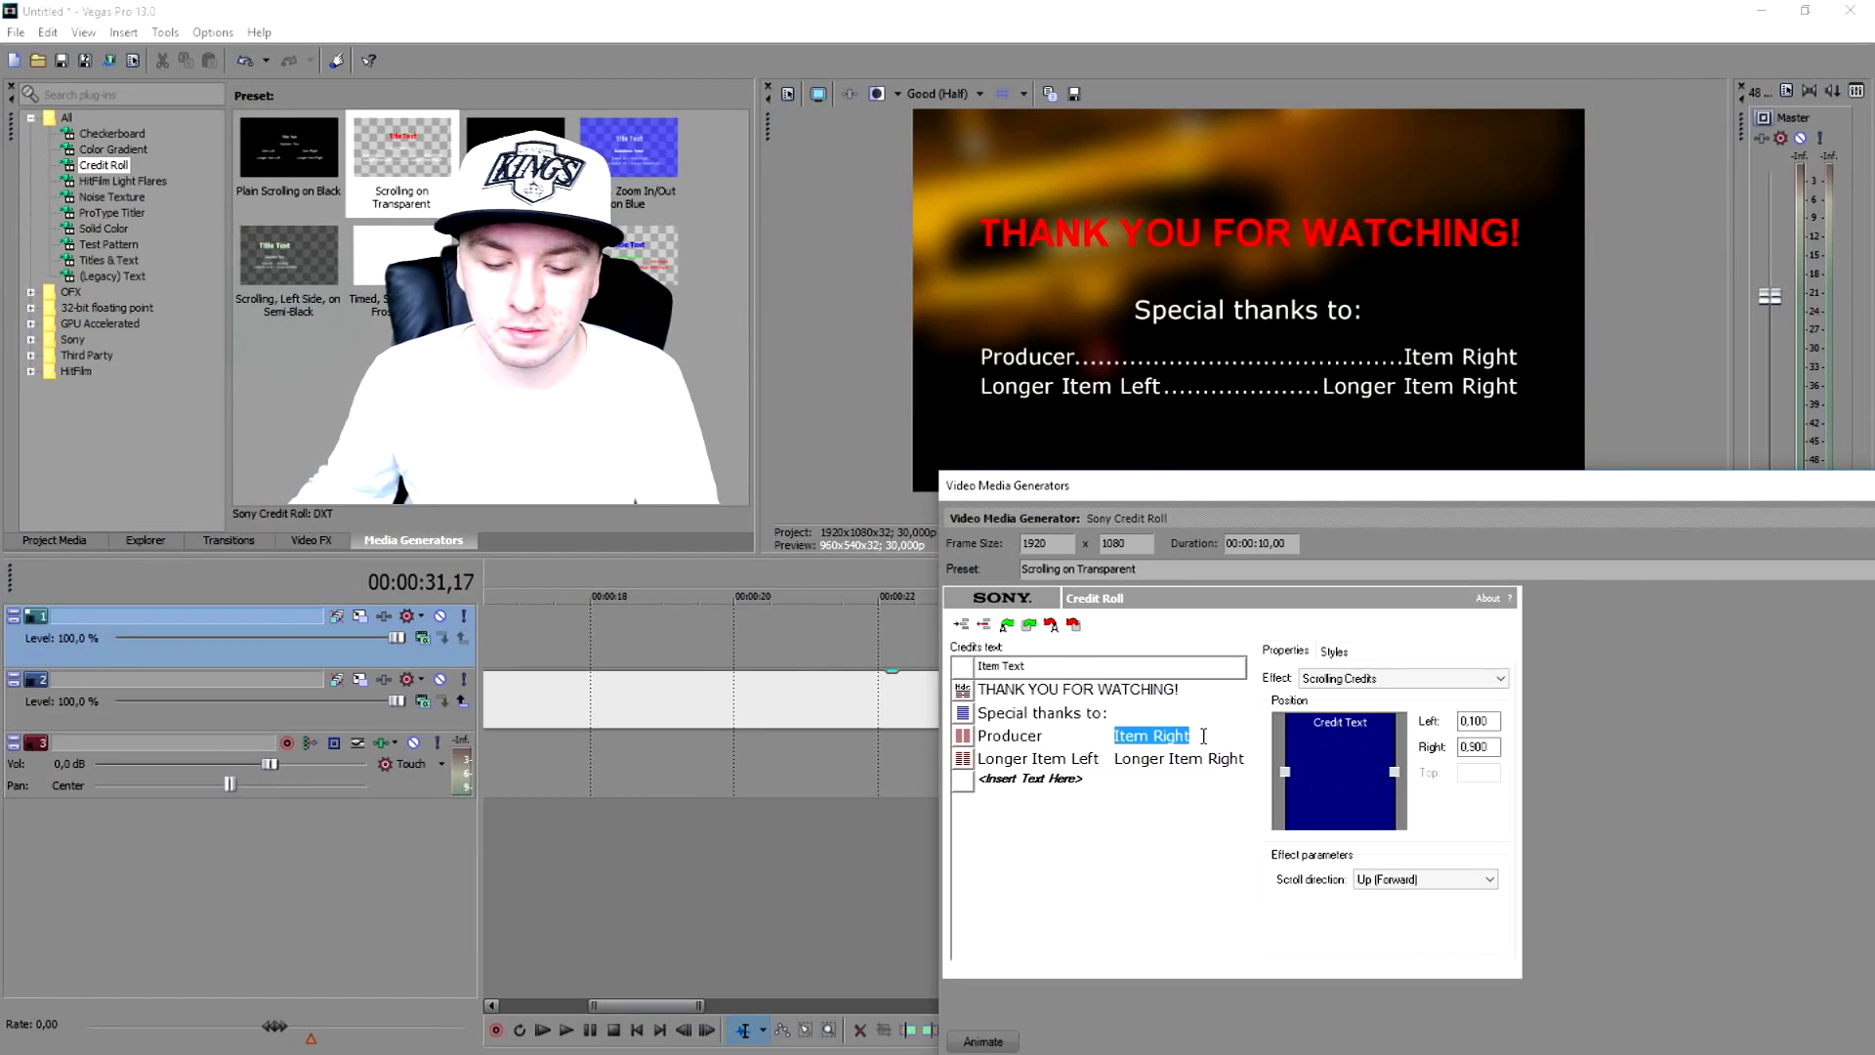
{"action": "type", "text": "JustAlexHalford"}
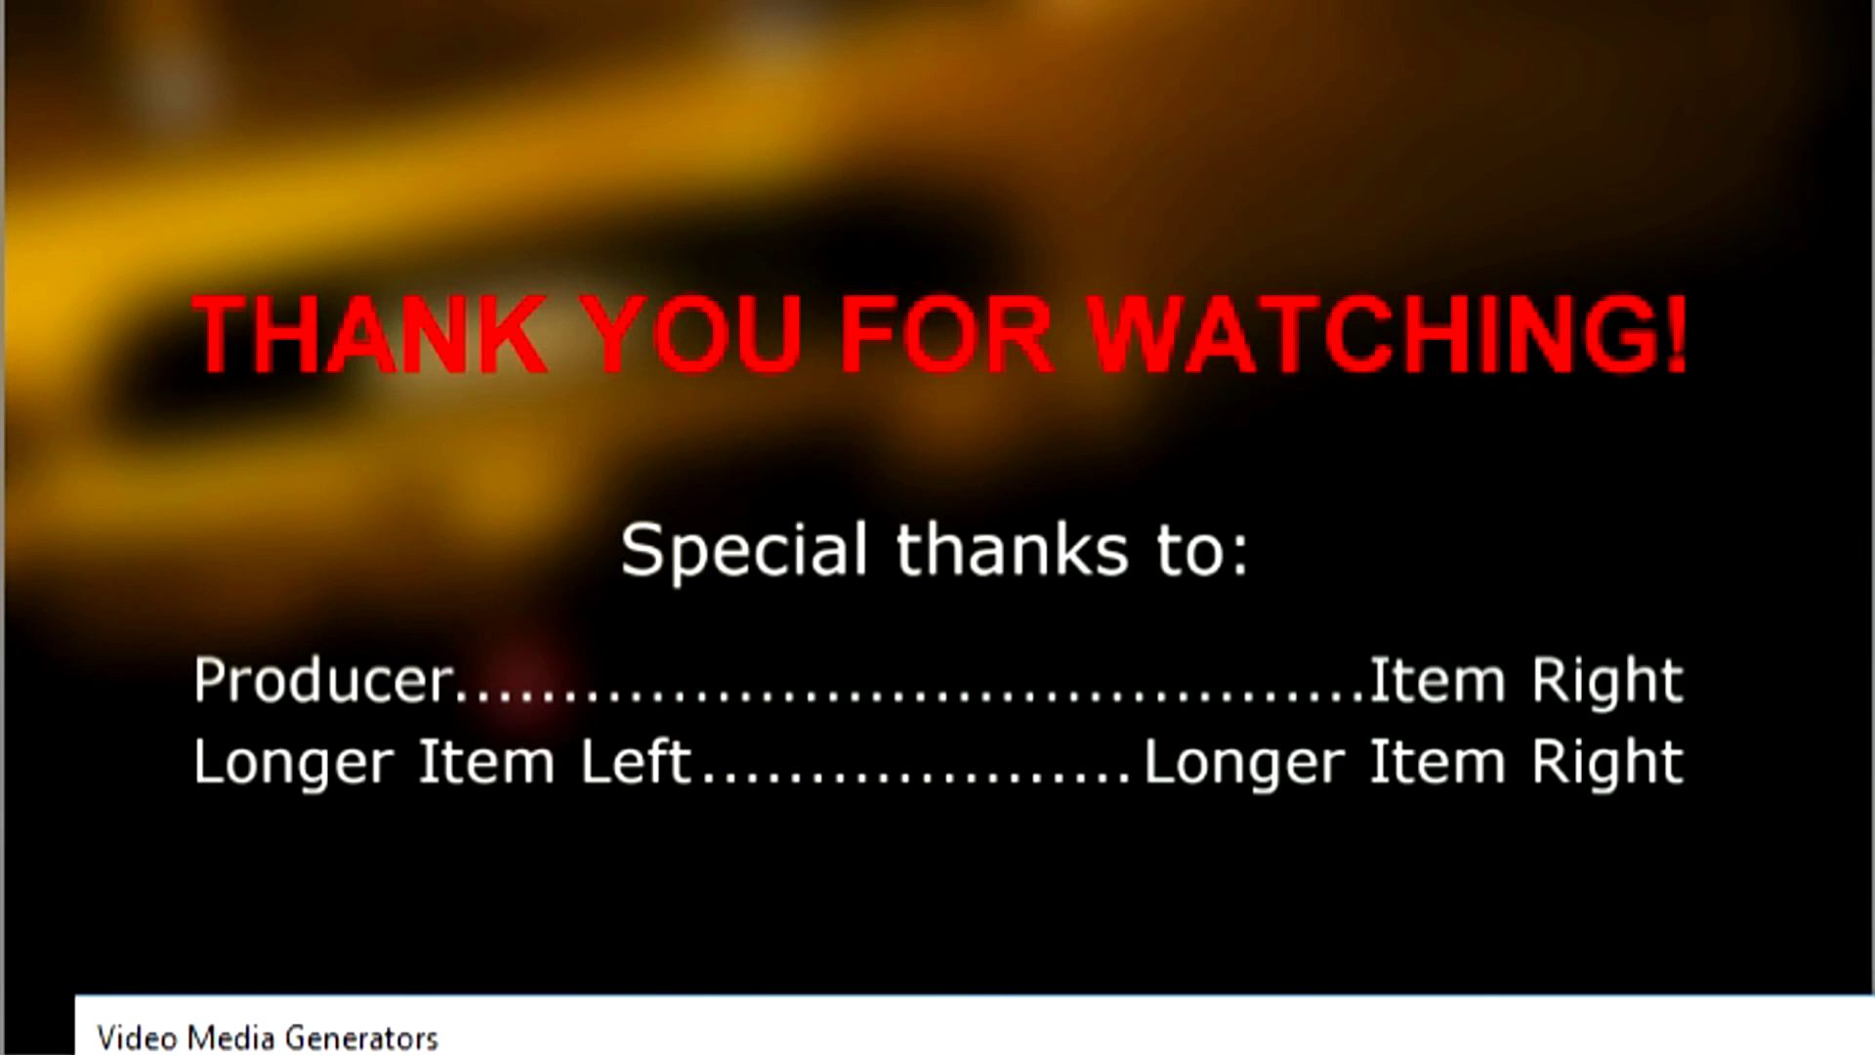
{"action": "key", "text": "Return"}
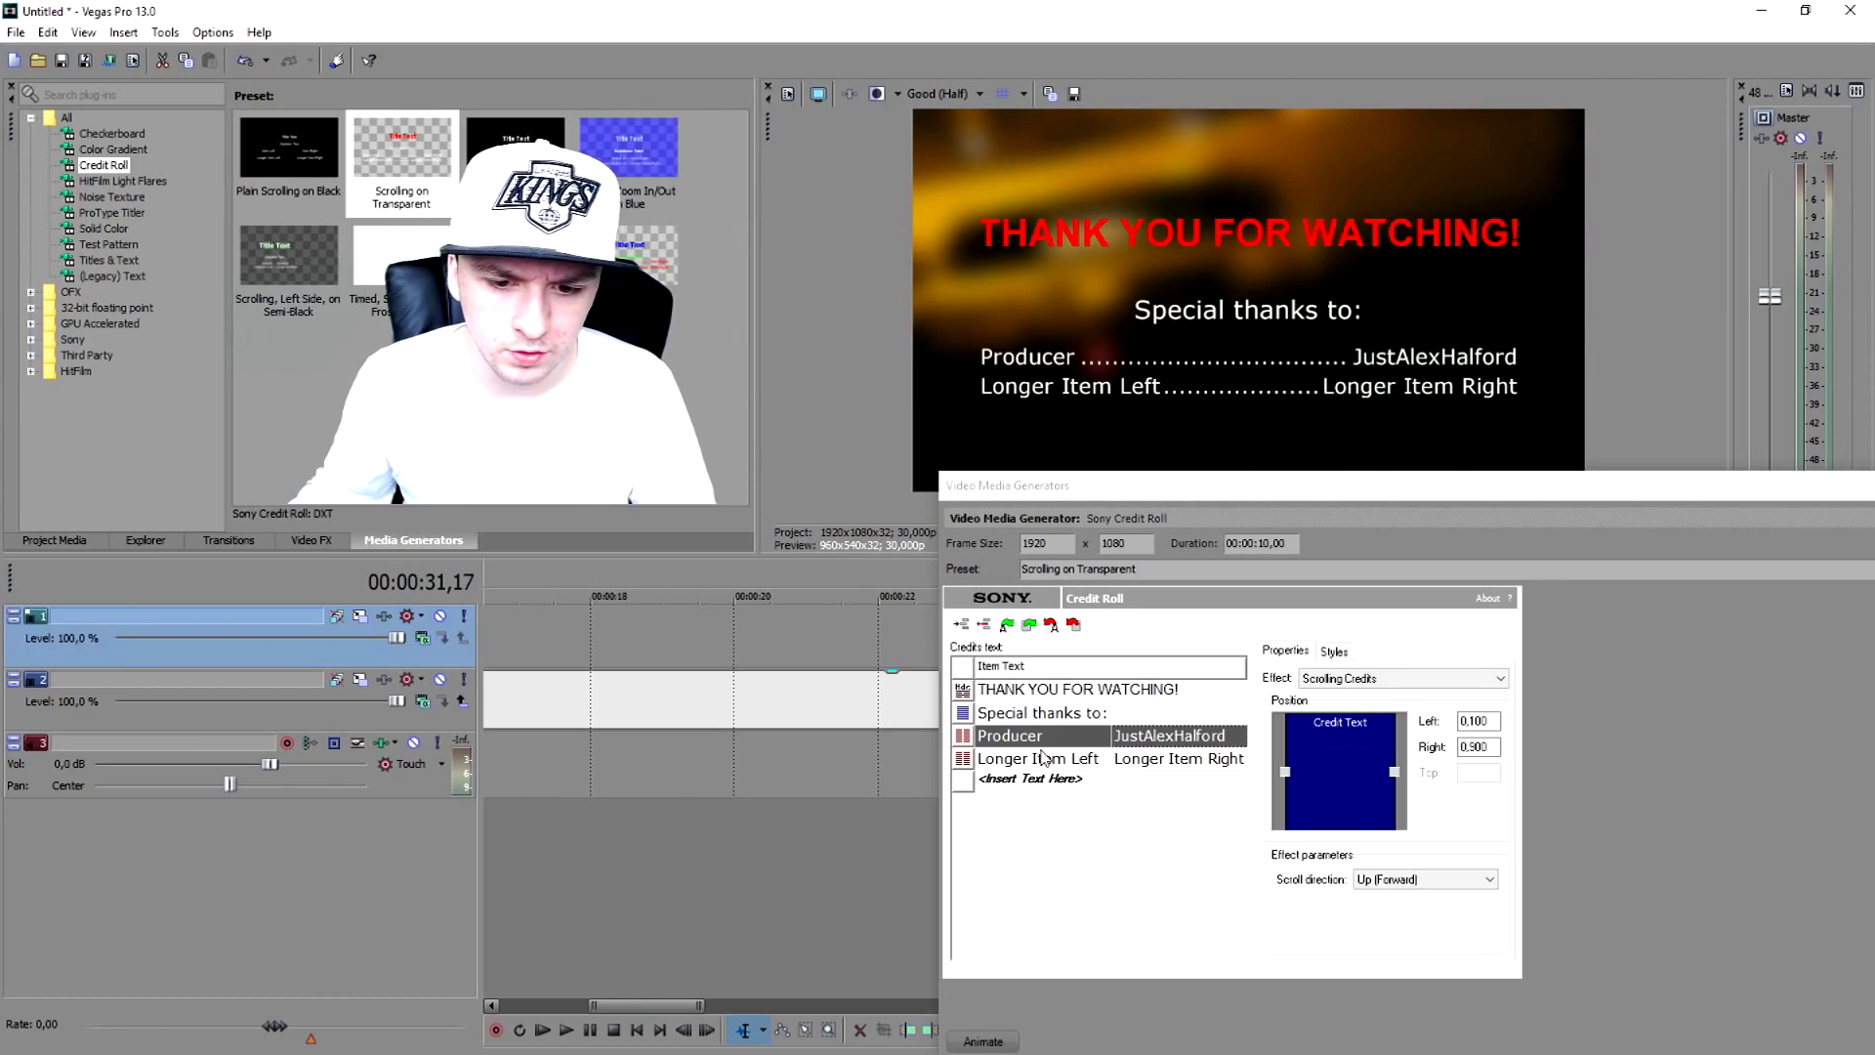
Step: Fill in the second two-column credit line with "Editor" and the creator's channel name
{"action": "double_click", "coordinate": [1032, 760]}
{"action": "double_click", "coordinate": [1071, 762]}
{"action": "type", "text": "Editor"}
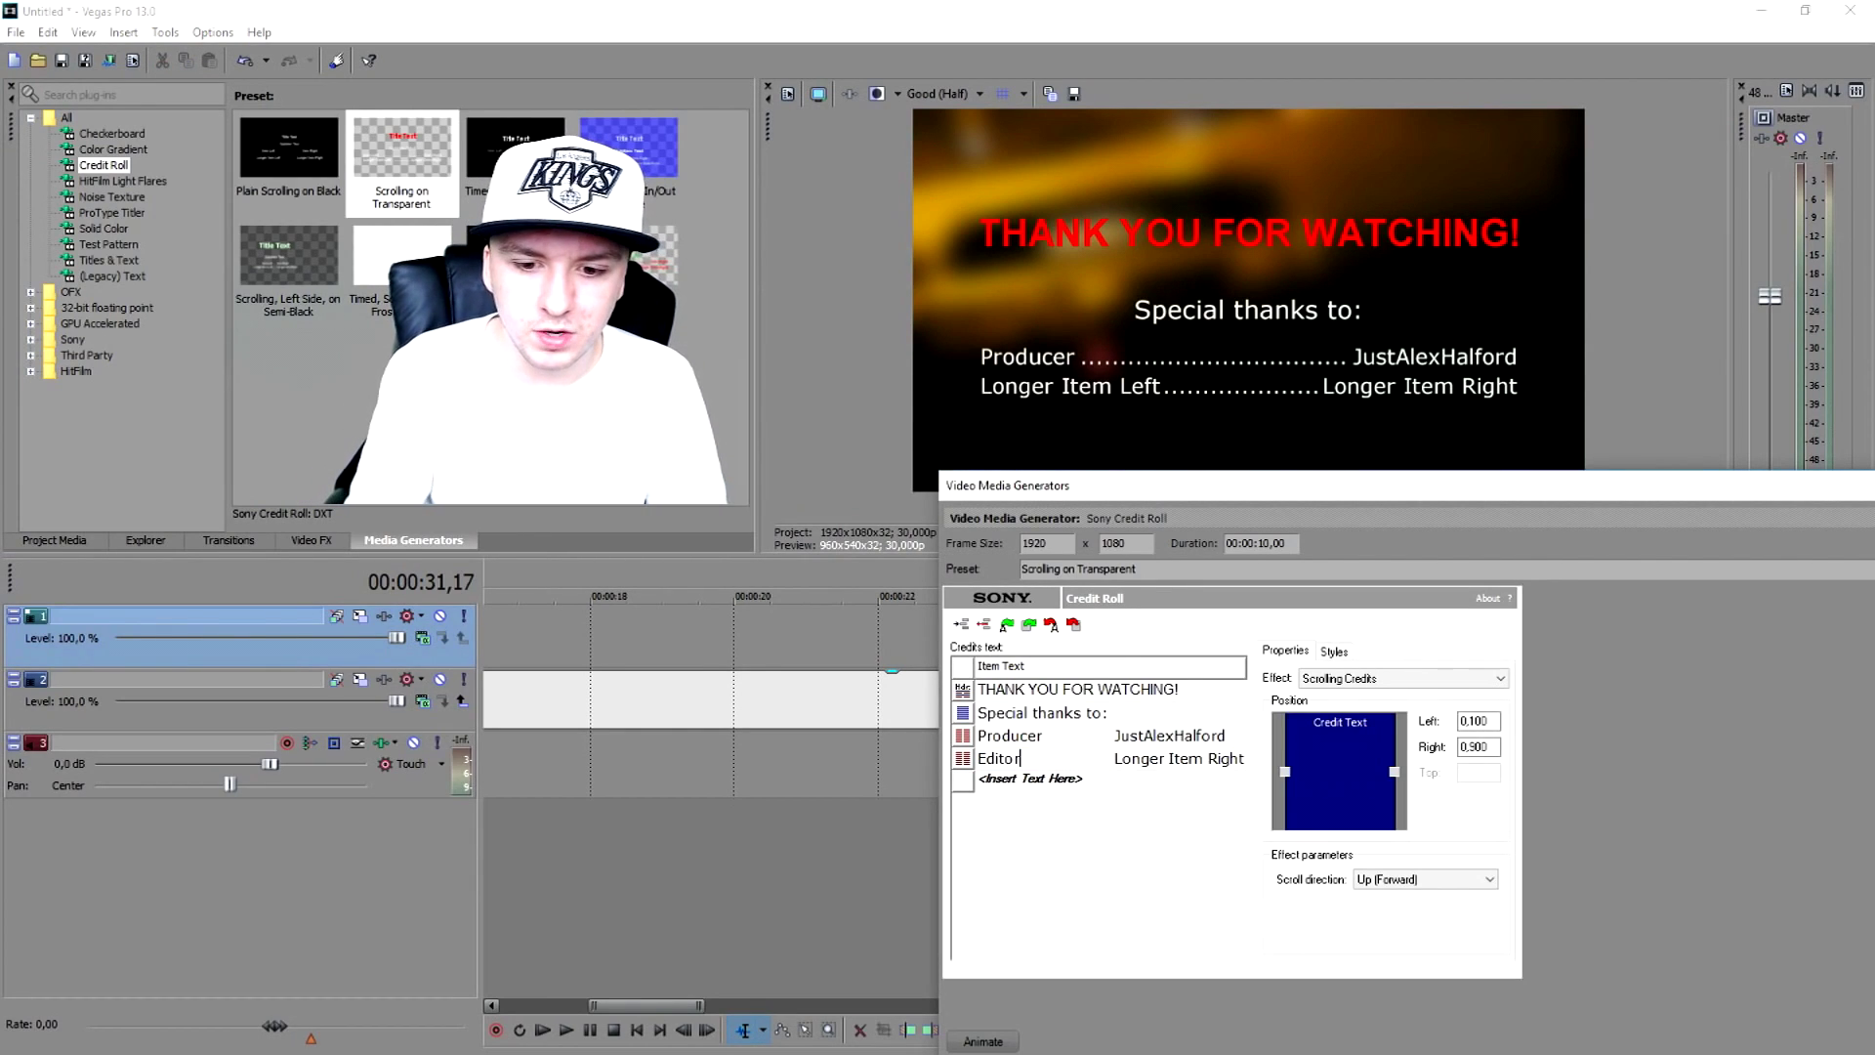
{"action": "key", "text": "Tab"}
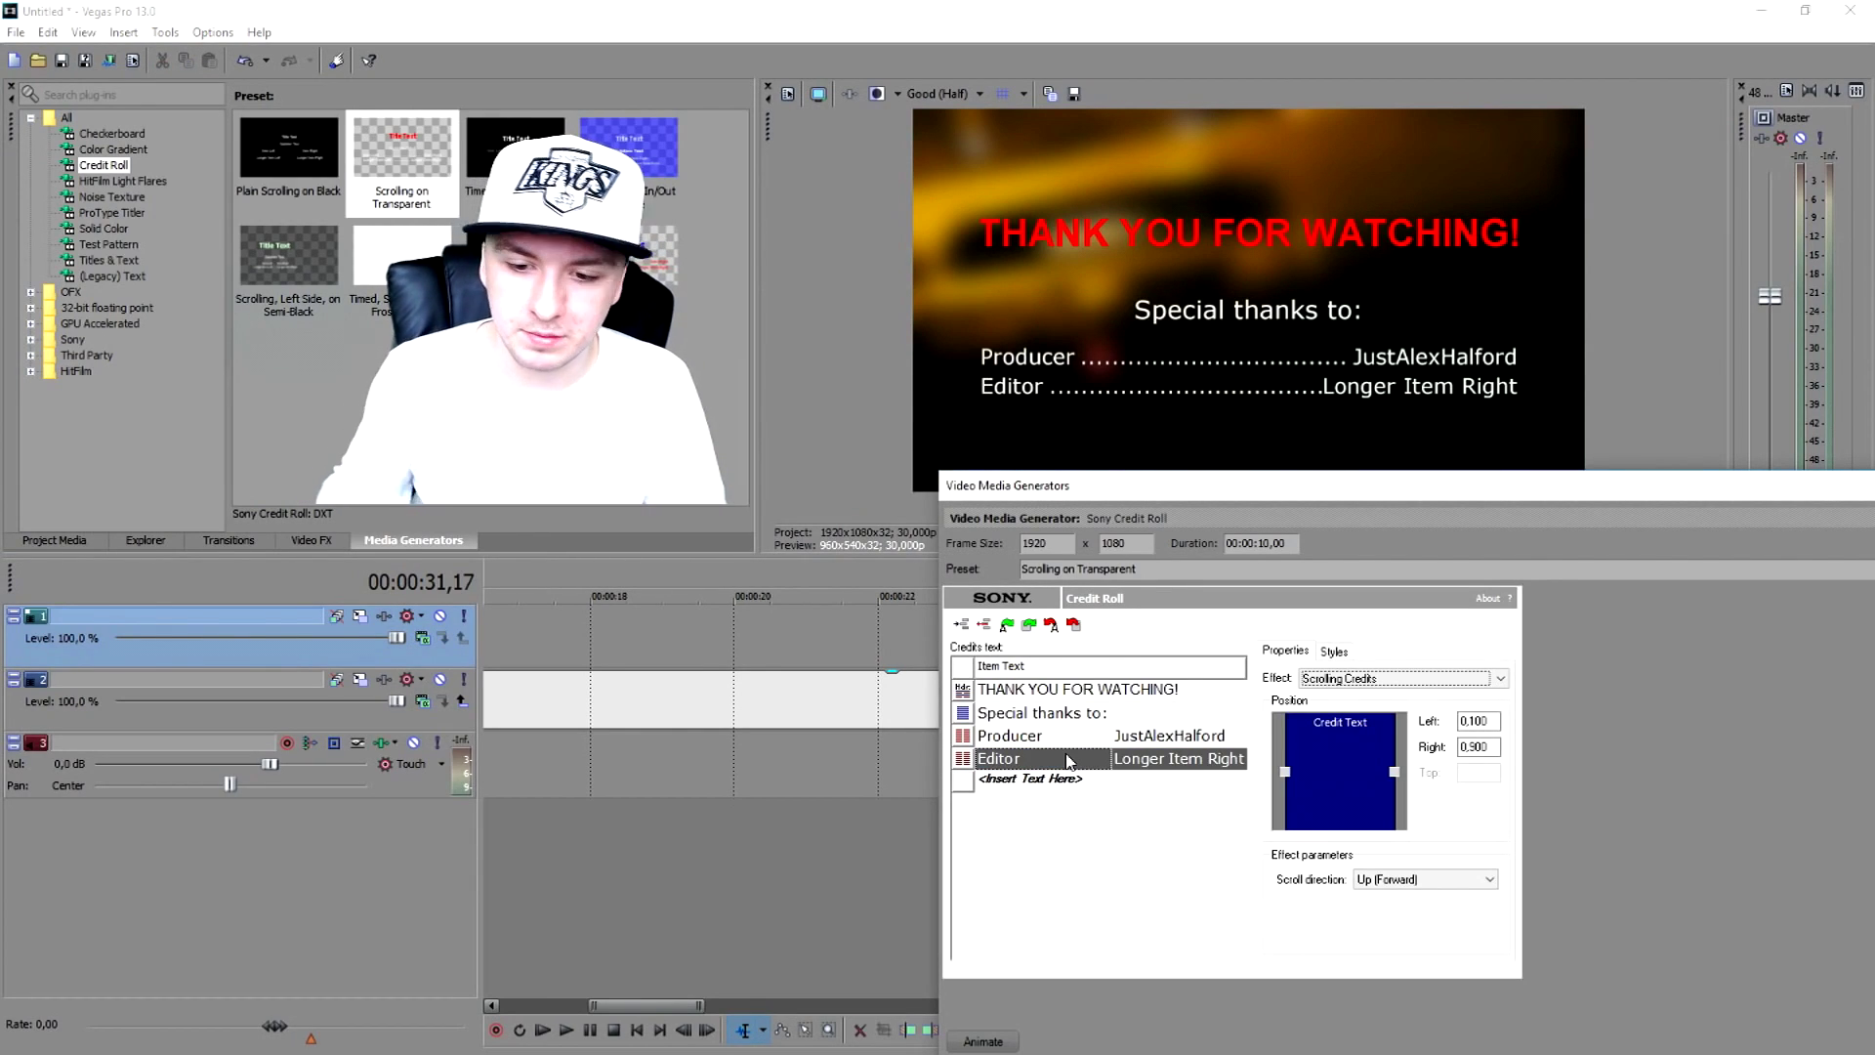
{"action": "double_click", "coordinate": [1162, 757]}
{"action": "type", "text": "Jus"}
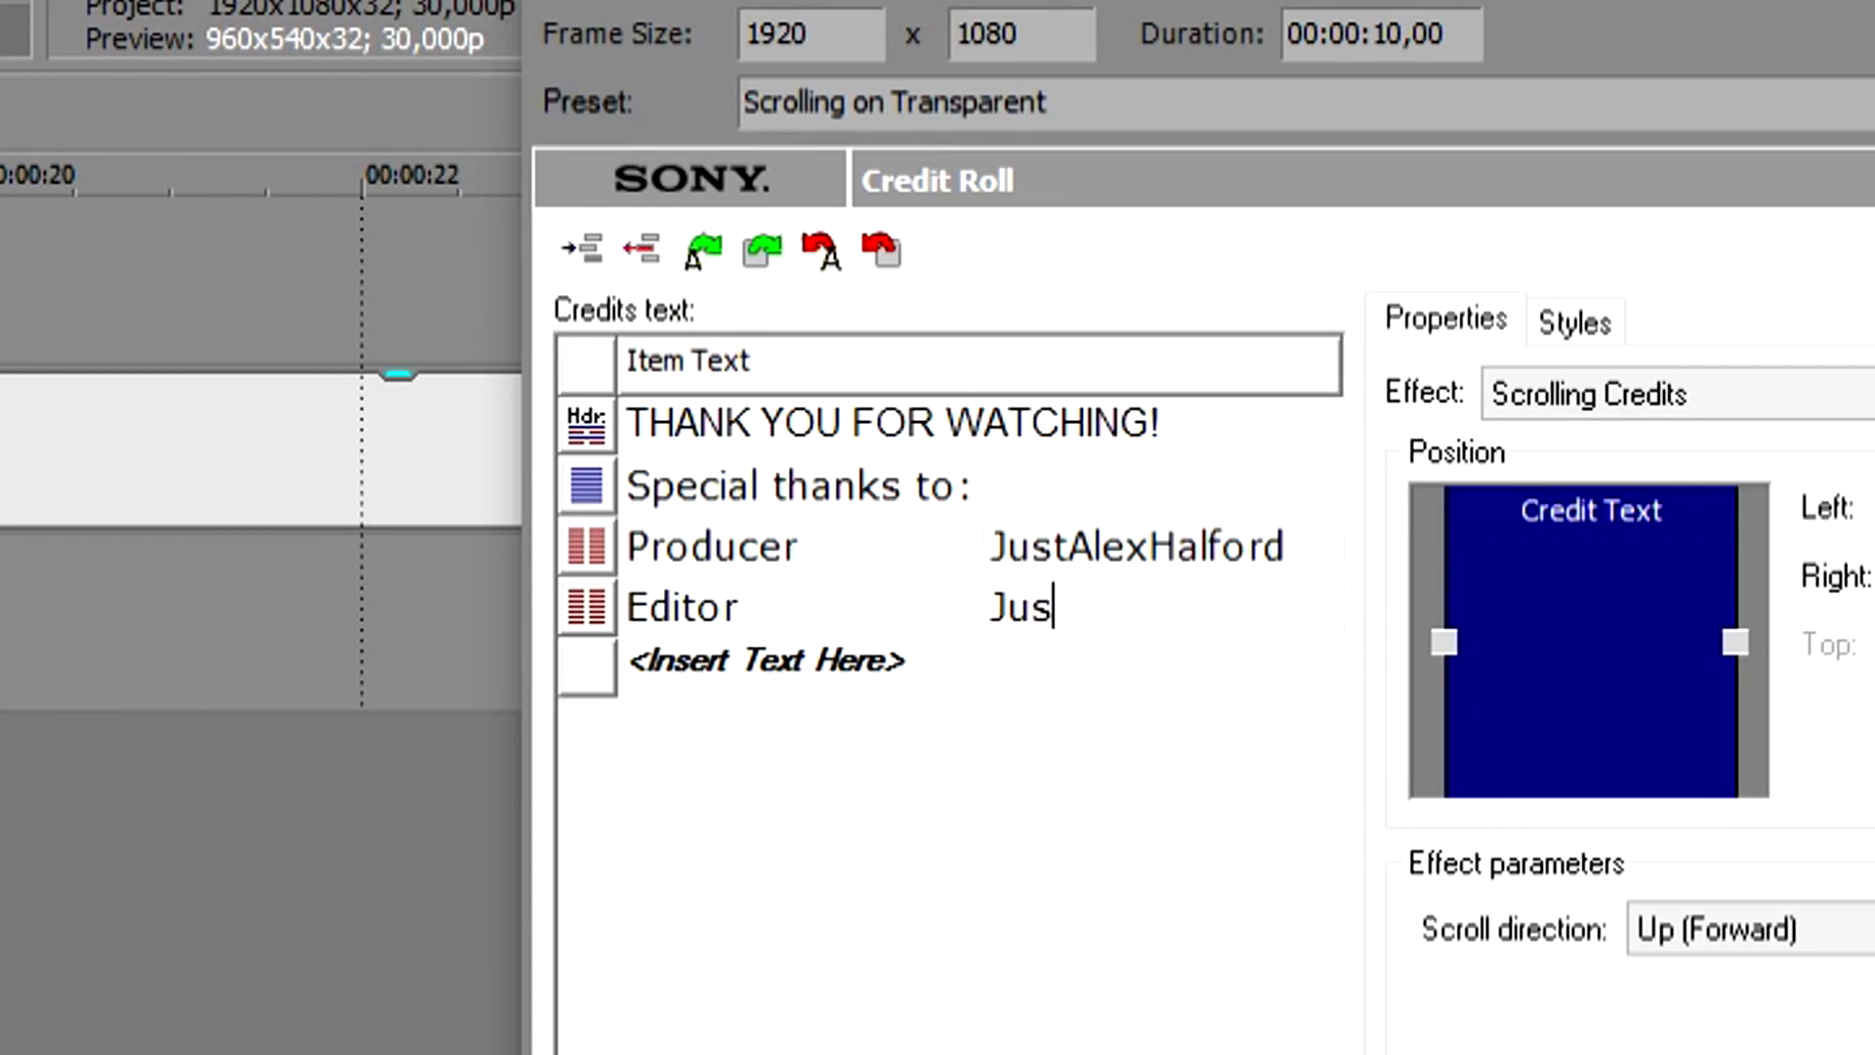
{"action": "type", "text": "tAlexH"}
{"action": "type", "text": "al"}
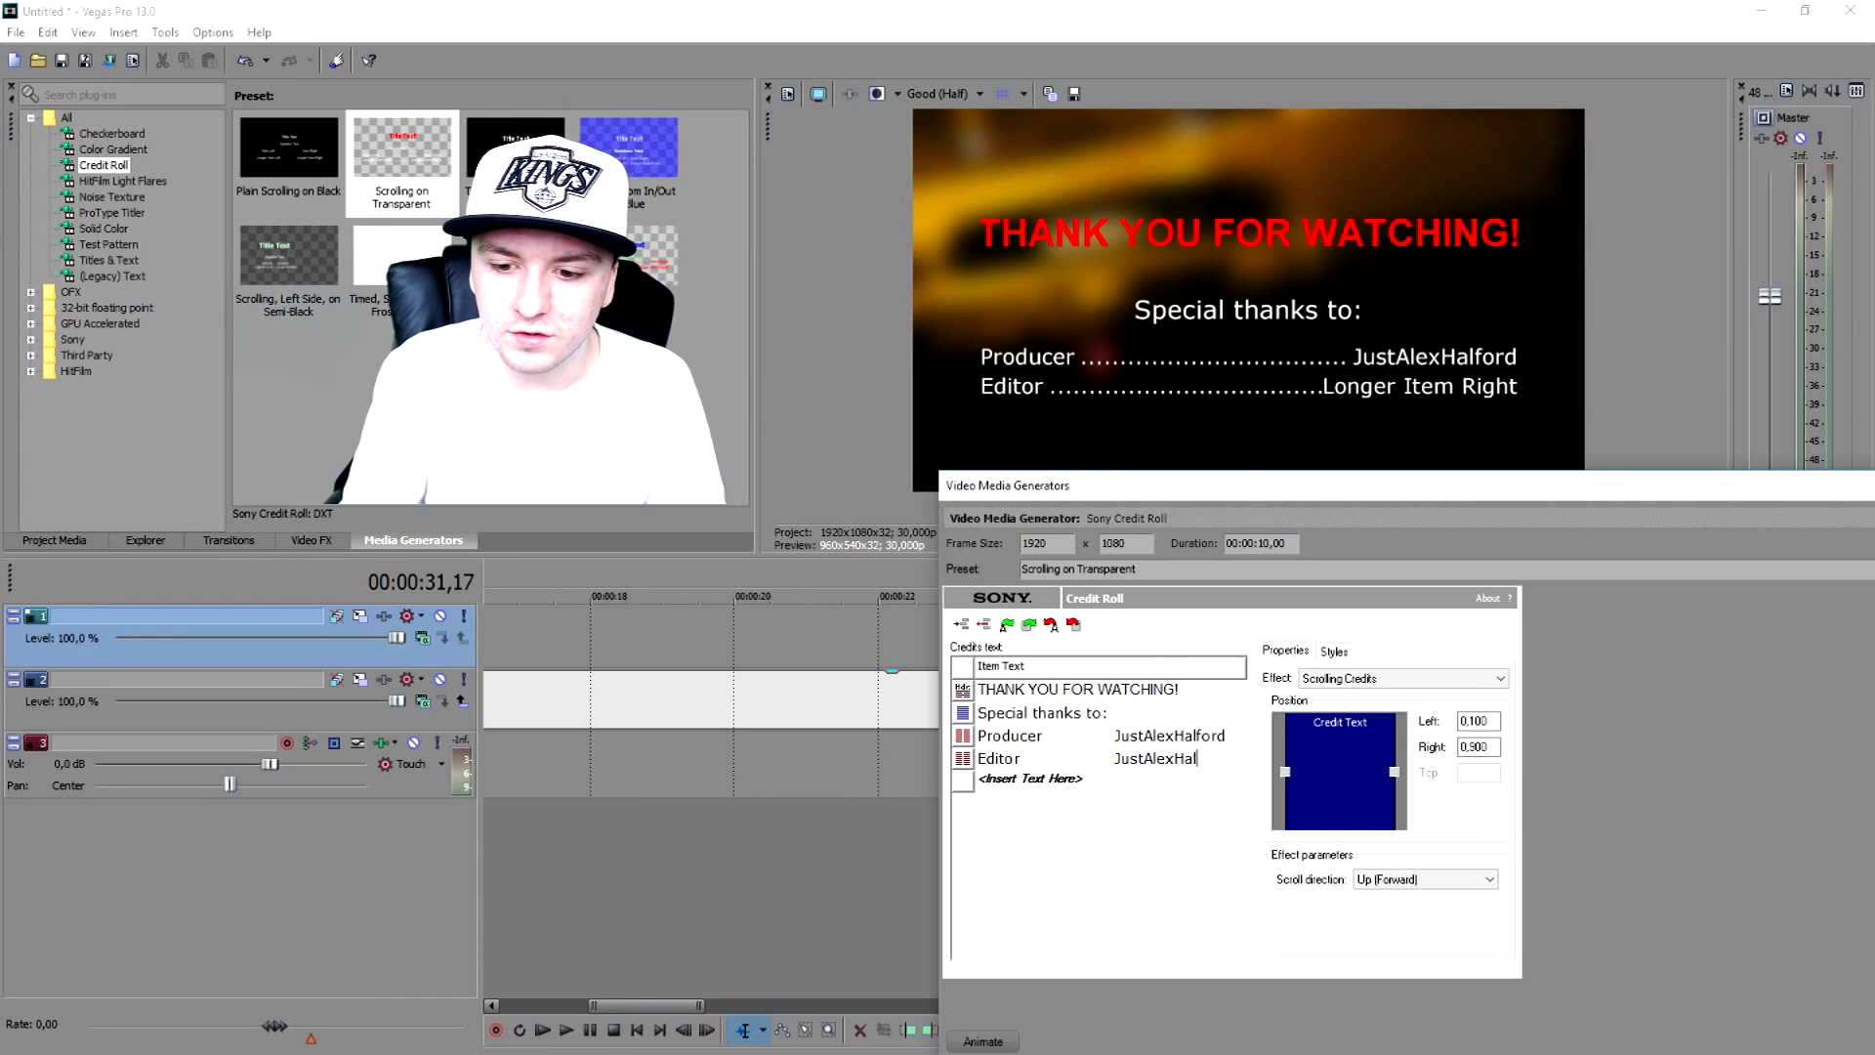
{"action": "key", "text": "Return"}
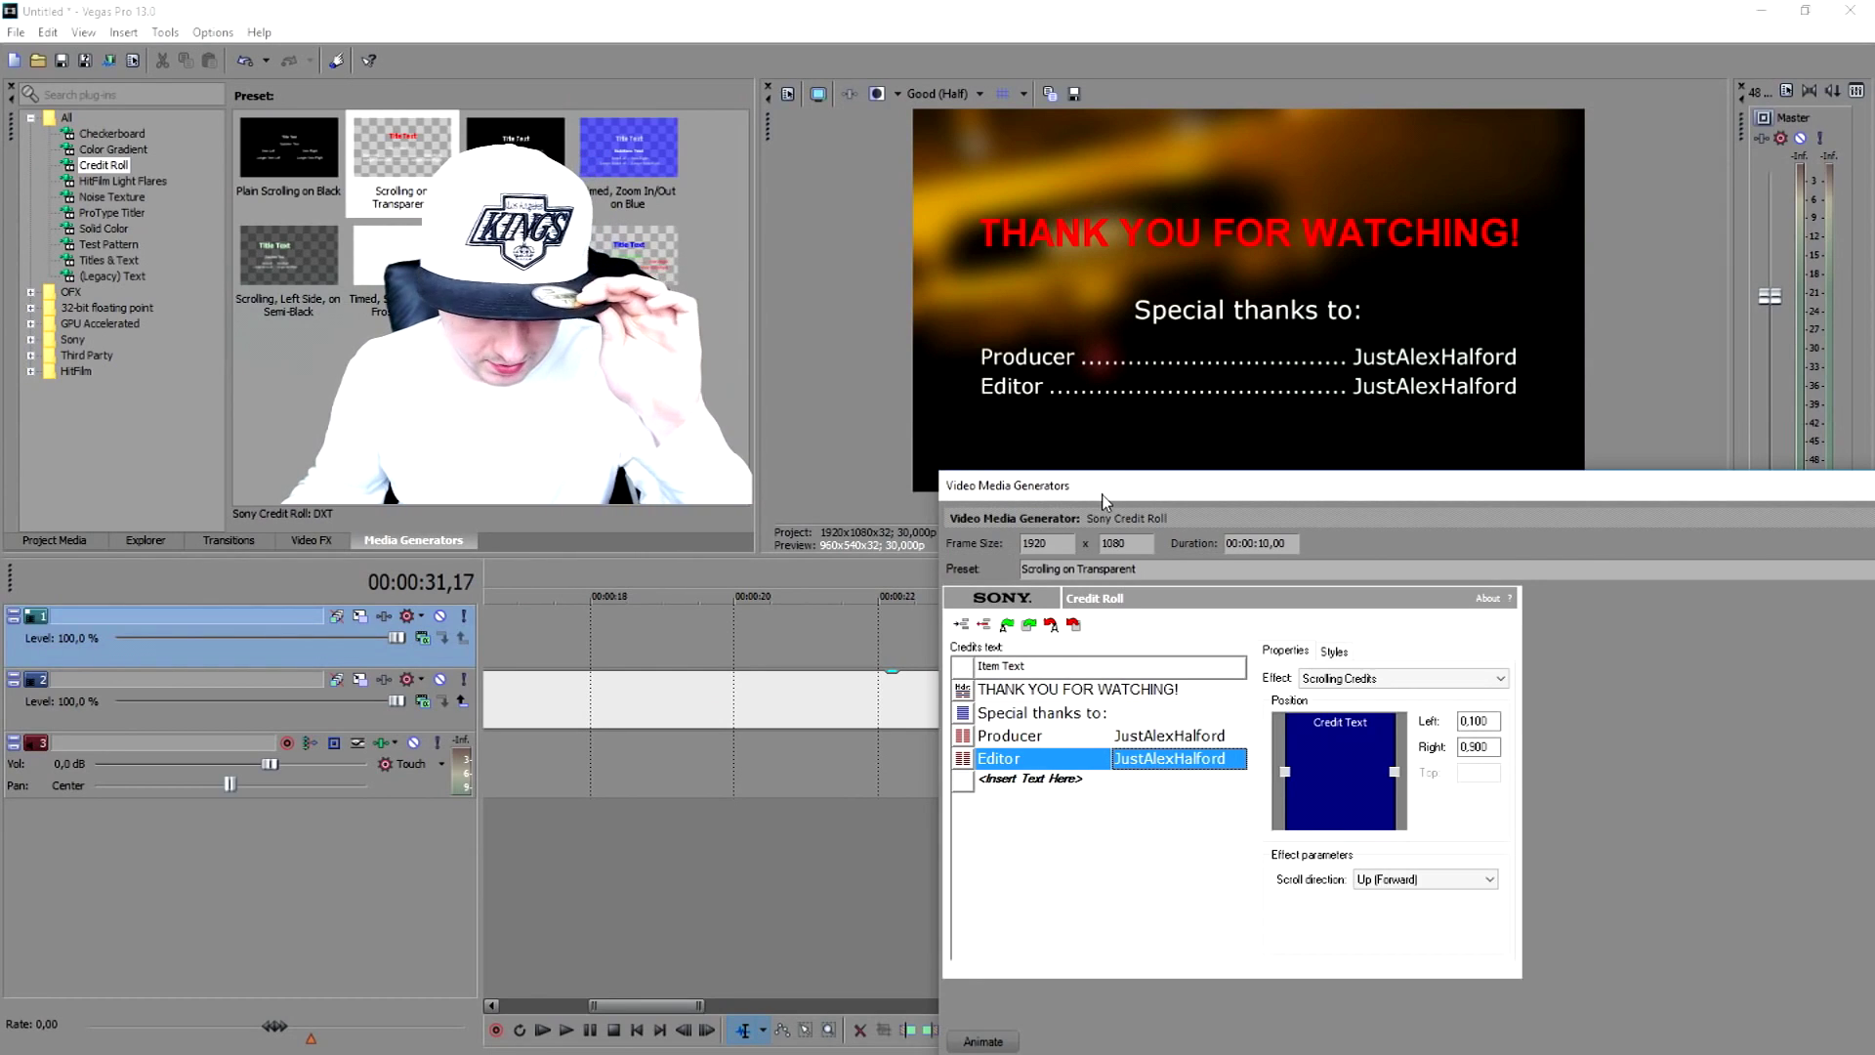
Step: Insert a two-column credit line between Producer and Editor, reading "Music" and "NoCopyrightSounds"
{"action": "left_click_drag", "start_coordinate": [1102, 494], "coordinate": [1113, 477]}
{"action": "key", "text": "Insert"}
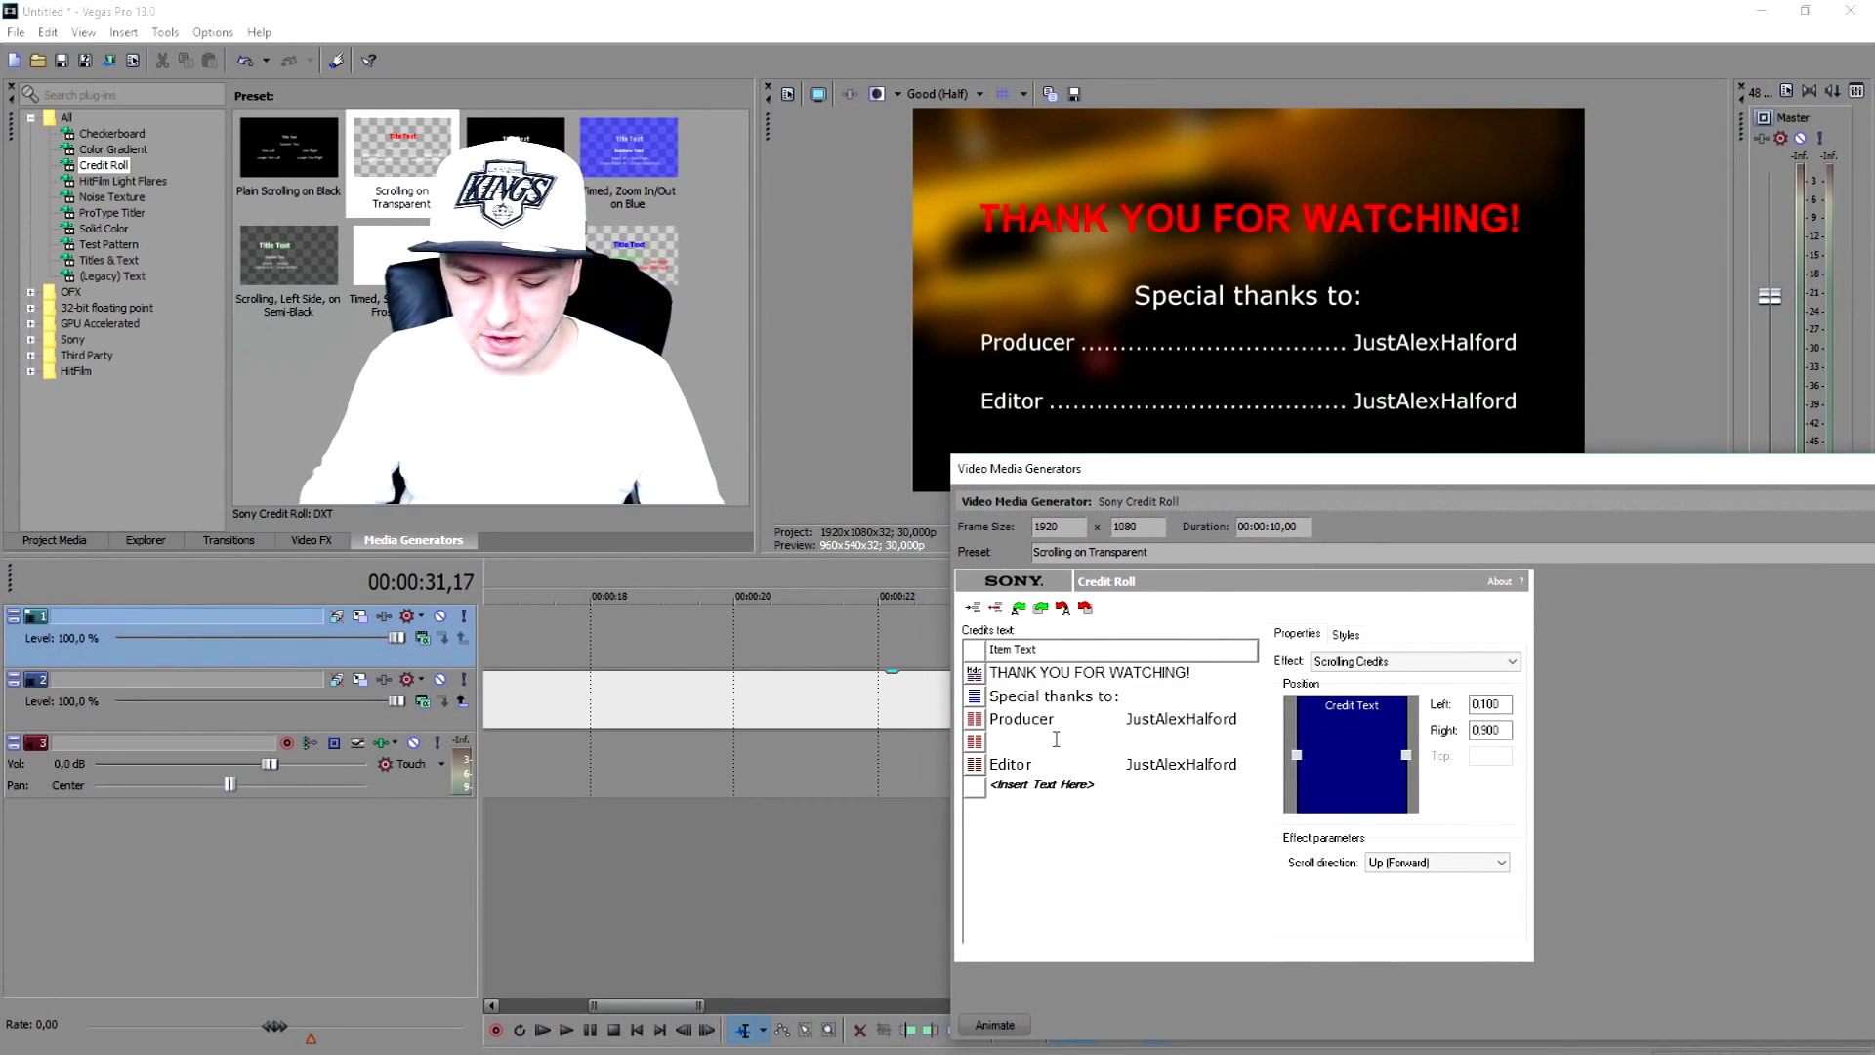
{"action": "type", "text": "M"}
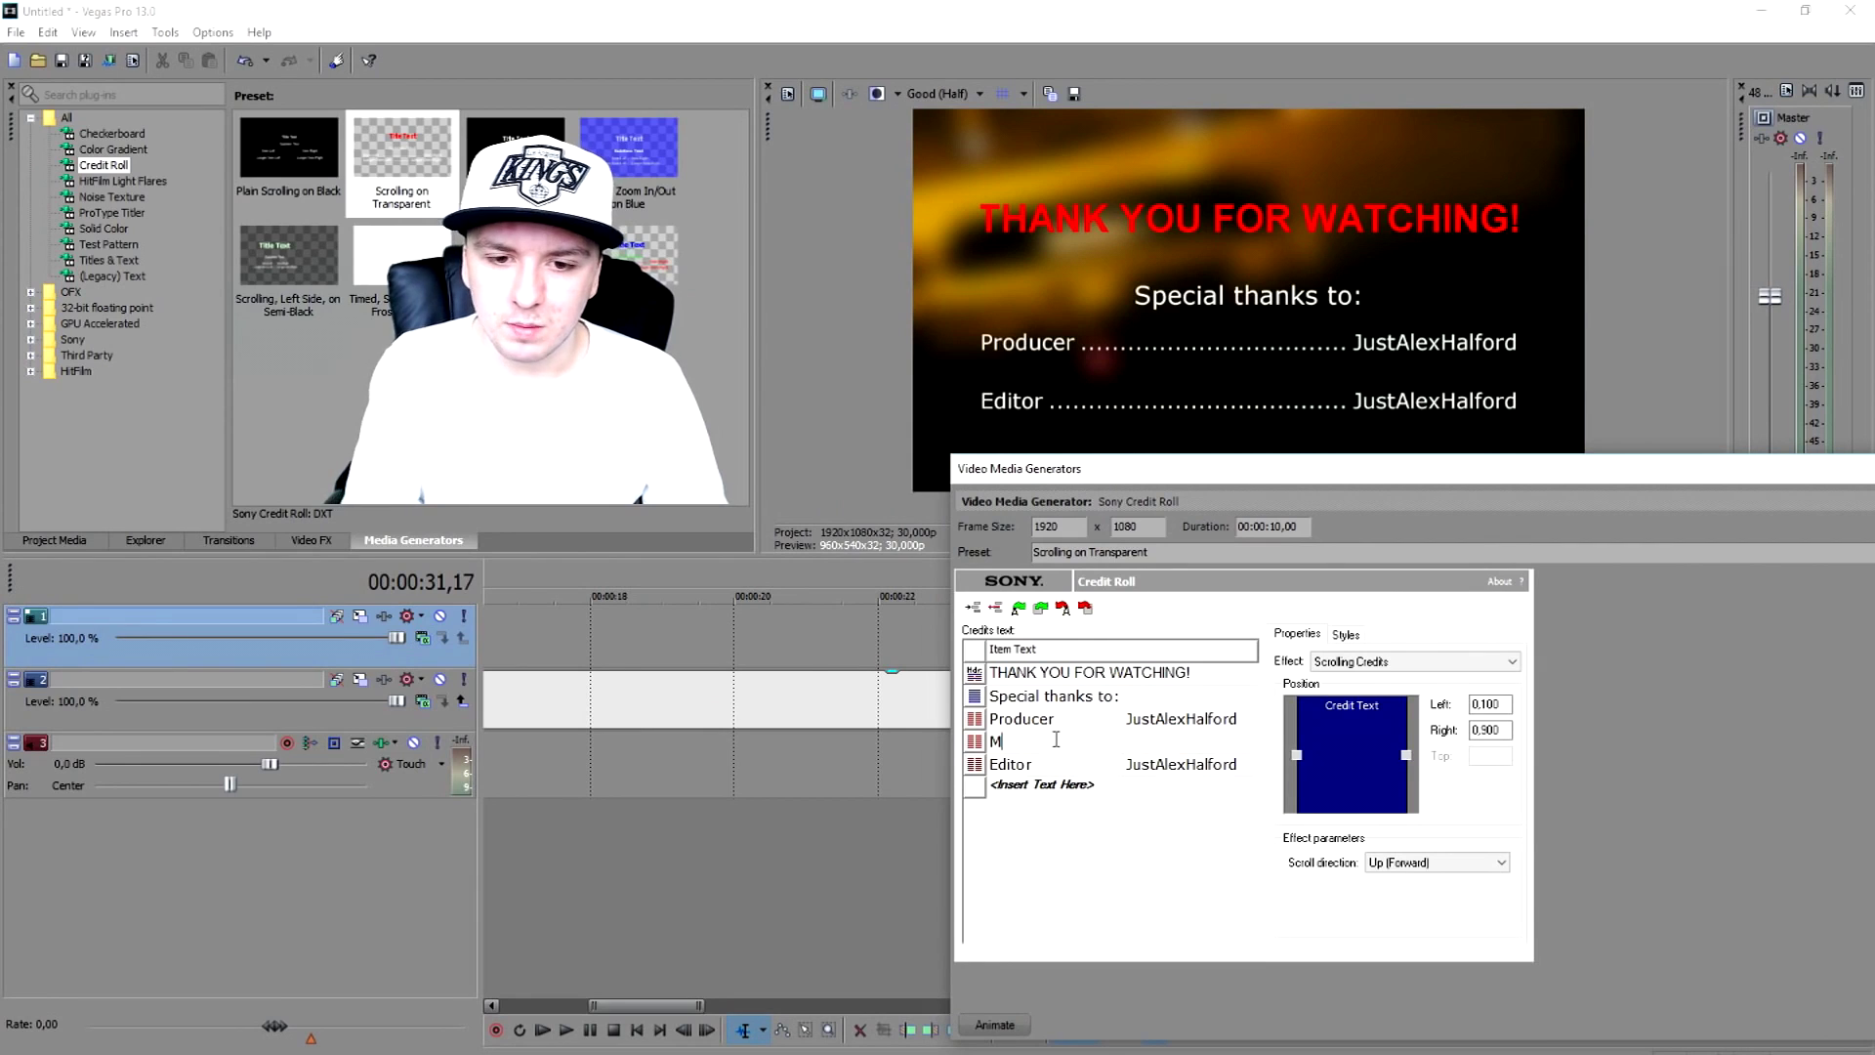
{"action": "type", "text": "us"}
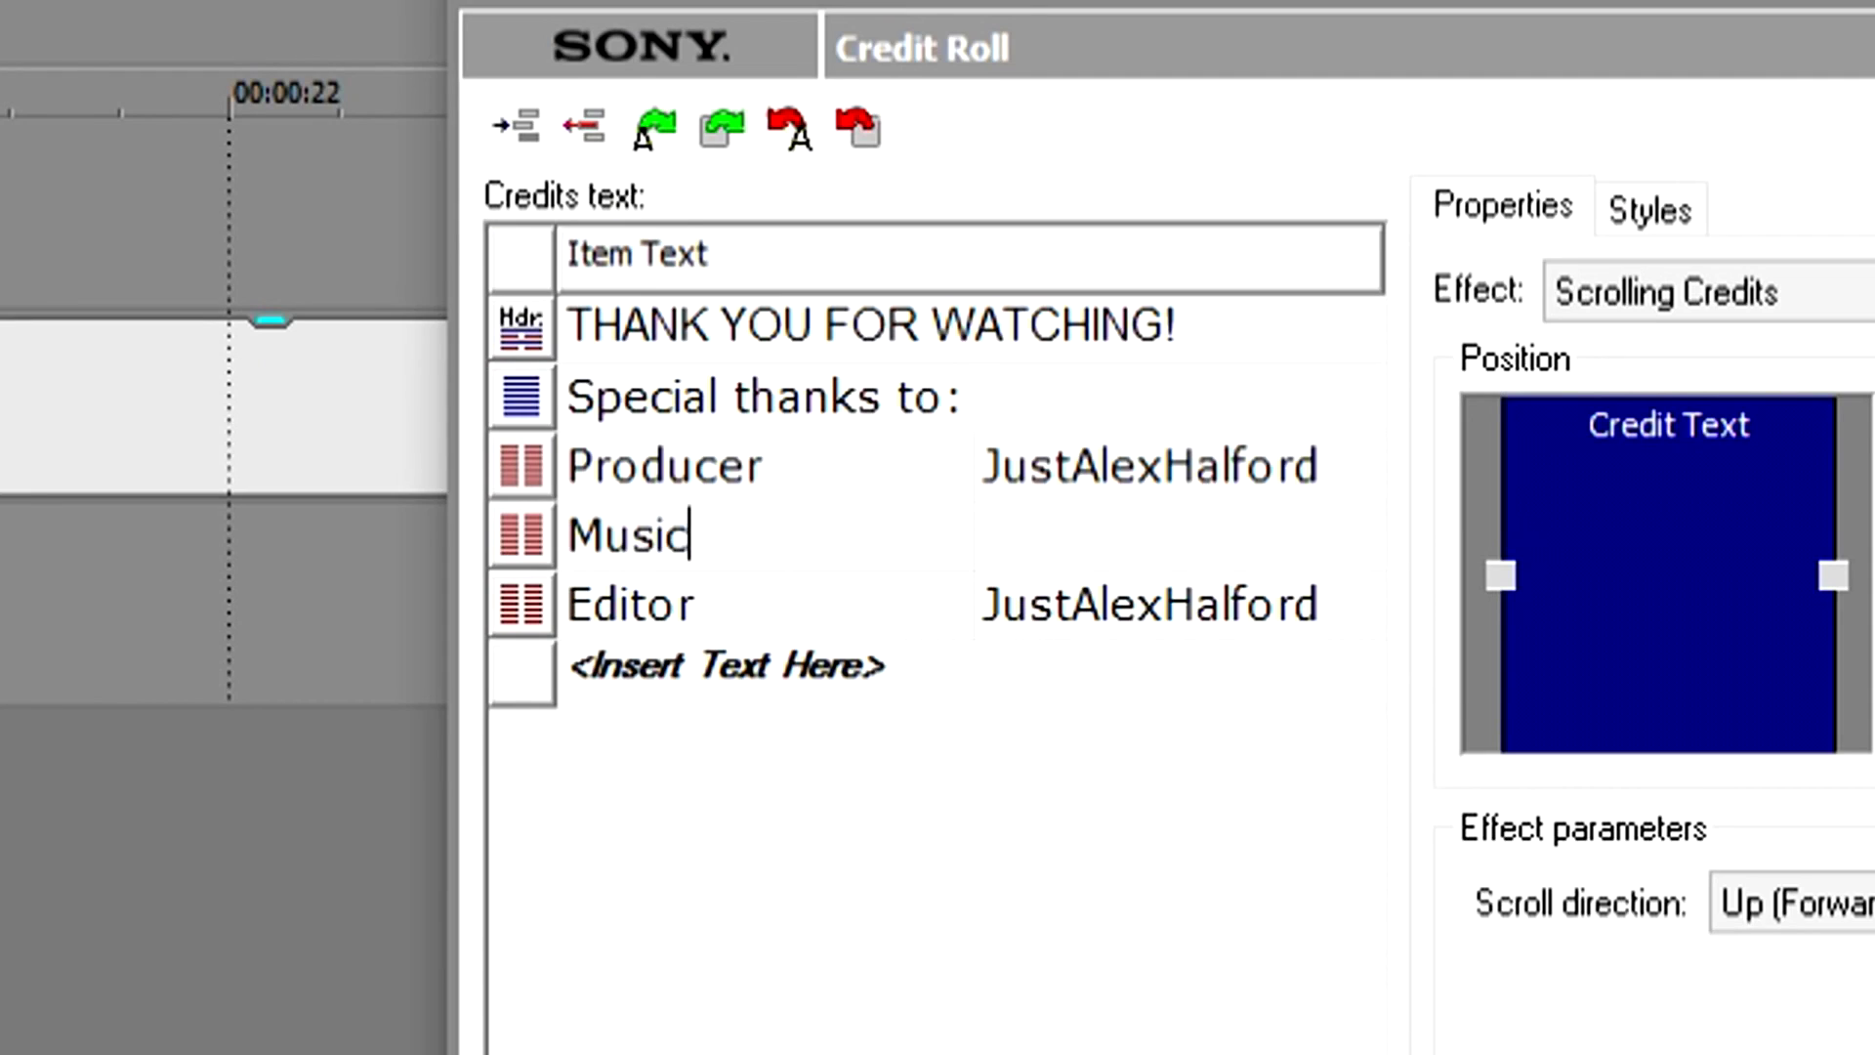
{"action": "type", "text": "ic"}
{"action": "left_click", "coordinate": [1075, 539]}
{"action": "type", "text": "NoCo"}
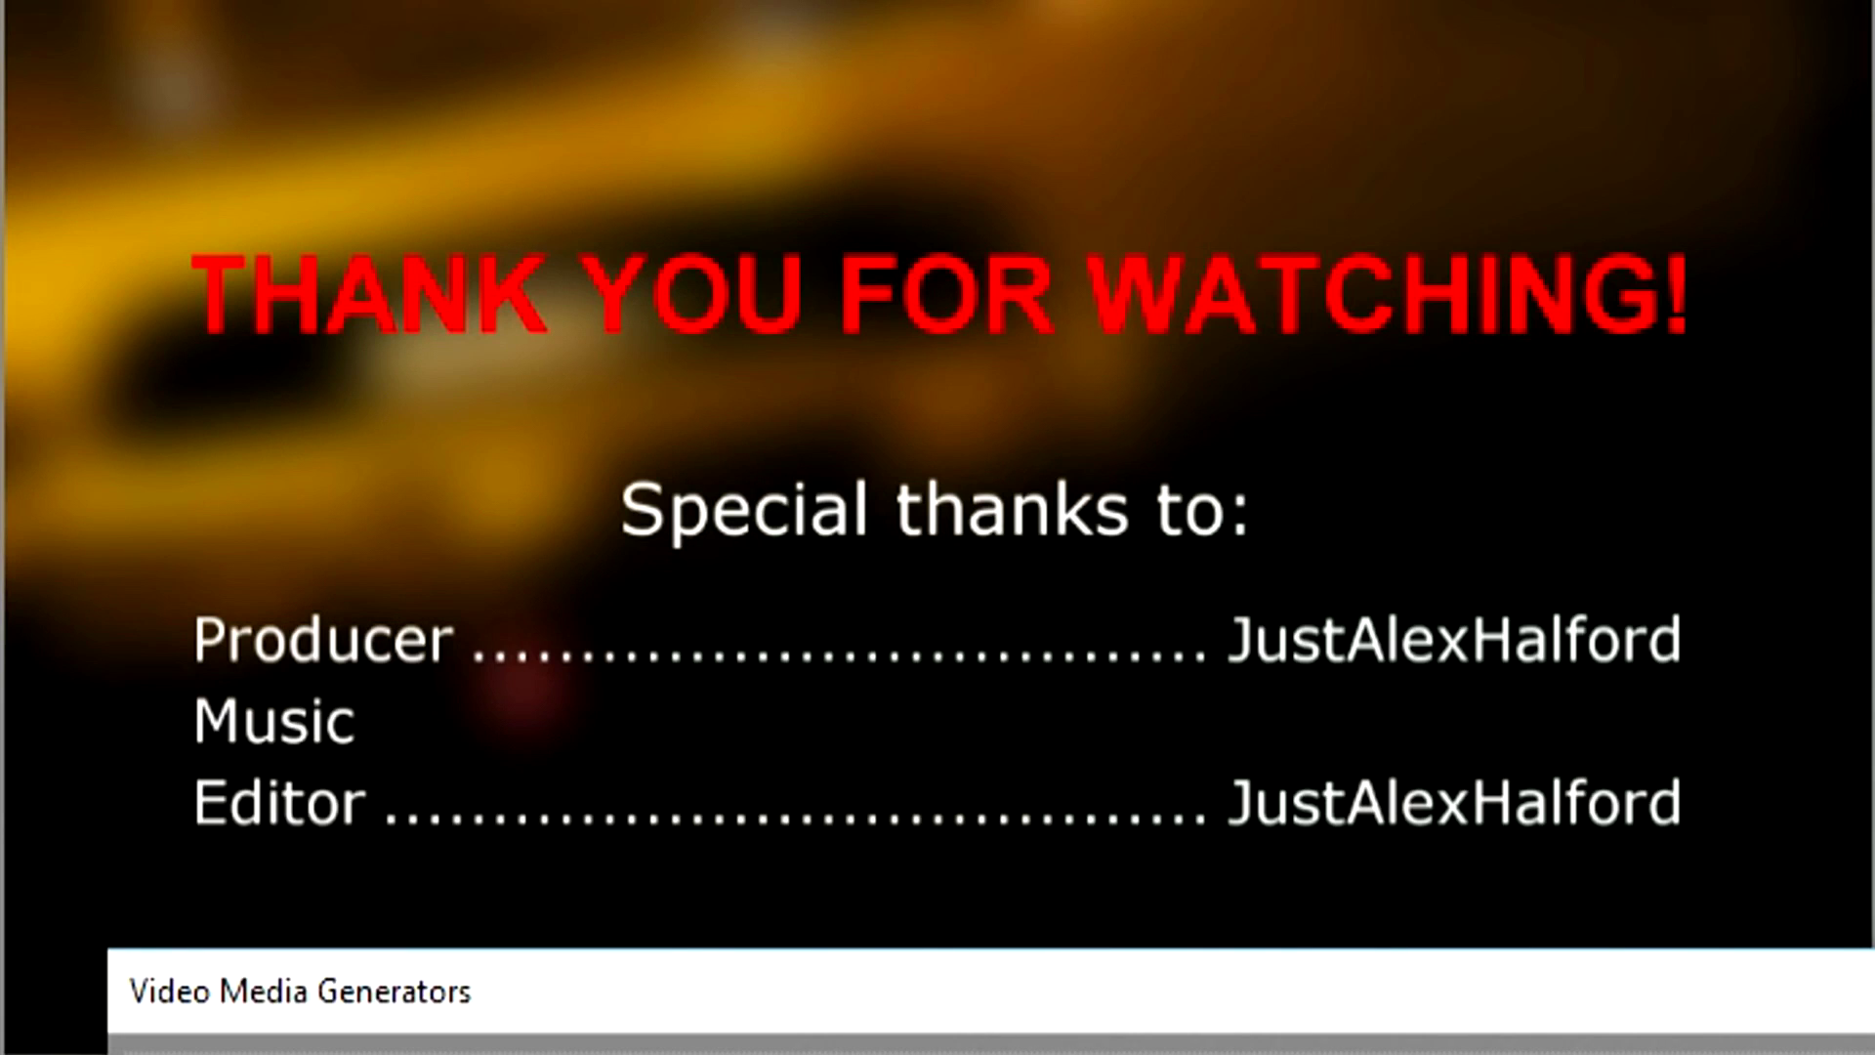
{"action": "type", "text": "pyrightSounds"}
{"action": "key", "text": "Return"}
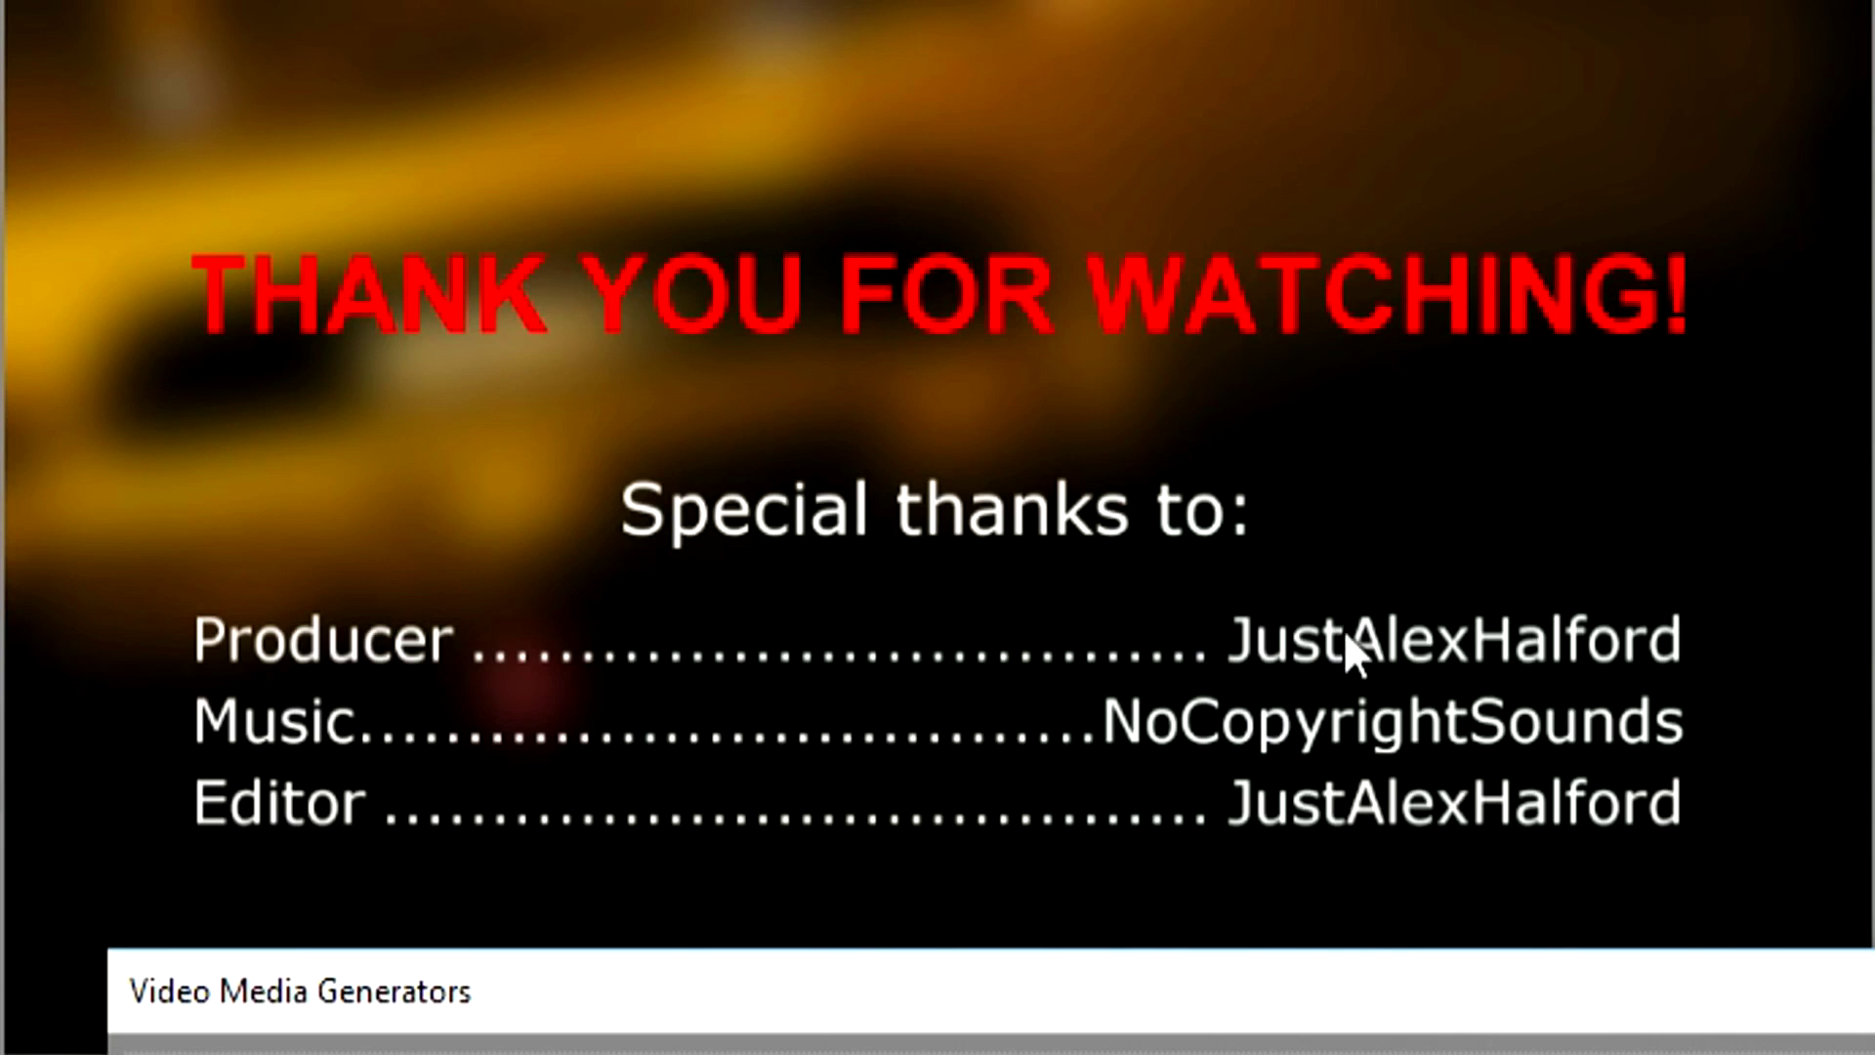
{"action": "left_click", "coordinate": [1245, 728]}
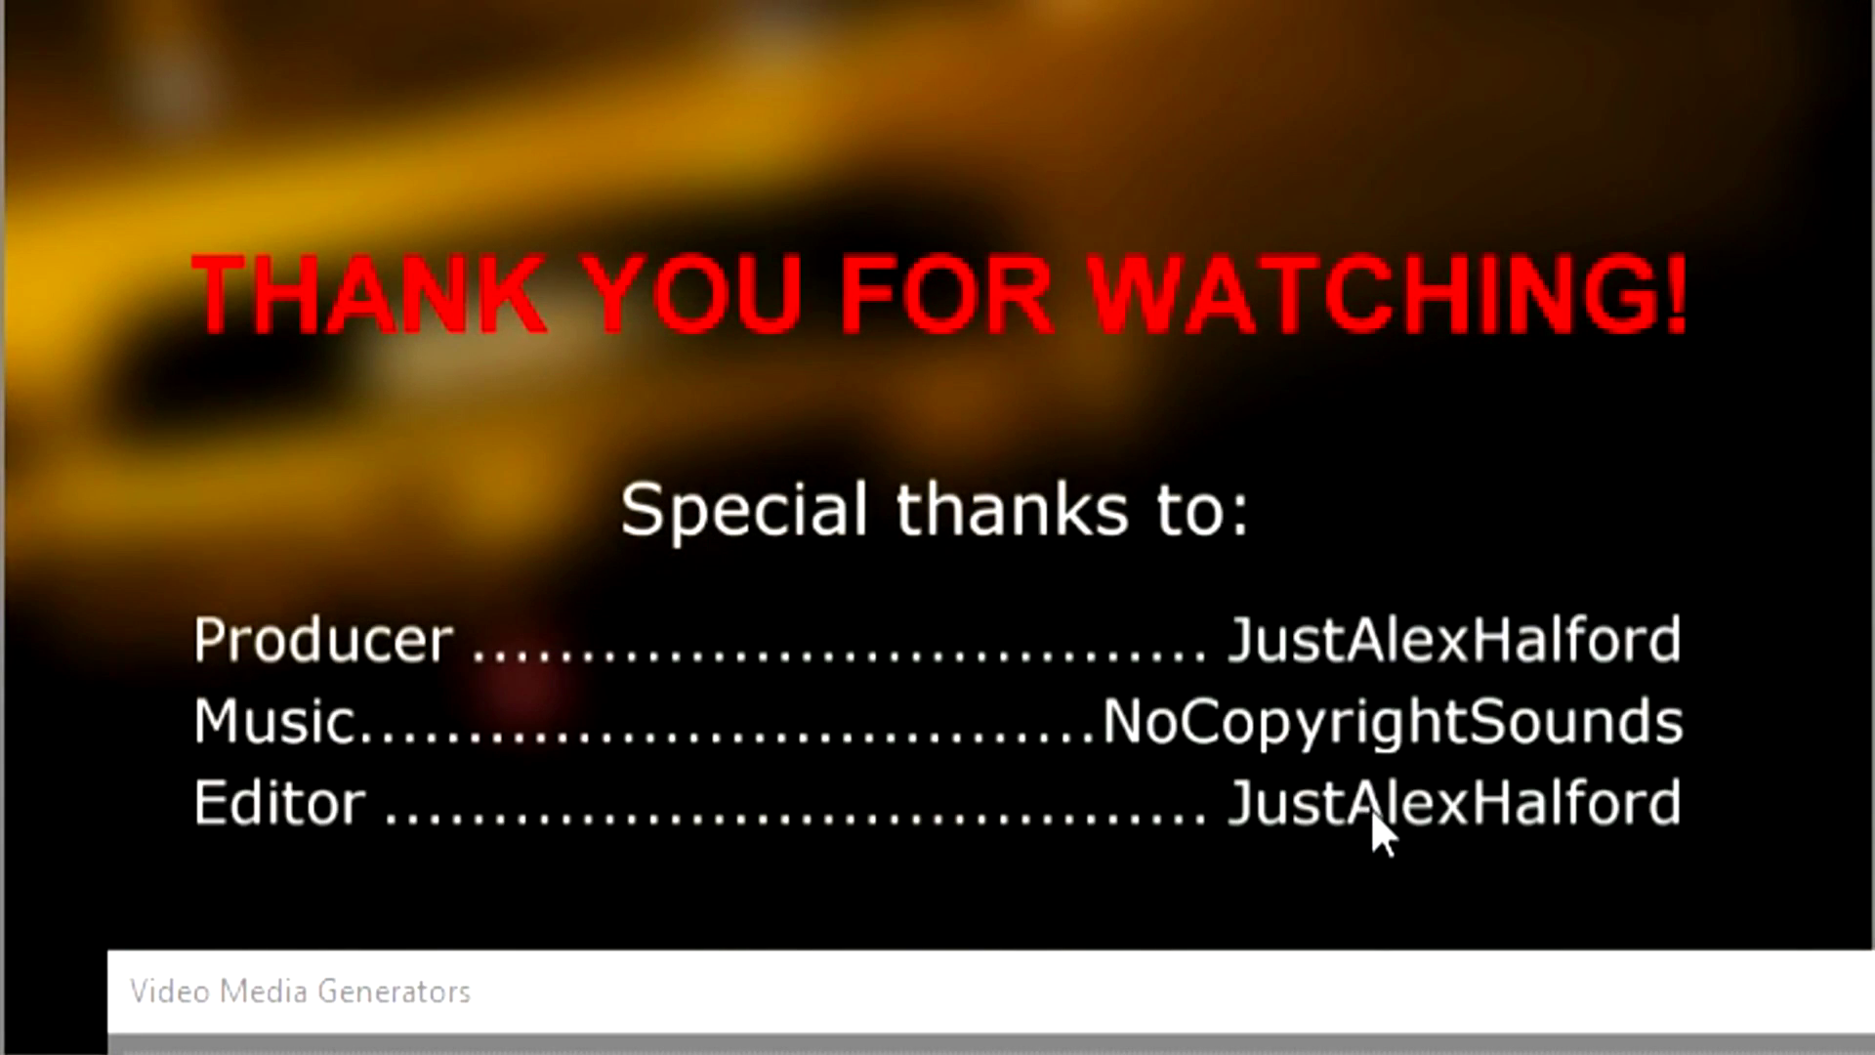
Step: Close the credit roll settings and time-compress the credit roll event starting near 00:00:30 to about 2.5 seconds for a faster scroll
{"action": "left_click_drag", "start_coordinate": [1045, 996], "coordinate": [967, 544]}
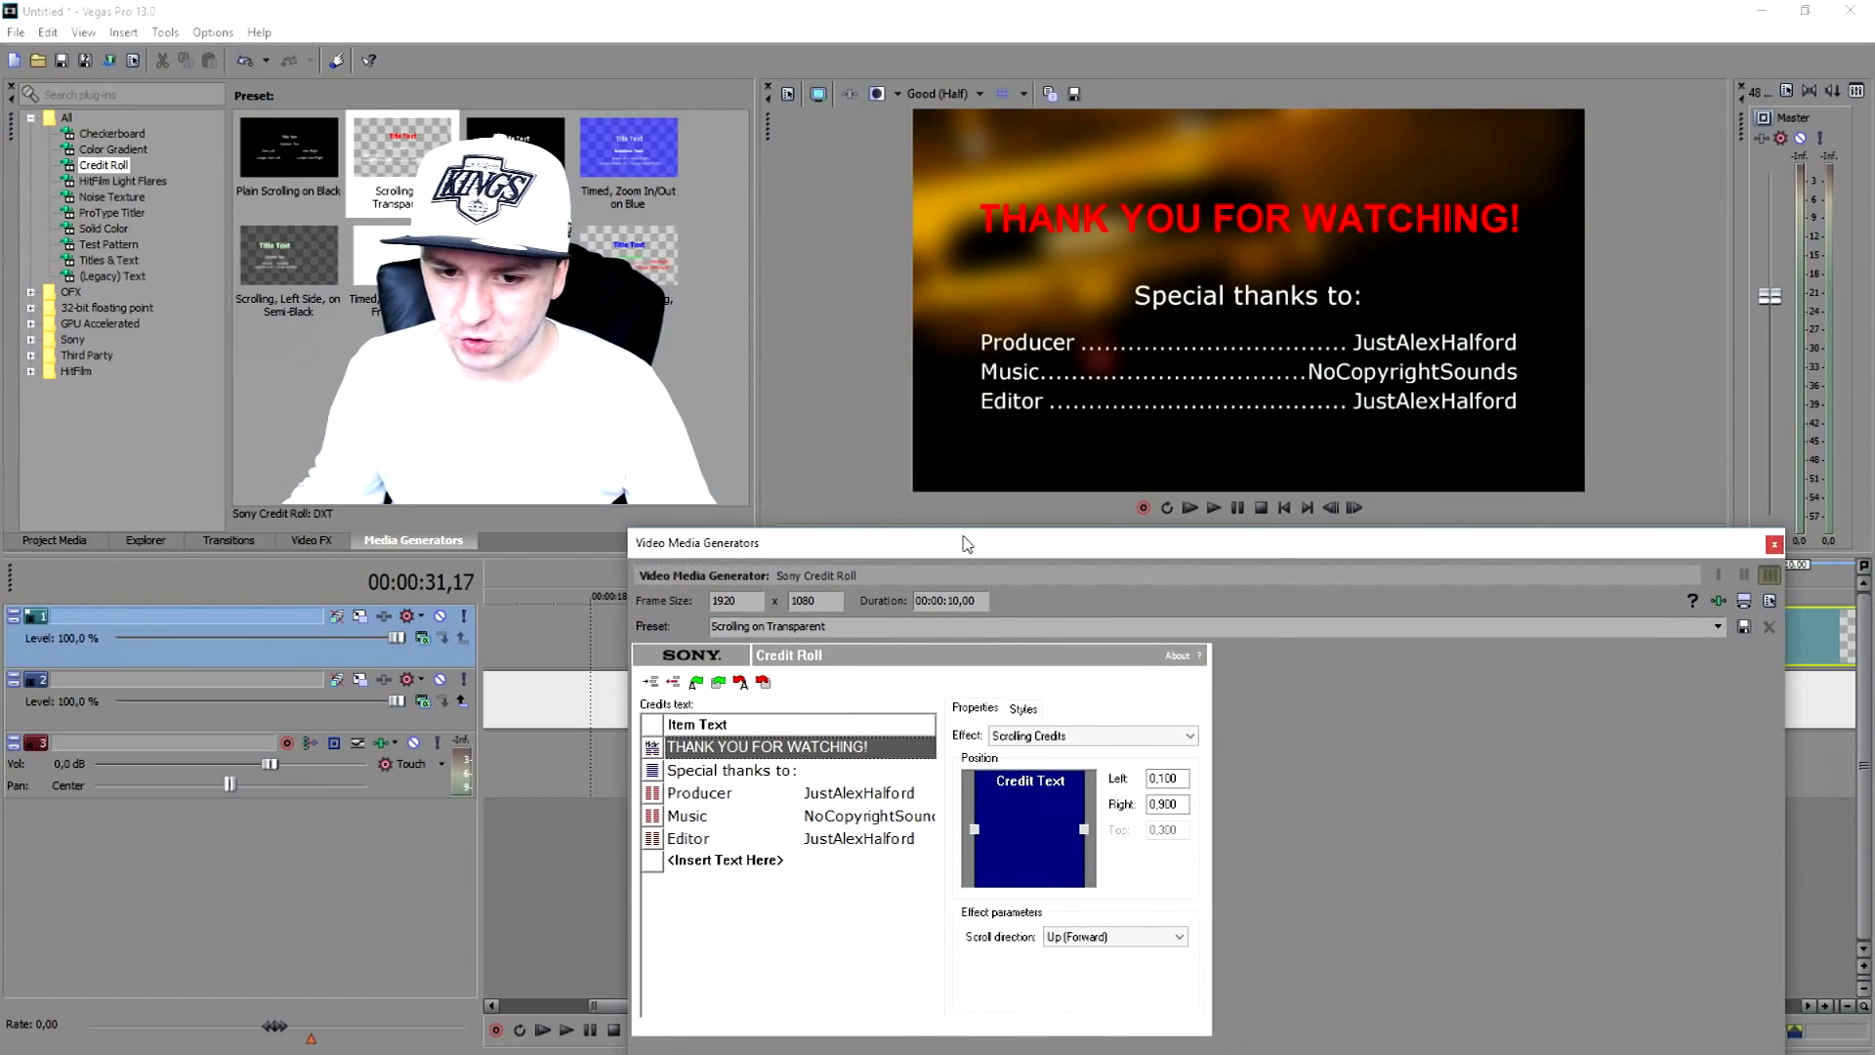
{"action": "left_click", "coordinate": [1774, 544]}
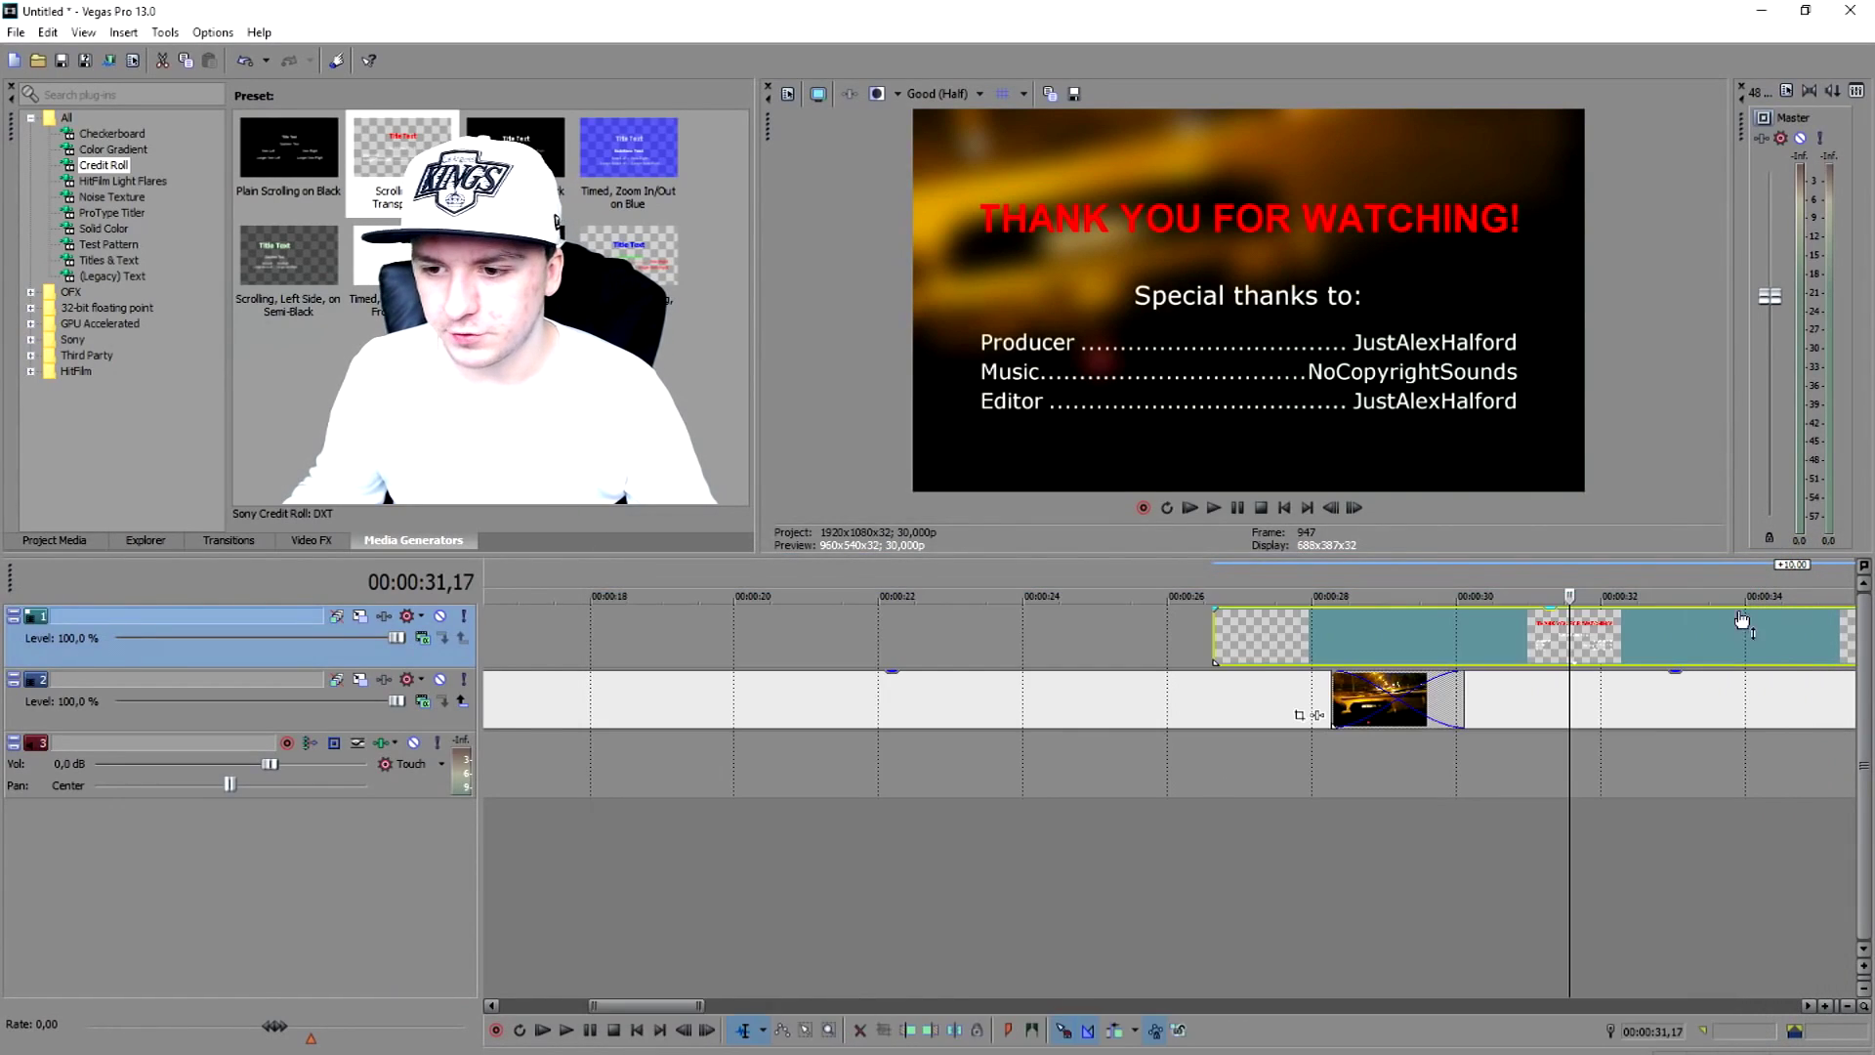
{"action": "left_click", "coordinate": [1199, 630]}
{"action": "scroll", "coordinate": [1461, 663], "scroll_direction": "up", "scroll_amount": 2}
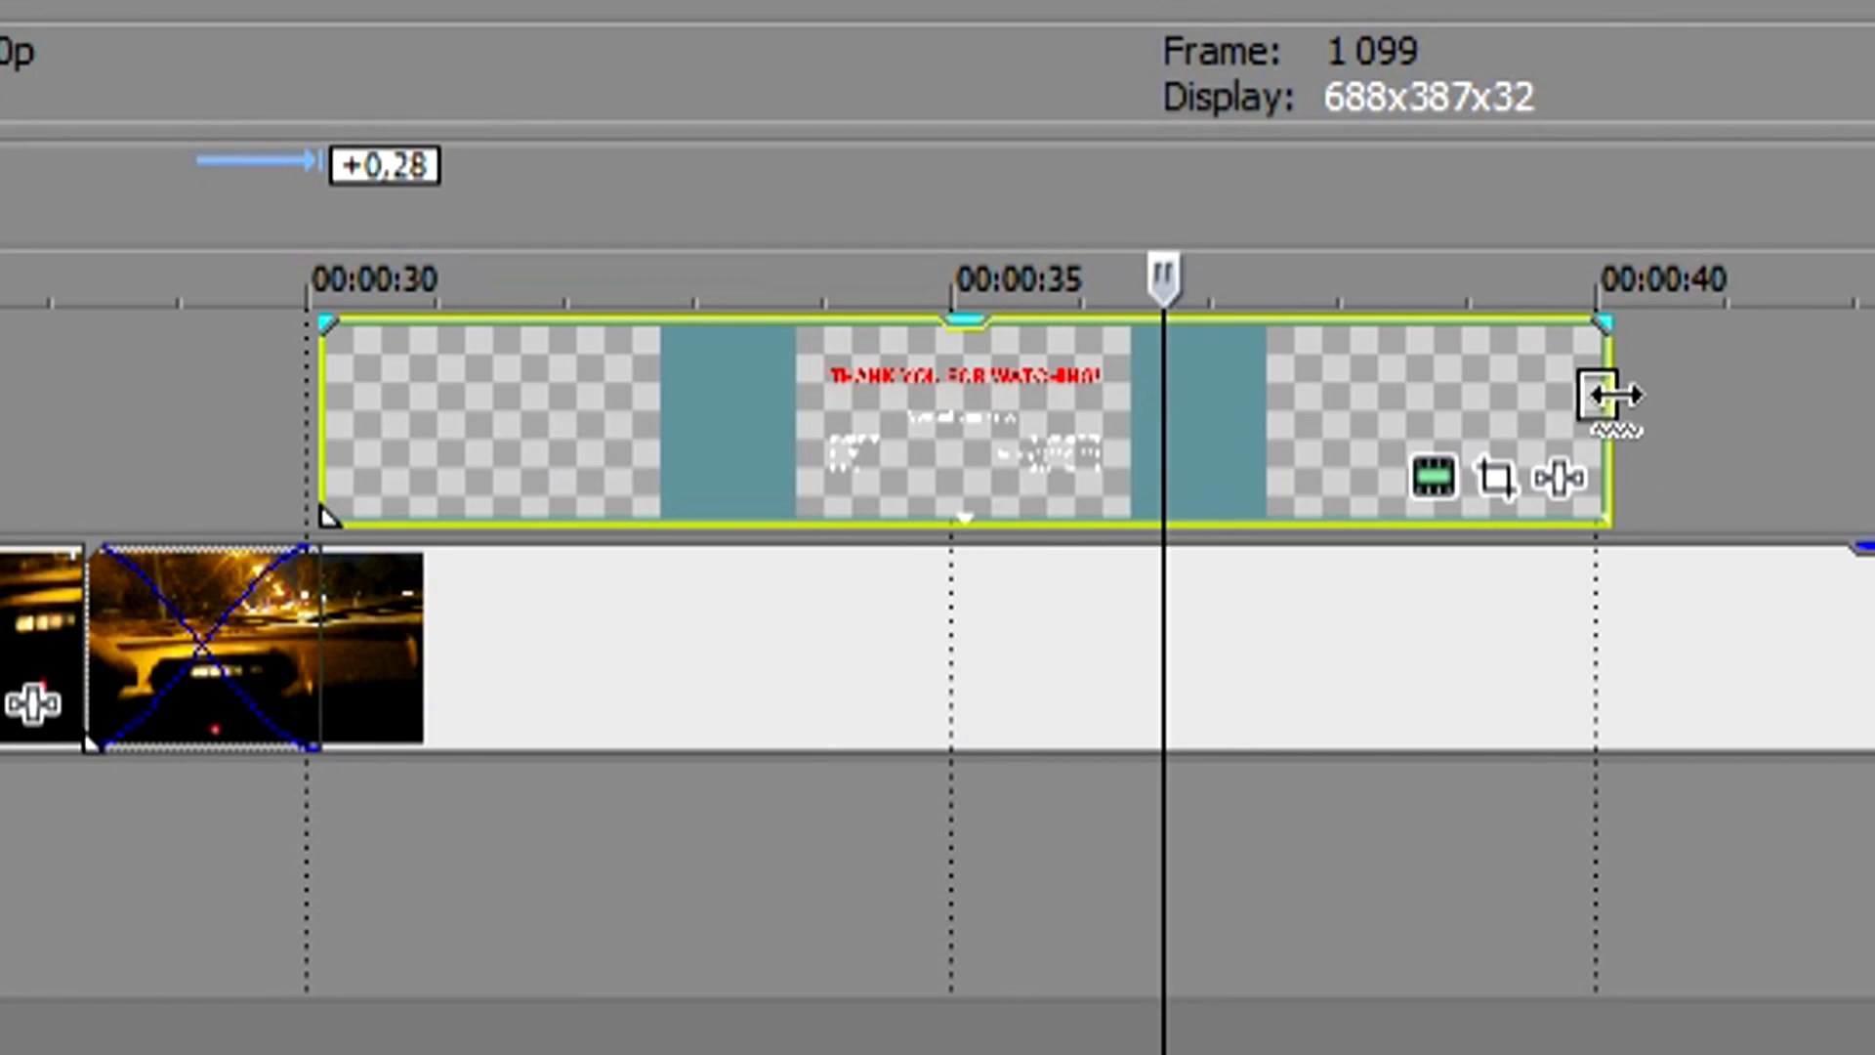
{"action": "left_click_drag", "start_coordinate": [1375, 629], "coordinate": [1224, 631]}
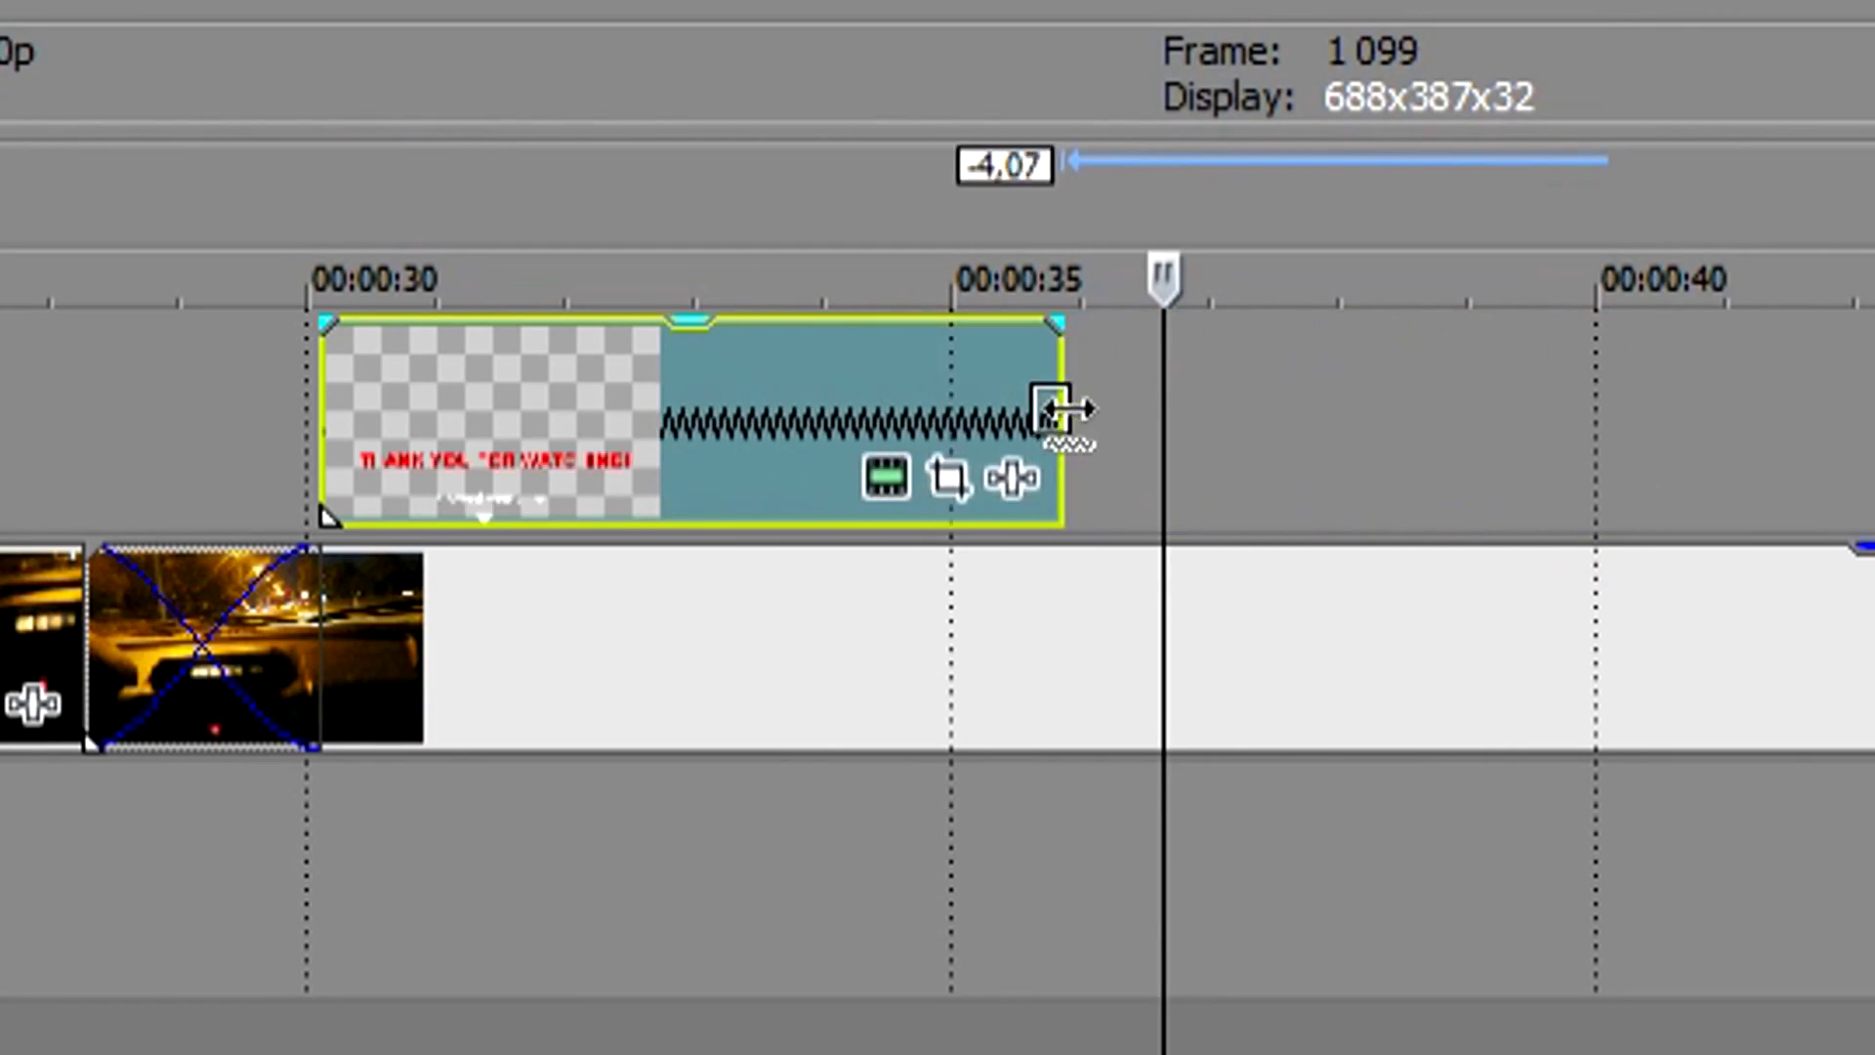
Step: Play the shortened credit roll from 00:00:29,15 to check its scrolling speed
{"action": "left_click", "coordinate": [303, 279]}
{"action": "key", "text": "space"}
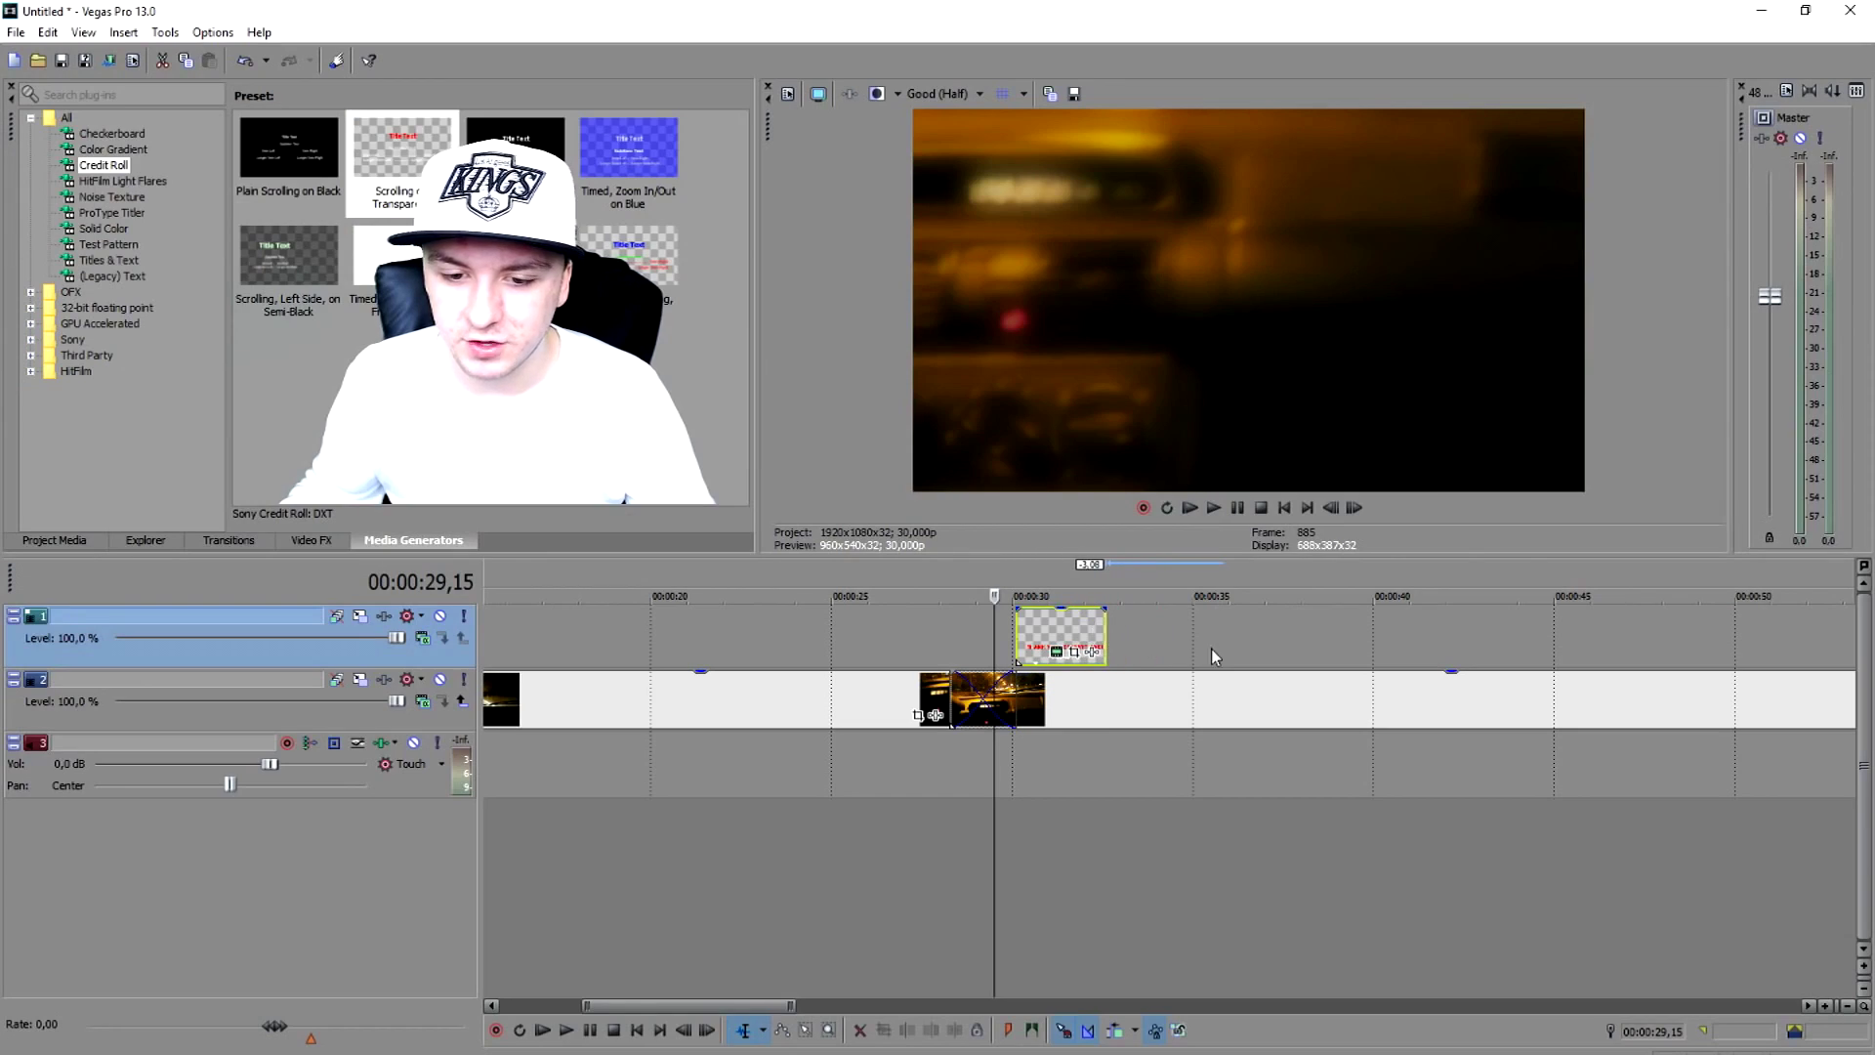
{"action": "key", "text": "space"}
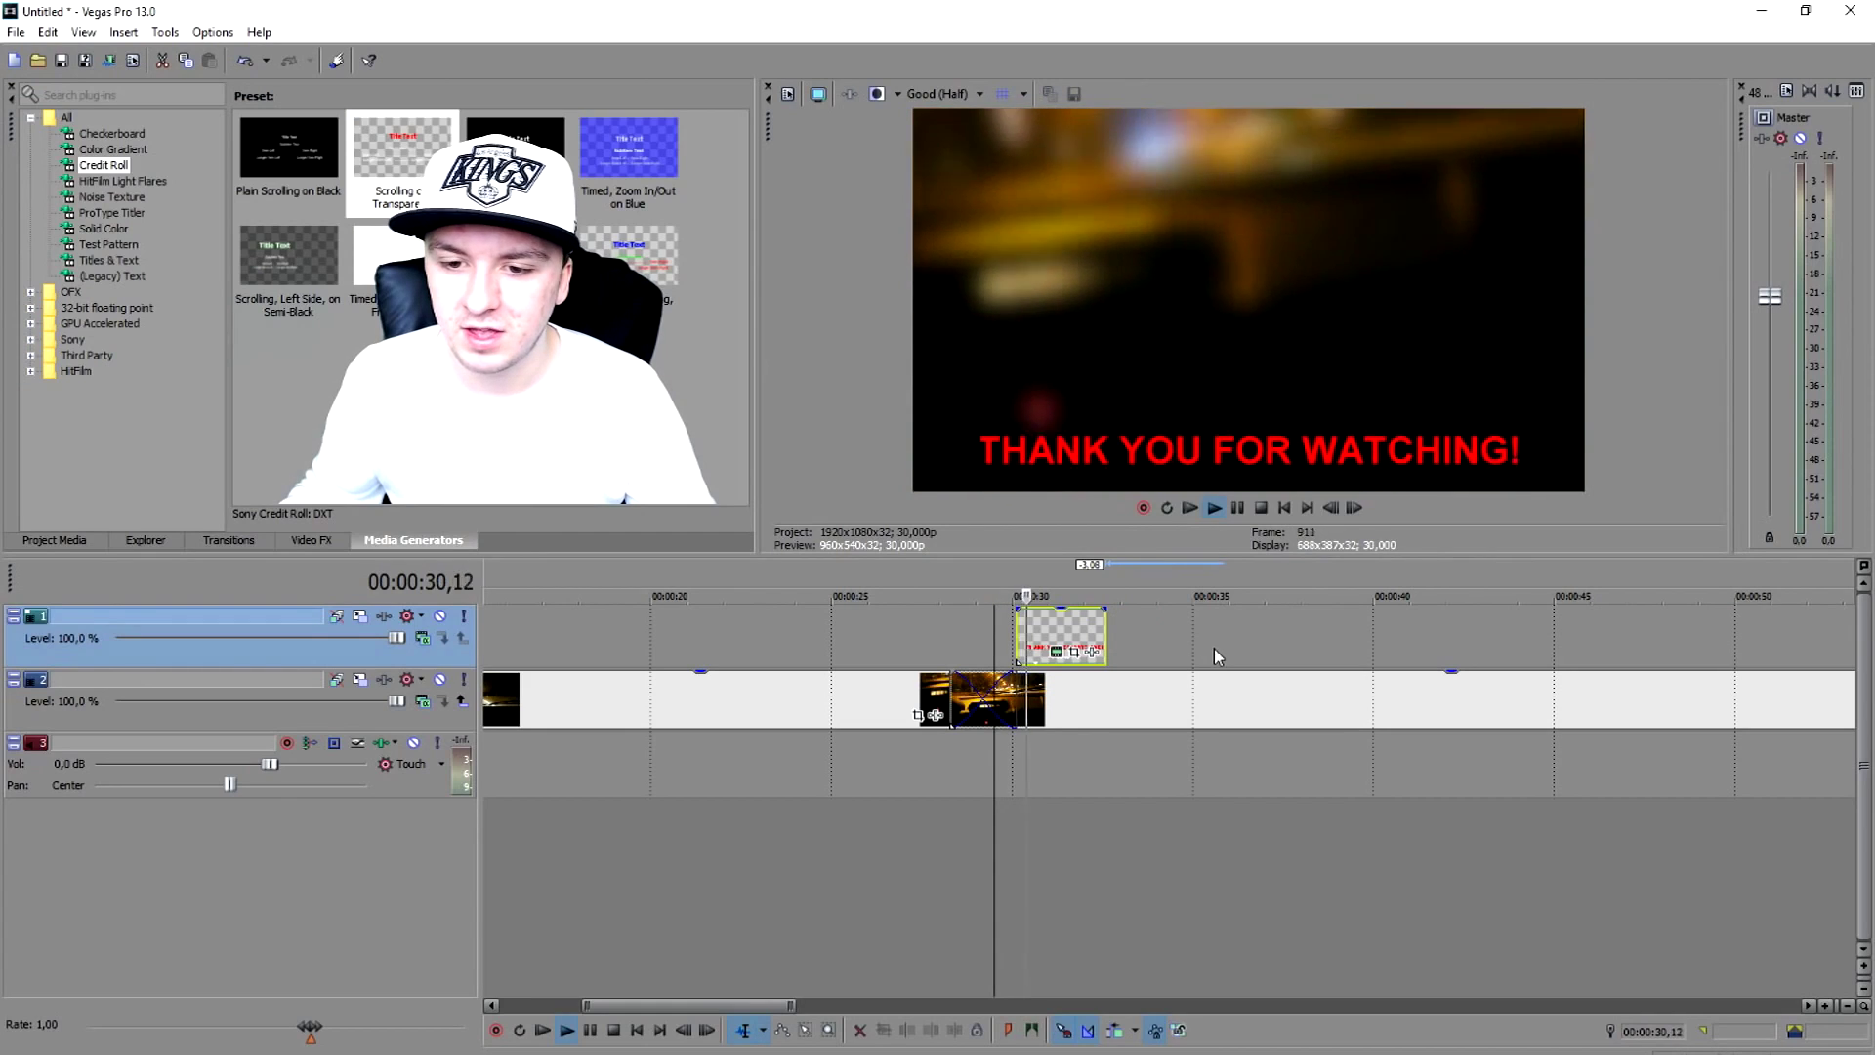
{"action": "key", "text": "space"}
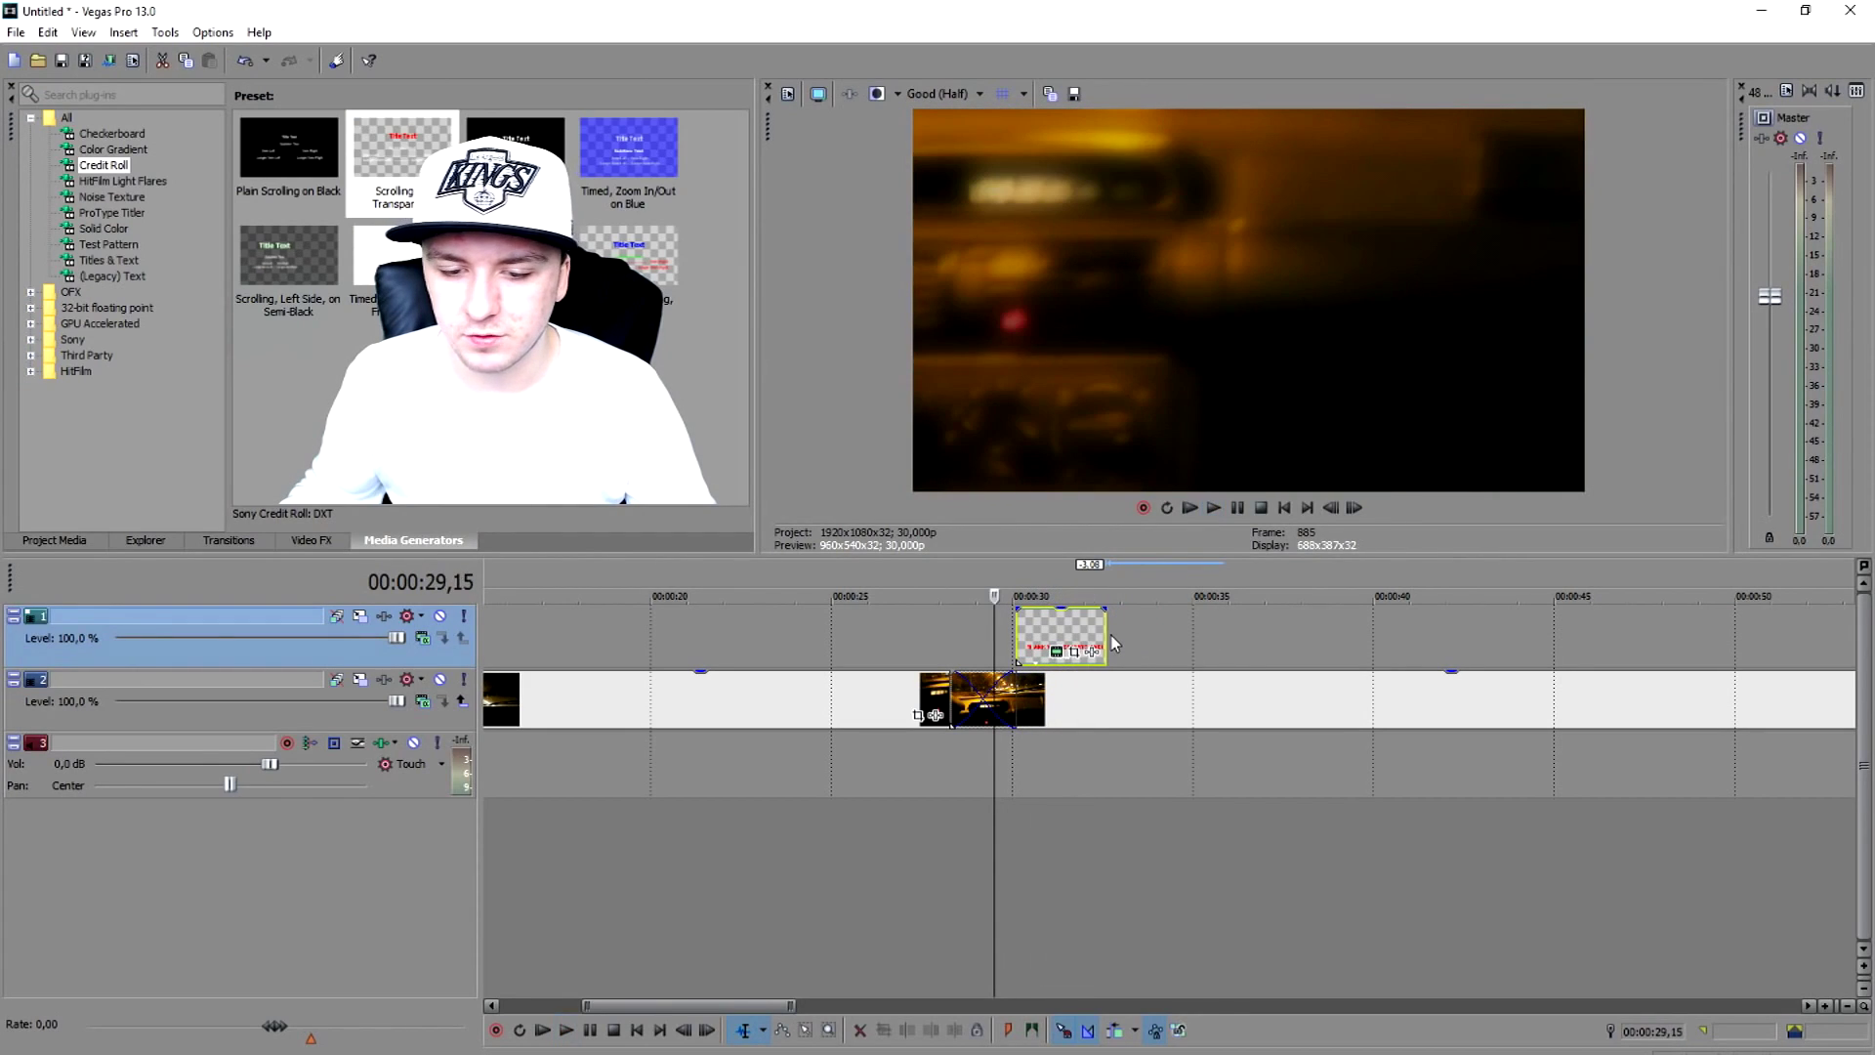
Step: Try time-stretching the credit roll event to about 40 seconds and preview the slower scroll
{"action": "left_click_drag", "start_coordinate": [1172, 625], "coordinate": [1705, 635]}
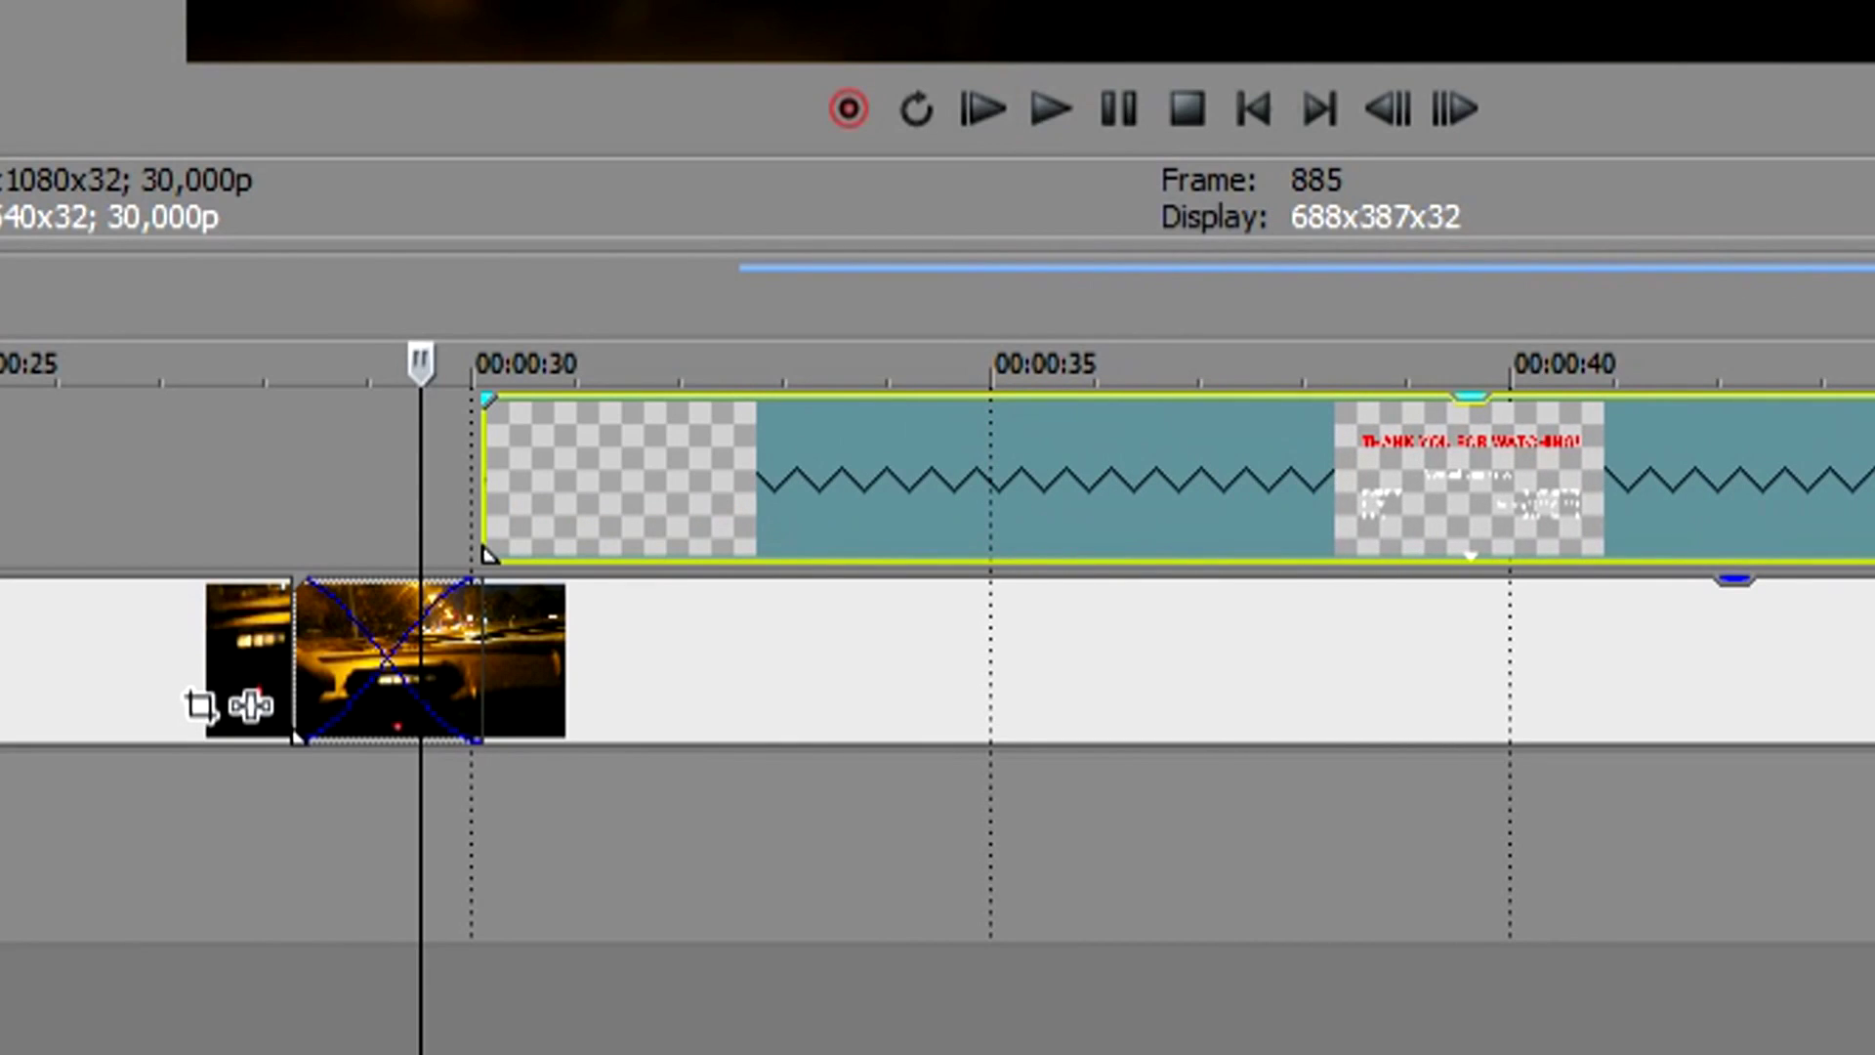
{"action": "key", "text": "space"}
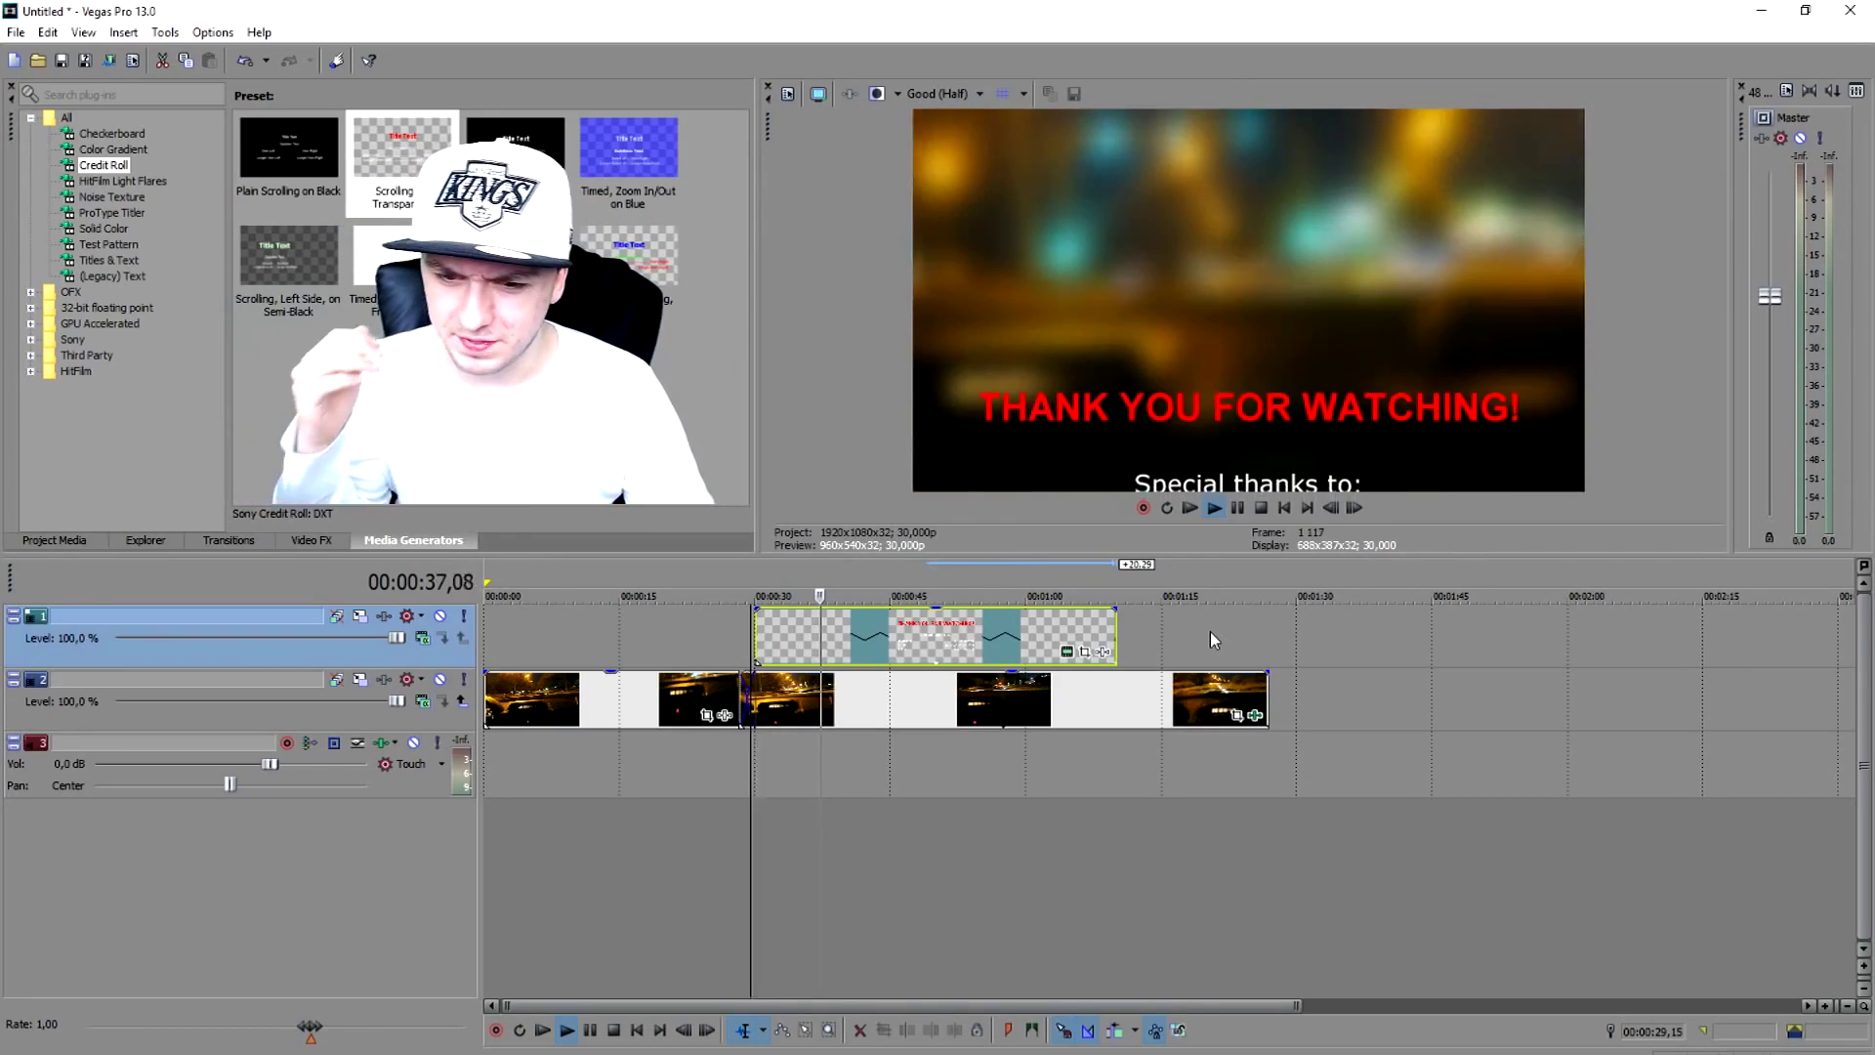
{"action": "key", "text": "ctrl+z"}
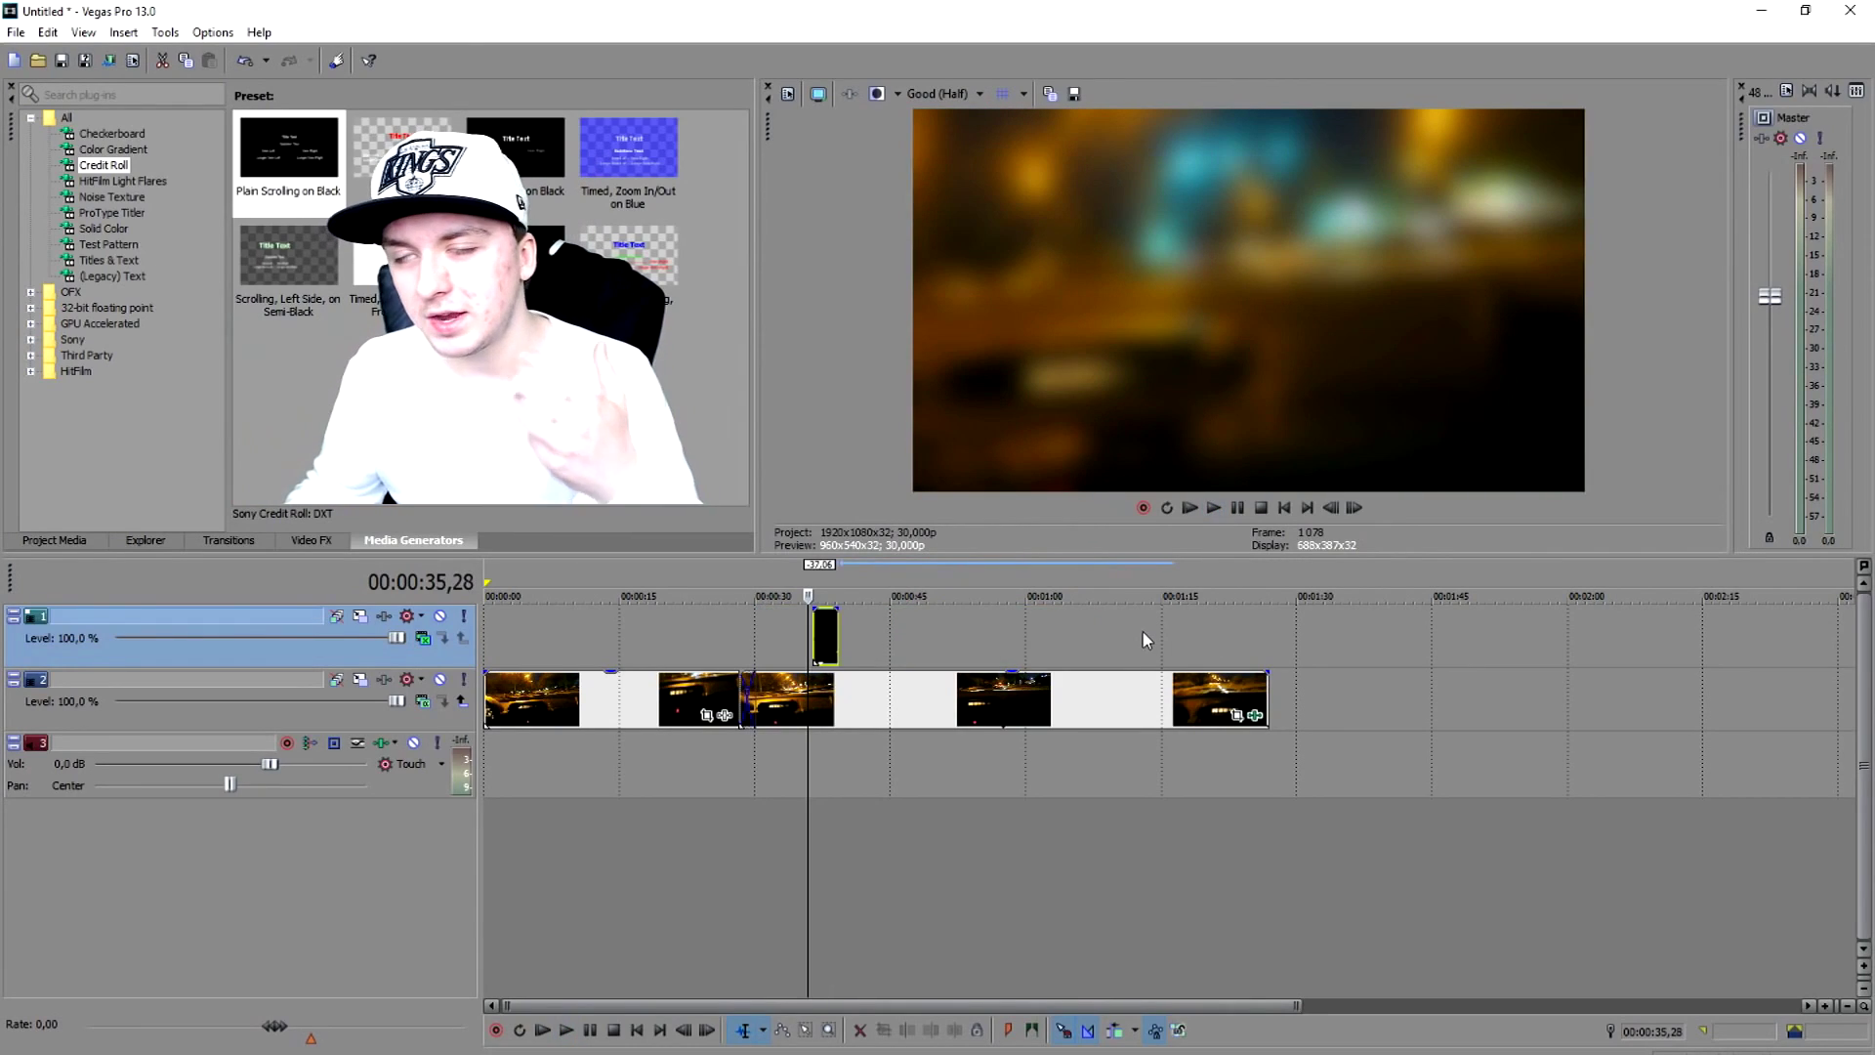
Step: Scrub through the plain scrolling credit roll event from 00:00:37,00 to past its end to review how it scrolls over the footage
{"action": "scroll", "coordinate": [1103, 613], "scroll_direction": "up", "scroll_amount": 4}
{"action": "left_click", "coordinate": [1187, 593]}
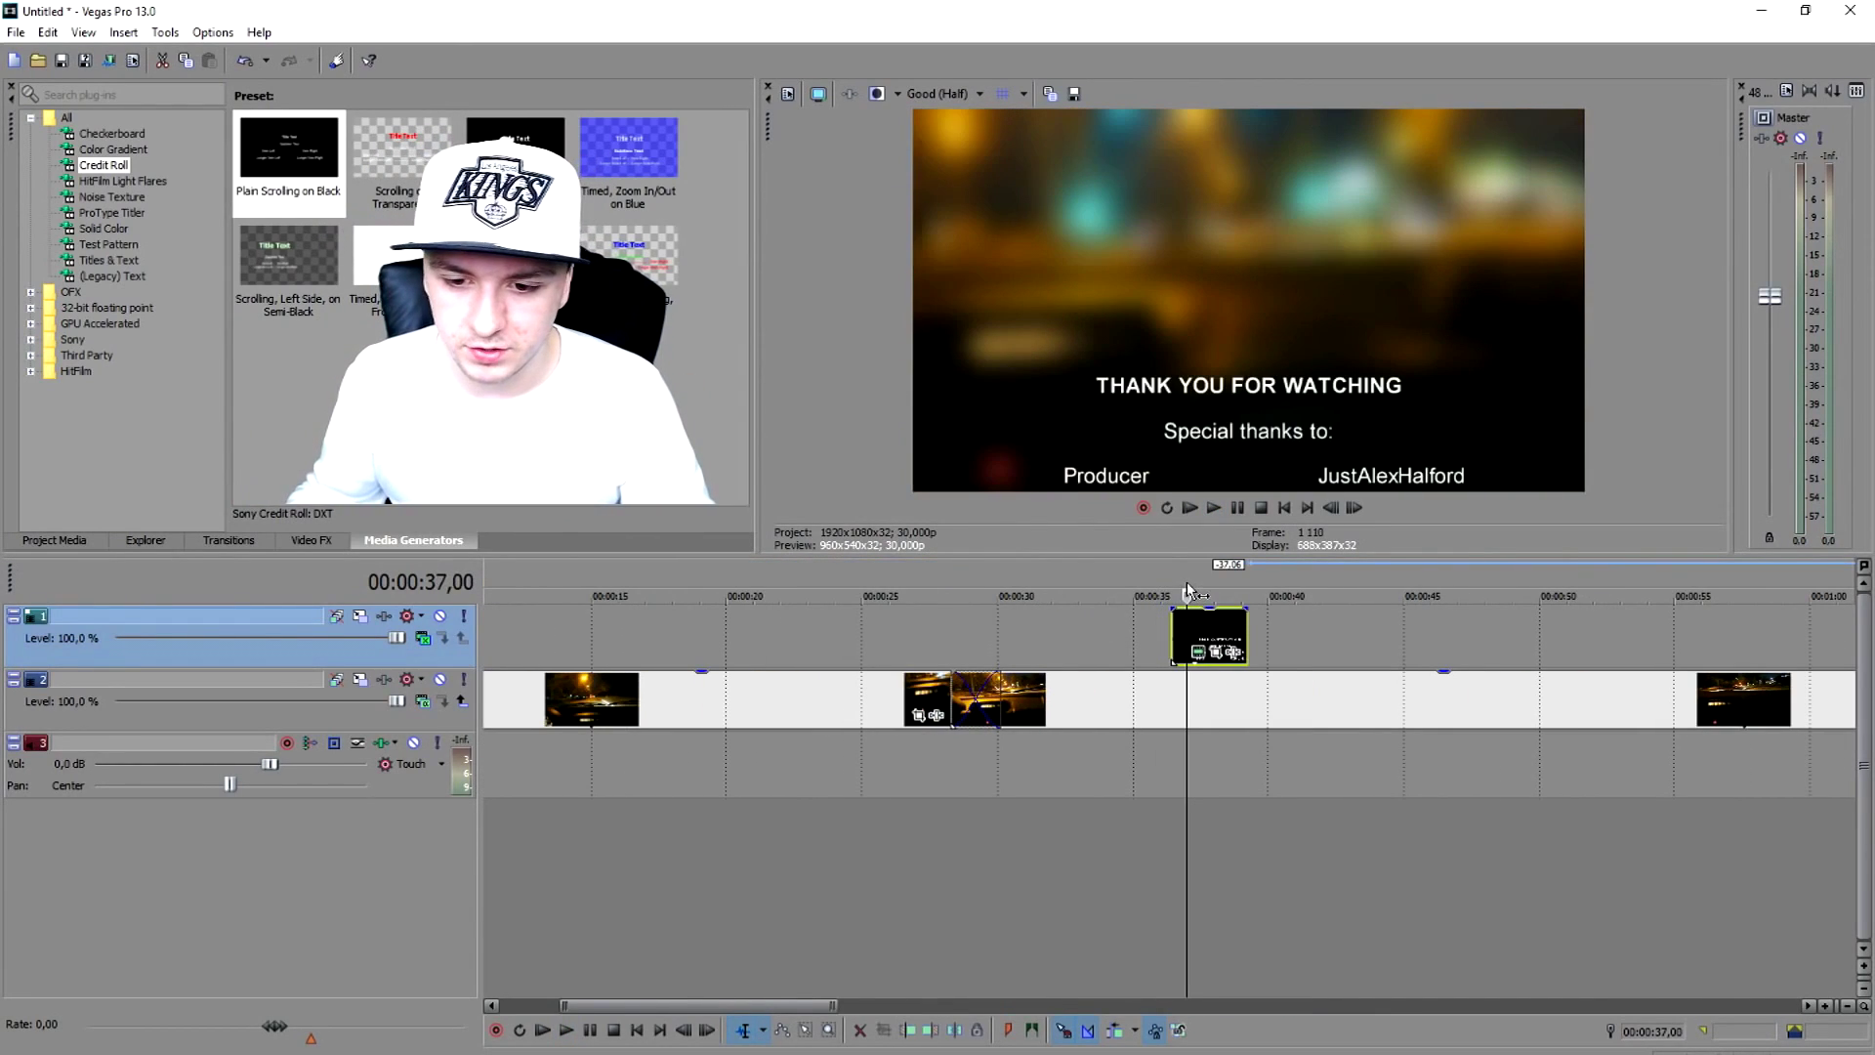
{"action": "left_click", "coordinate": [1227, 577]}
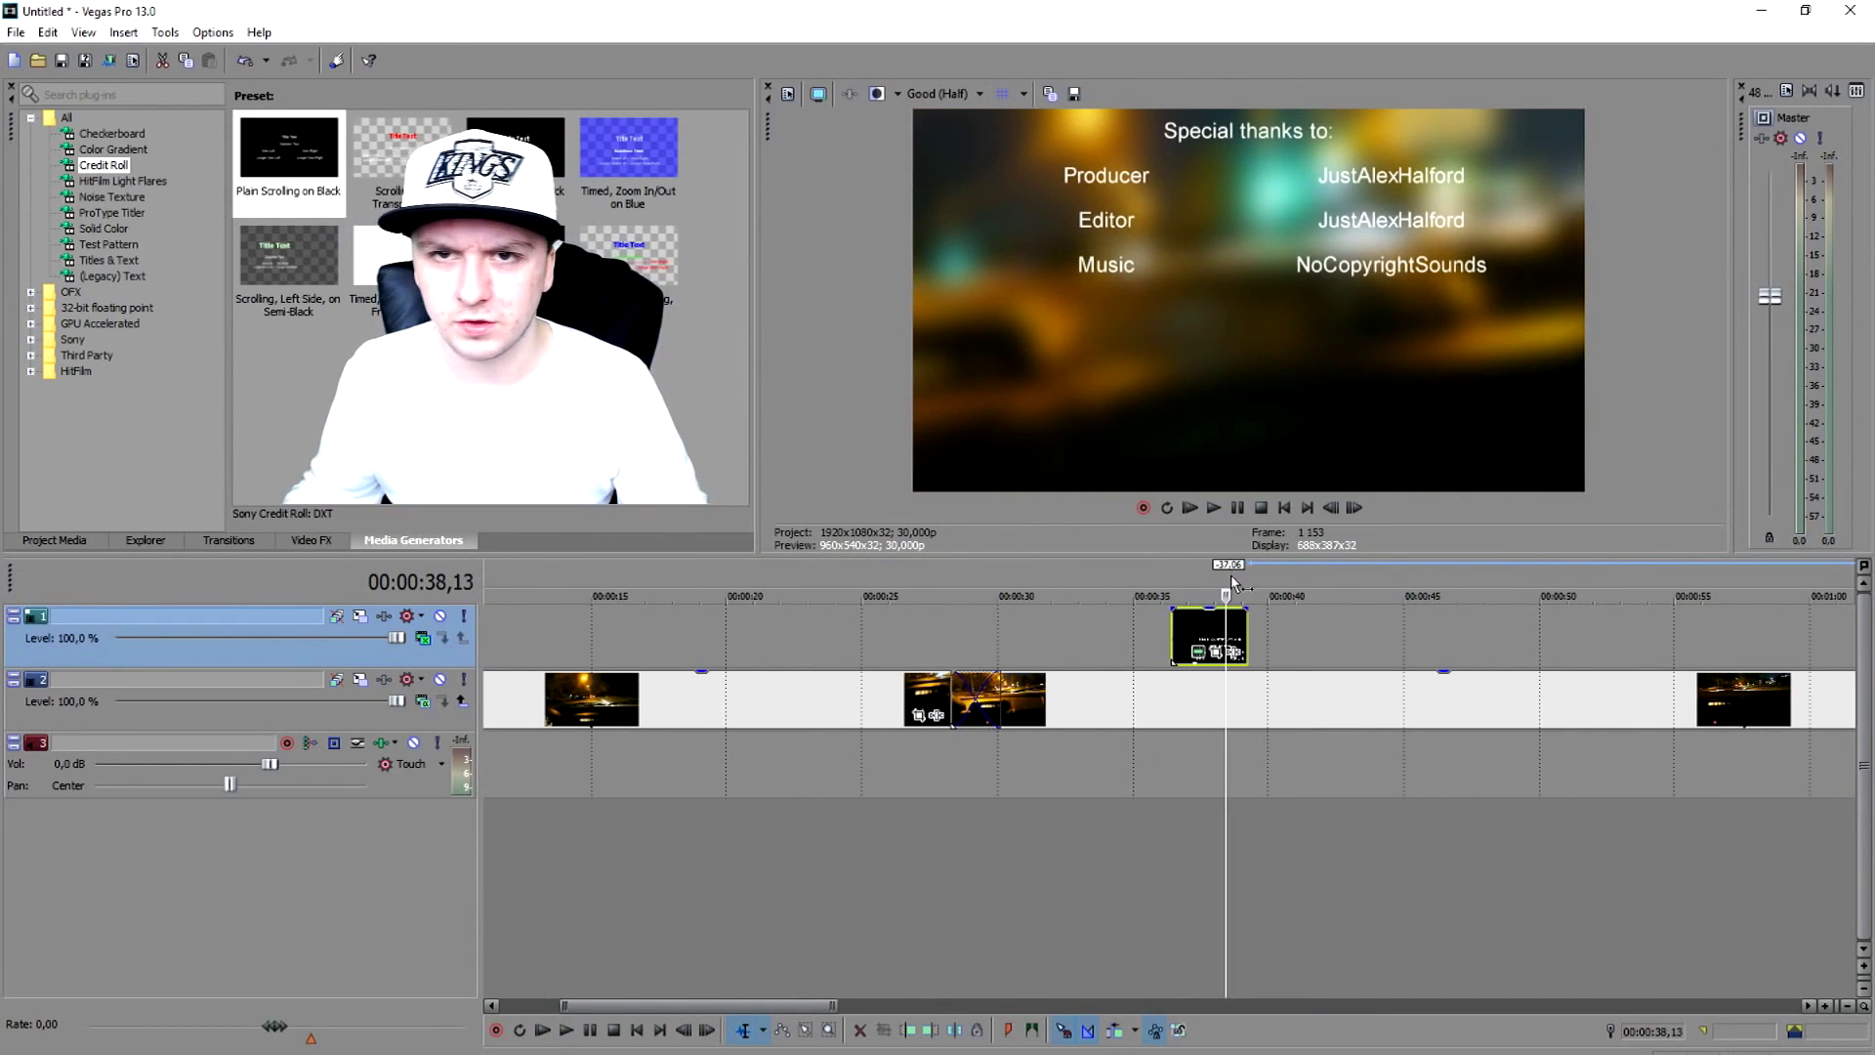
{"action": "left_click_drag", "start_coordinate": [1236, 576], "coordinate": [1386, 578]}
{"action": "scroll", "coordinate": [1074, 576], "scroll_direction": "down", "scroll_amount": 2}
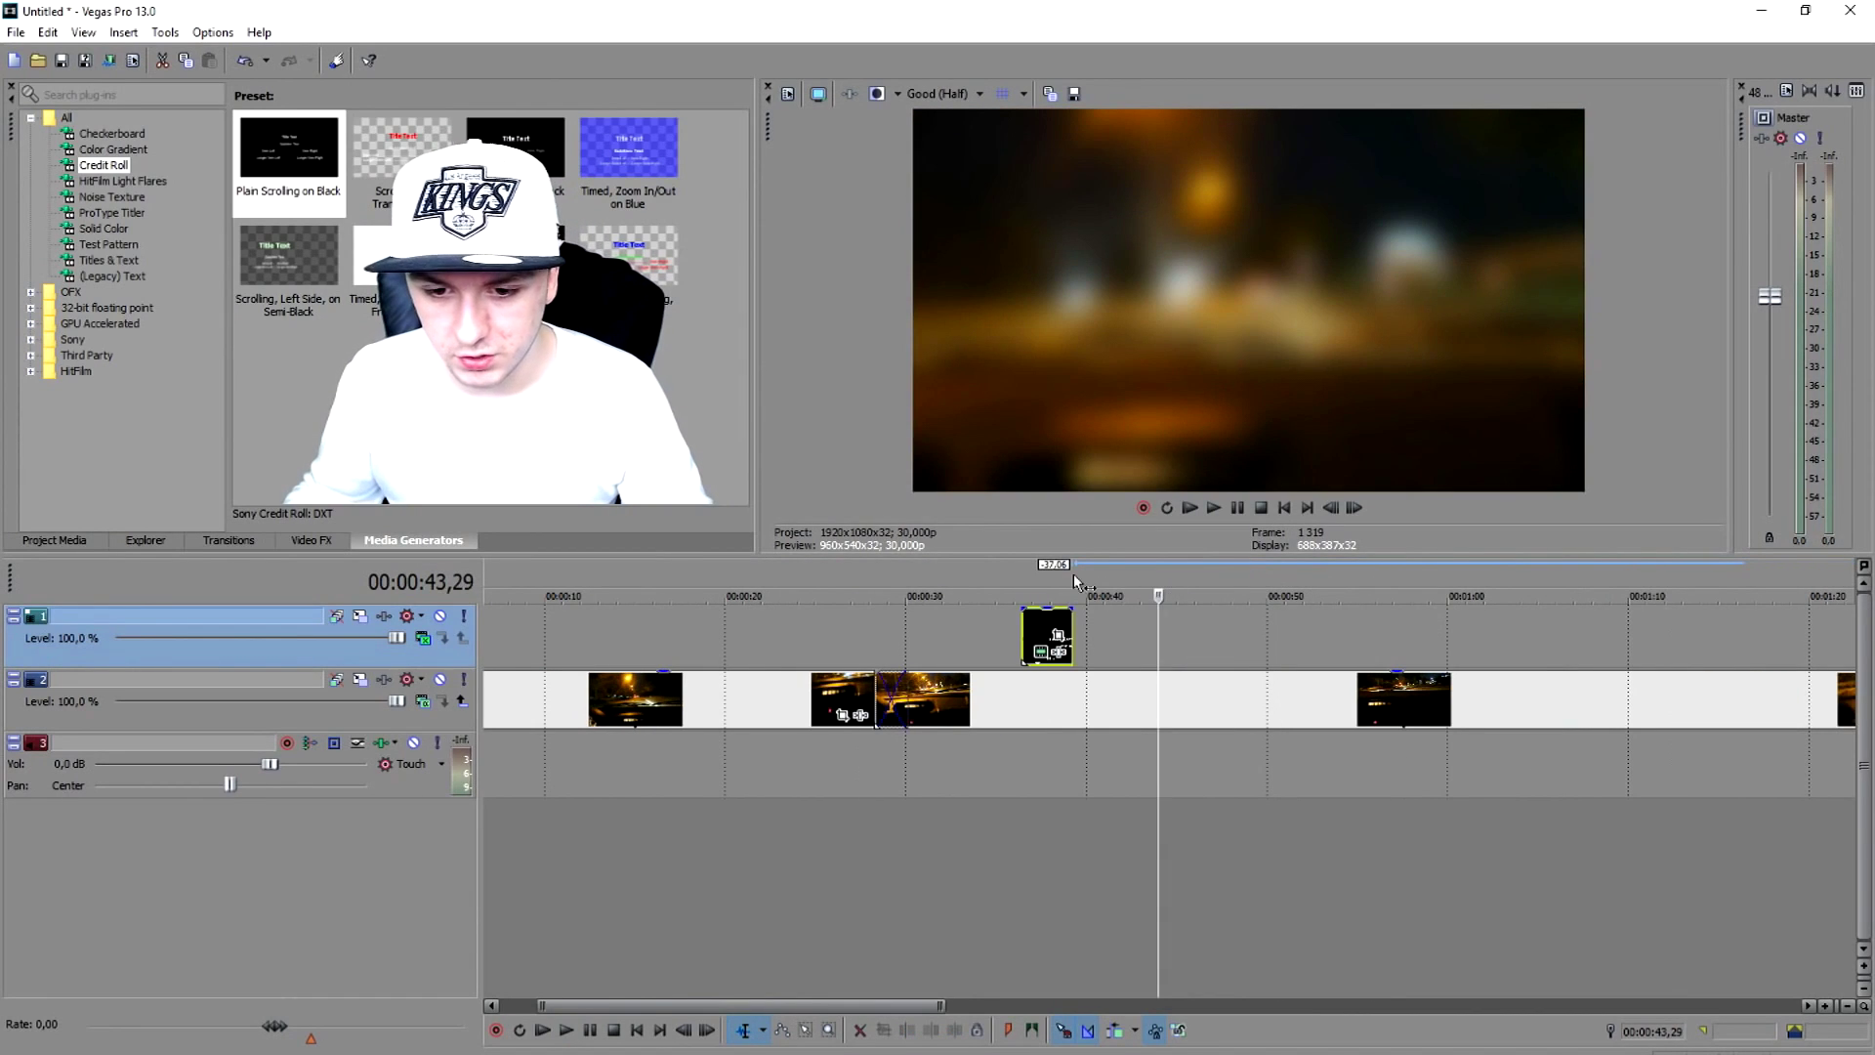
{"action": "left_click", "coordinate": [1074, 574]}
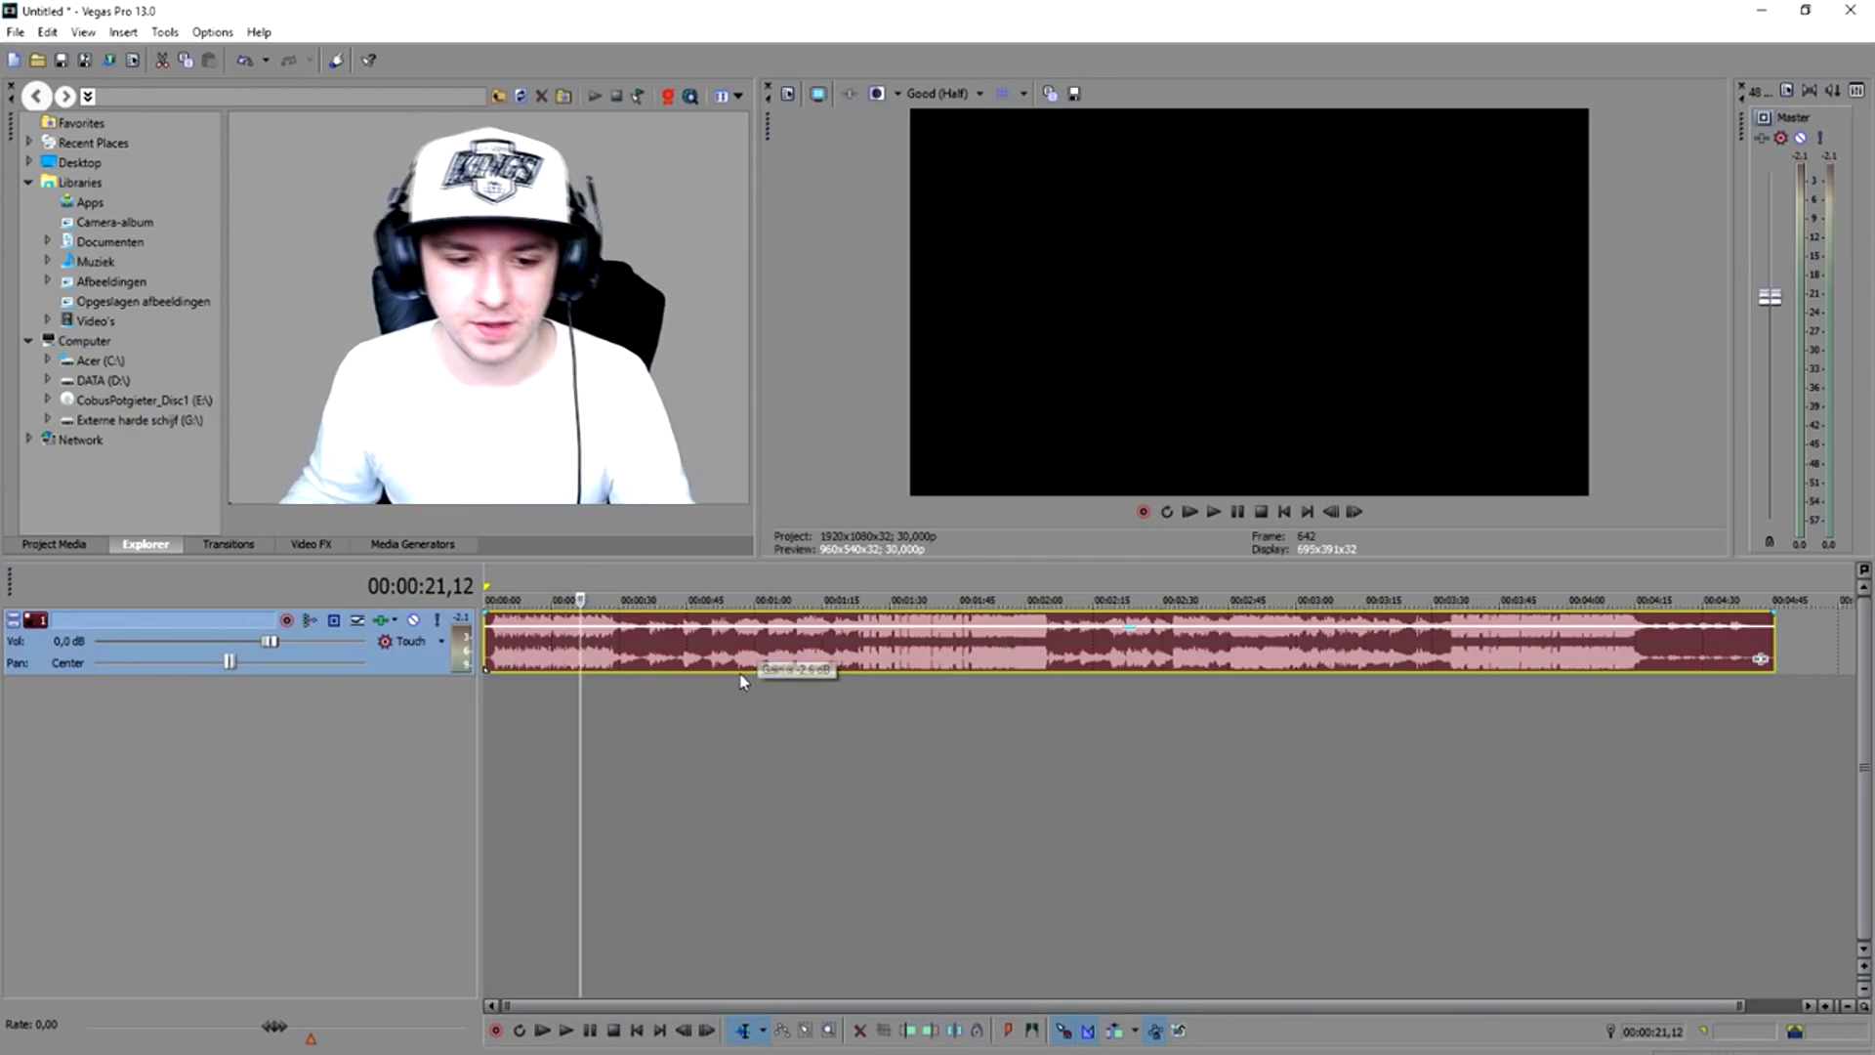
Step: Play the opening of the music track, restarting from about 00:00:01,19, to hear the original sound
{"action": "scroll", "coordinate": [613, 657], "scroll_direction": "up", "scroll_amount": 3}
{"action": "left_click", "coordinate": [1285, 512]}
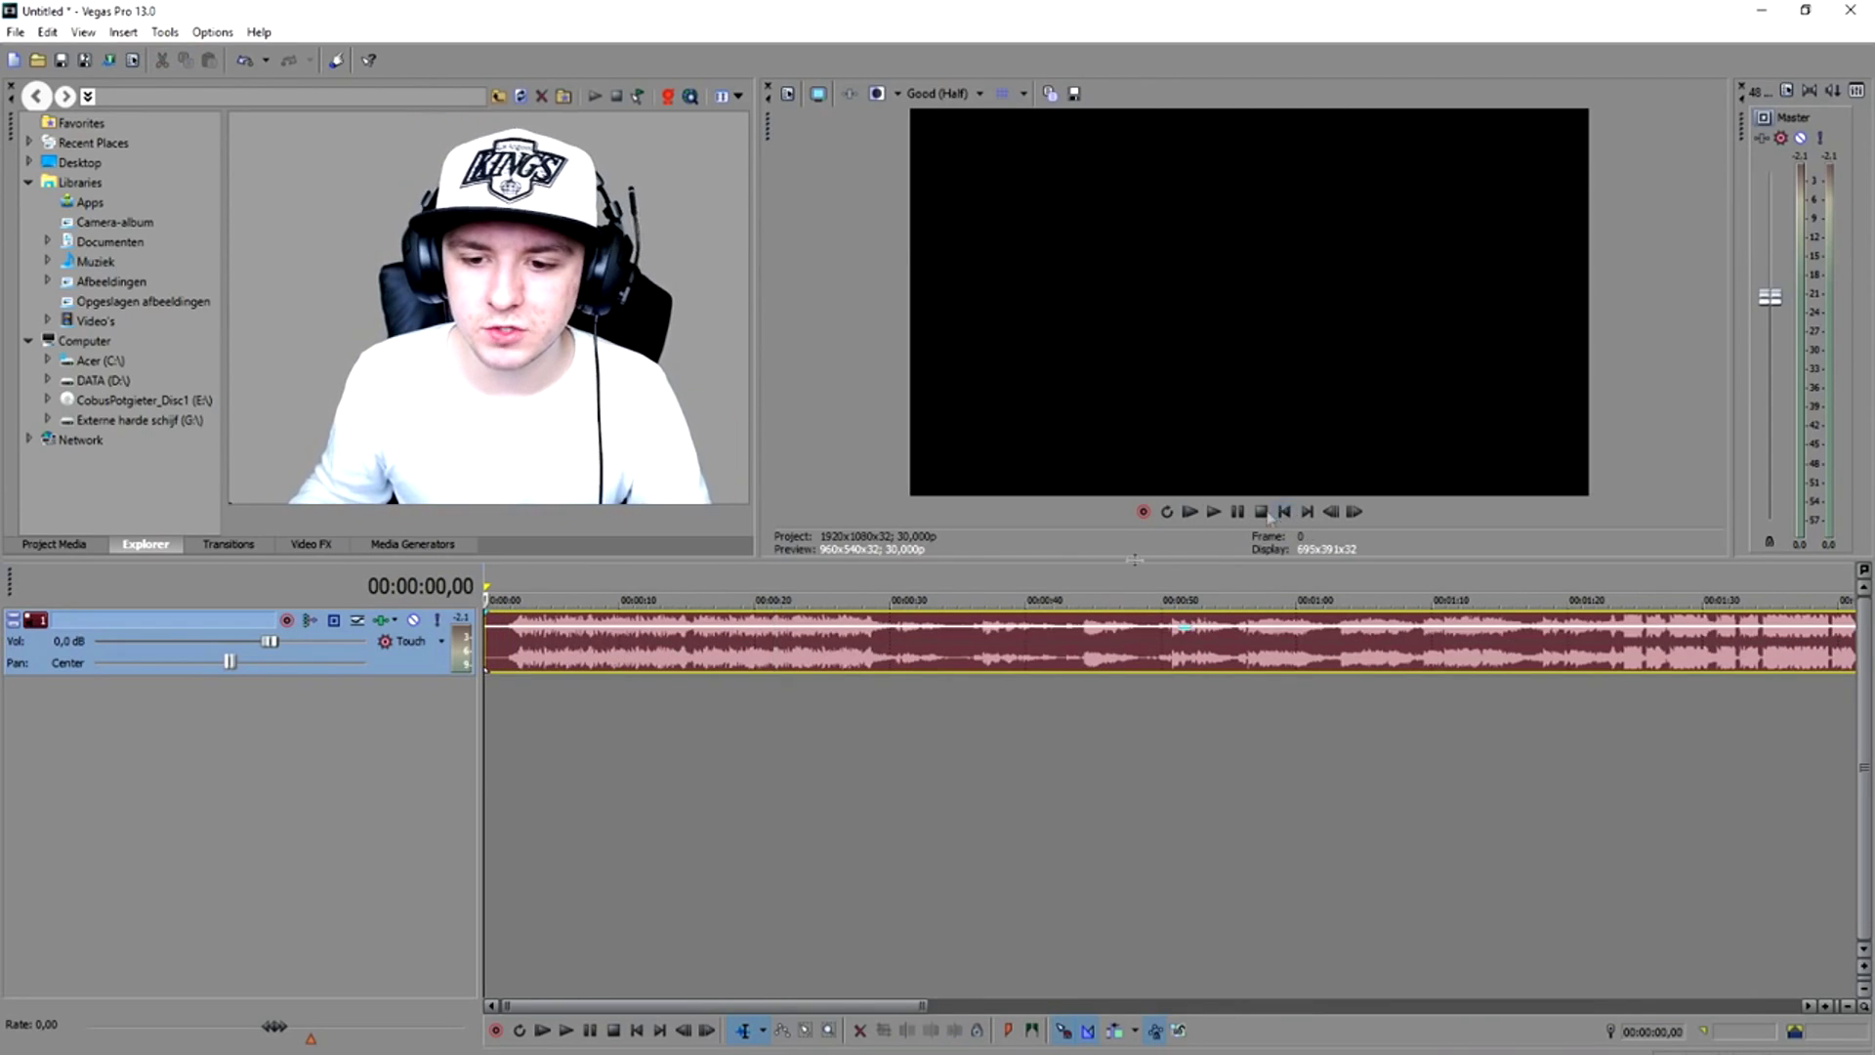
{"action": "scroll", "coordinate": [671, 620], "scroll_direction": "up", "scroll_amount": 4}
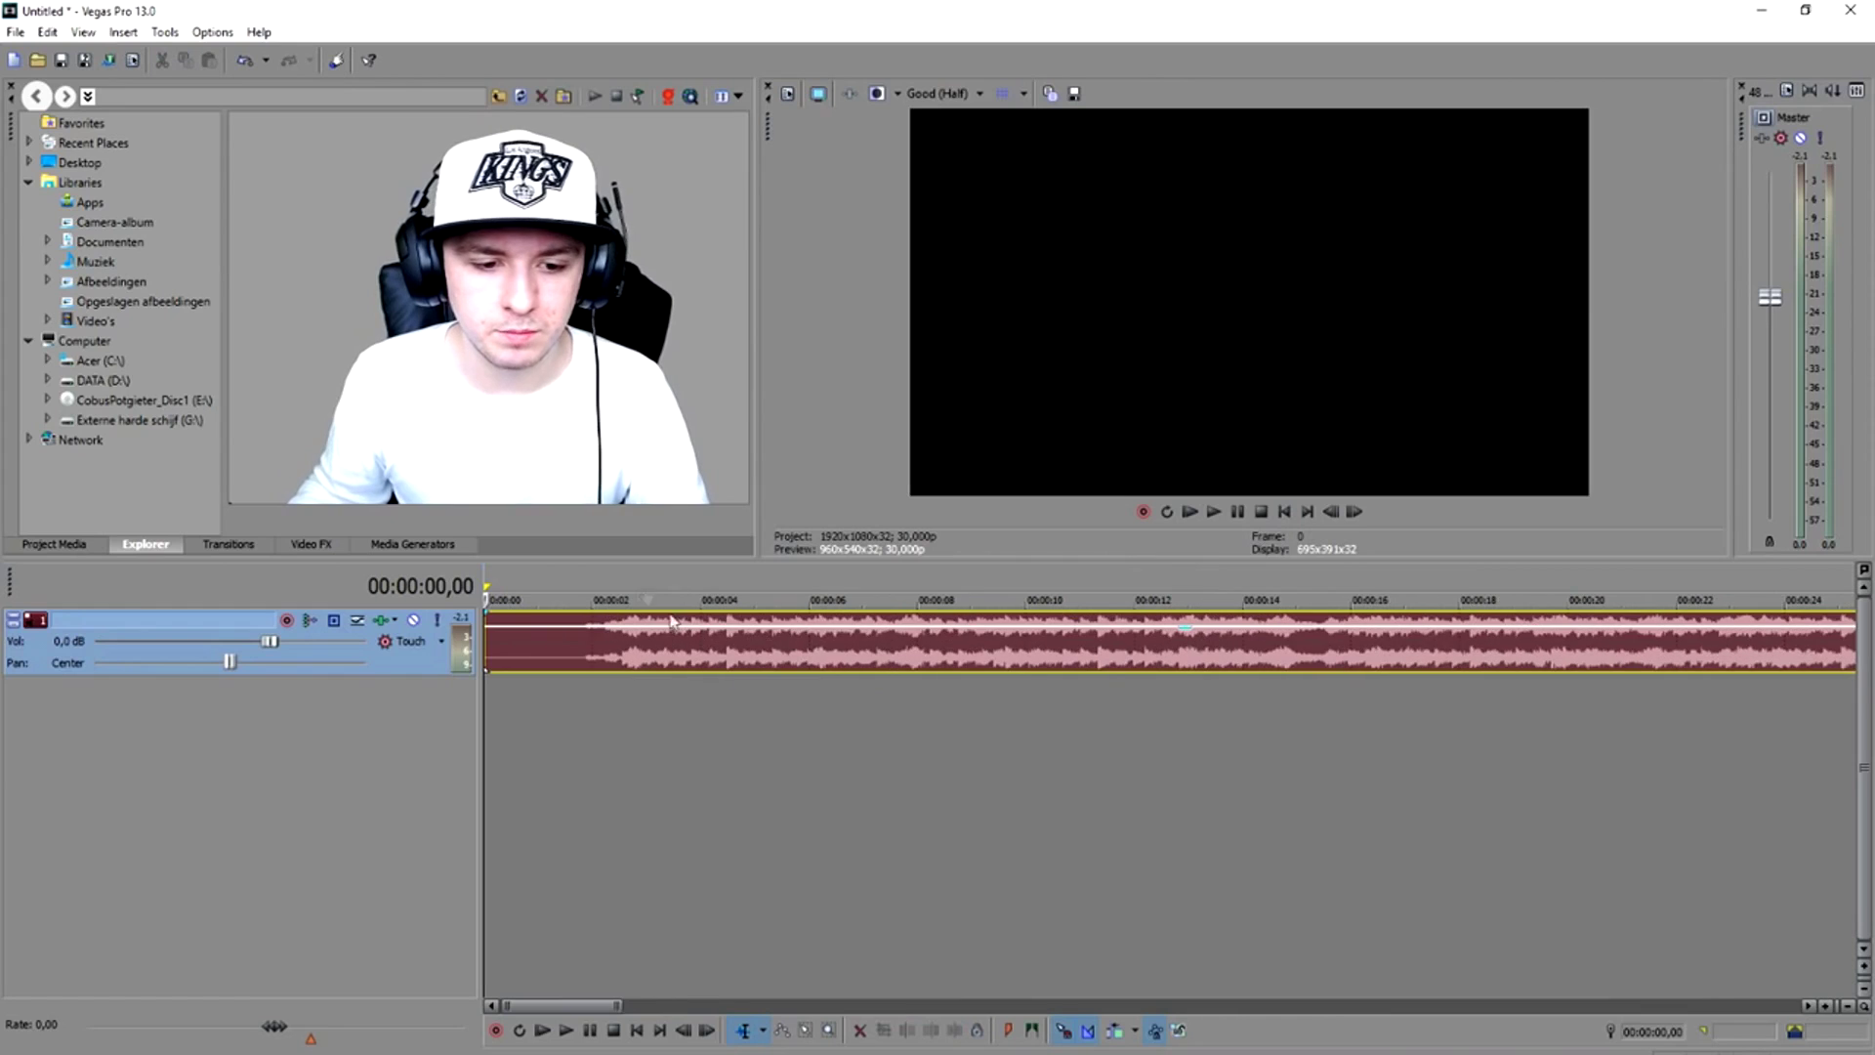
{"action": "key", "text": "space"}
{"action": "left_click", "coordinate": [563, 576]}
{"action": "key", "text": "space"}
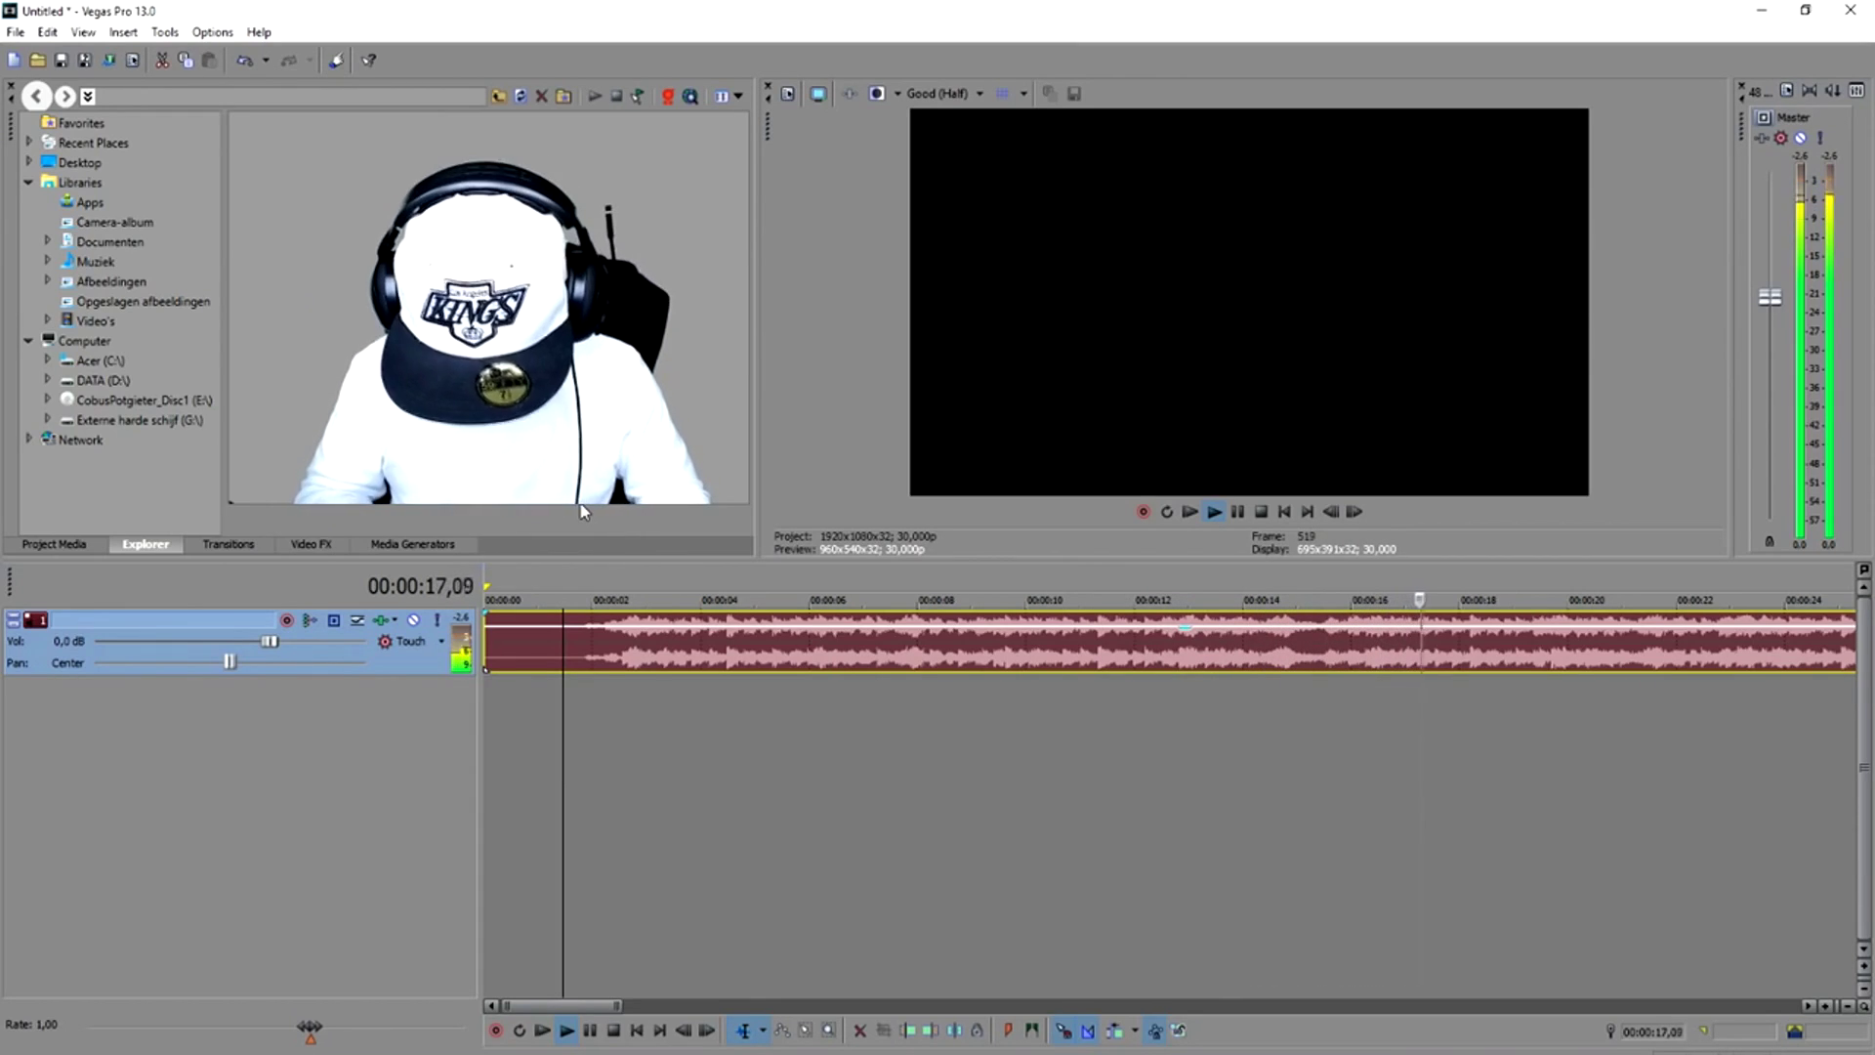
{"action": "key", "text": "space"}
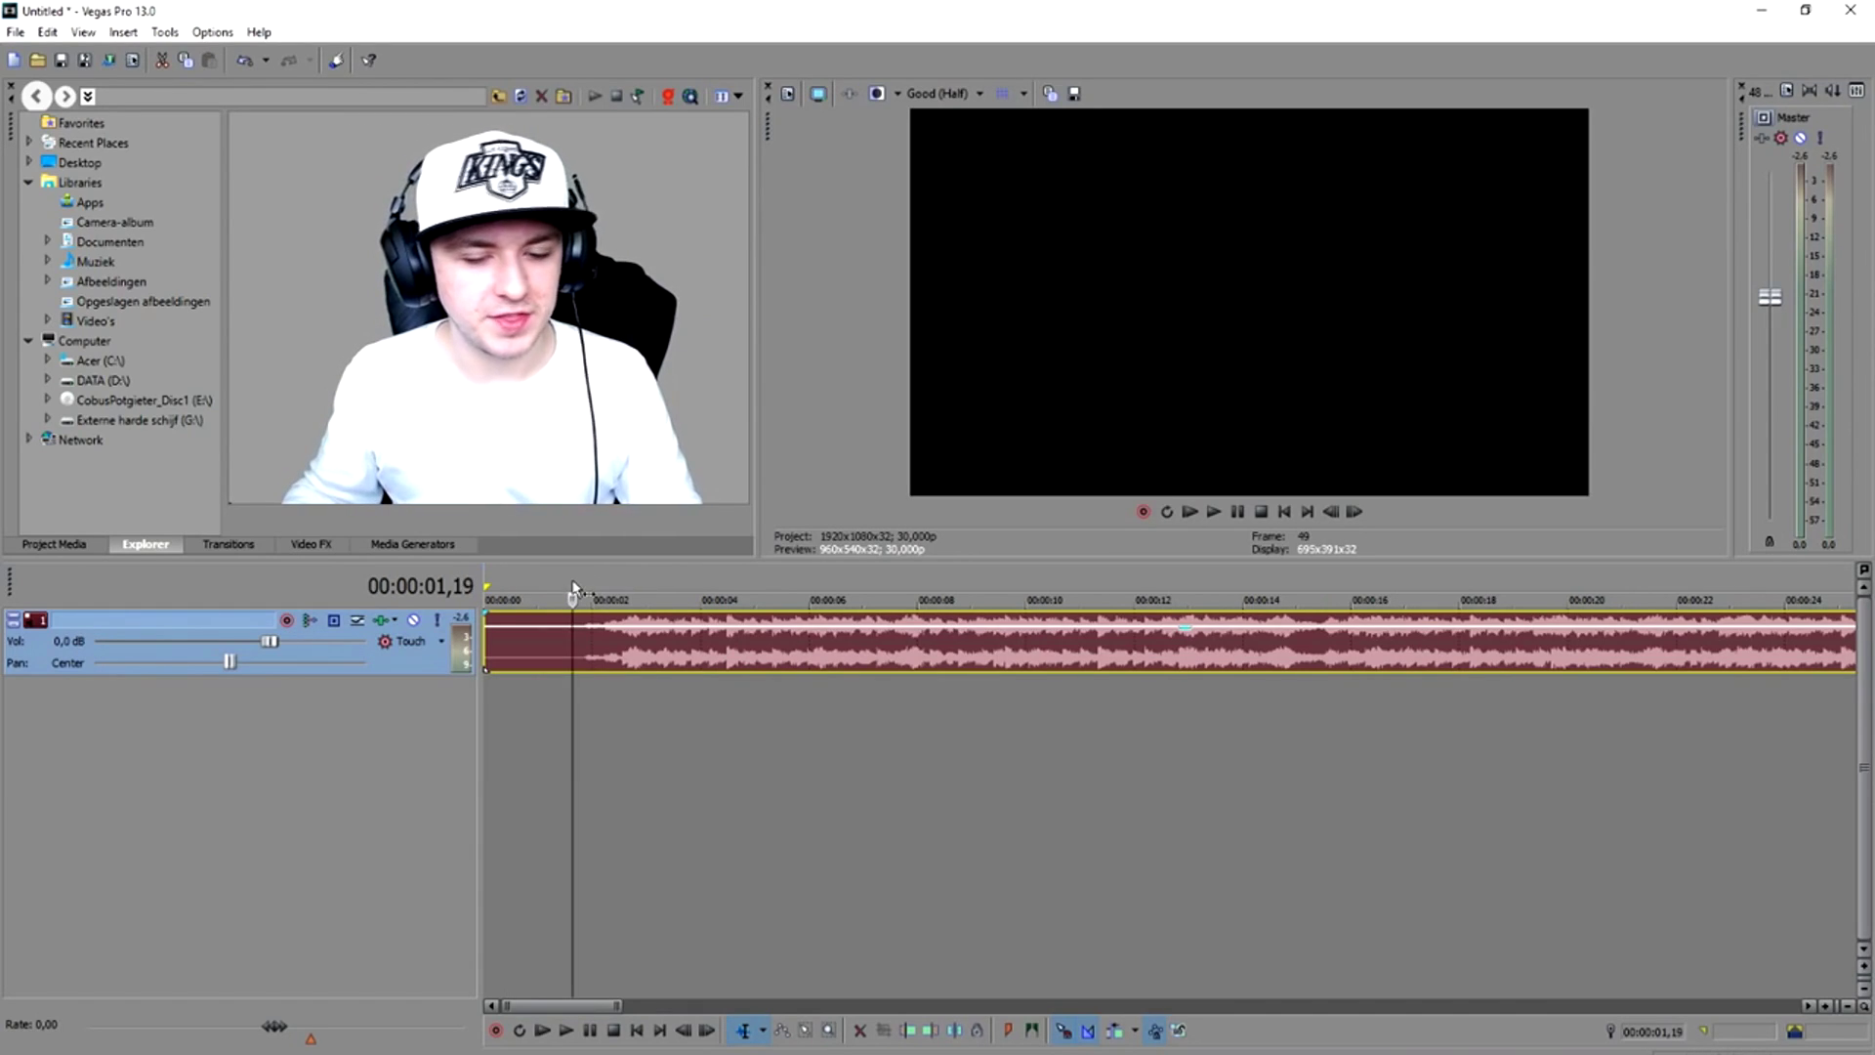
{"action": "key", "text": "space"}
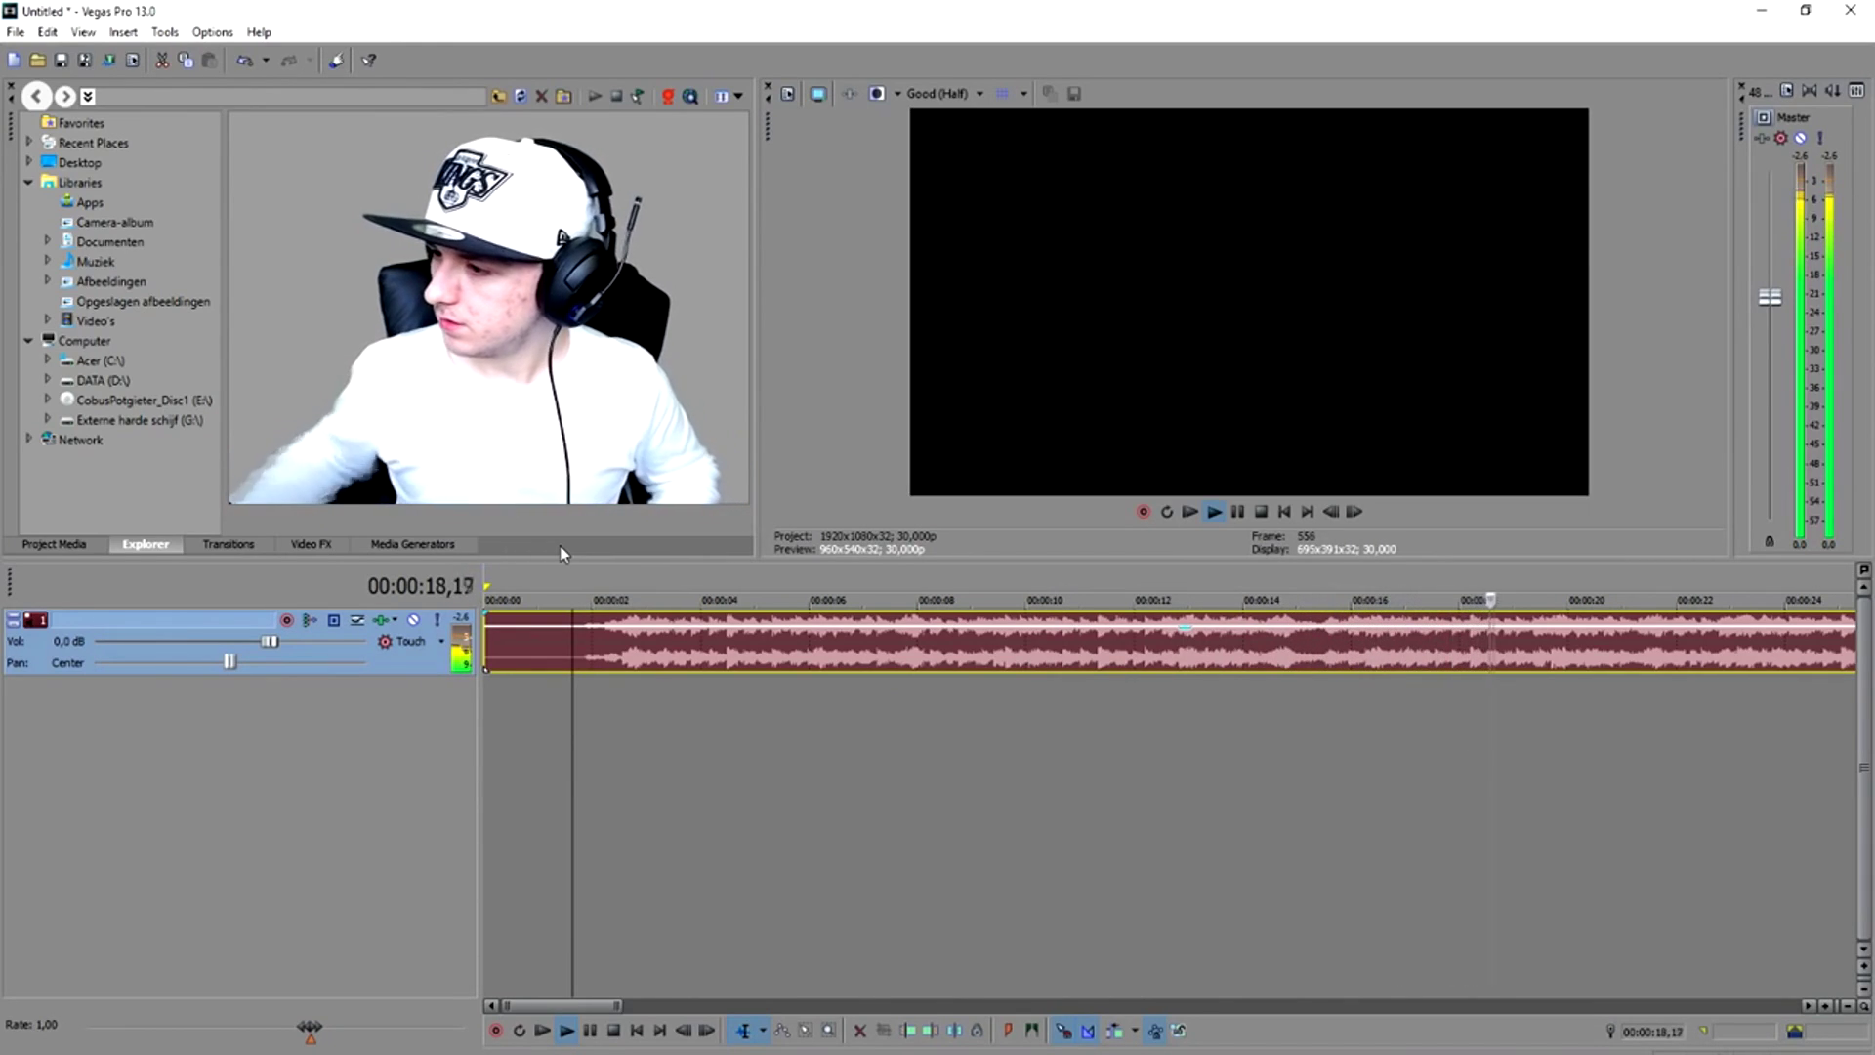
{"action": "key", "text": "space"}
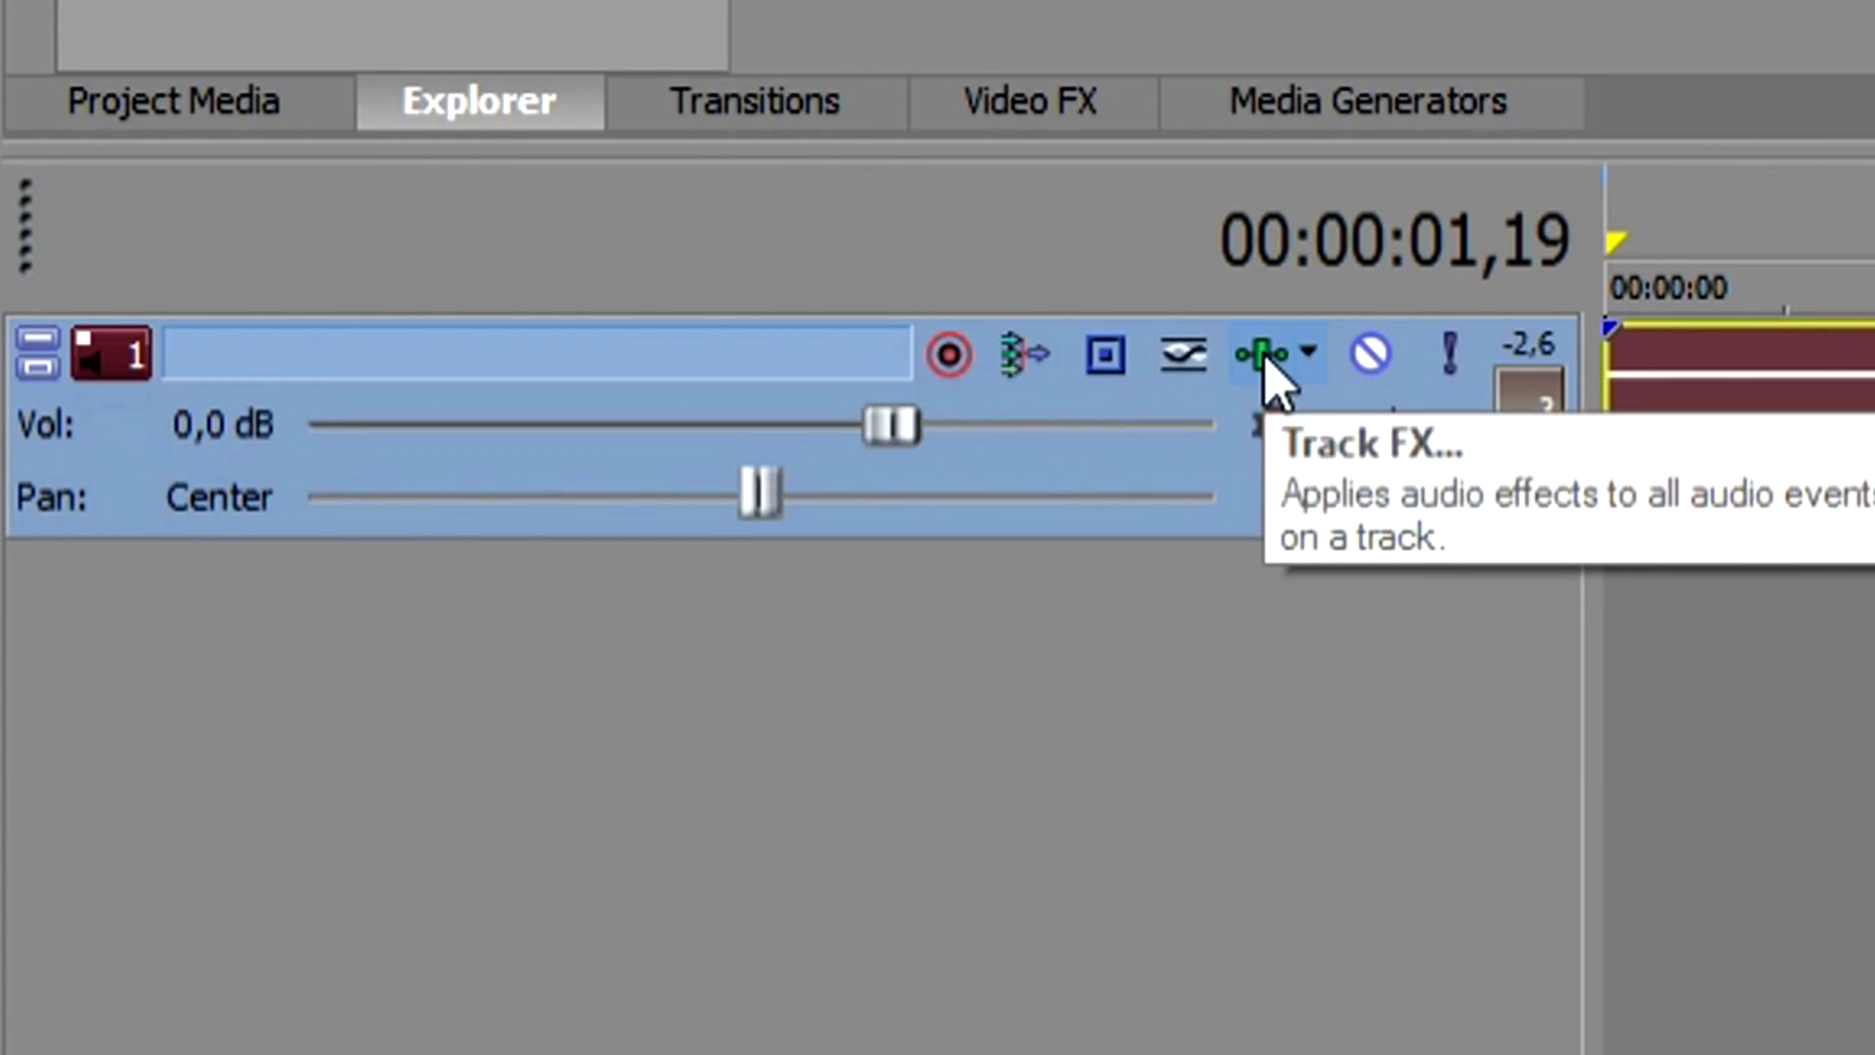
Step: Open the audio effects of track 1, show the Track EQ settings, and move the effects window above the timeline
{"action": "left_click", "coordinate": [1264, 356]}
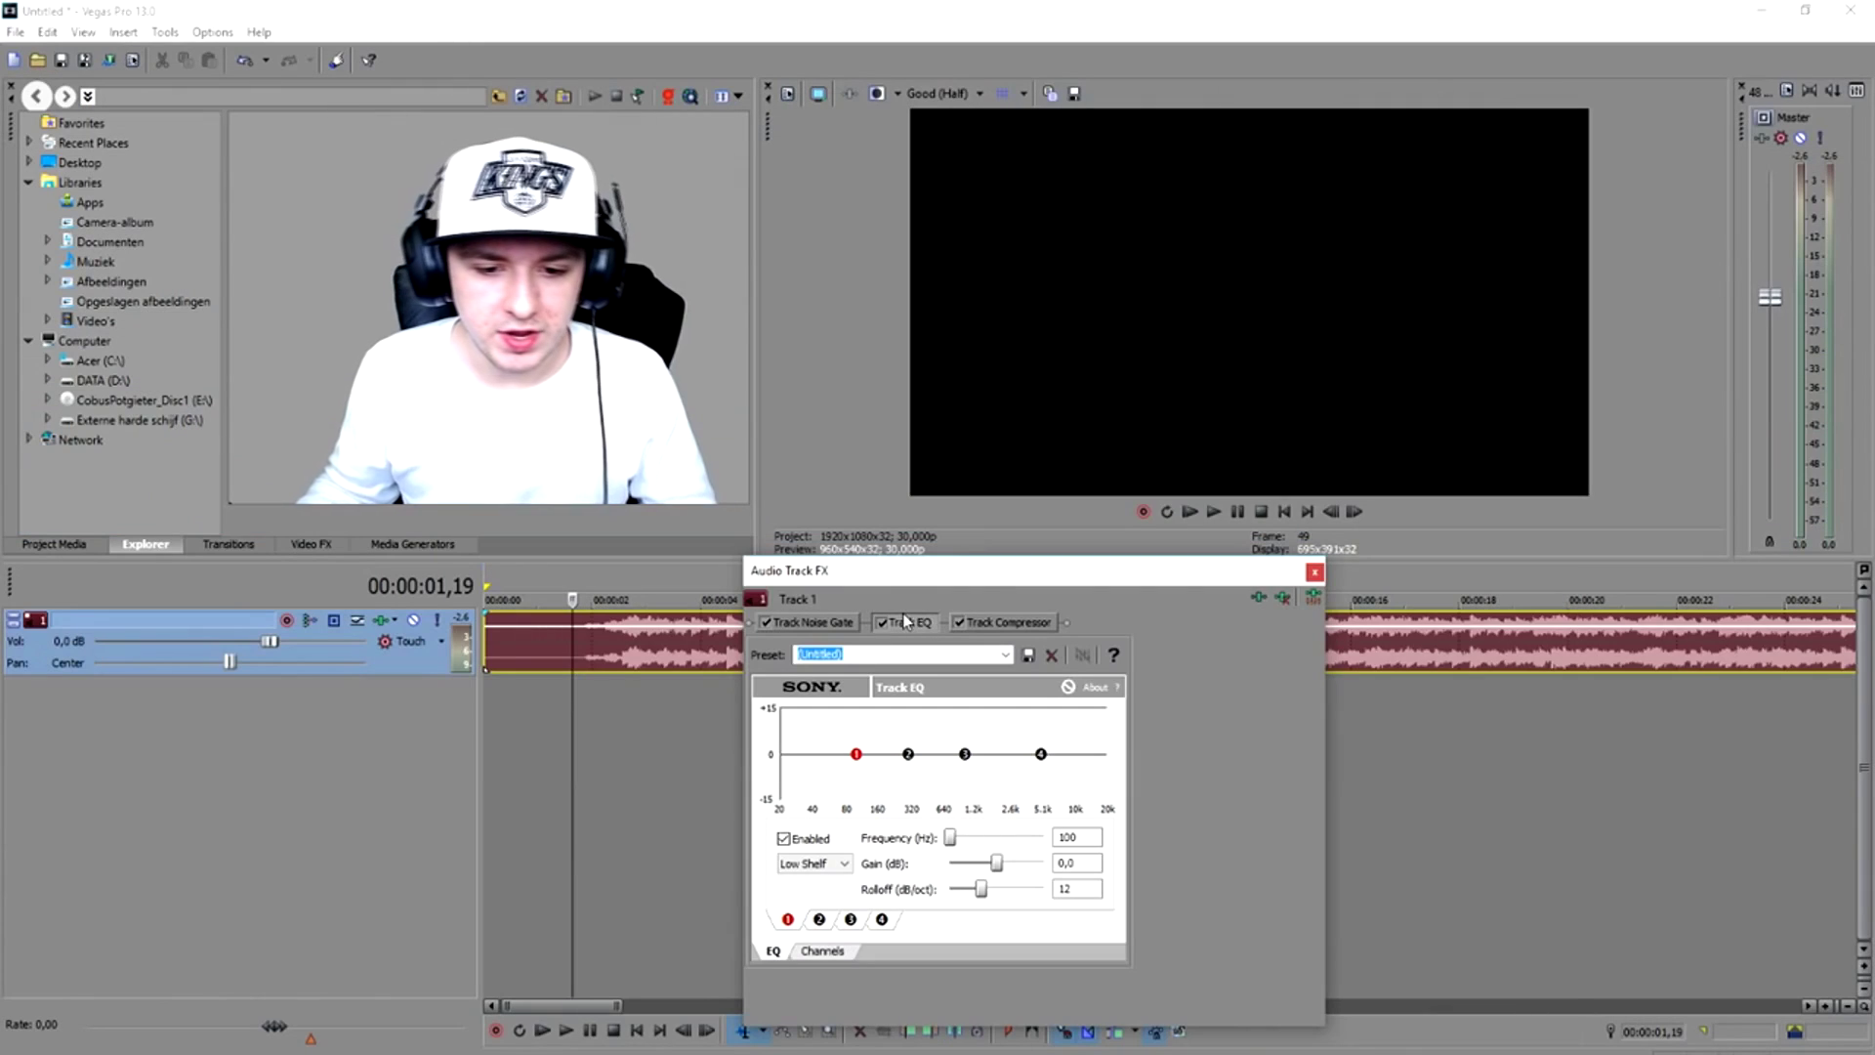
{"action": "left_click", "coordinate": [813, 630]}
{"action": "left_click", "coordinate": [899, 622]}
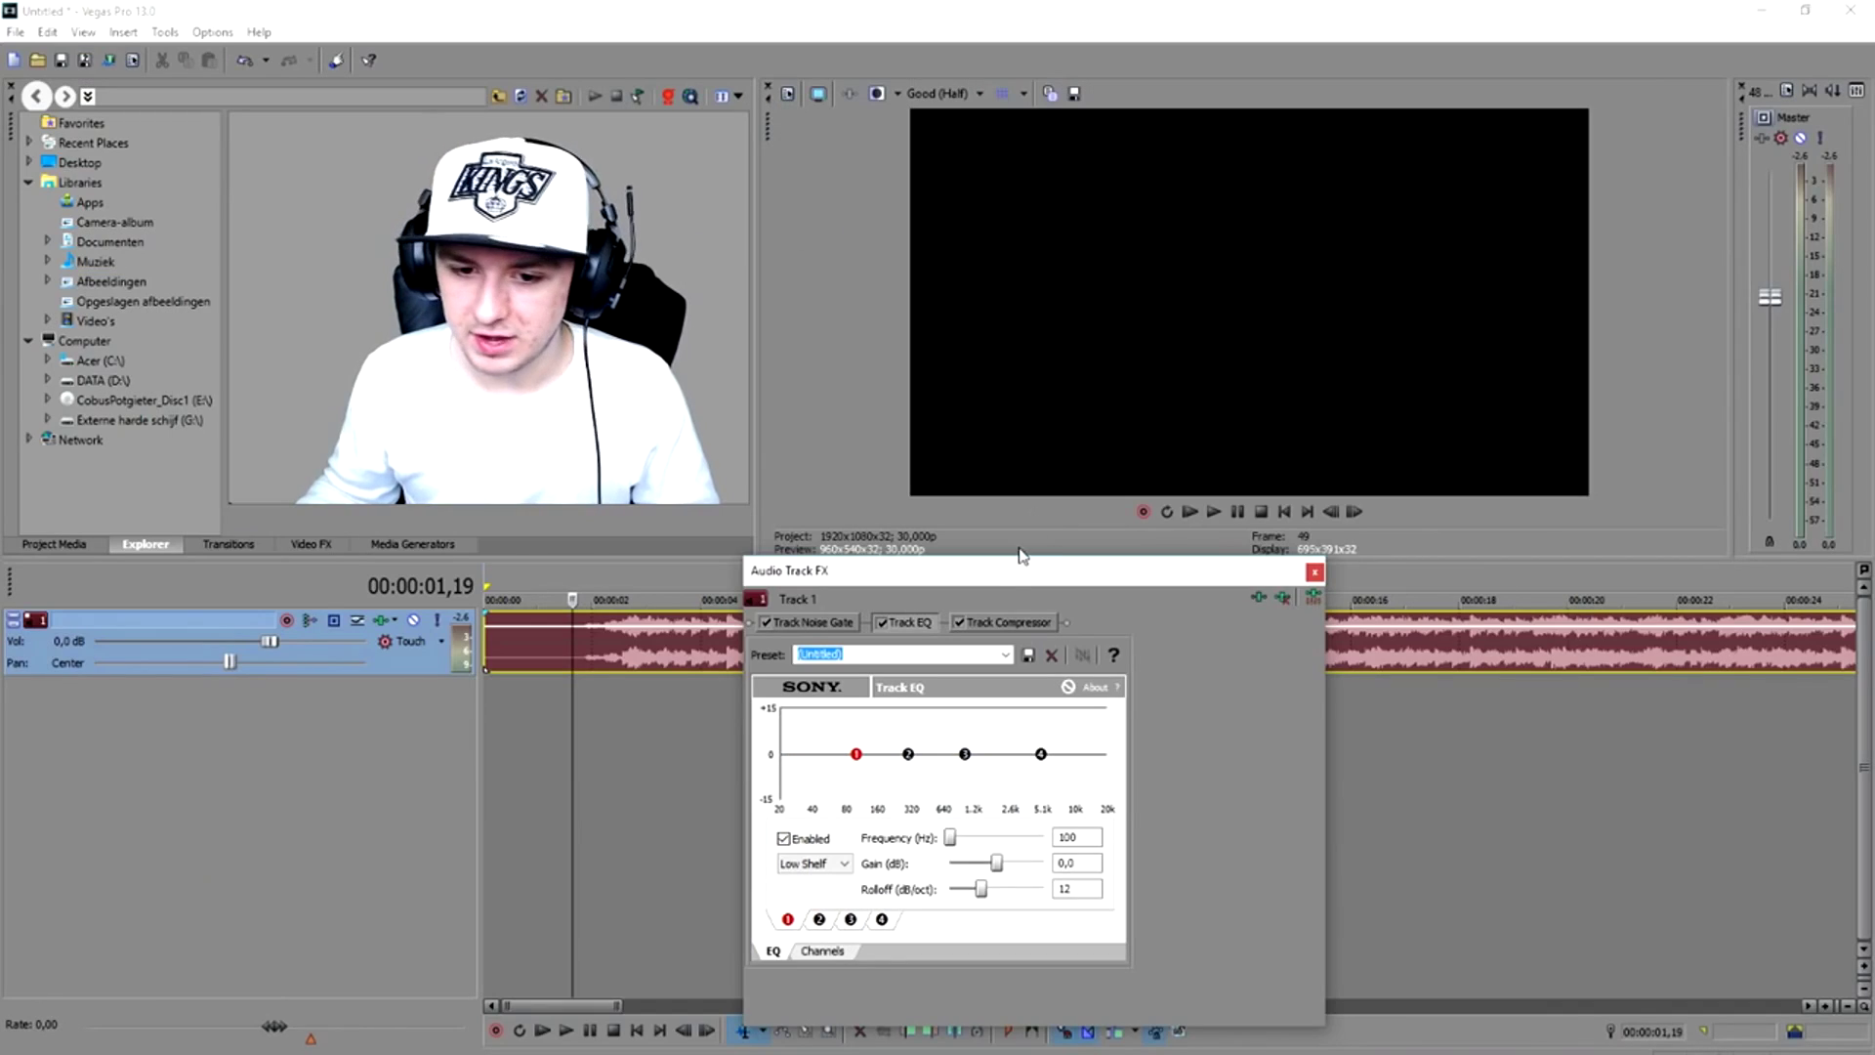
{"action": "left_click_drag", "start_coordinate": [1020, 561], "coordinate": [1223, 259]}
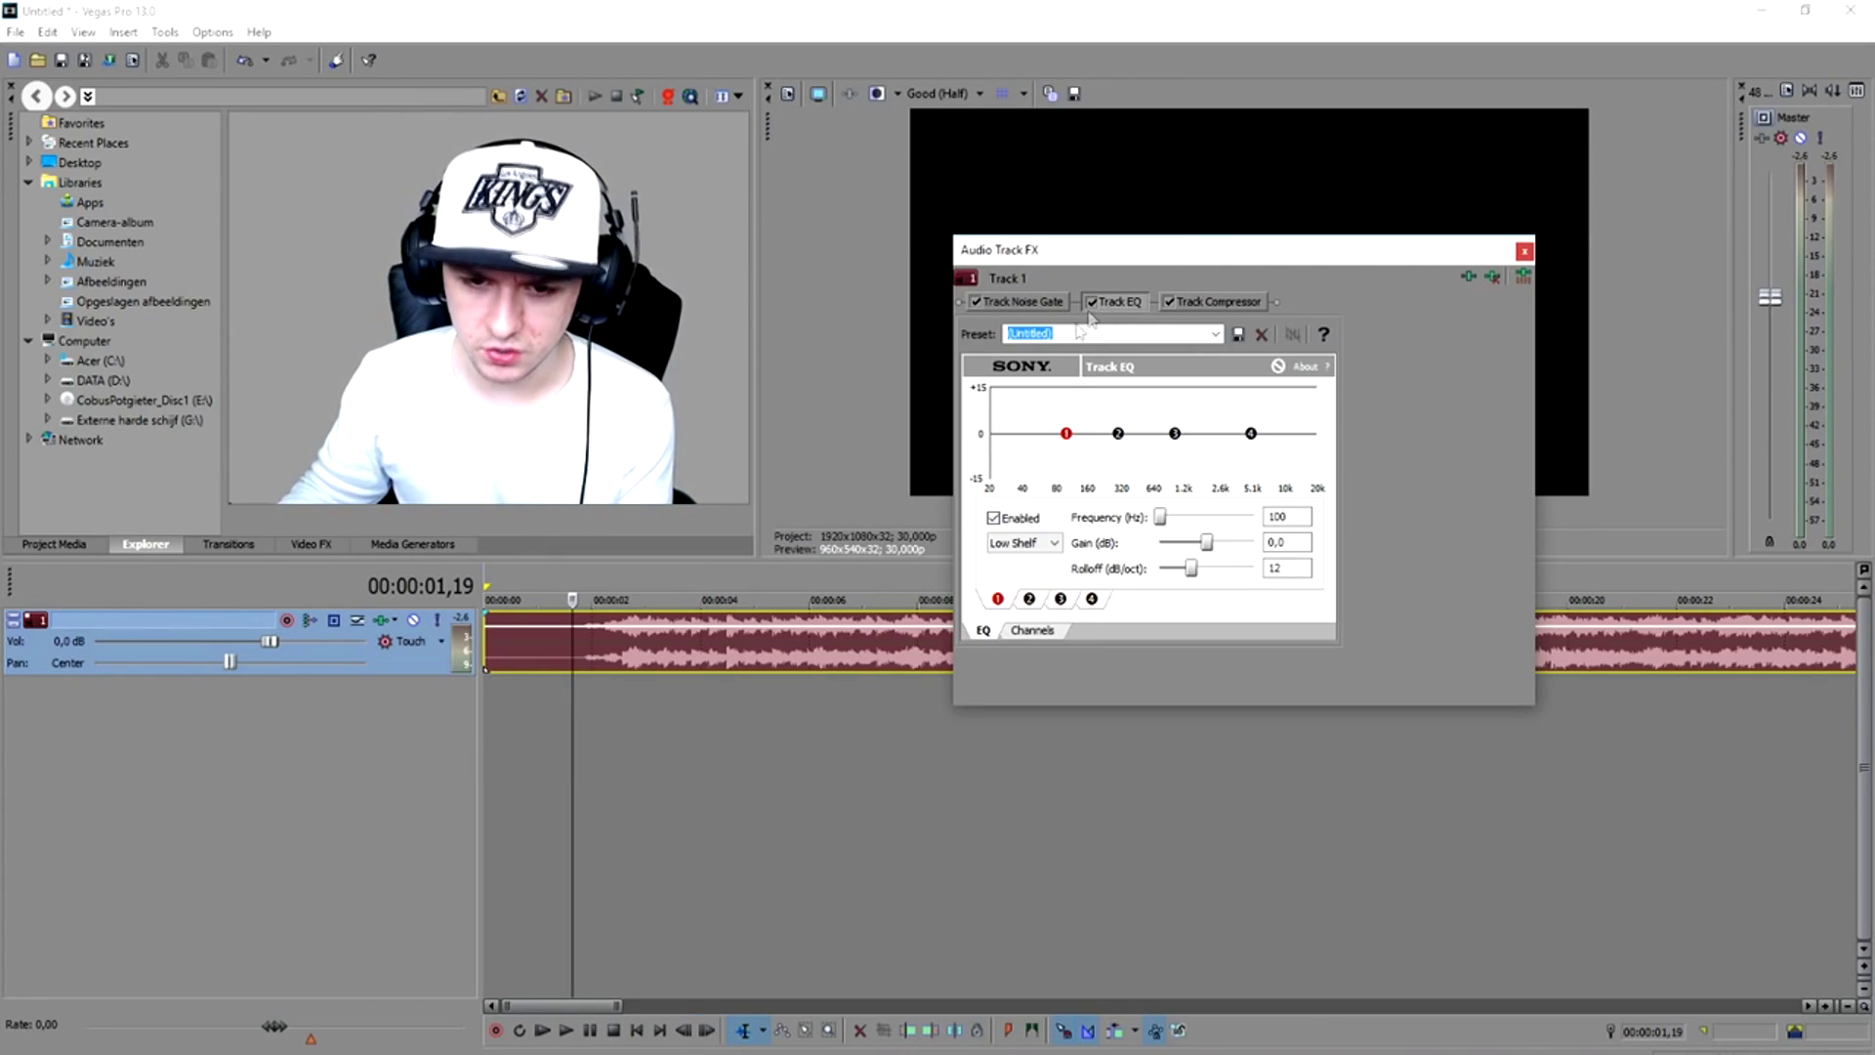
Step: Apply the Track EQ preset "[Sys] Boost frequencies above 7 kHz" to the audio track
{"action": "left_click", "coordinate": [1216, 334]}
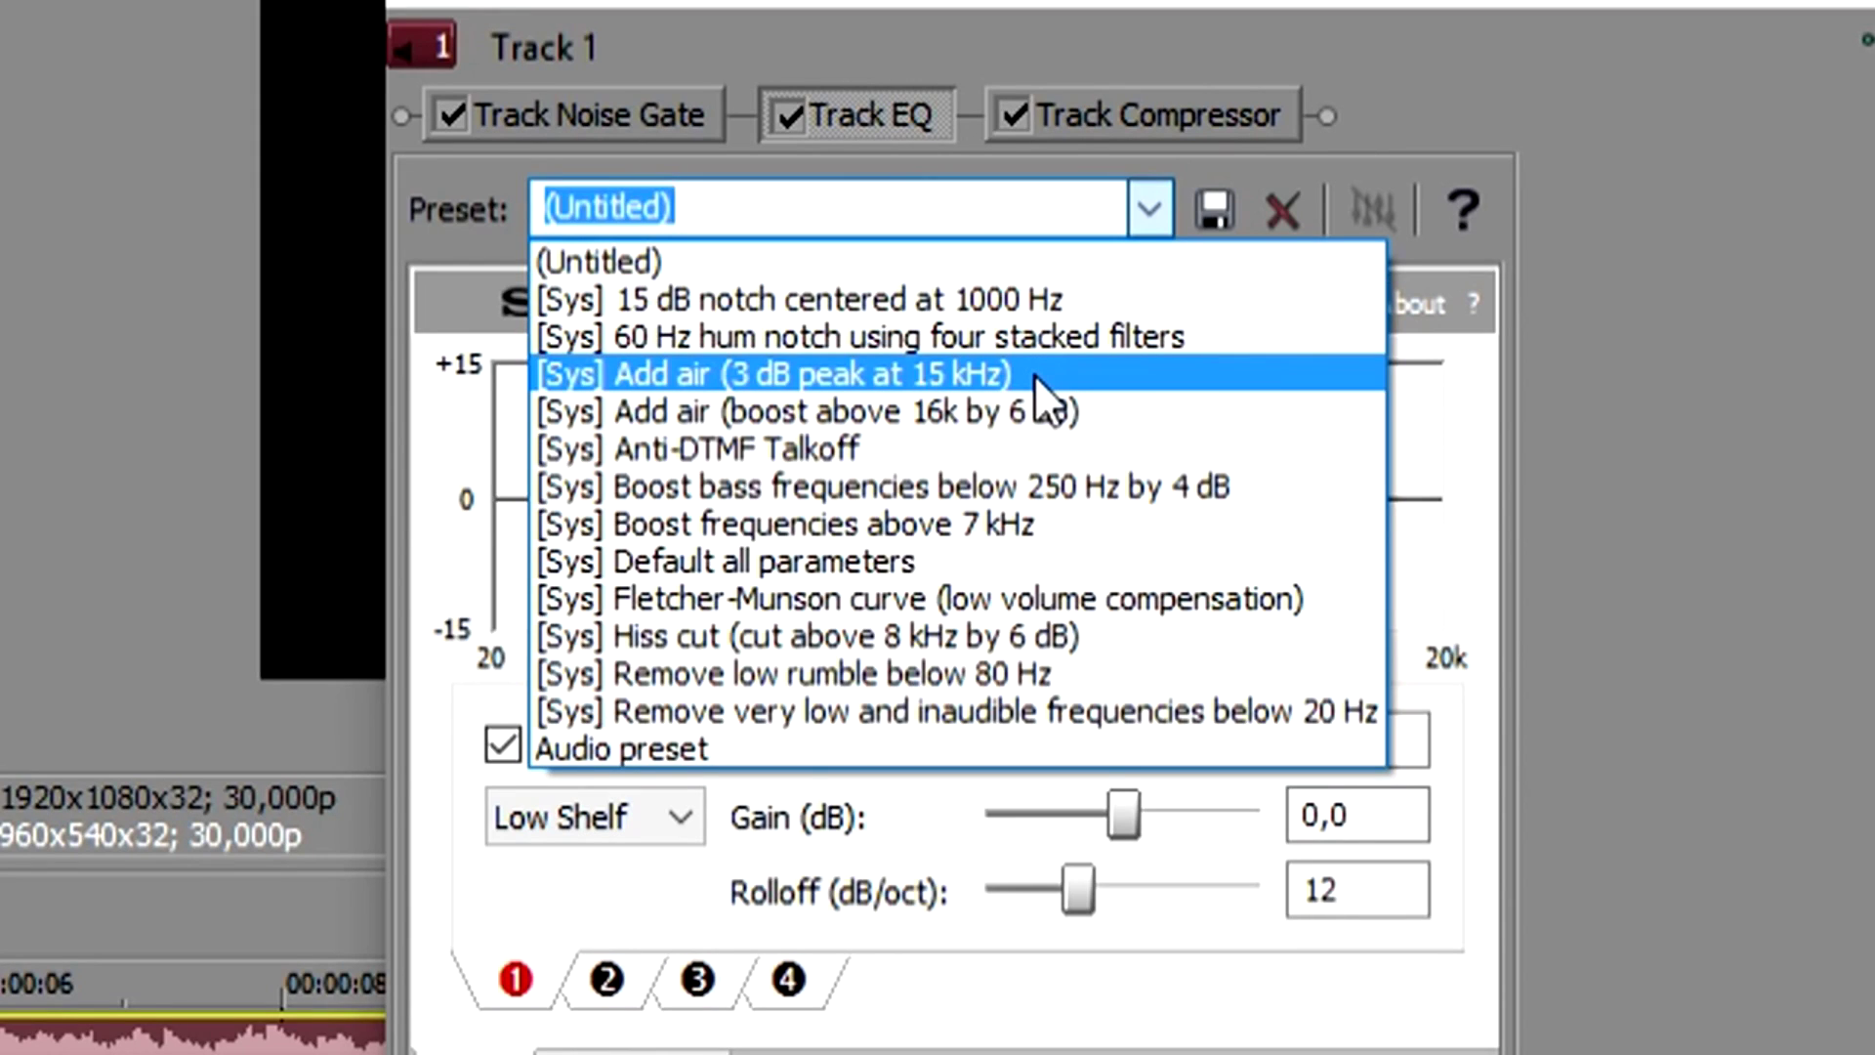
{"action": "left_click", "coordinate": [1574, 325]}
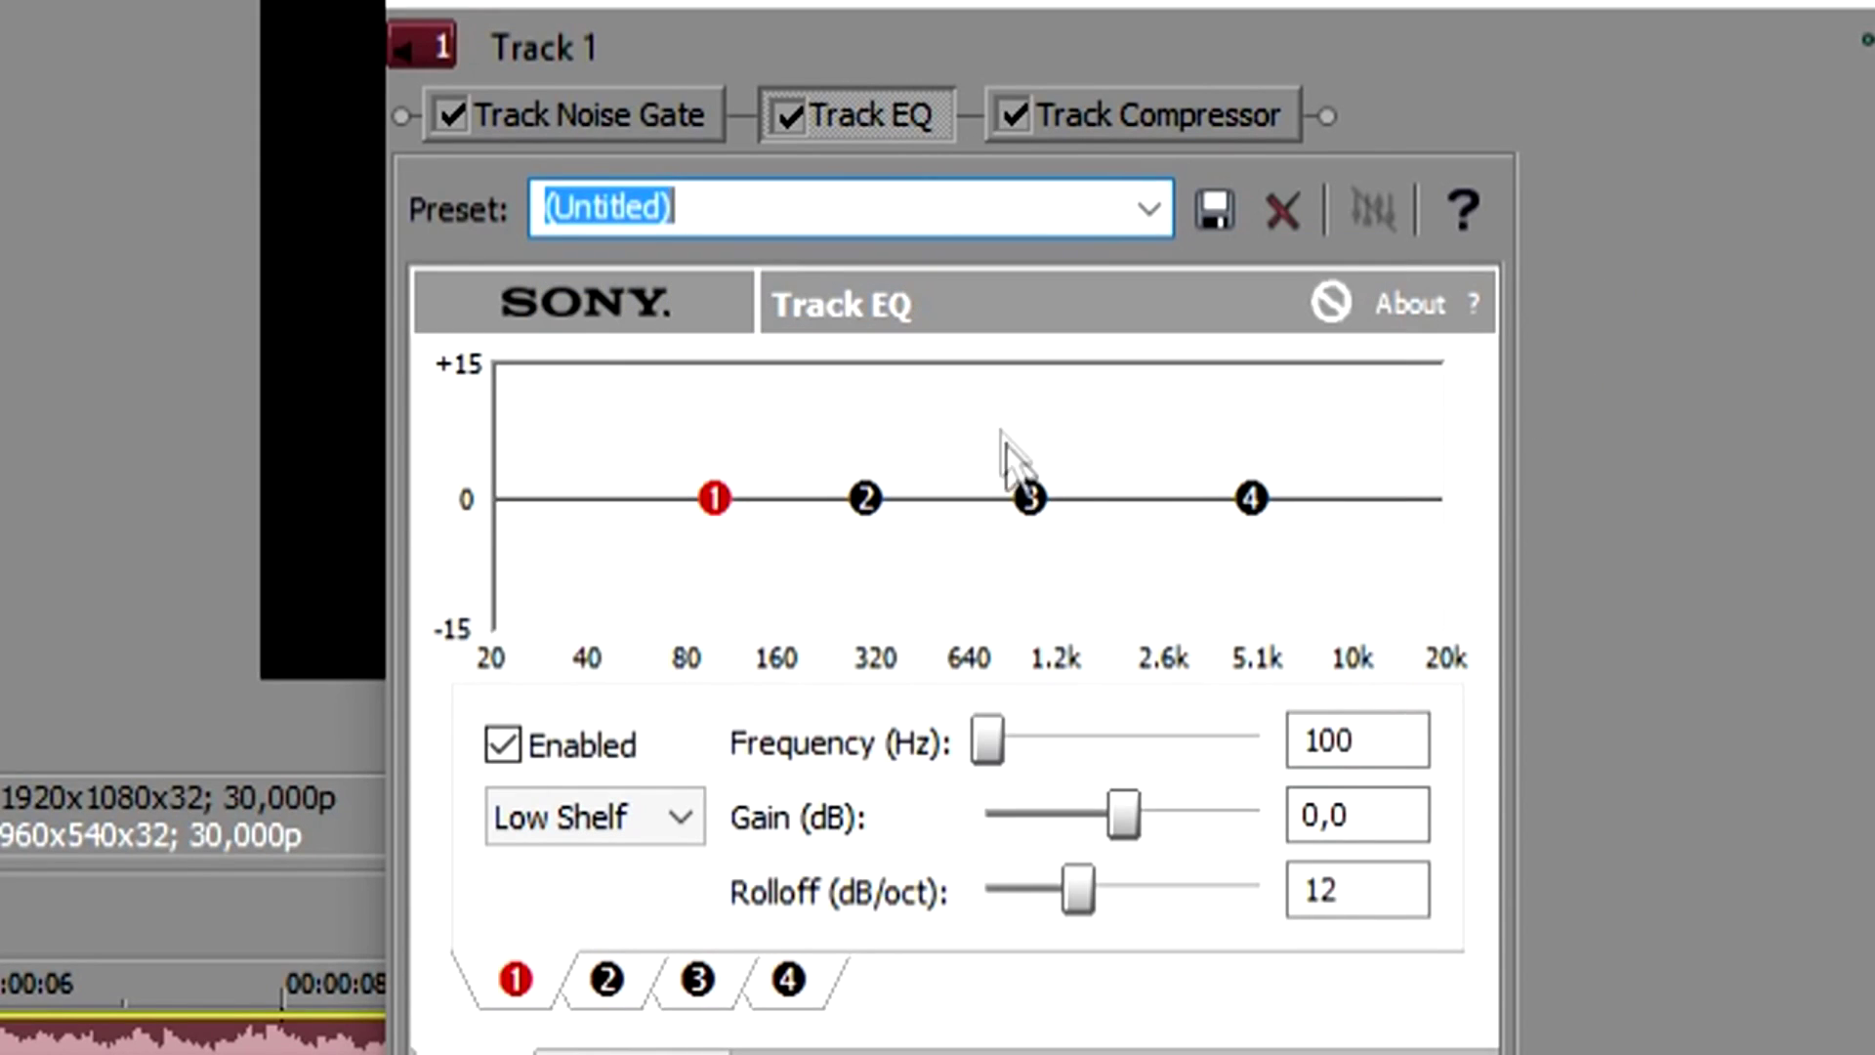
{"action": "left_click", "coordinate": [1150, 211]}
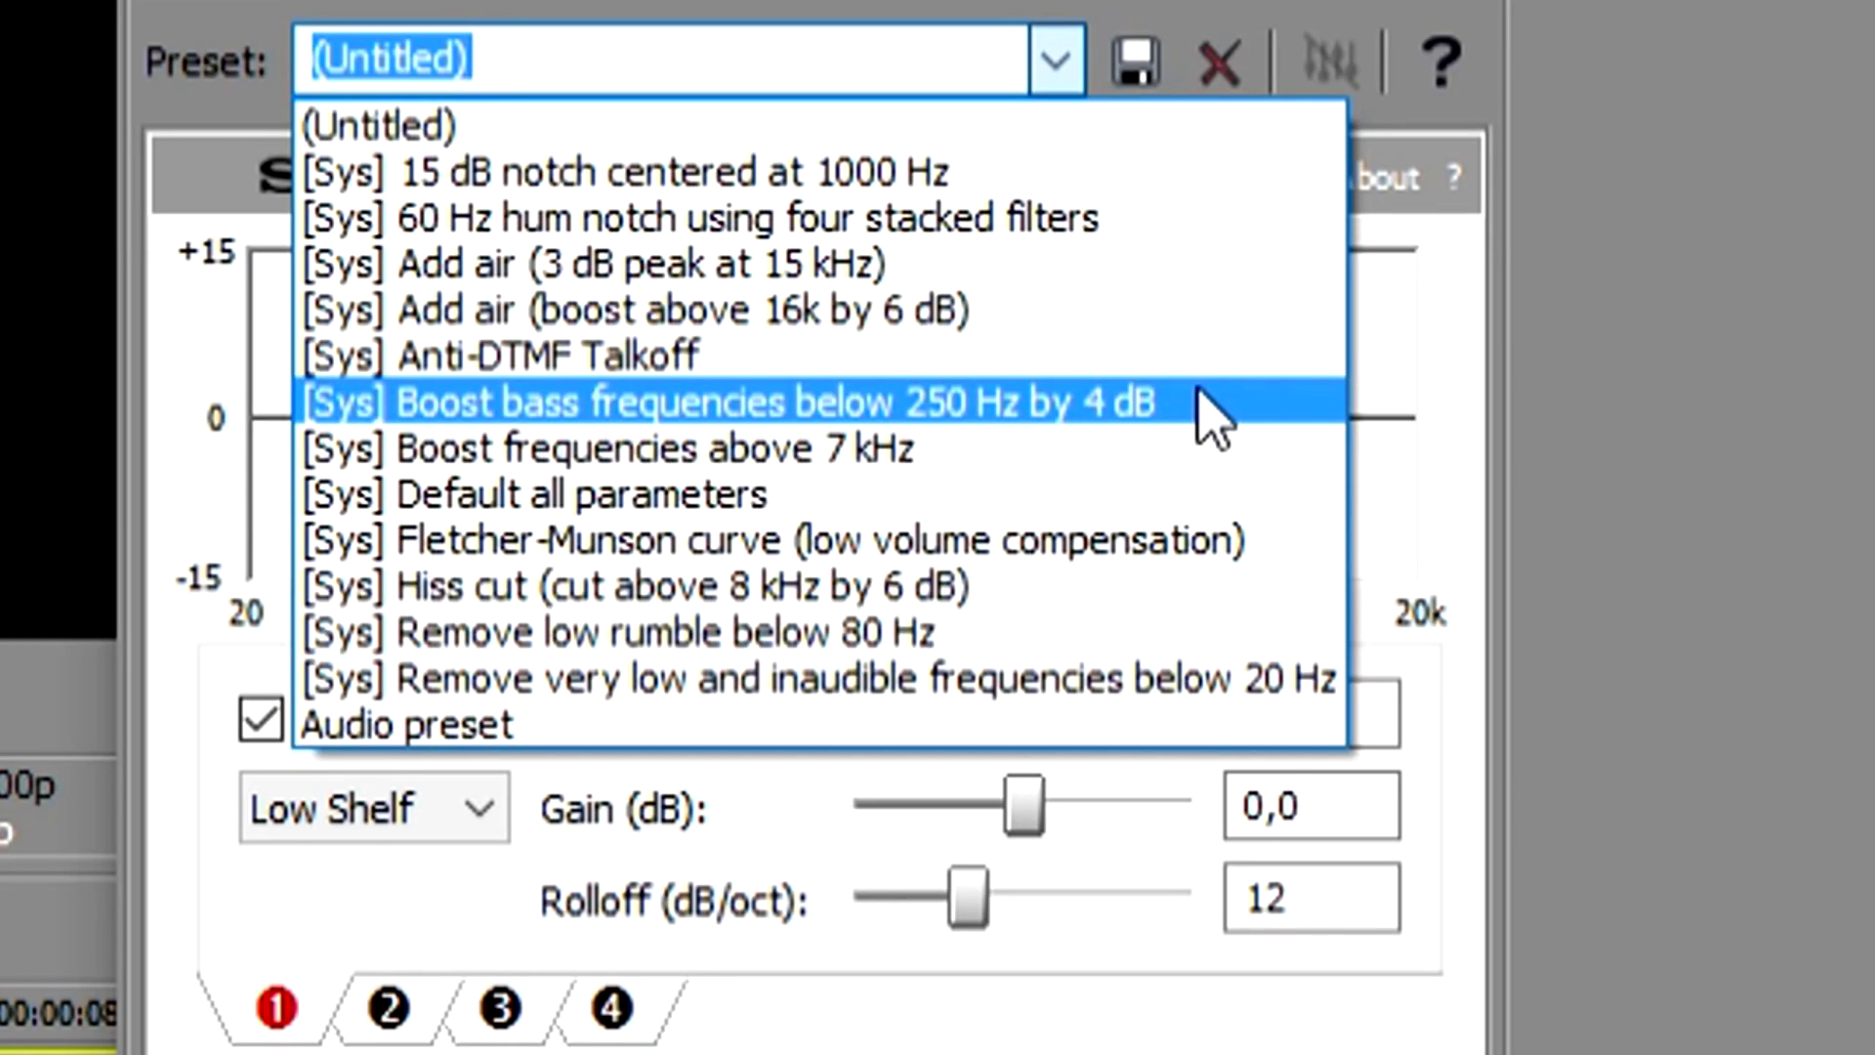
{"action": "left_click", "coordinate": [1100, 451]}
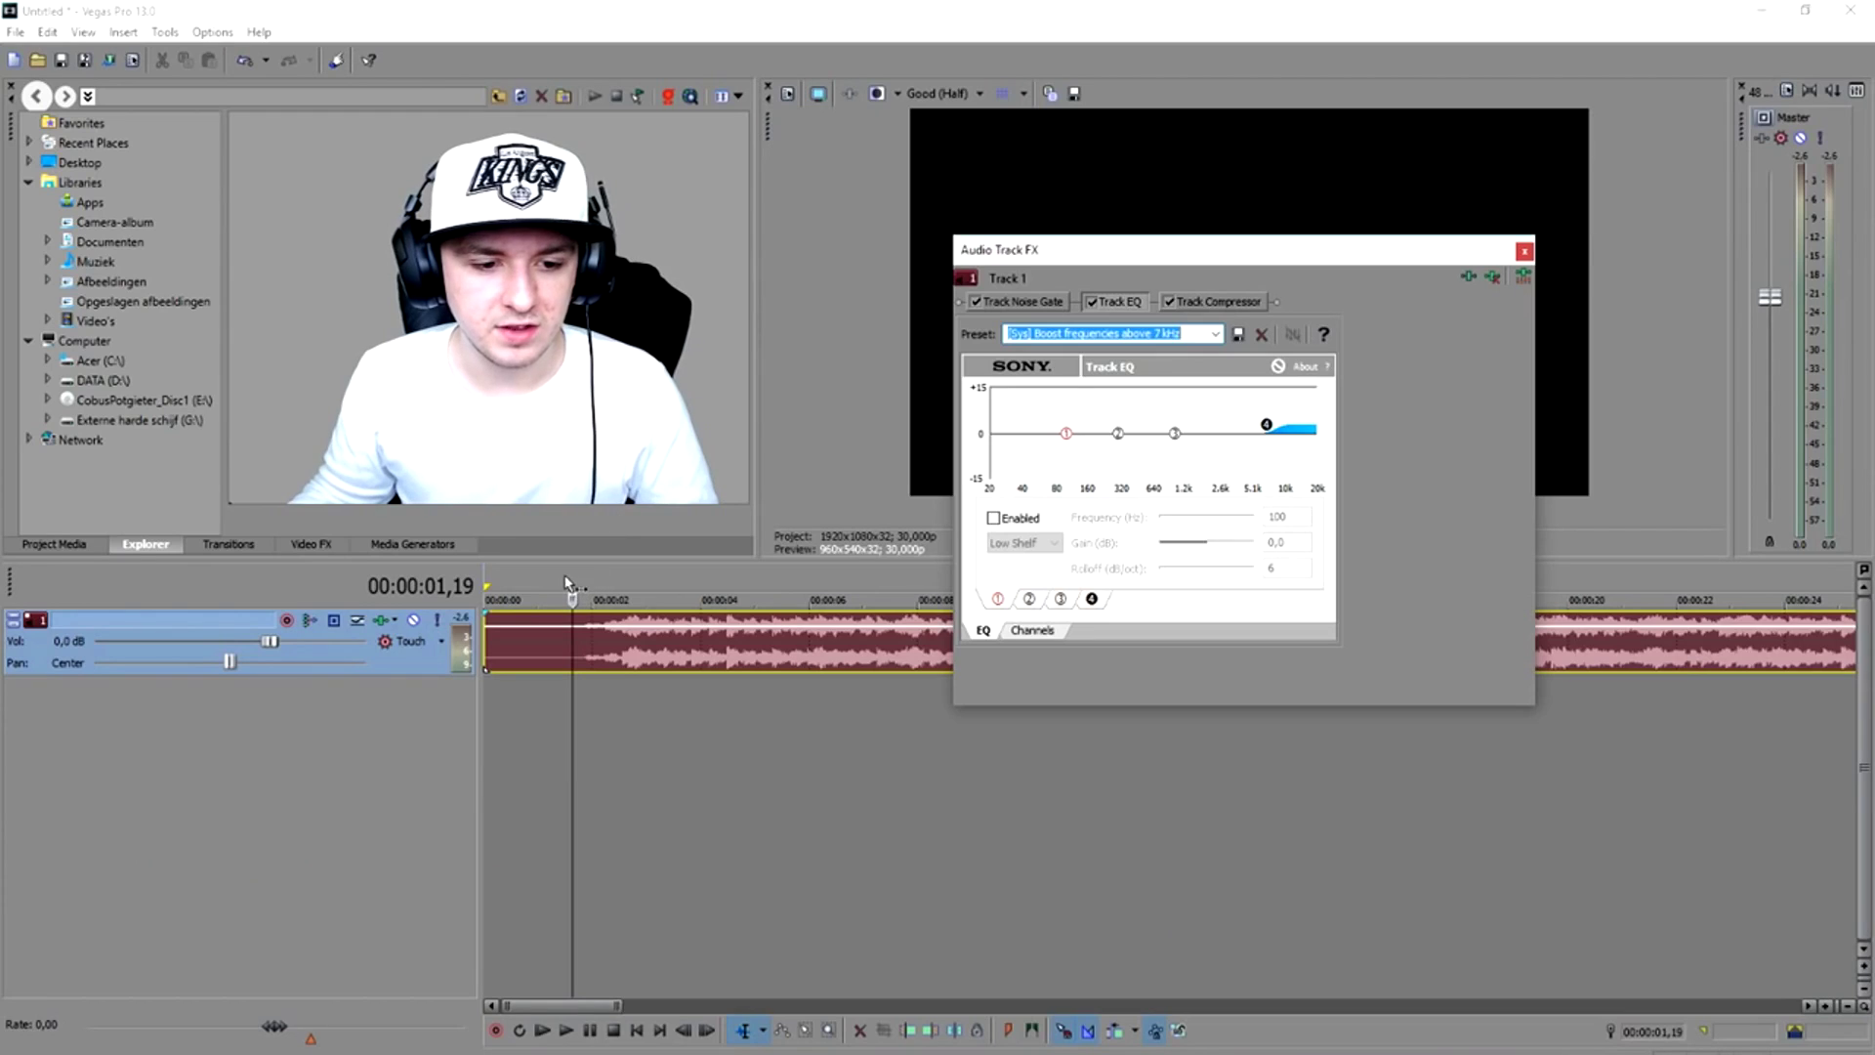
Step: Play the beginning of the music track with the Track EQ preset applied
{"action": "left_click_drag", "start_coordinate": [564, 583], "coordinate": [493, 584]}
{"action": "key", "text": "space"}
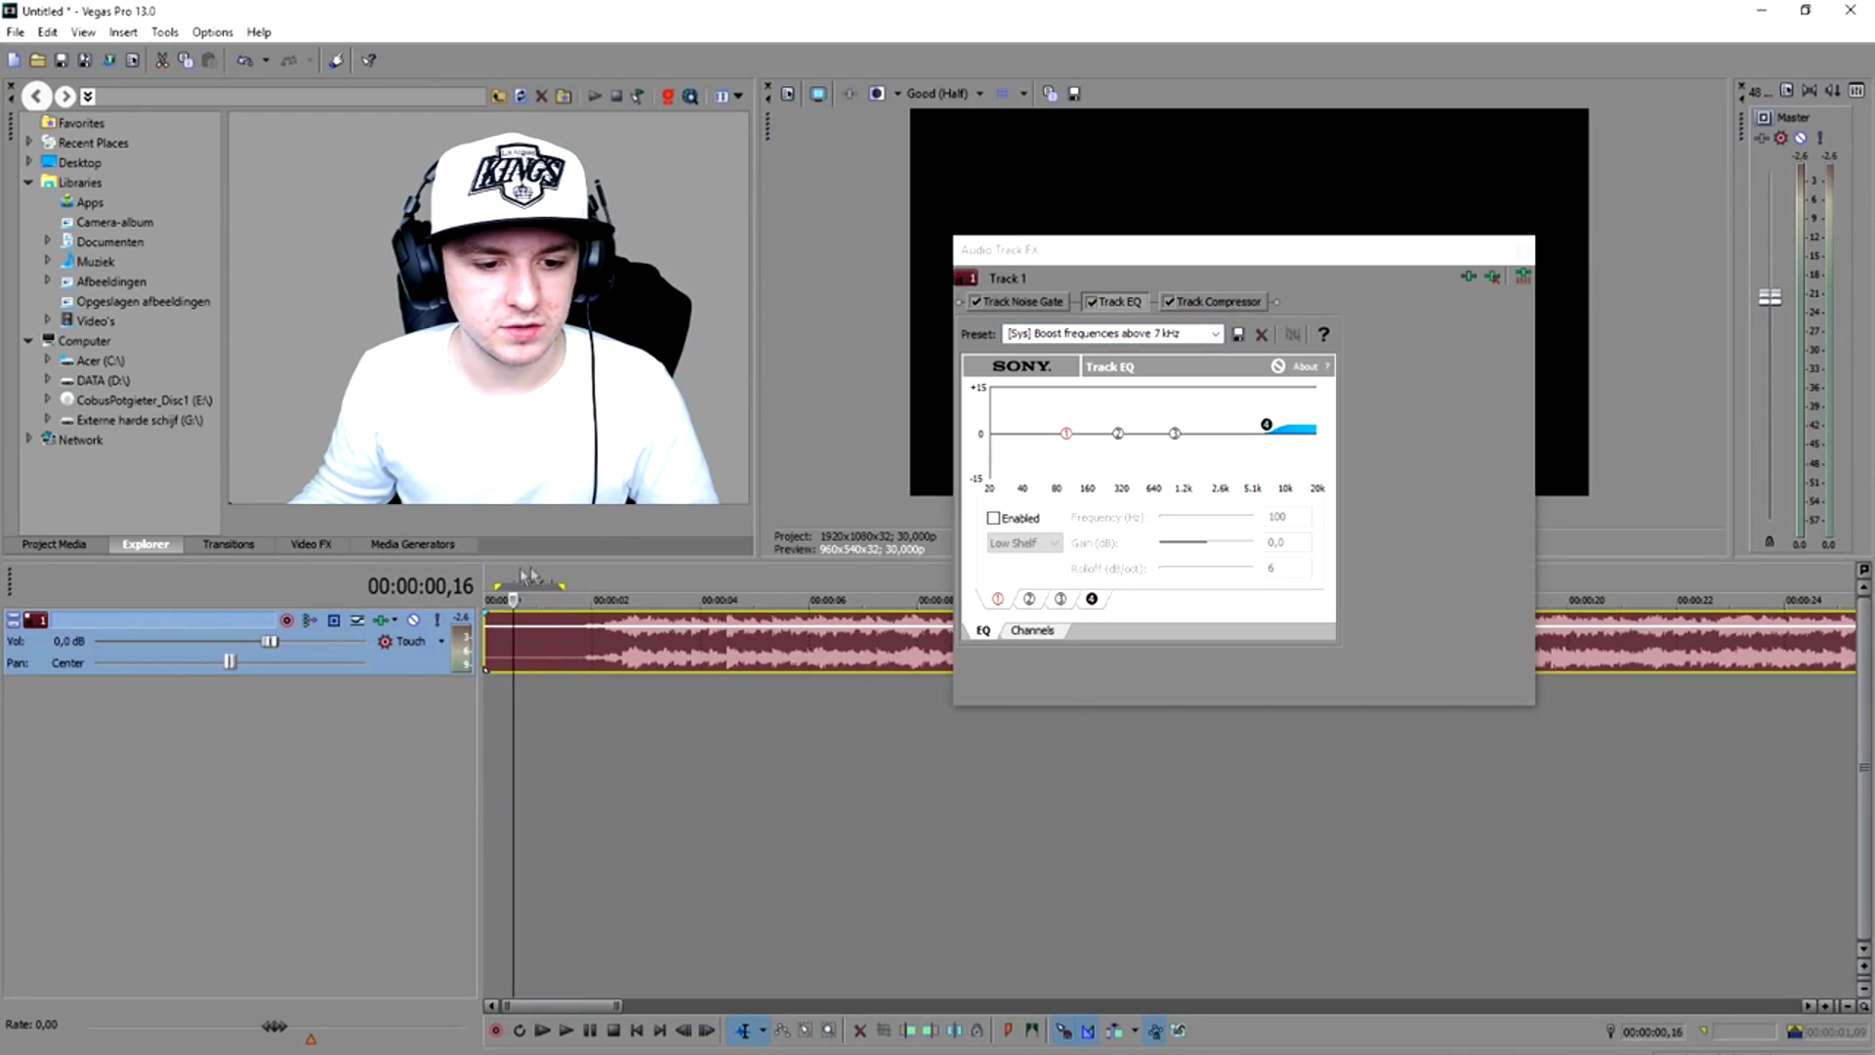
{"action": "key", "text": "space"}
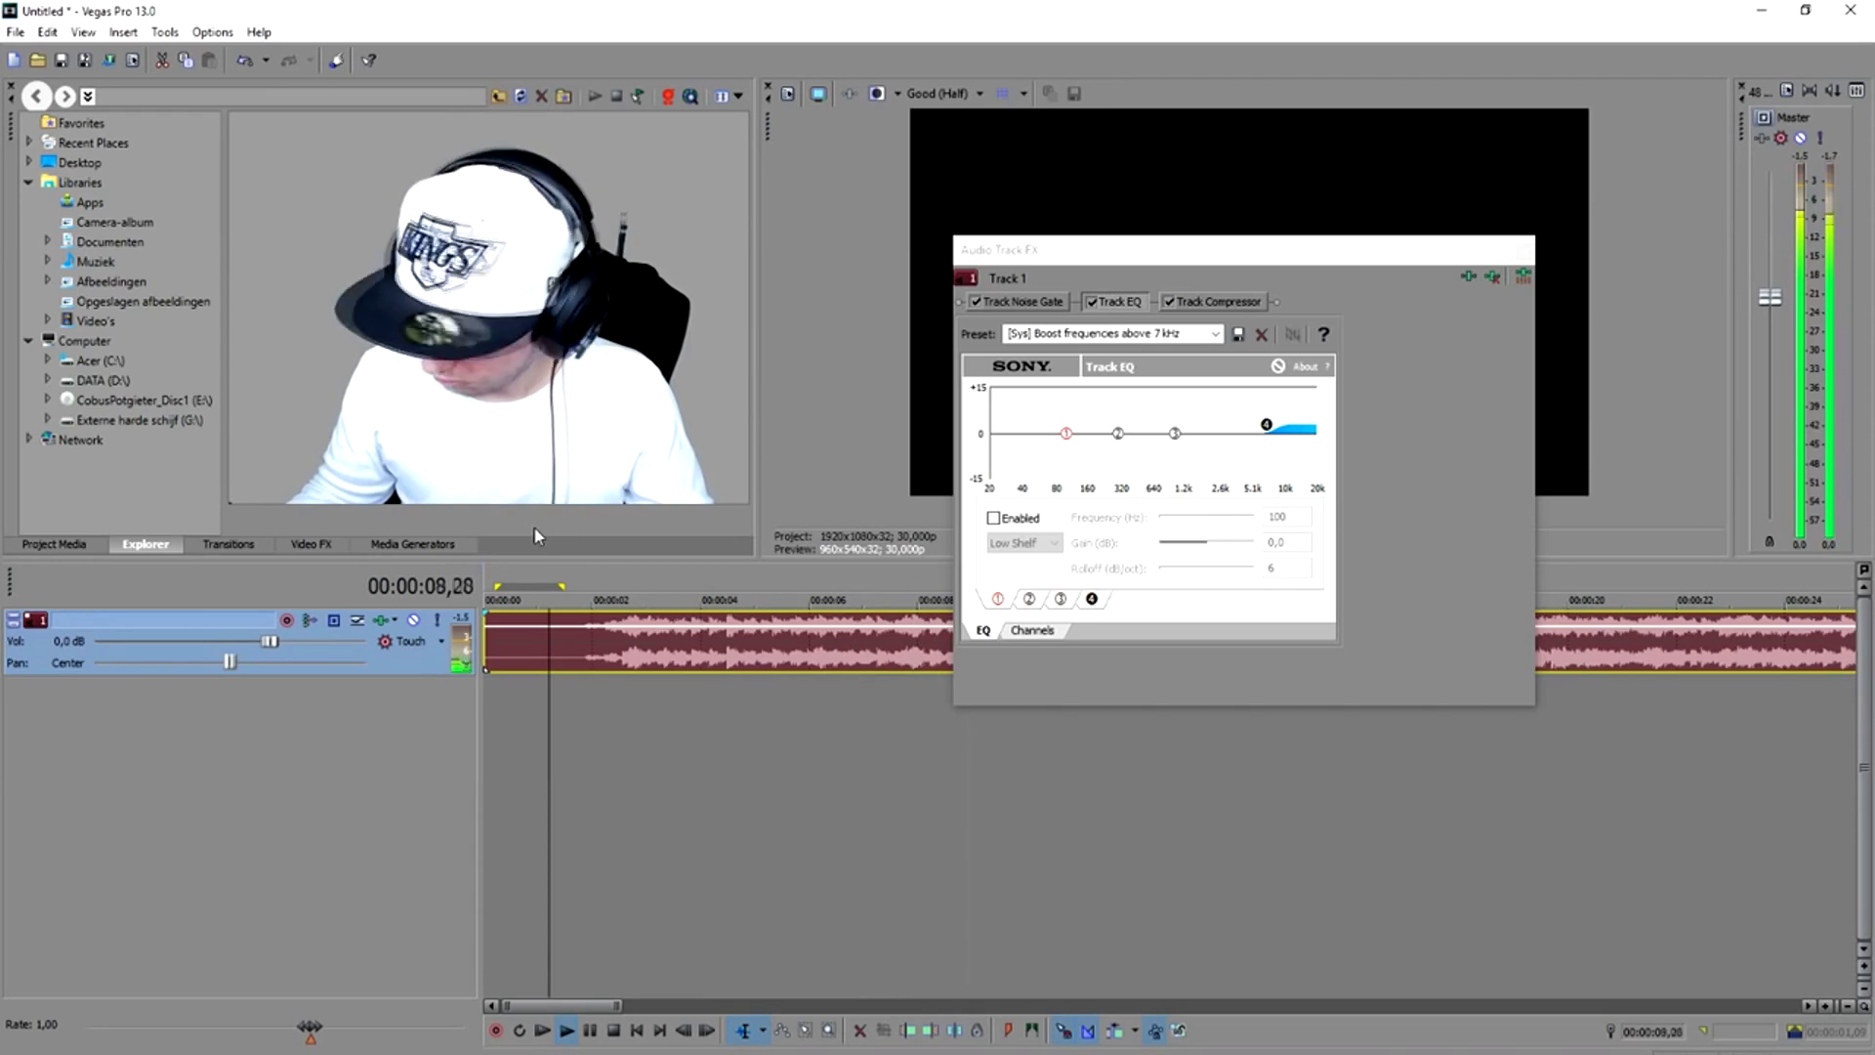
{"action": "scroll", "coordinate": [553, 560], "scroll_direction": "down", "scroll_amount": 2}
{"action": "left_click", "coordinate": [550, 576]}
{"action": "key", "text": "space"}
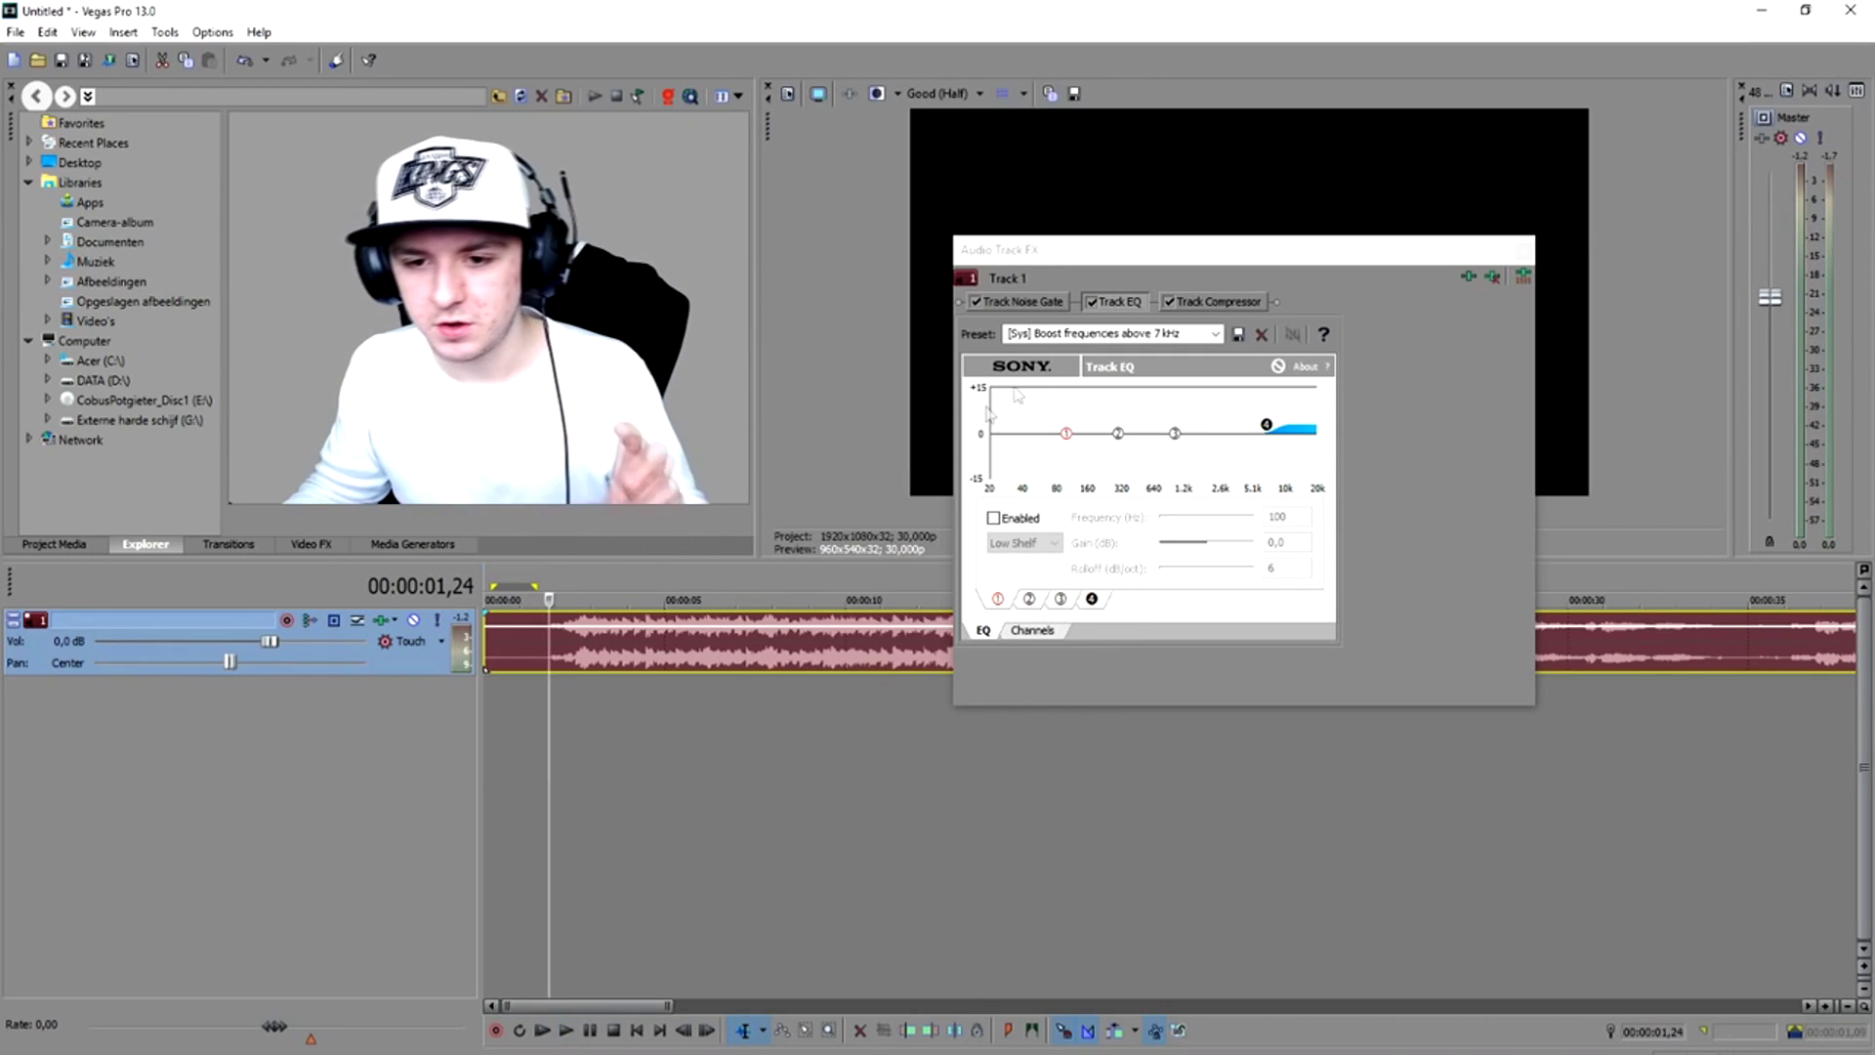
Step: Compare the music's opening without equalization by bypassing Track EQ during playback and re-enabling it when finished
{"action": "left_click", "coordinate": [1090, 302]}
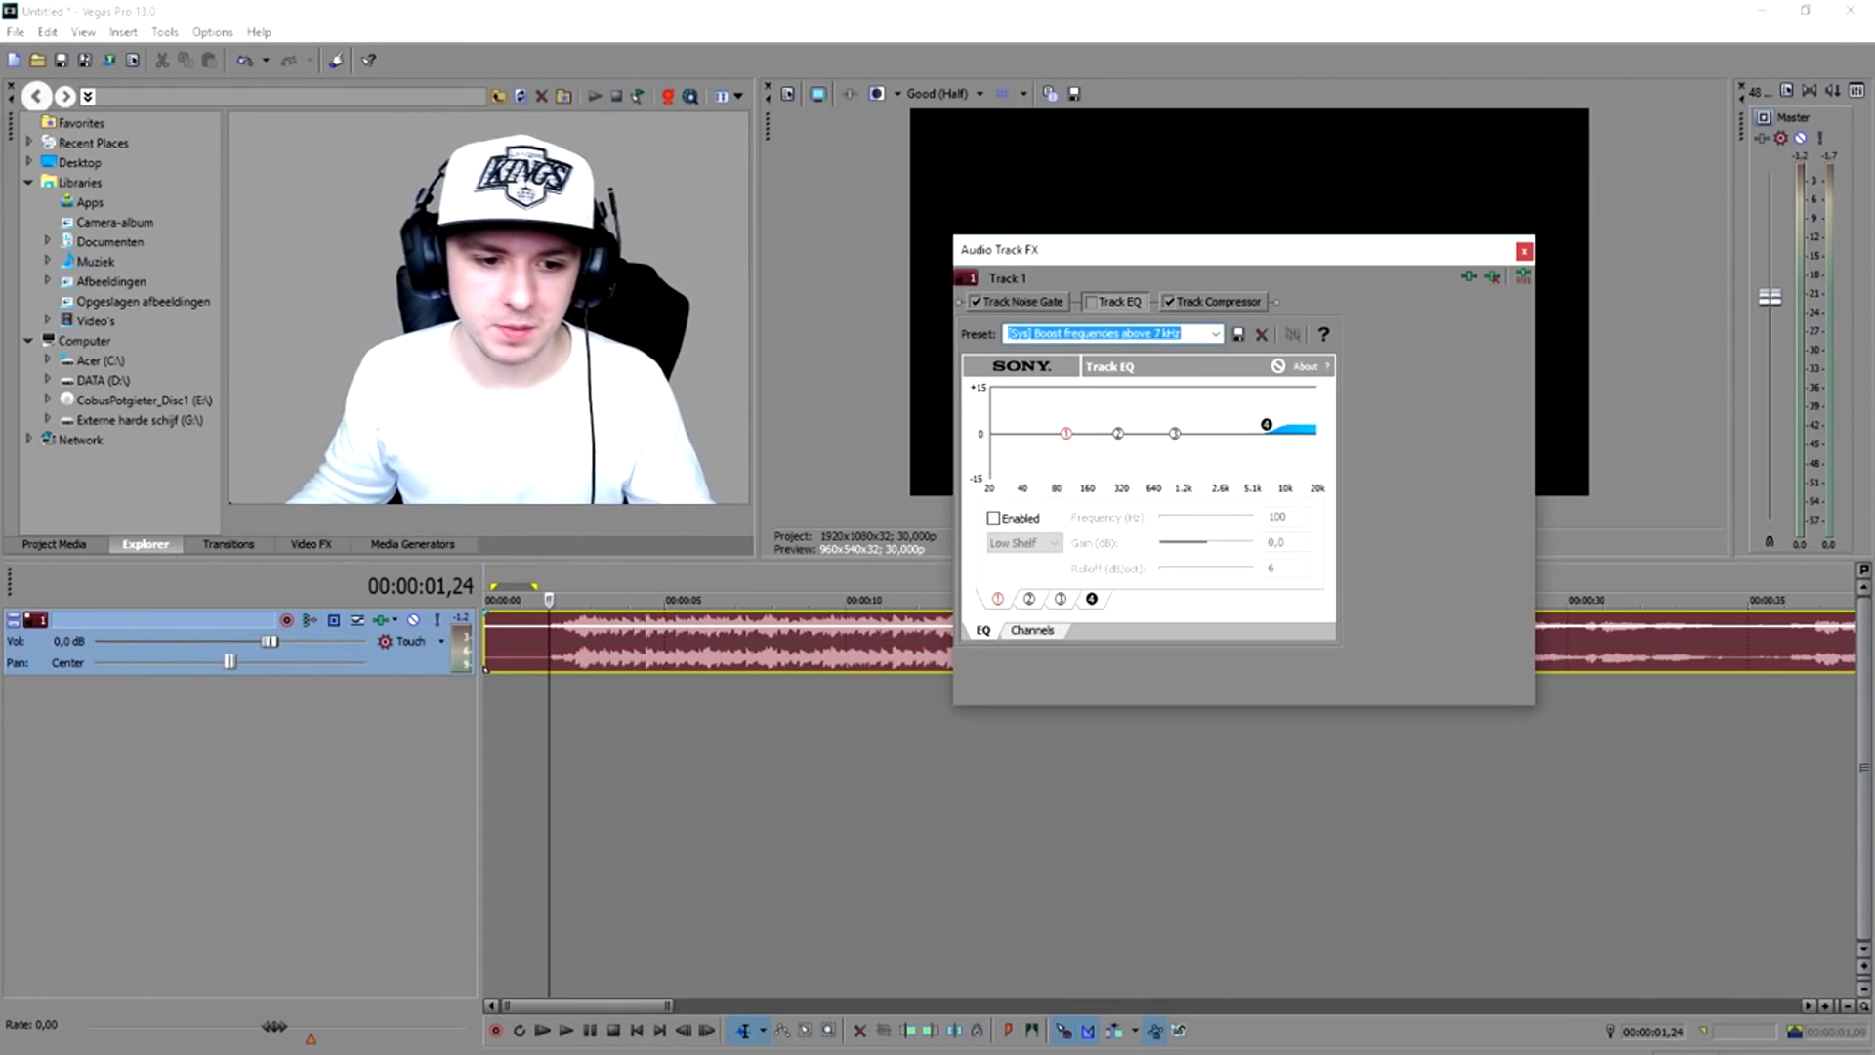
{"action": "left_click", "coordinate": [524, 568]}
{"action": "key", "text": "space"}
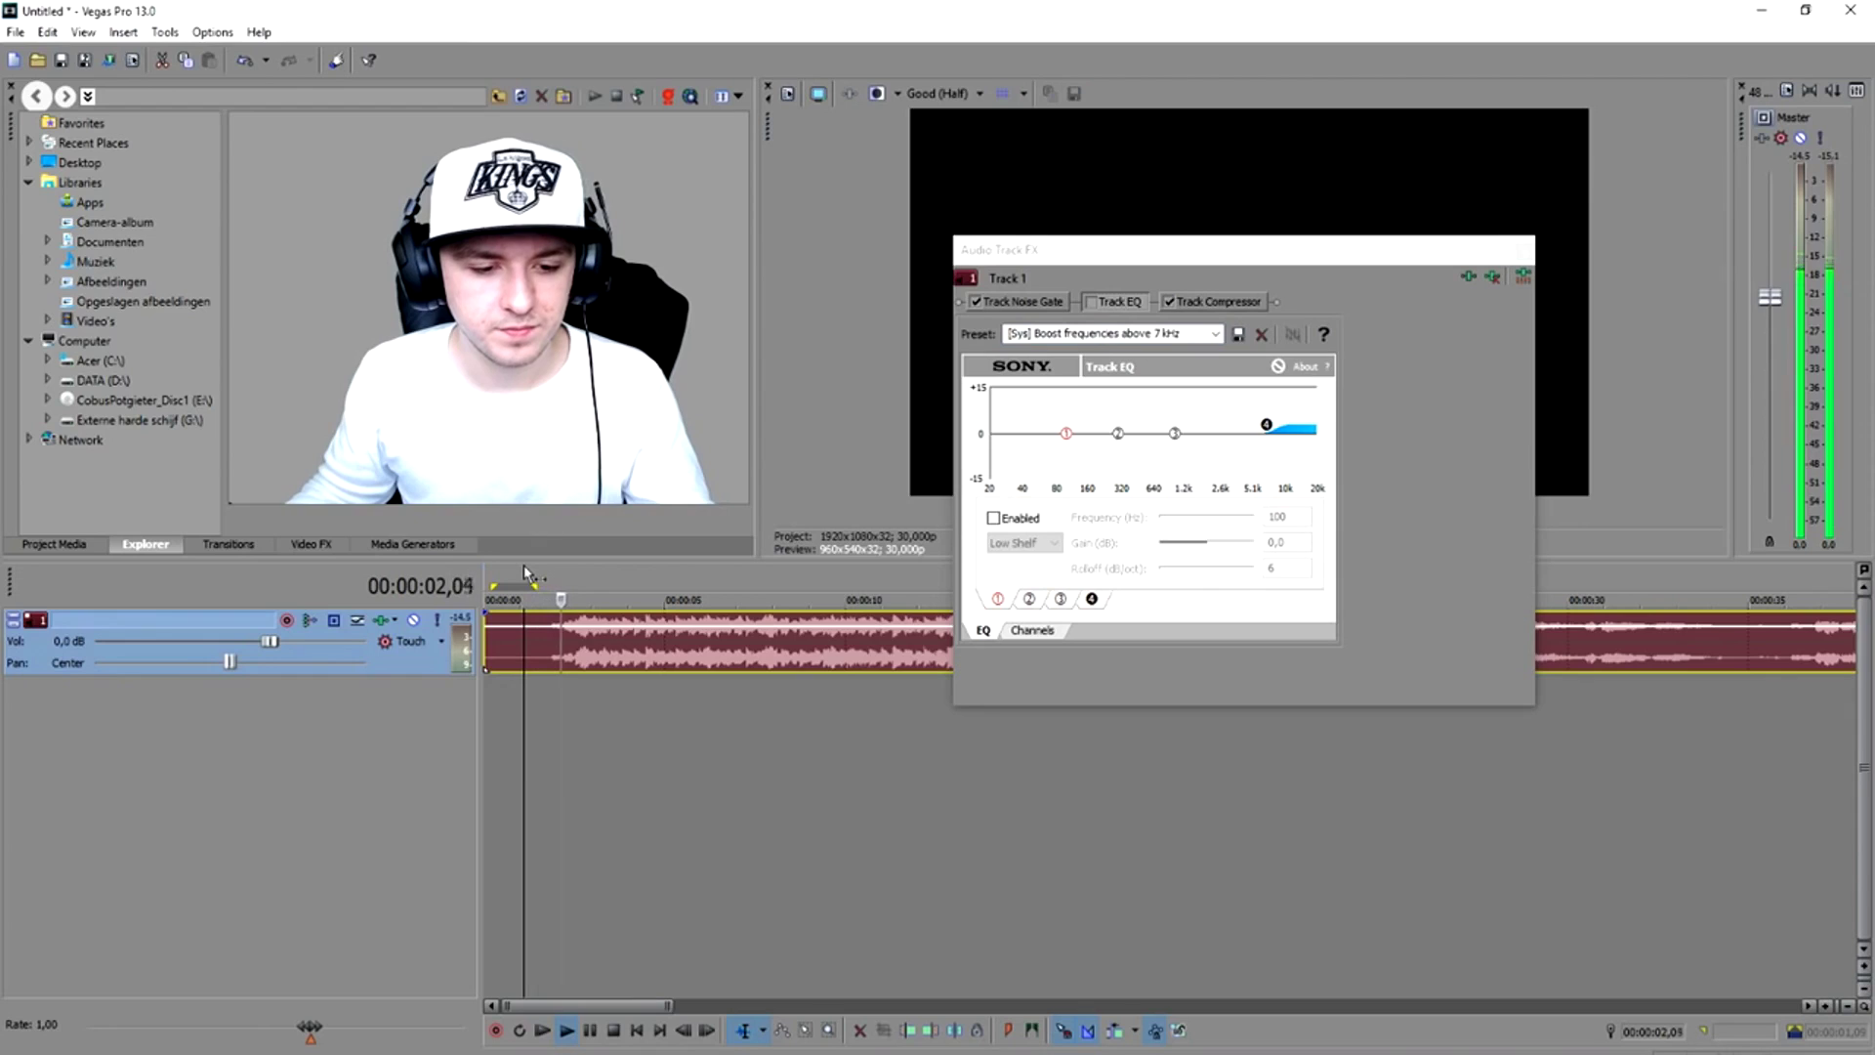
{"action": "left_click", "coordinate": [557, 571]}
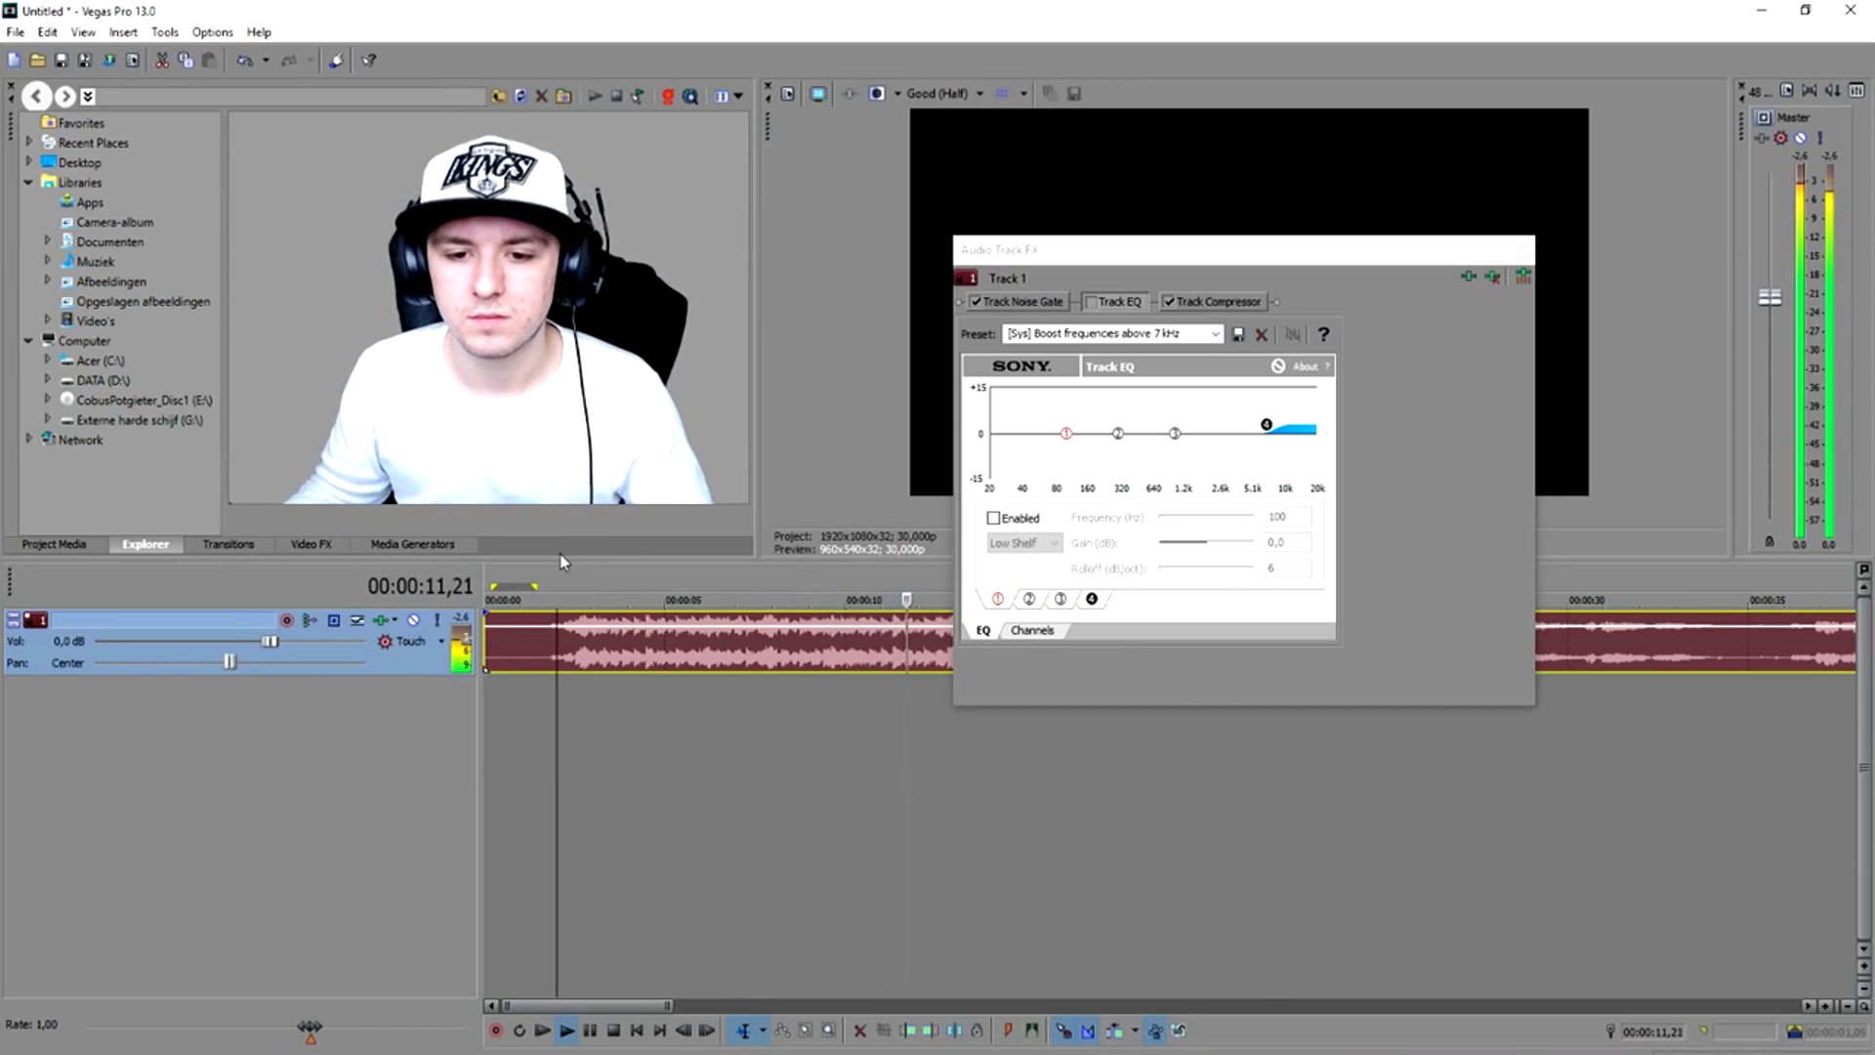
{"action": "key", "text": "space"}
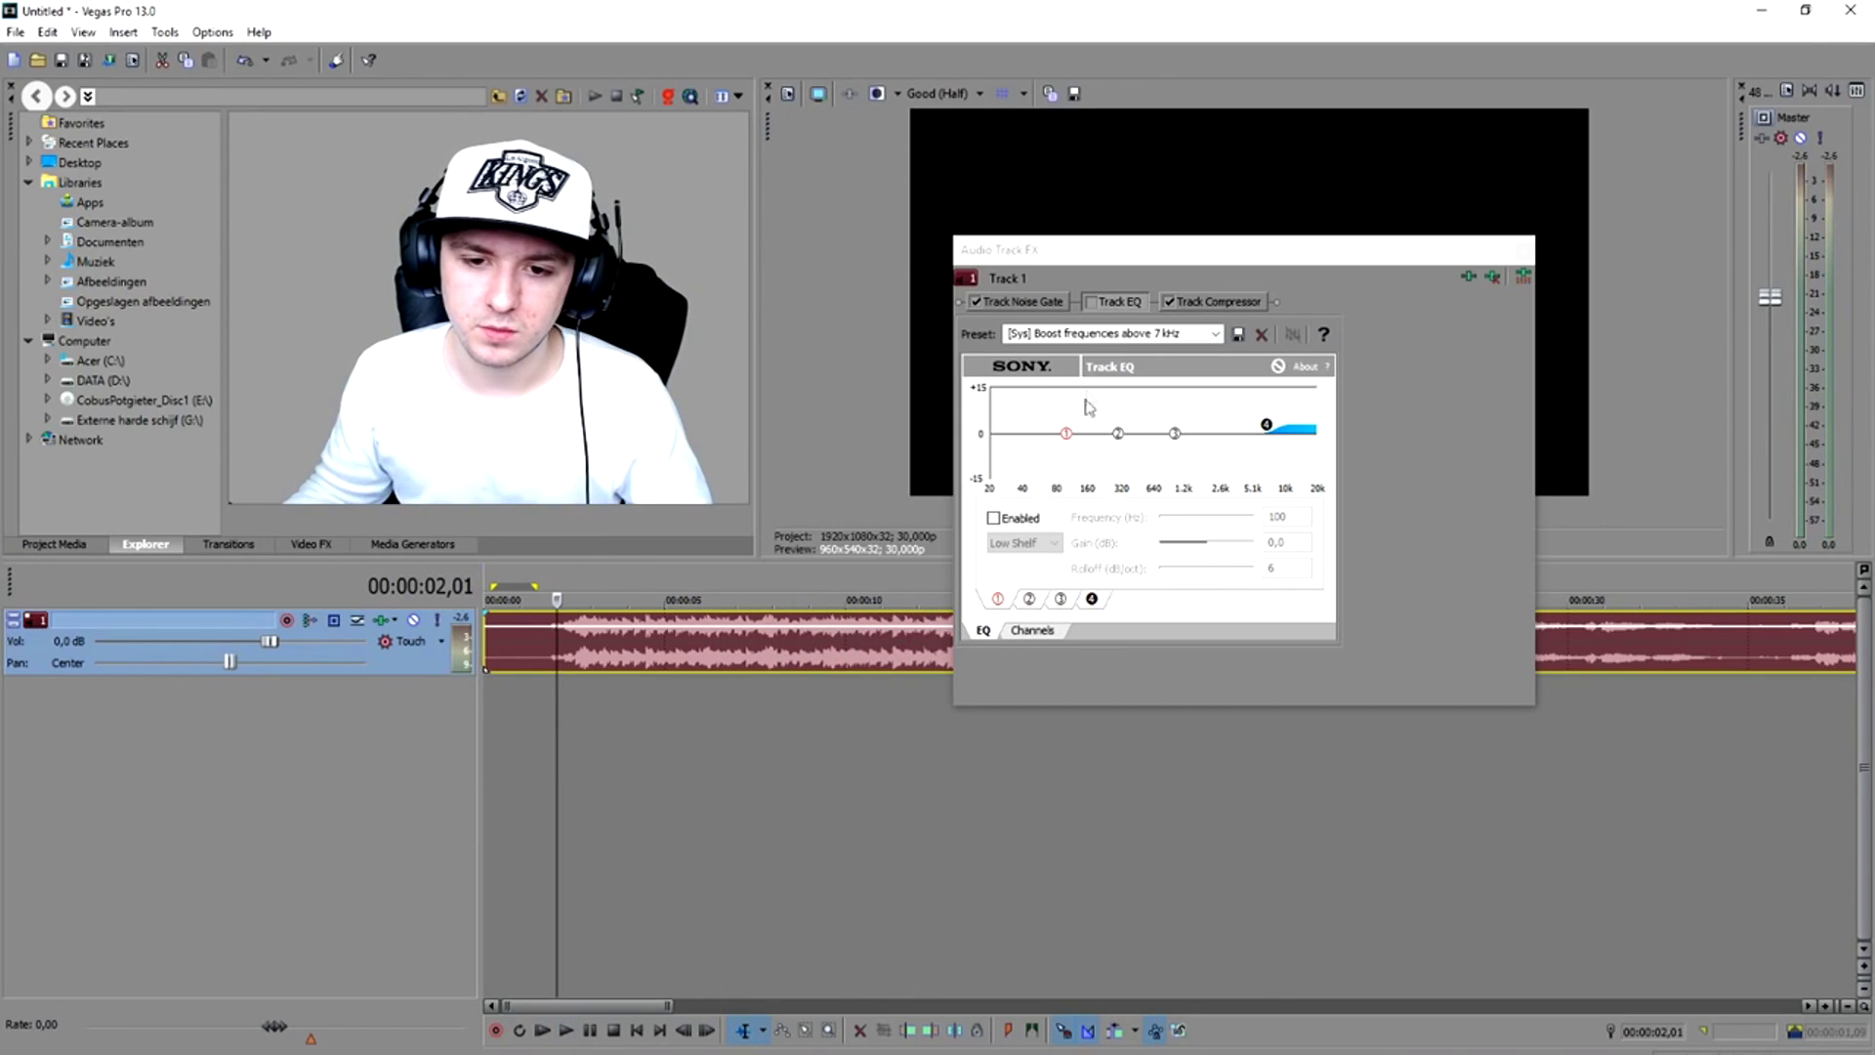
{"action": "left_click", "coordinate": [1090, 300]}
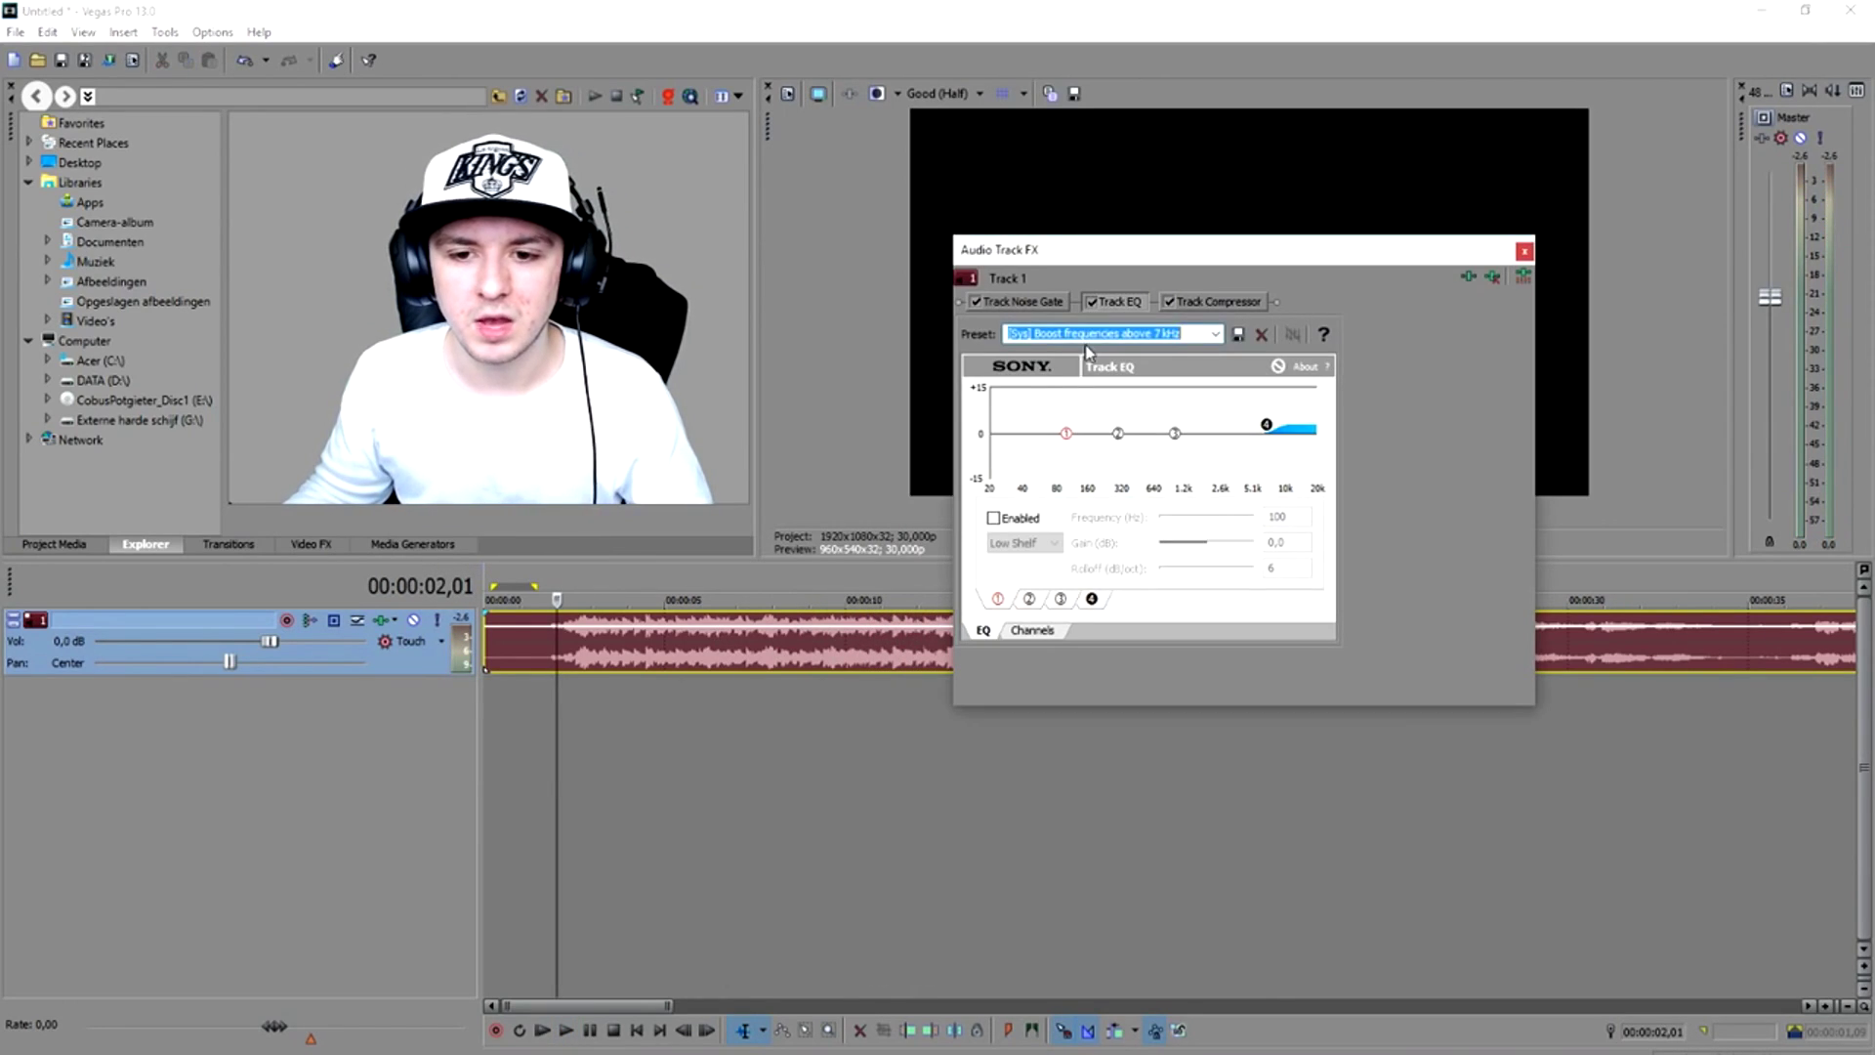
Step: Clear the preset name and play the music from near its beginning with Track EQ enabled
{"action": "key", "text": "Delete"}
{"action": "left_click", "coordinate": [540, 584]}
{"action": "key", "text": "space"}
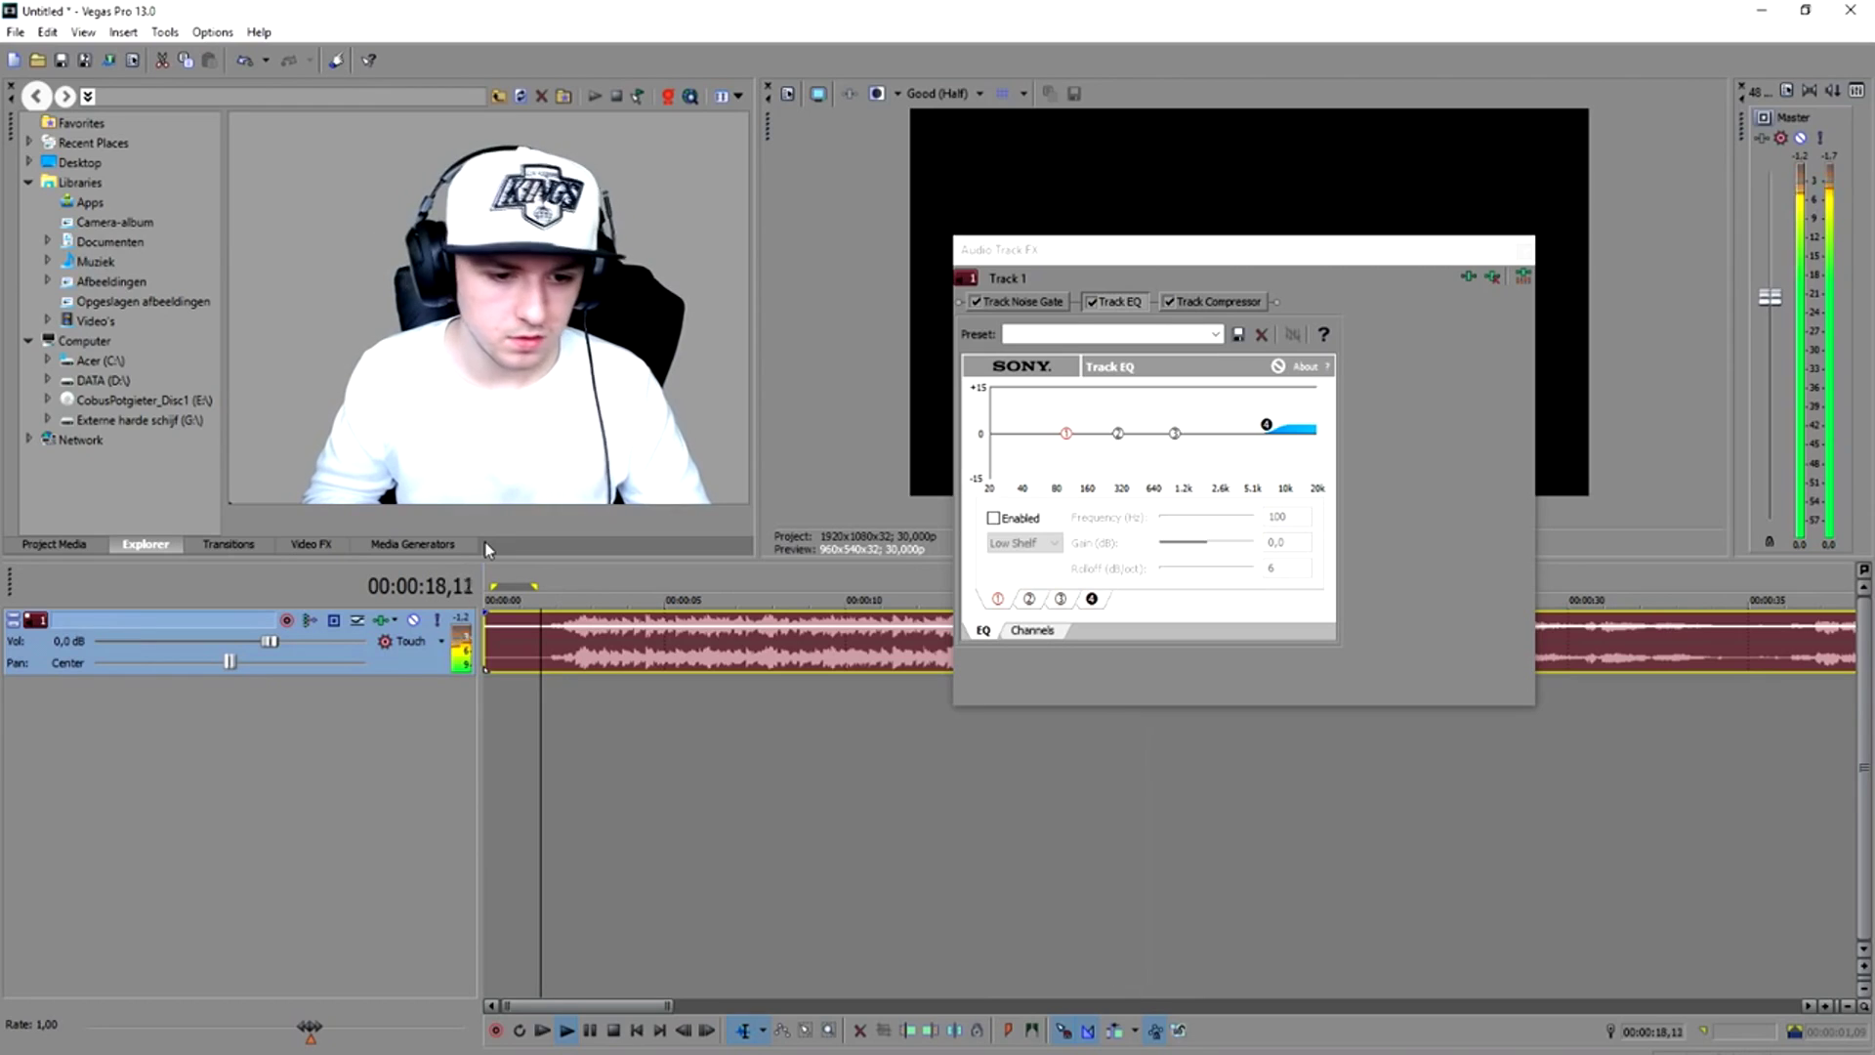
{"action": "key", "text": "space"}
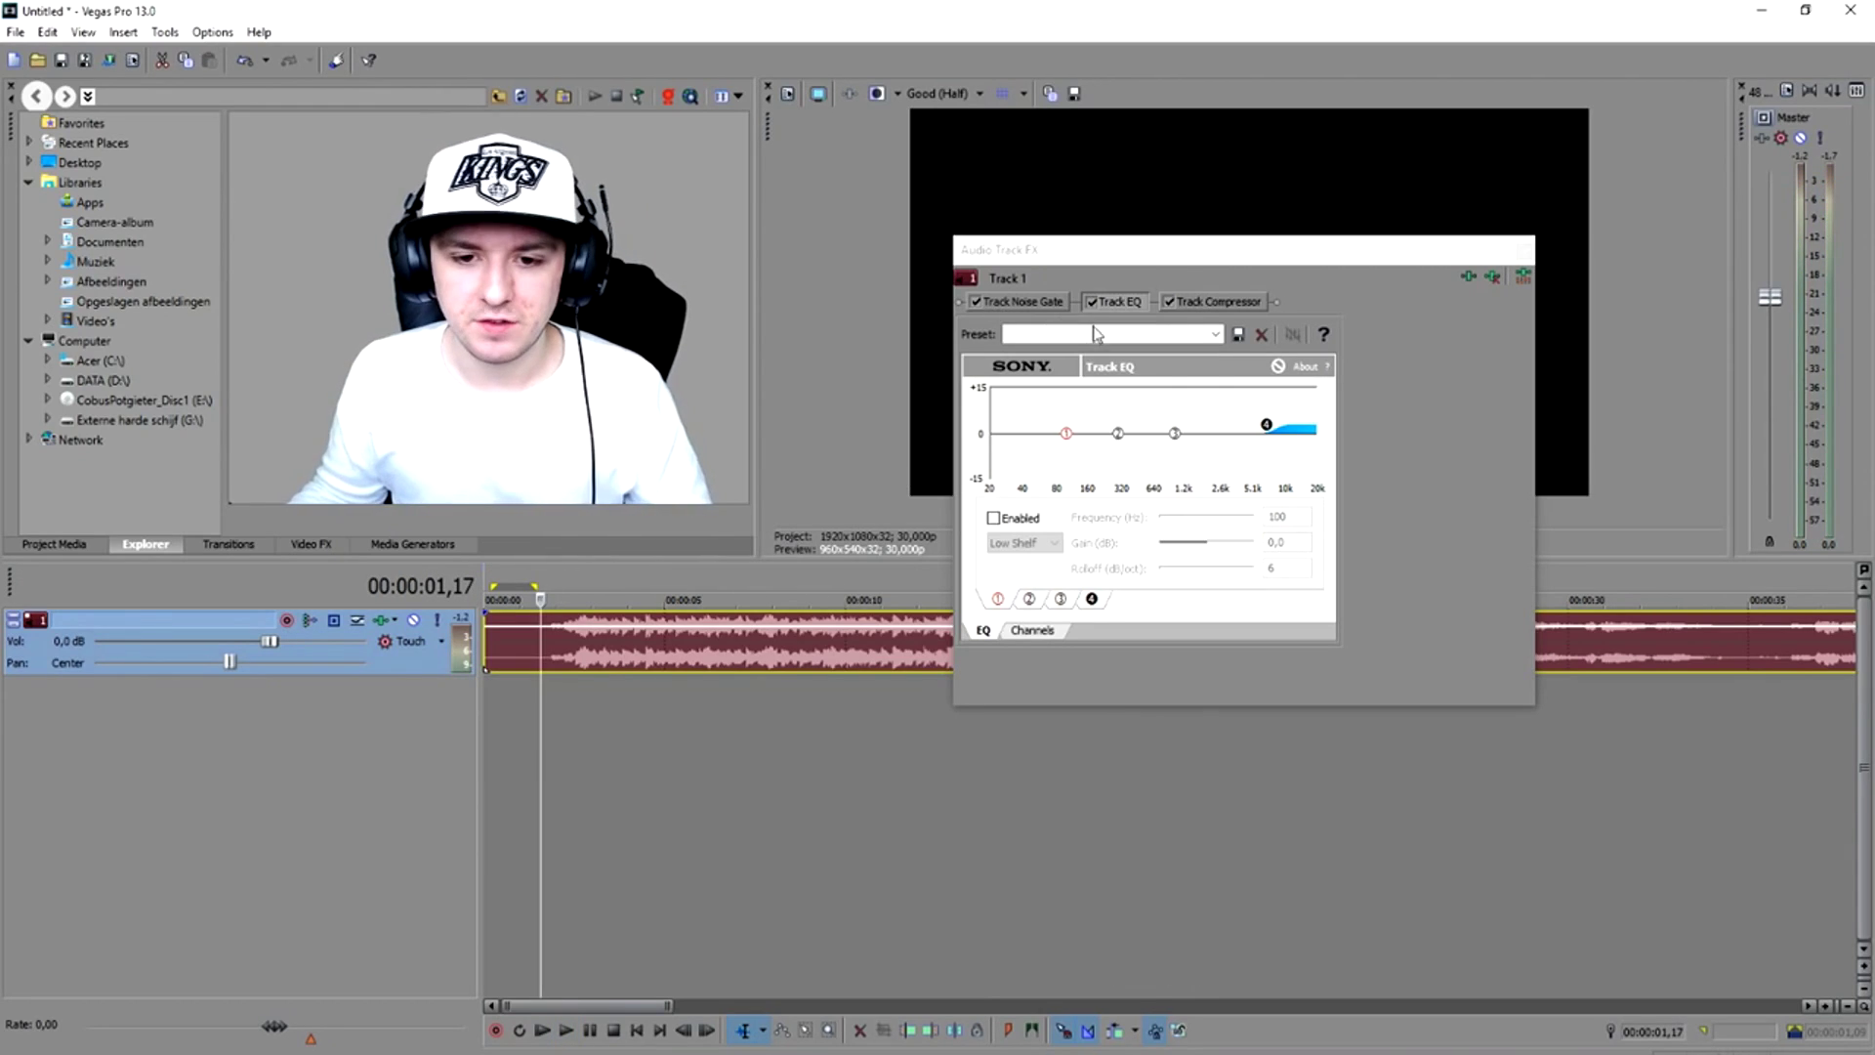
Step: Apply the Track EQ preset "[Sys] Boost bass frequencies below 250 Hz by 4 dB" to the audio track
{"action": "left_click", "coordinate": [1118, 304]}
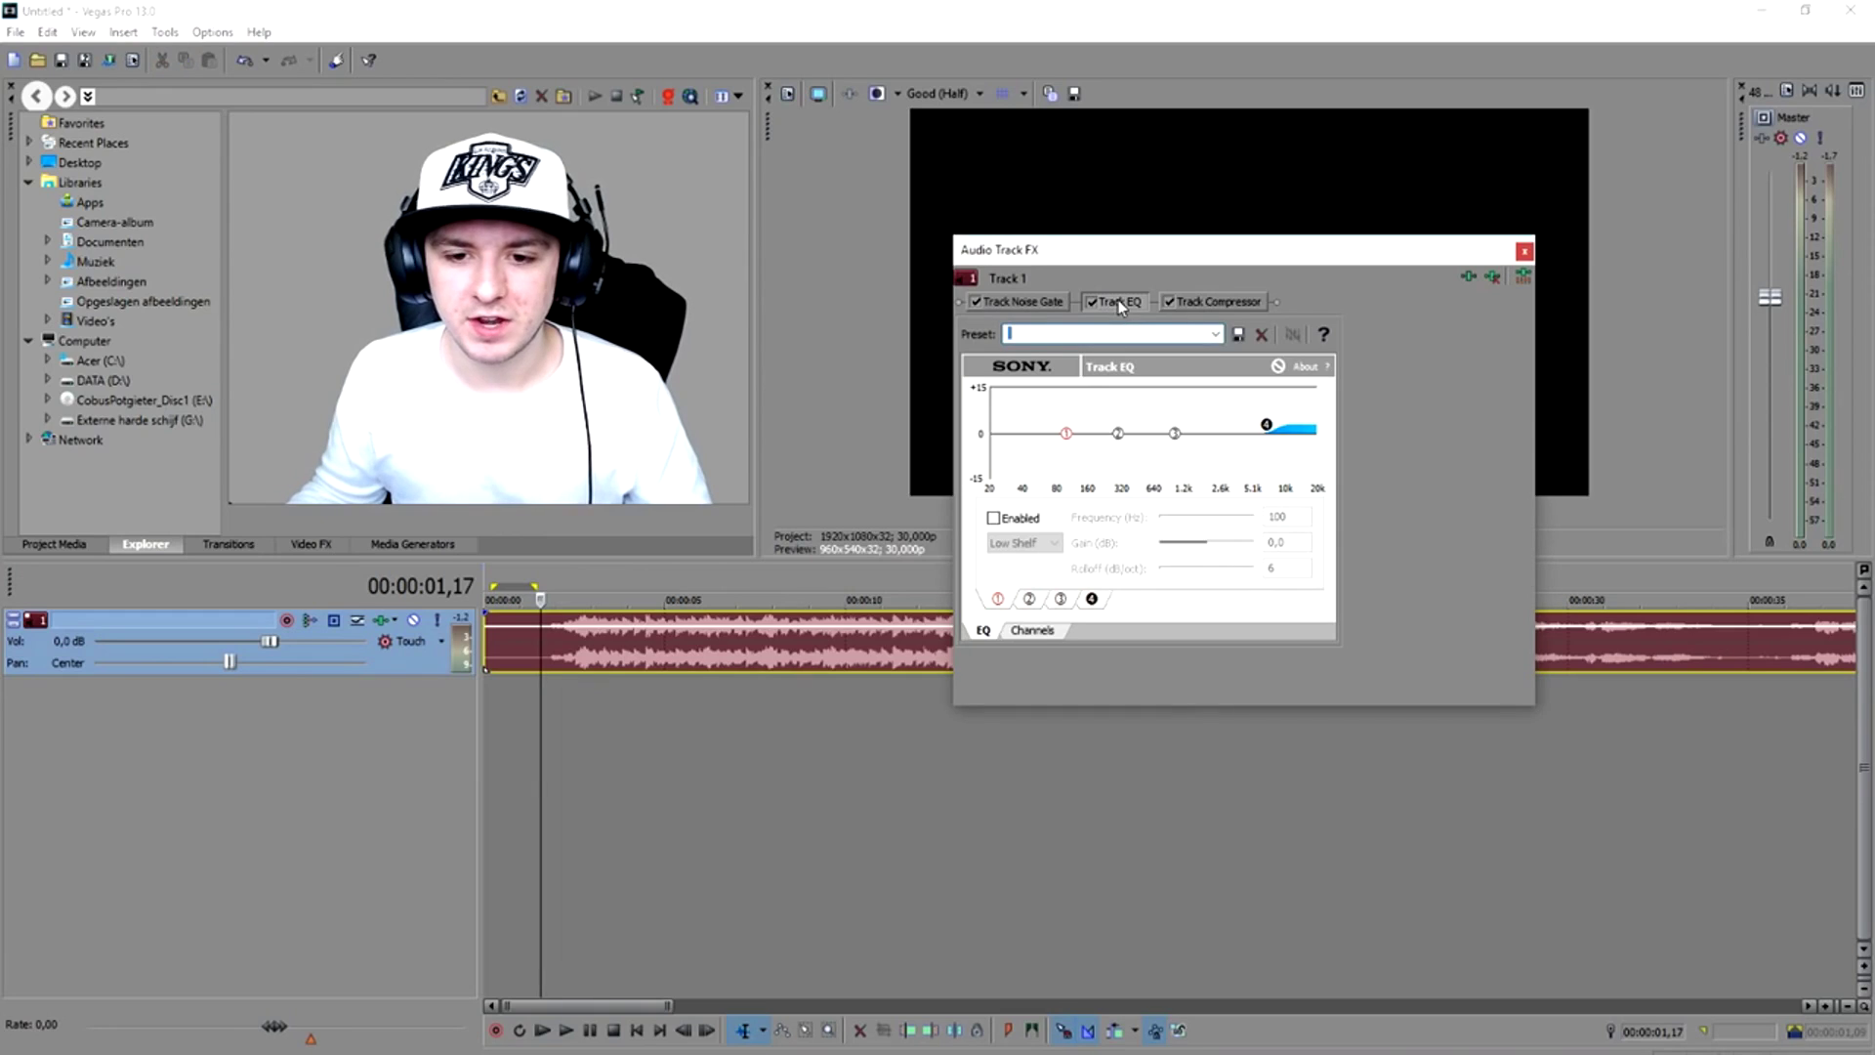
{"action": "left_click", "coordinate": [1215, 335]}
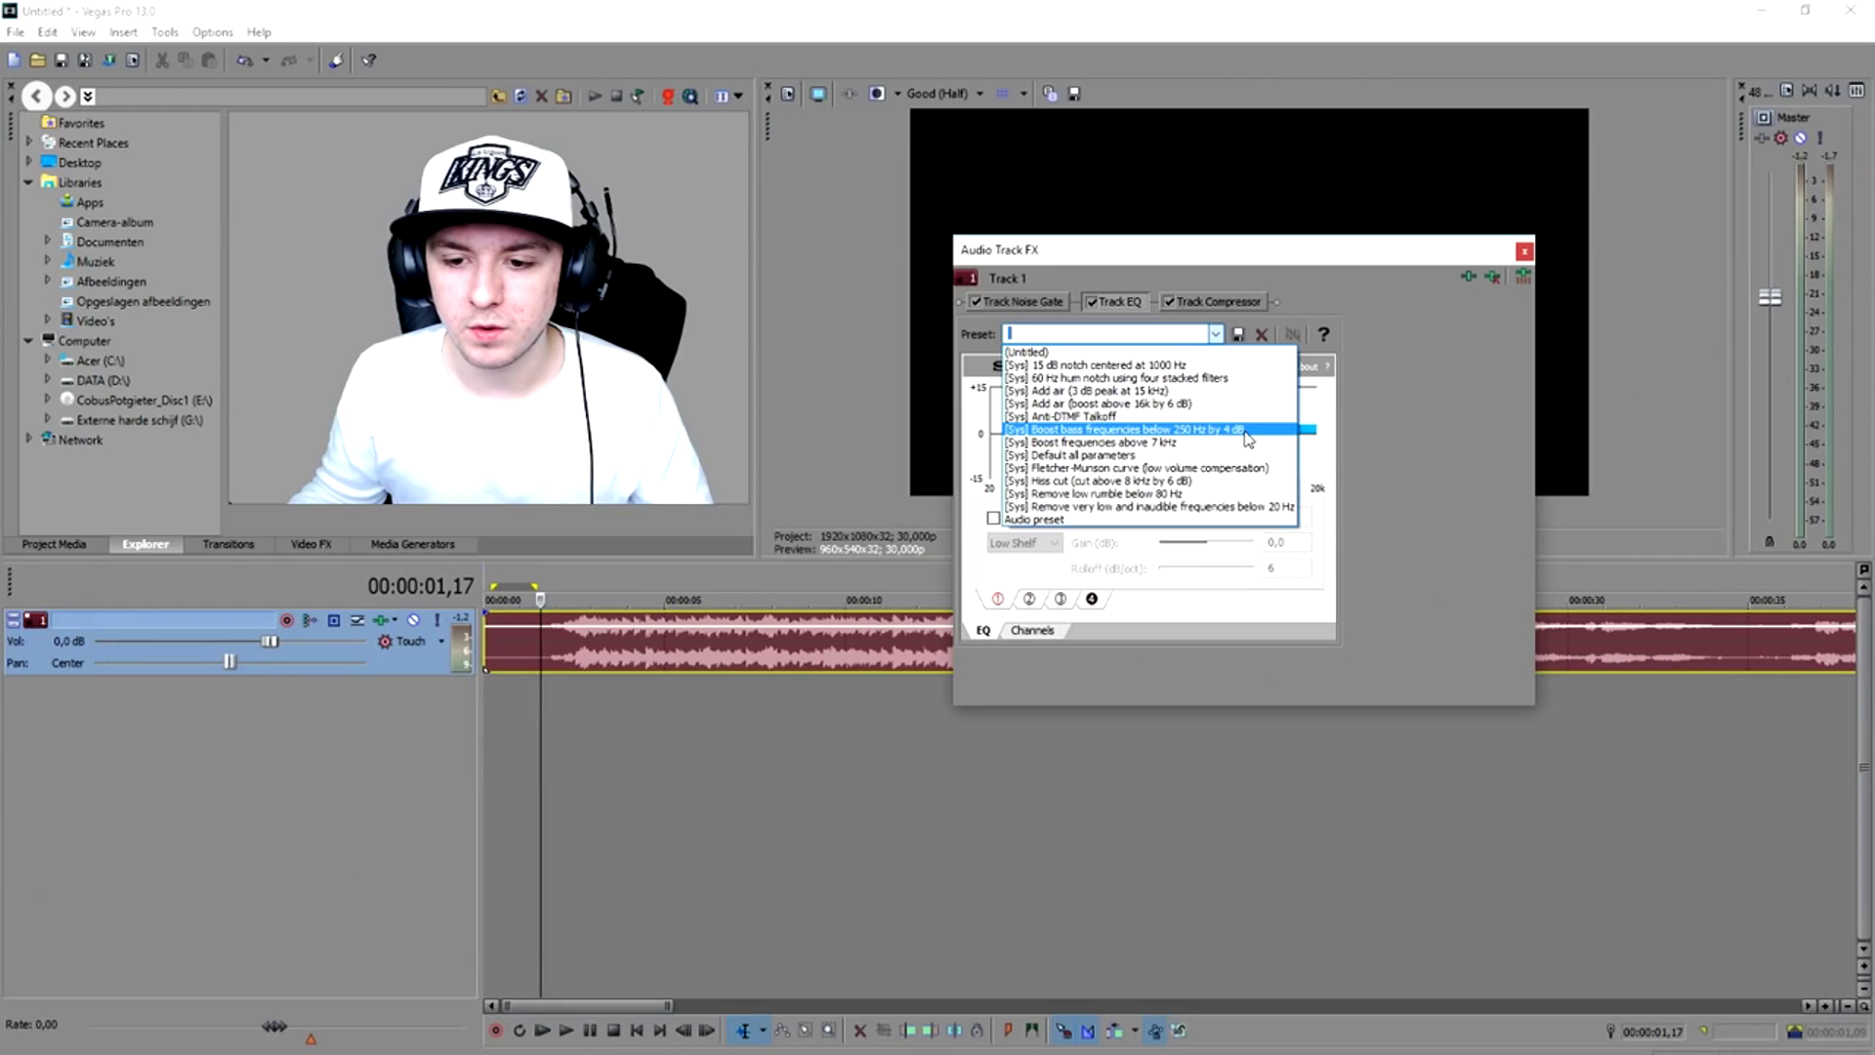
{"action": "left_click", "coordinate": [1248, 430]}
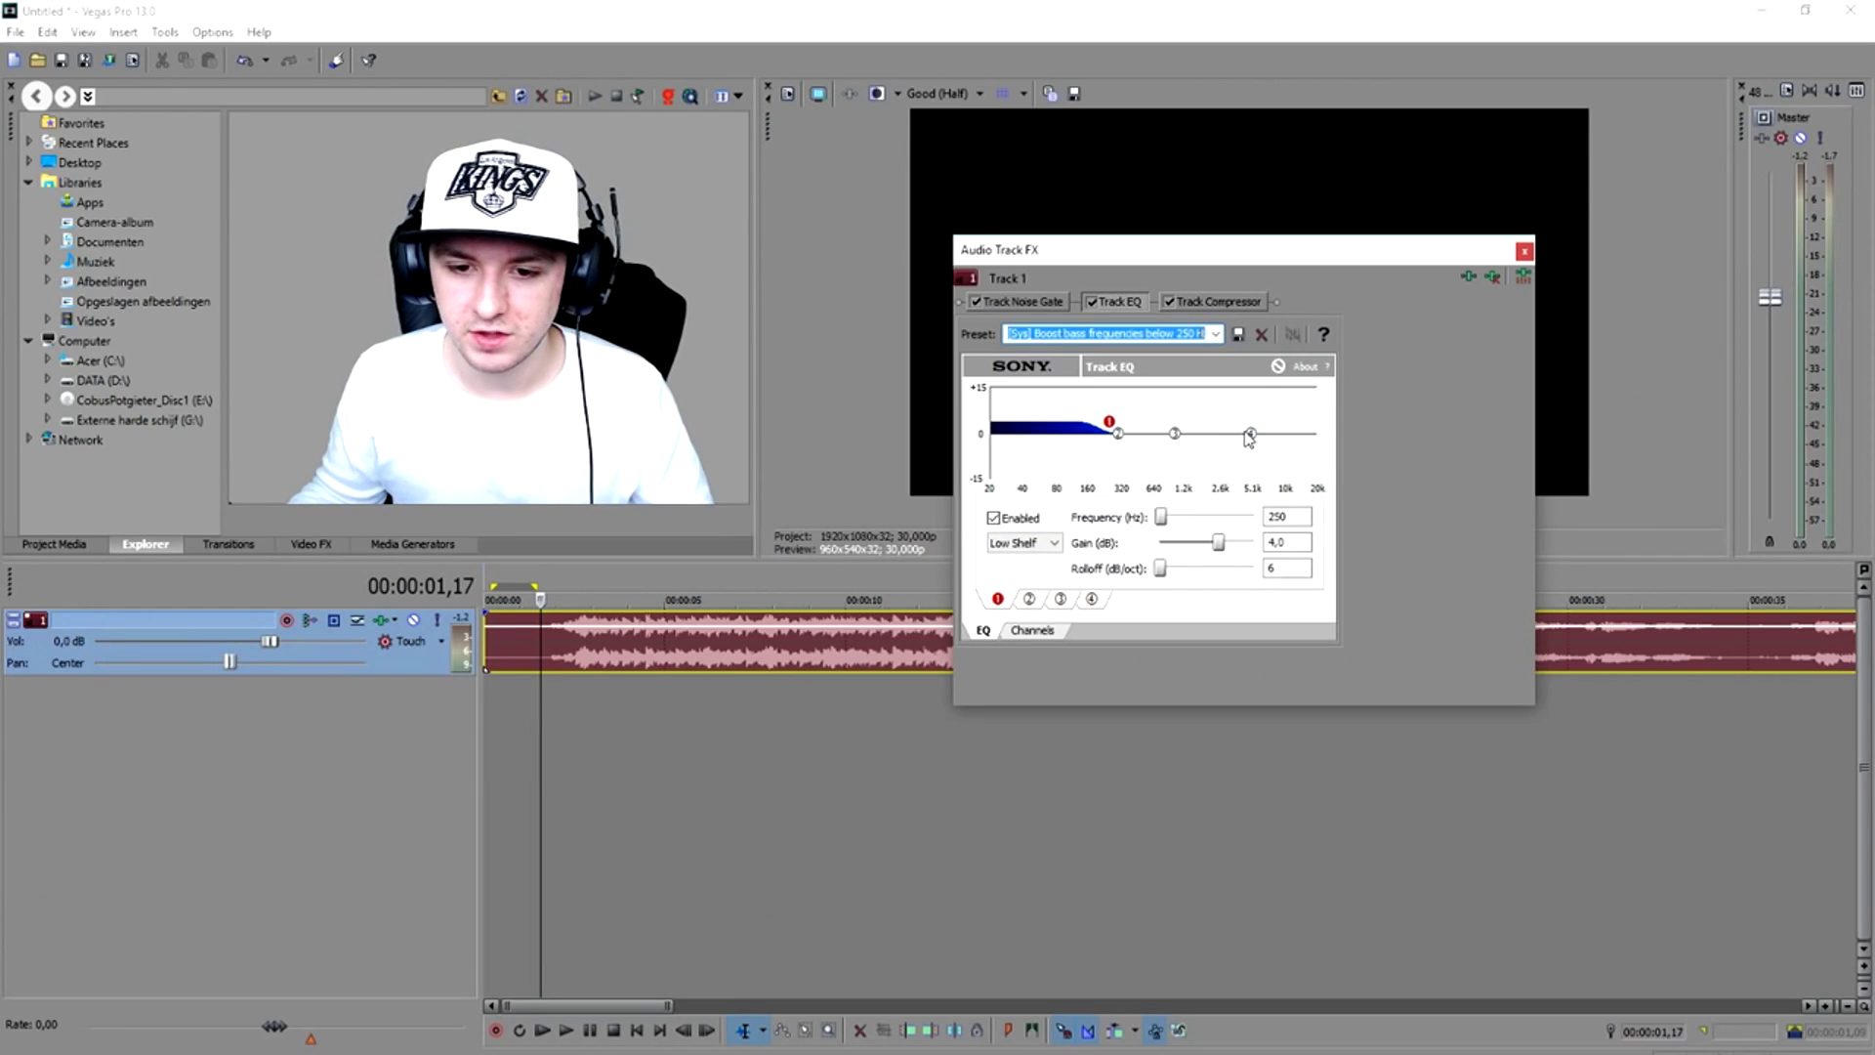
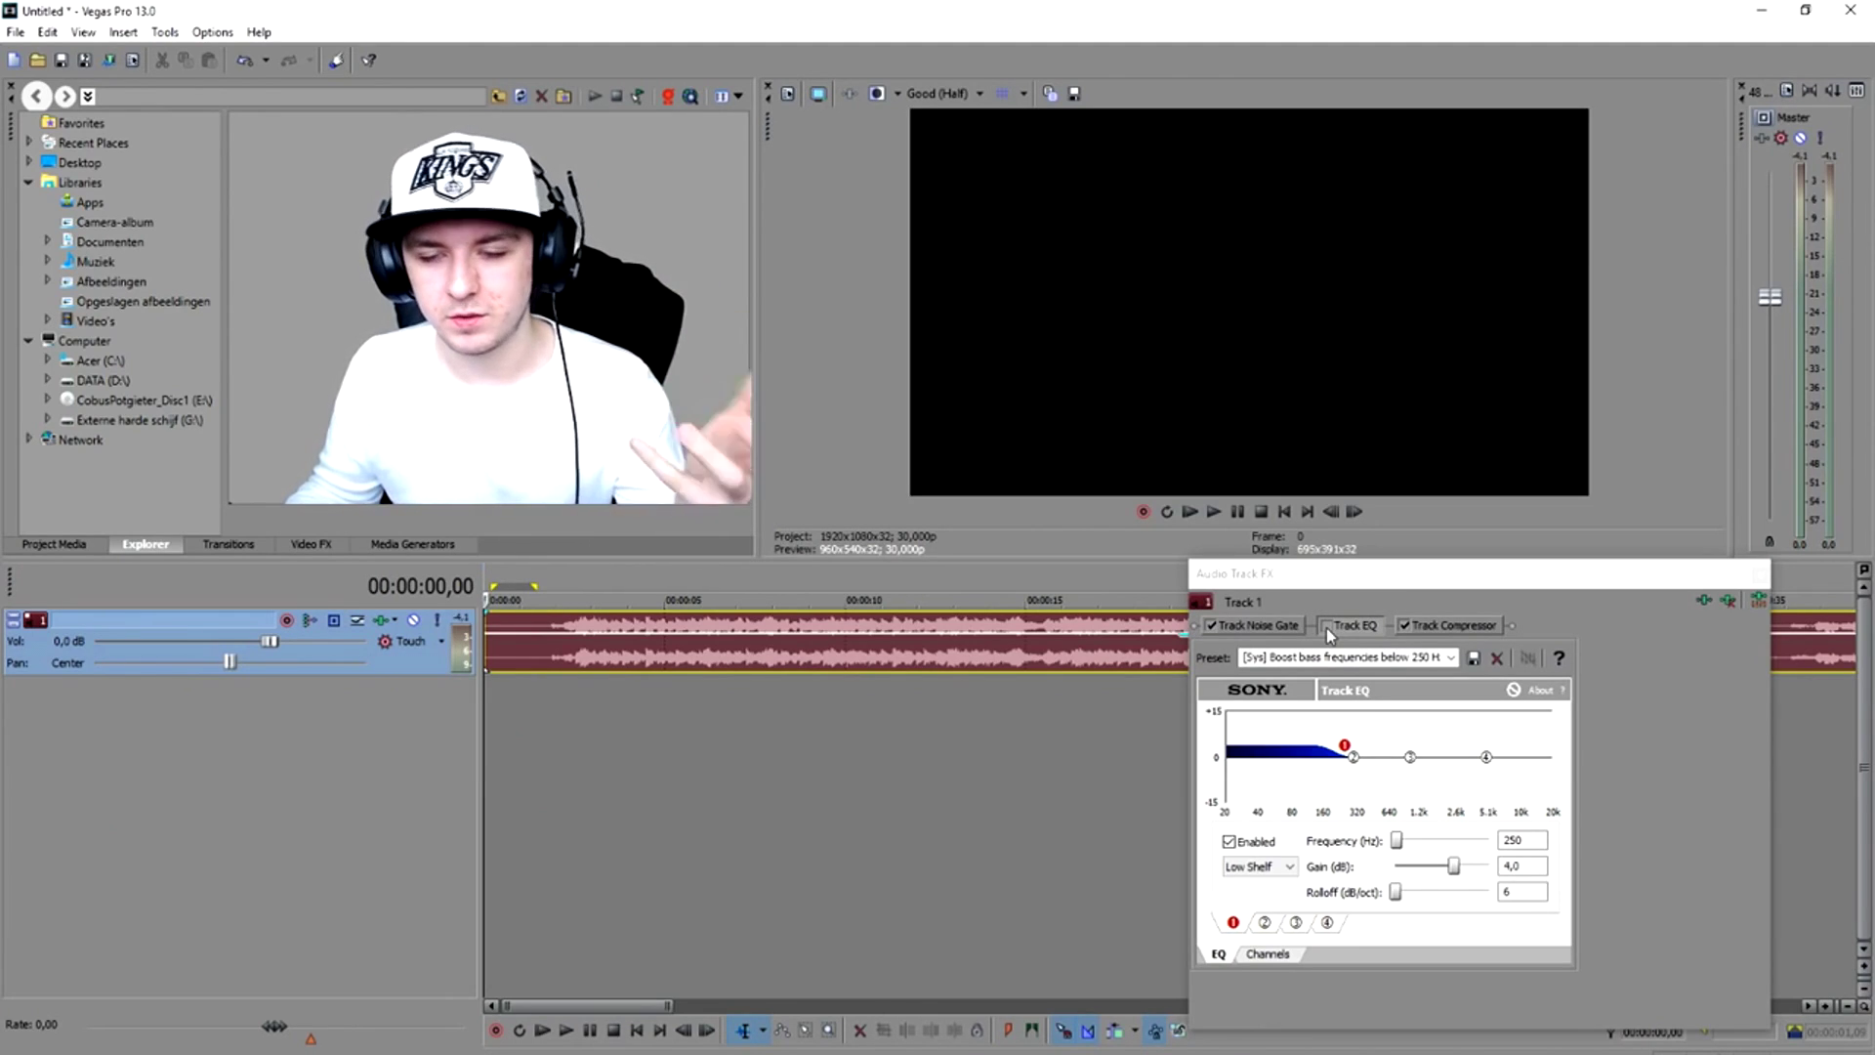
Step: Play the music from near its start and toggle Track EQ to compare the sound without and with the bass boost
{"action": "left_click", "coordinate": [514, 578]}
{"action": "key", "text": "space"}
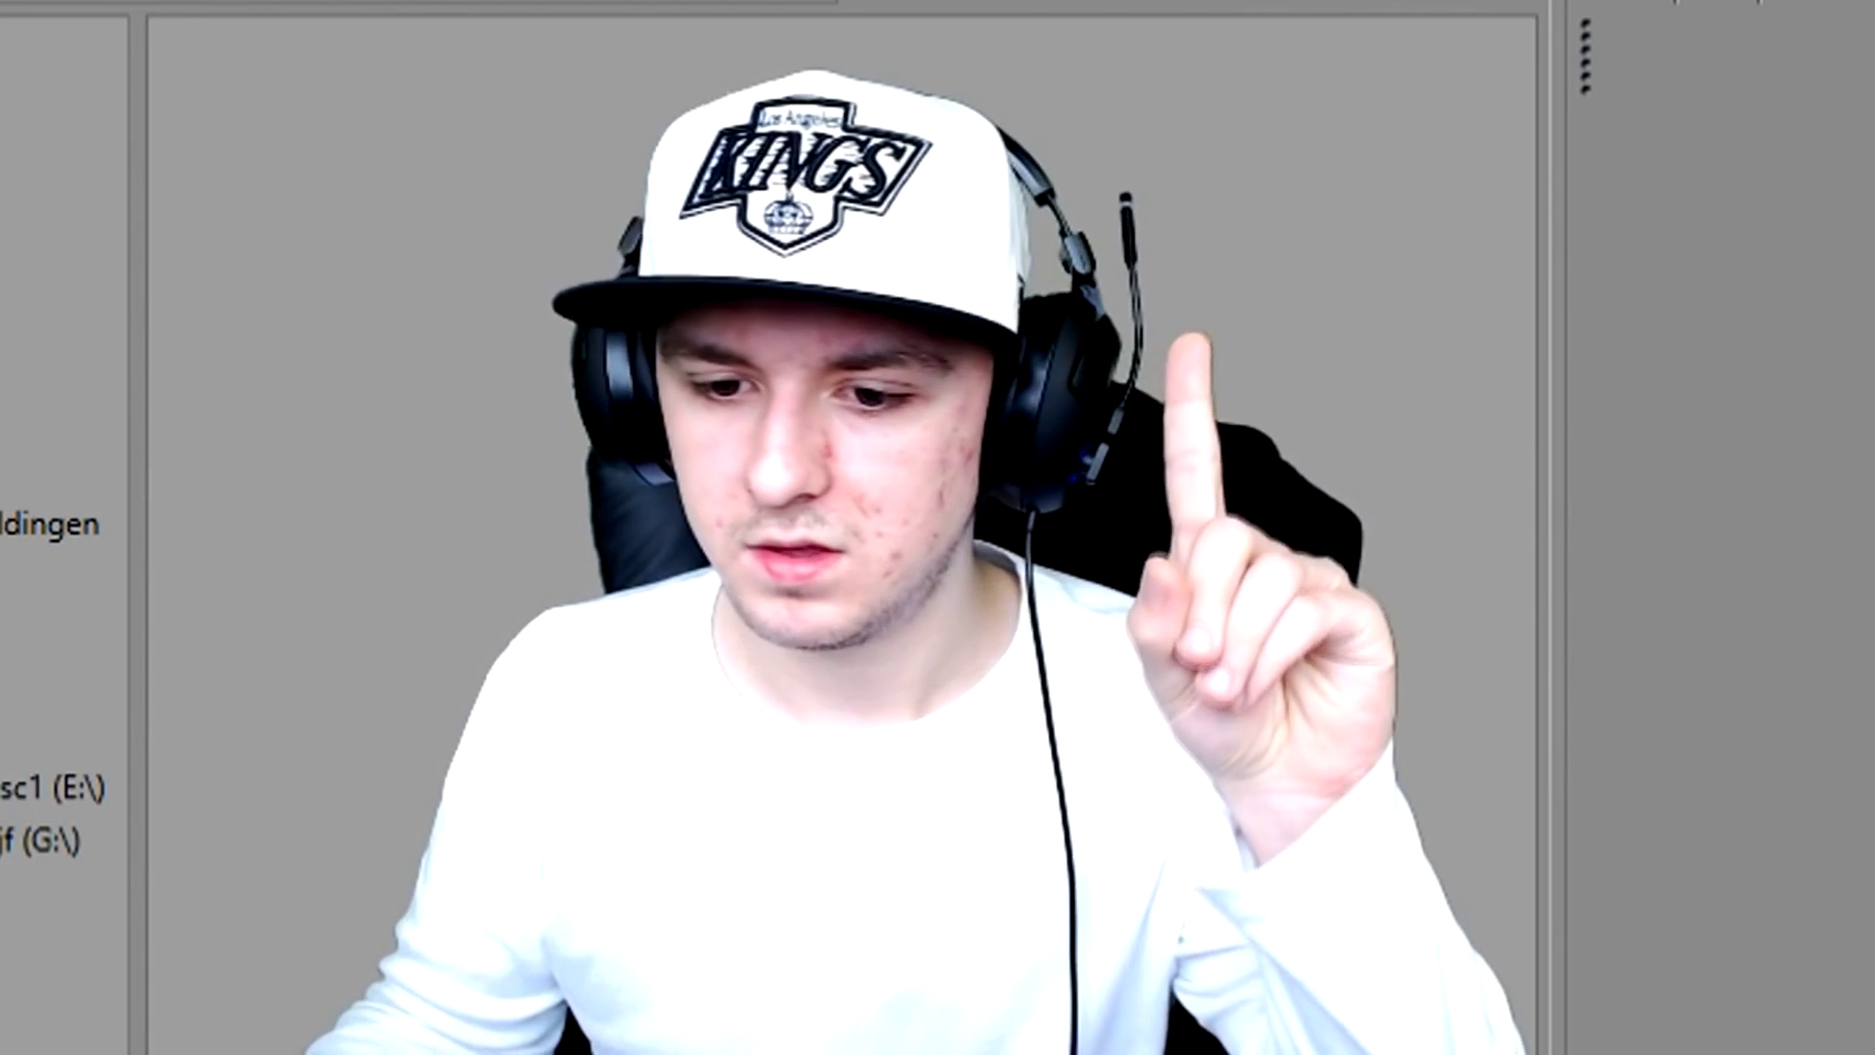
{"action": "left_click", "coordinate": [1326, 628]}
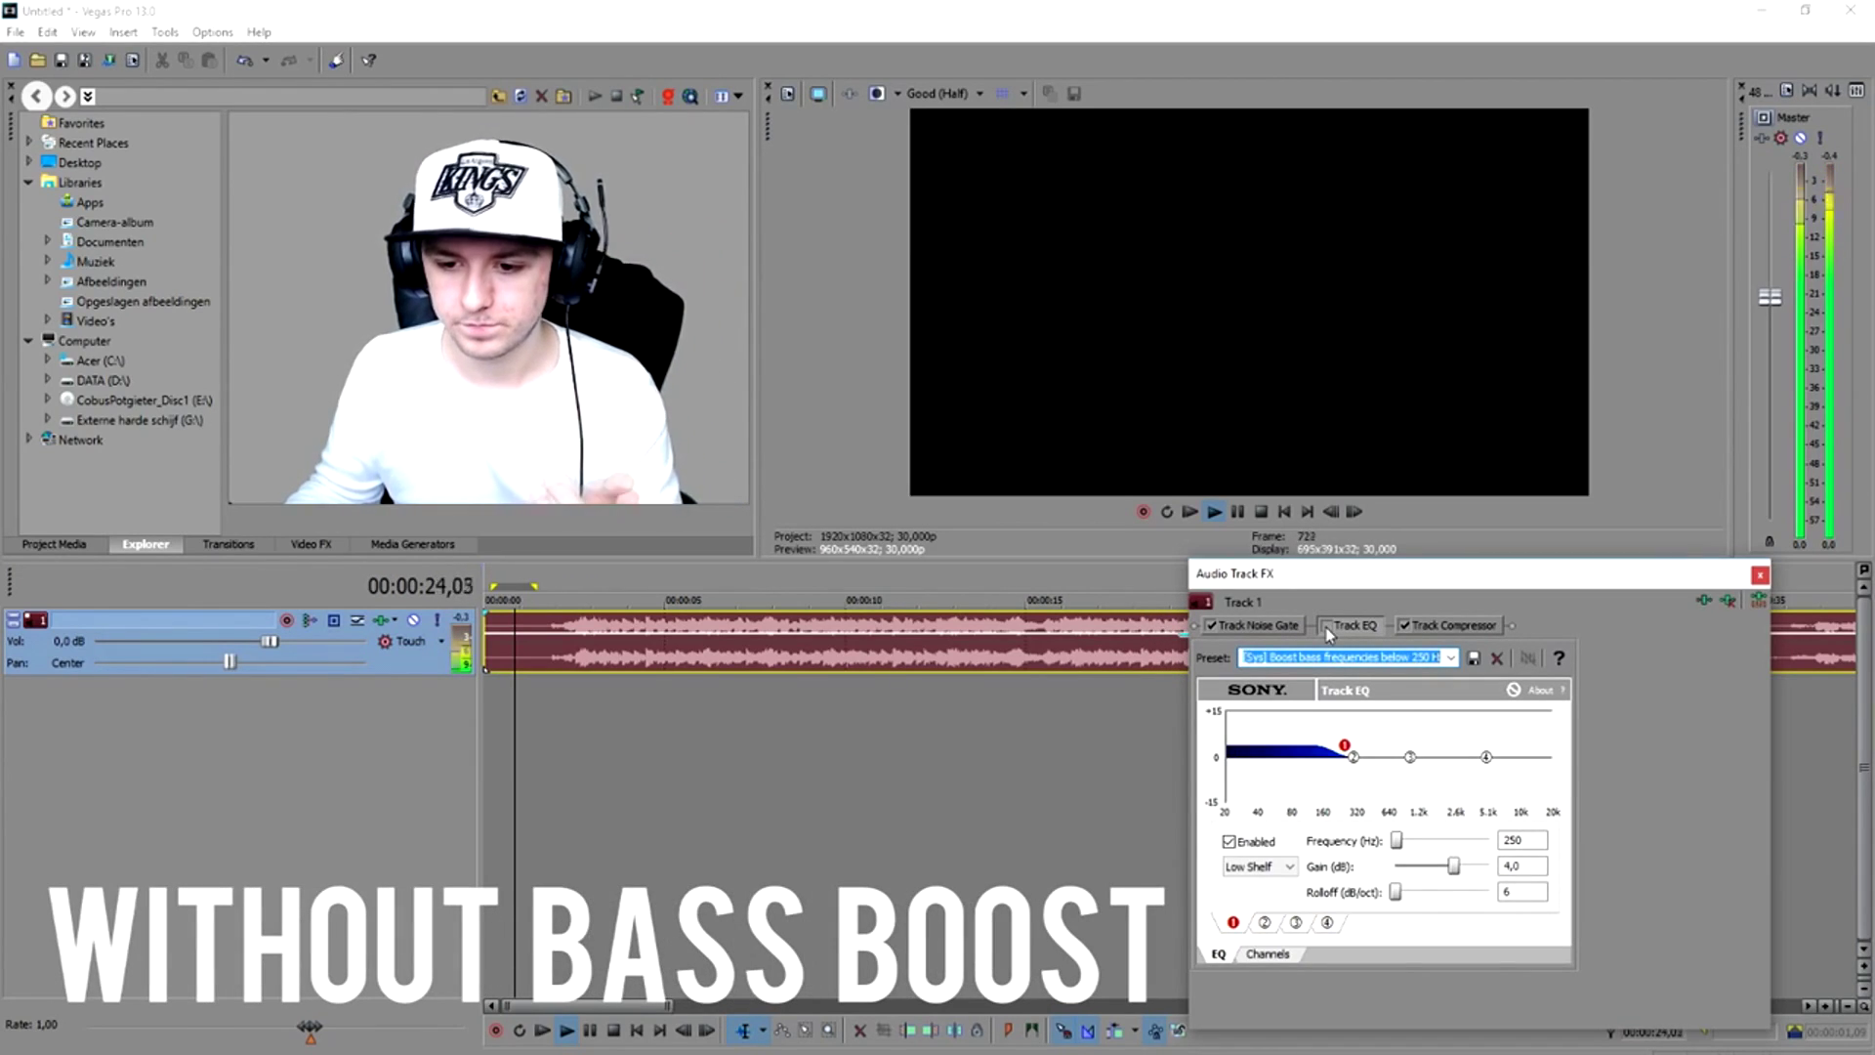
{"action": "left_click", "coordinate": [1325, 626]}
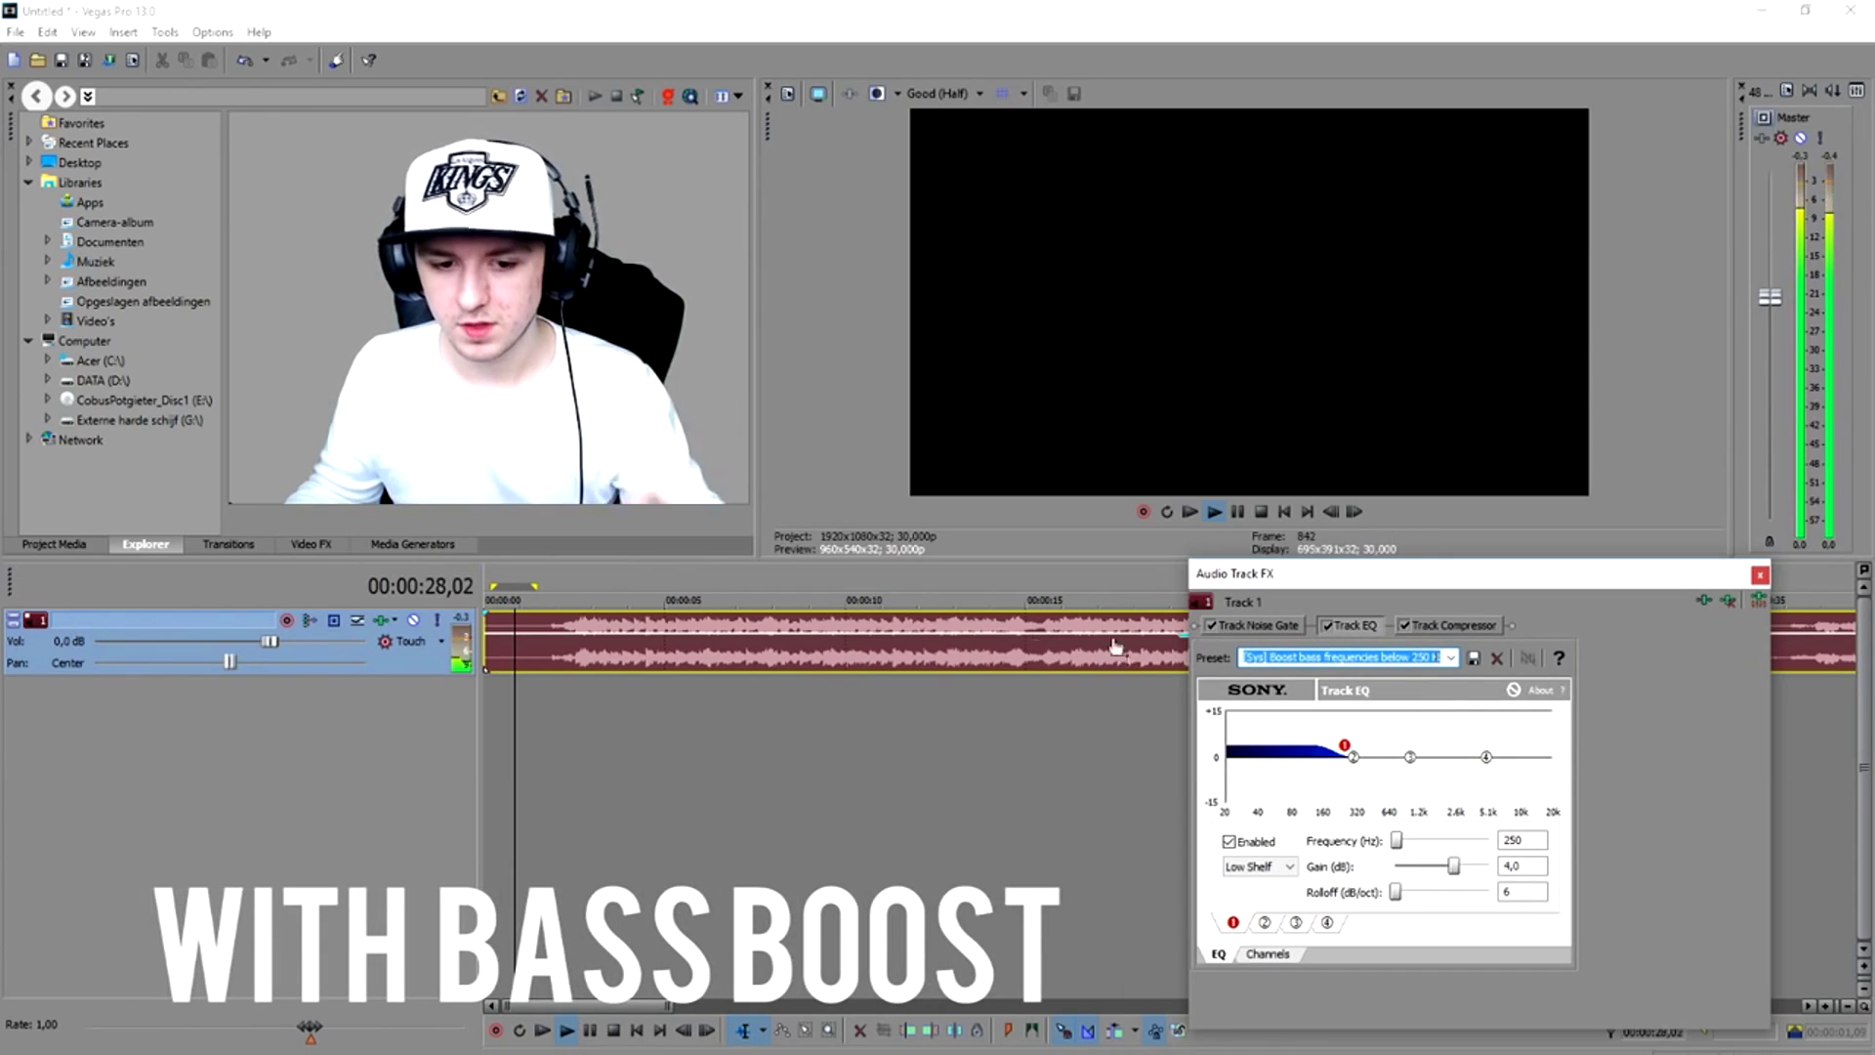
{"action": "left_click", "coordinate": [878, 606]}
{"action": "key", "text": "space"}
Step: Play the music's opening with the bass boost to check the Master meters for clipping, and move the playhead to 00:00:04,10
{"action": "left_click", "coordinate": [865, 599]}
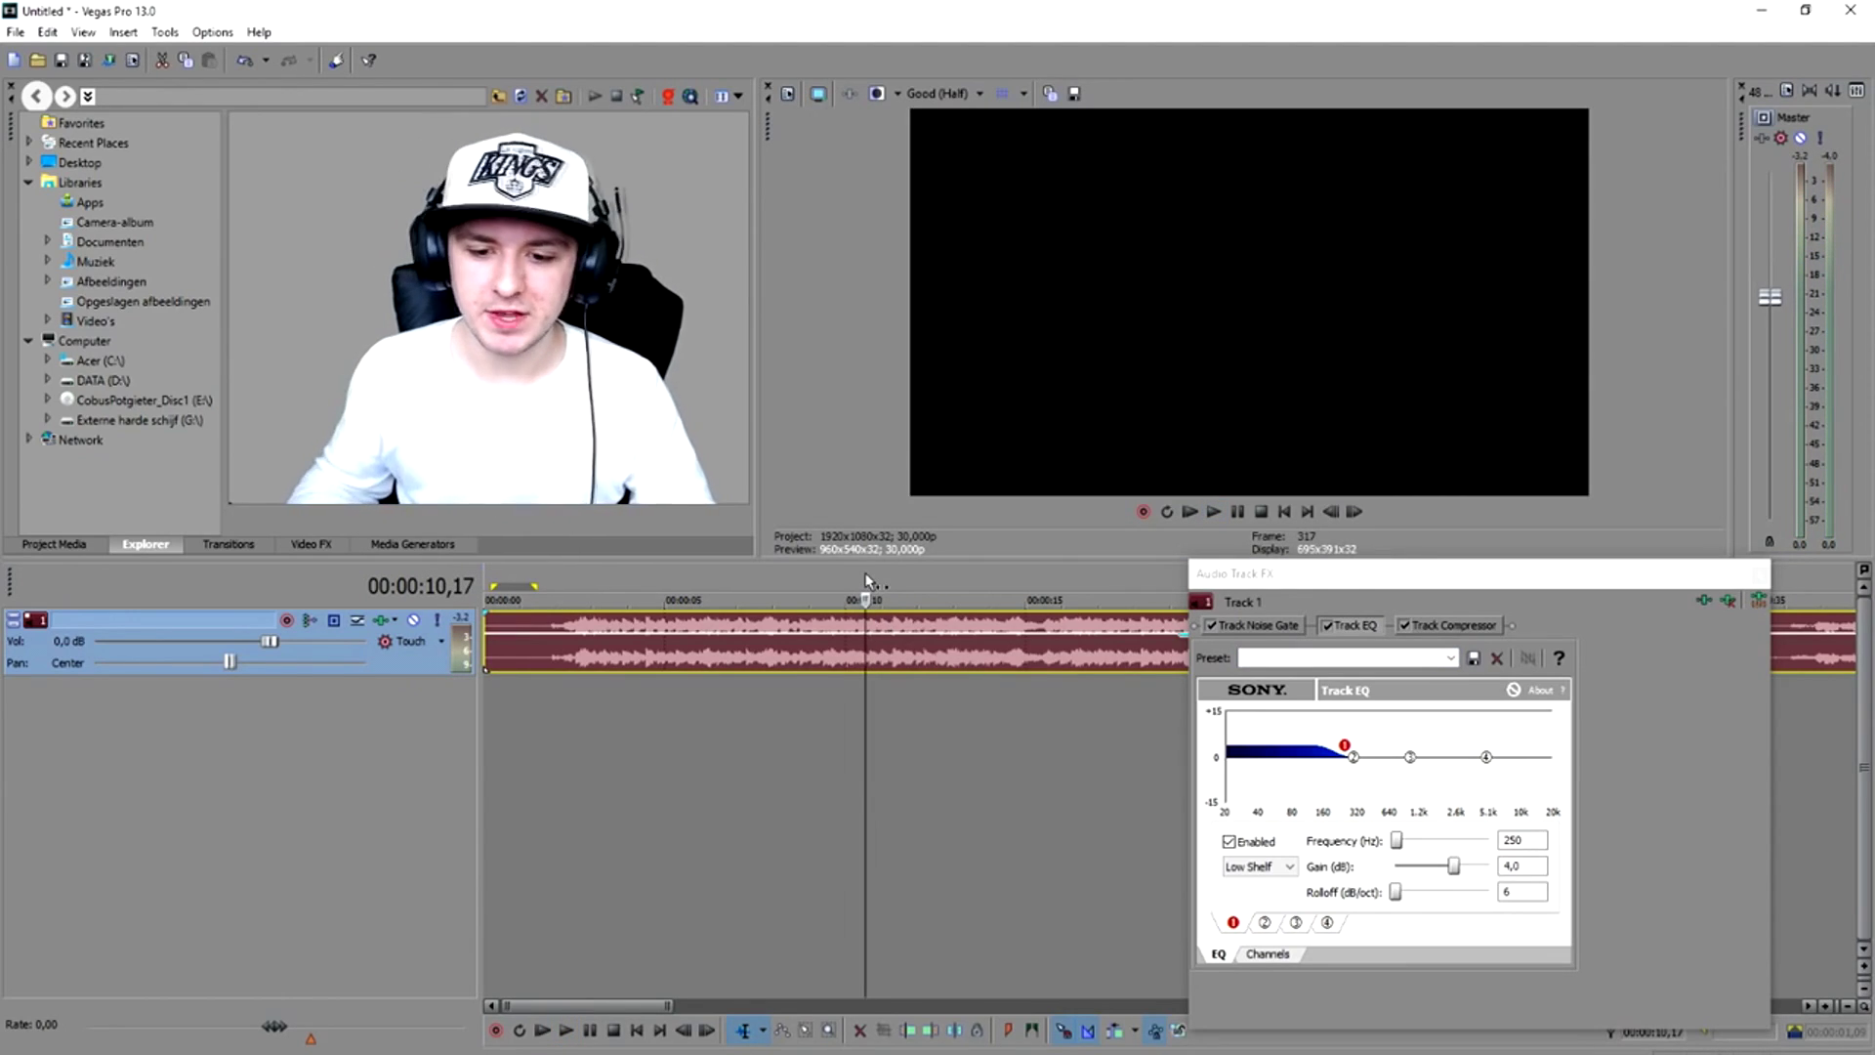
{"action": "left_click", "coordinate": [816, 598]}
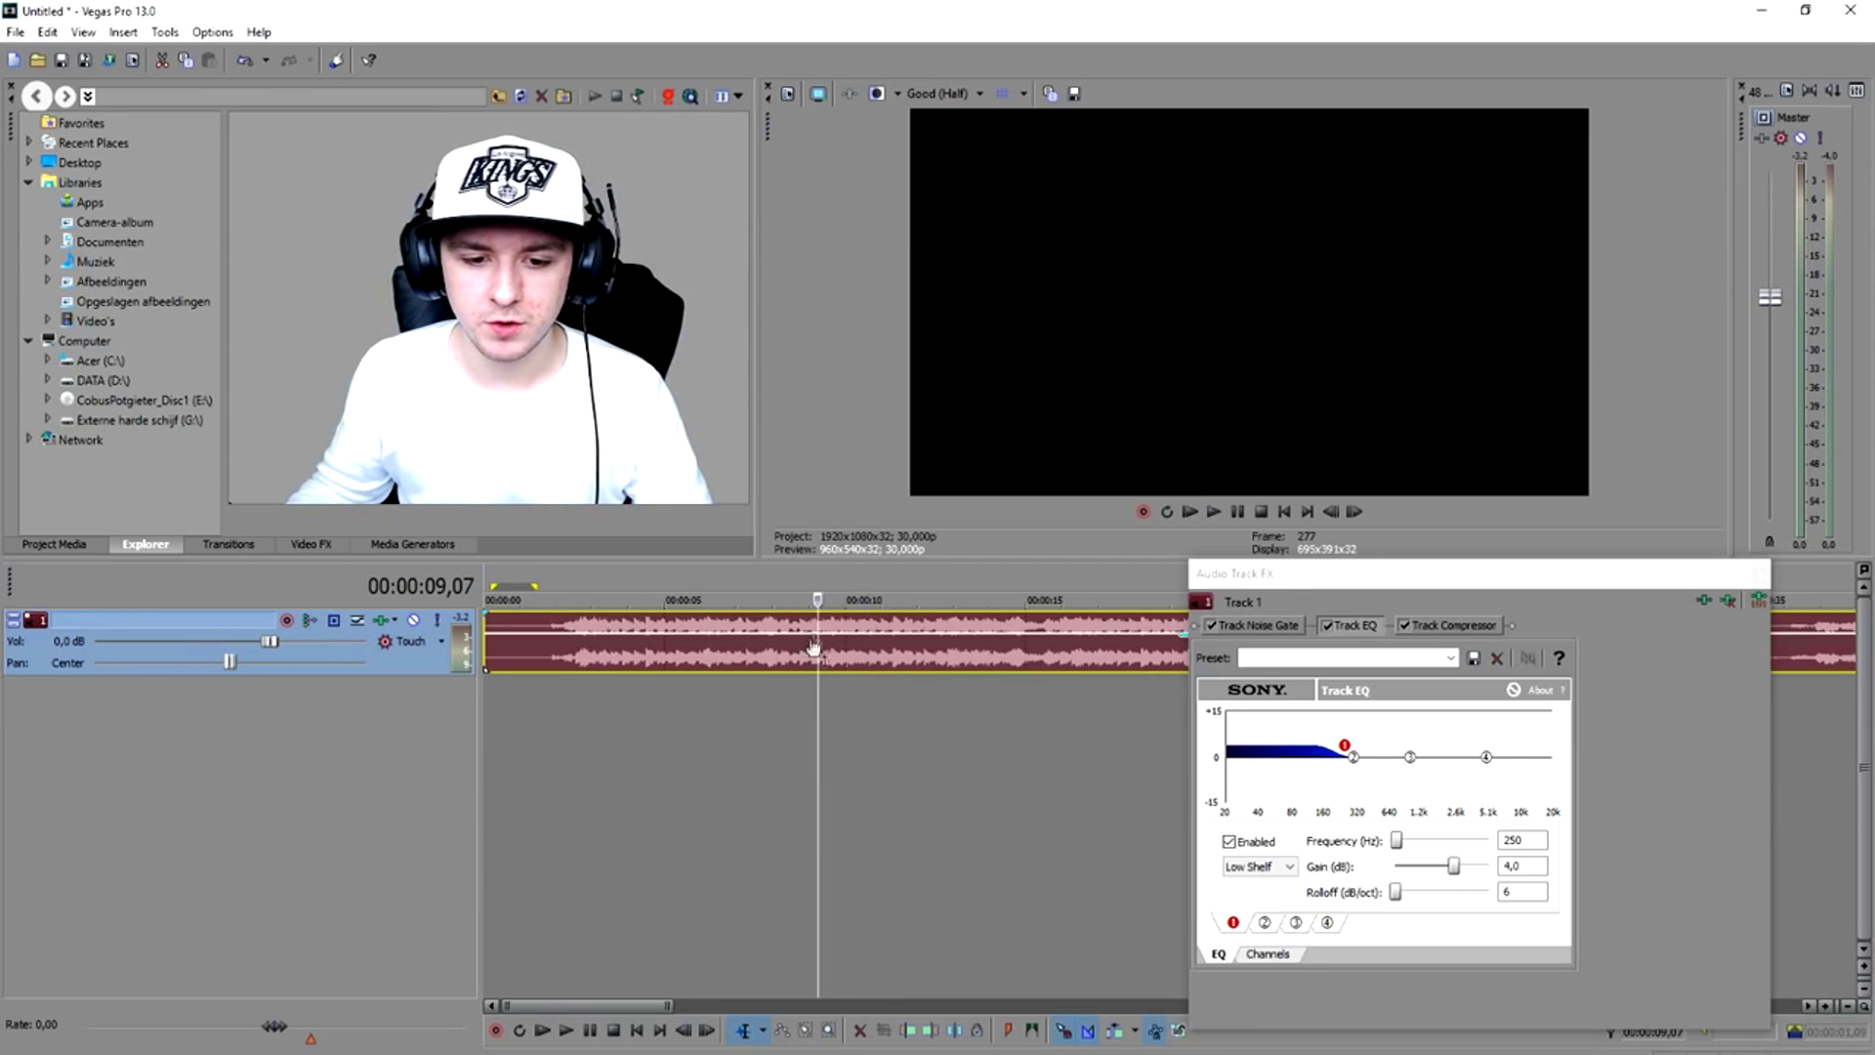
{"action": "left_click", "coordinate": [553, 591]}
{"action": "scroll", "coordinate": [622, 592], "scroll_direction": "up", "scroll_amount": 3}
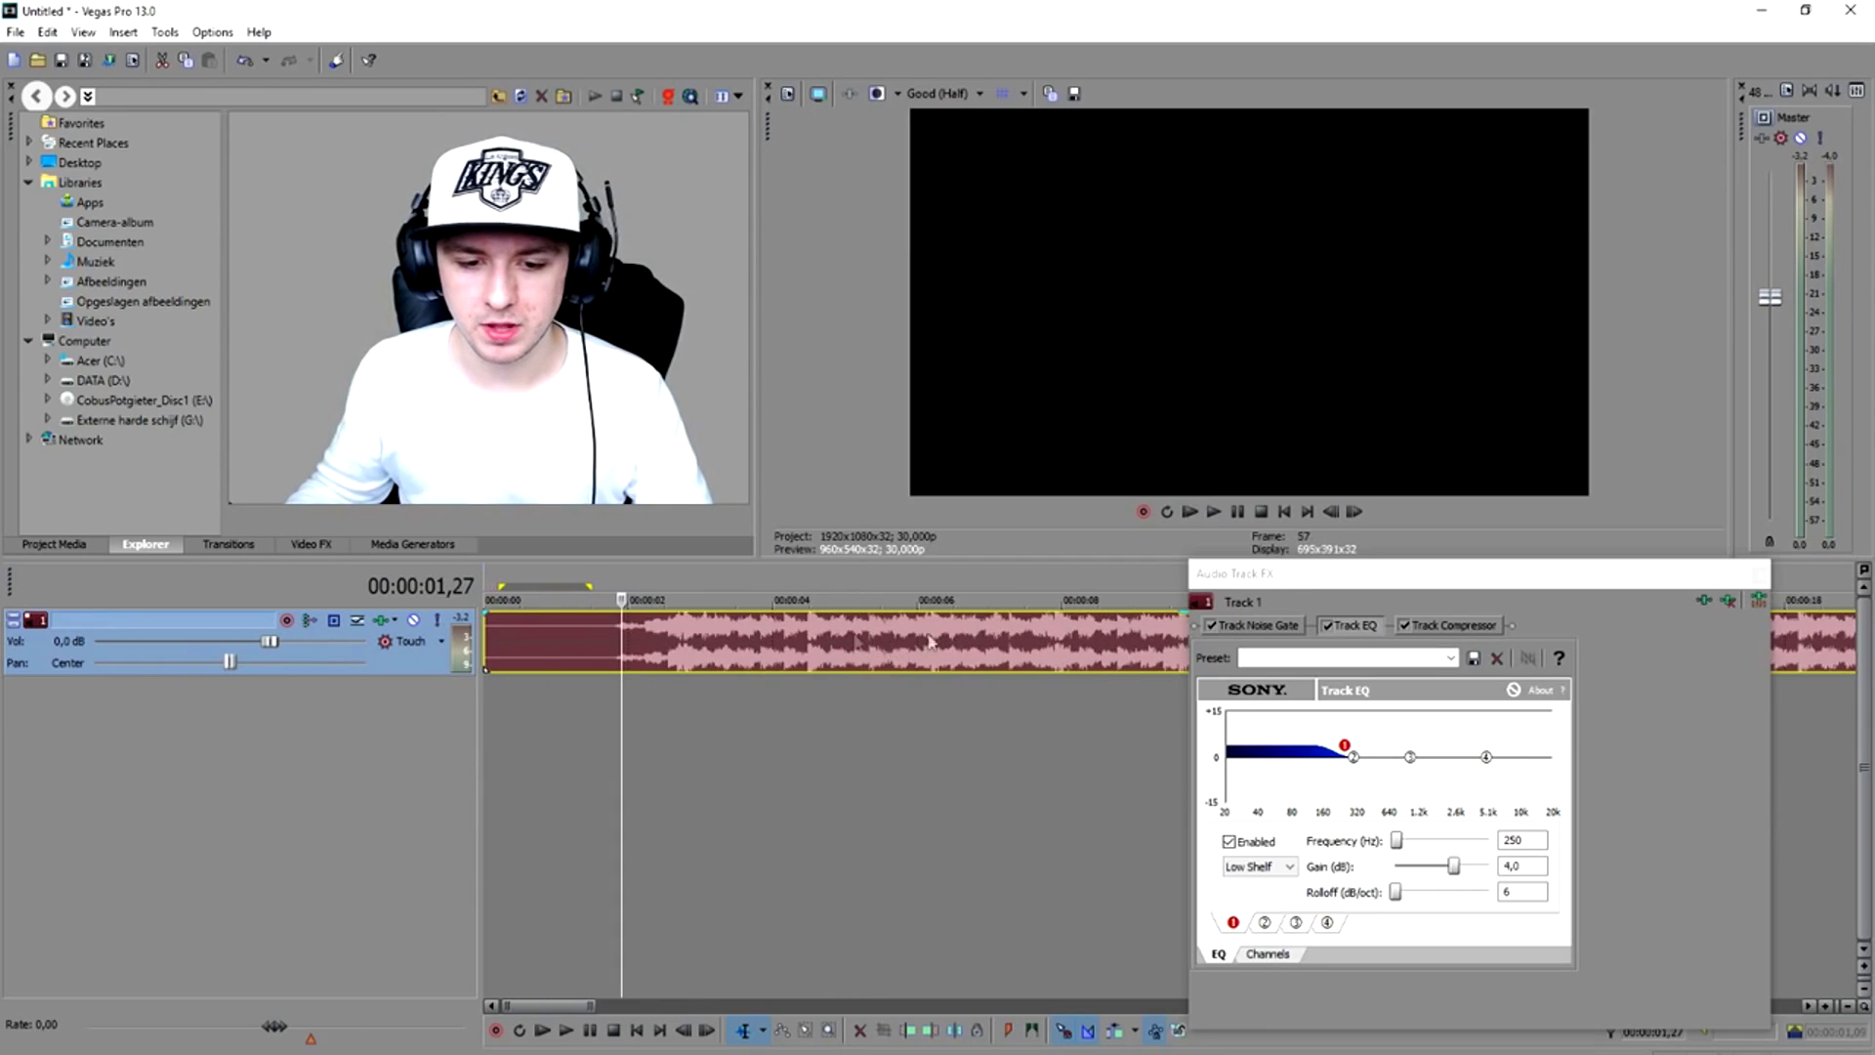
{"action": "key", "text": "space"}
{"action": "key", "text": "space"}
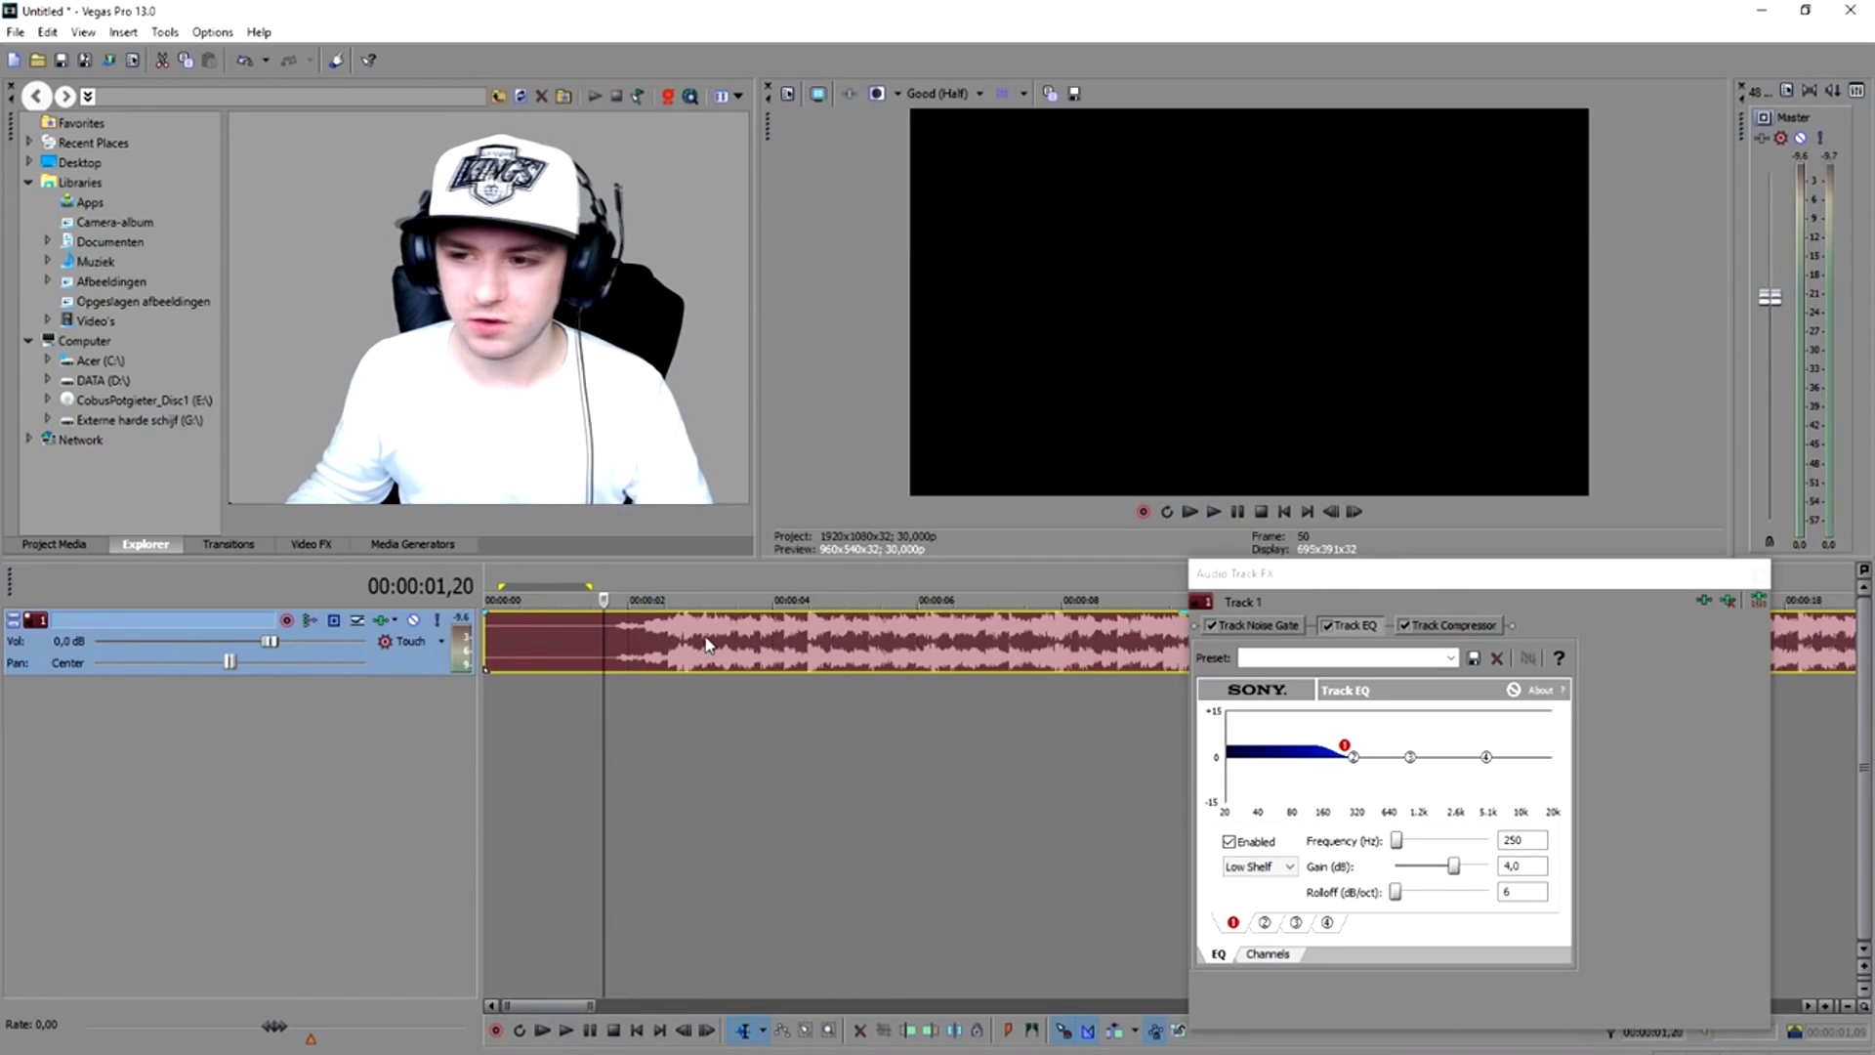
{"action": "key", "text": "space"}
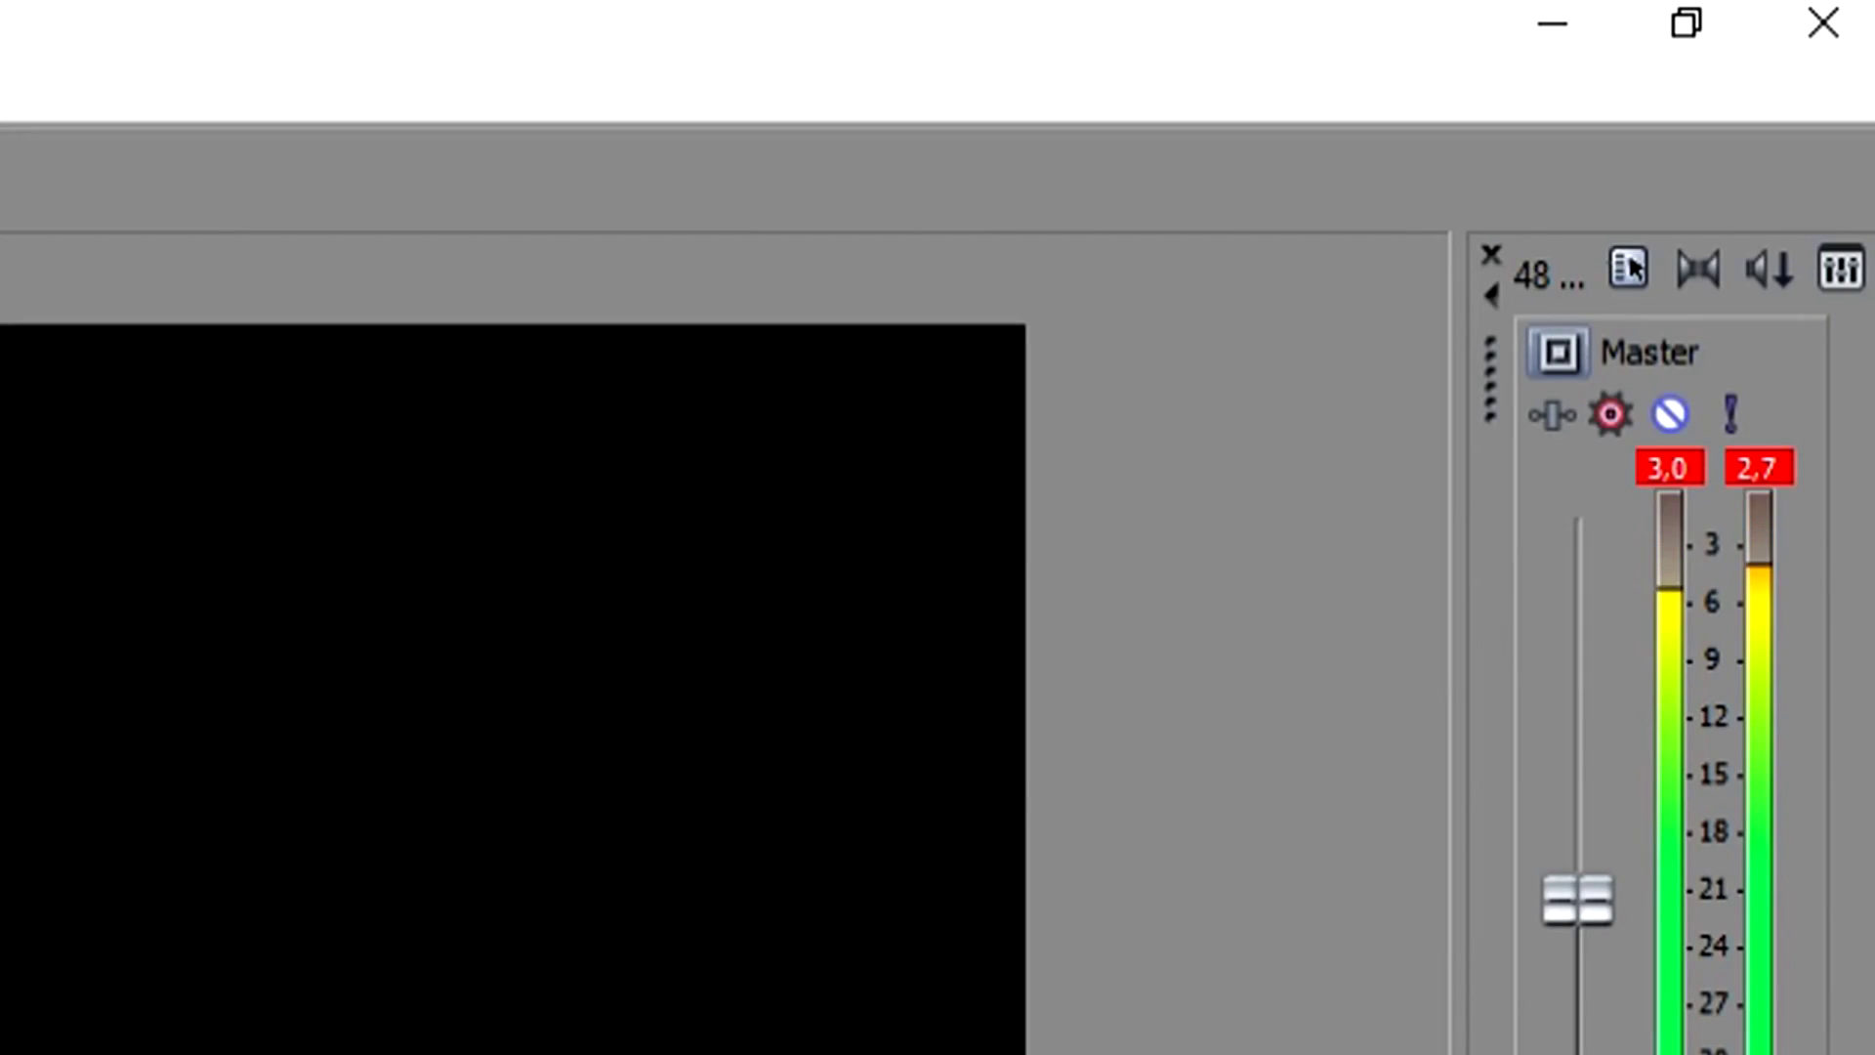
{"action": "key", "text": "space"}
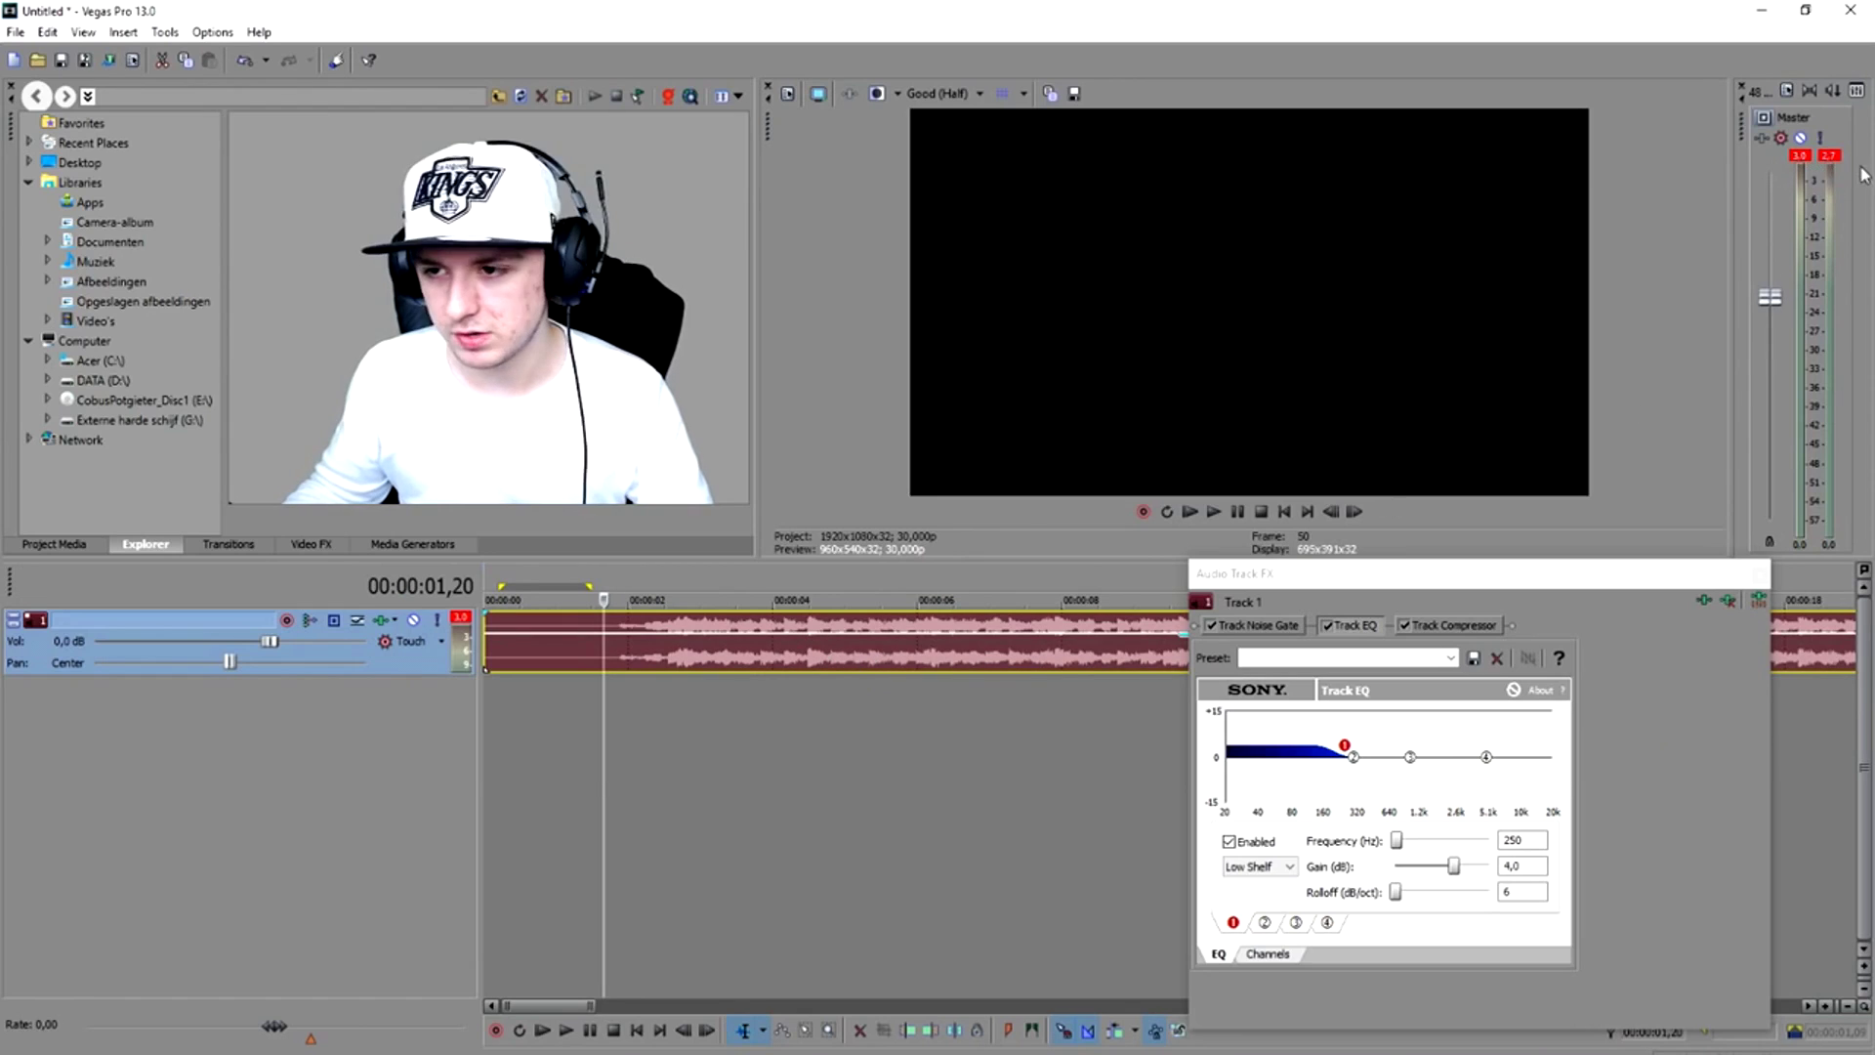
{"action": "left_click", "coordinate": [613, 582]}
{"action": "left_click_drag", "start_coordinate": [613, 577], "coordinate": [795, 572]}
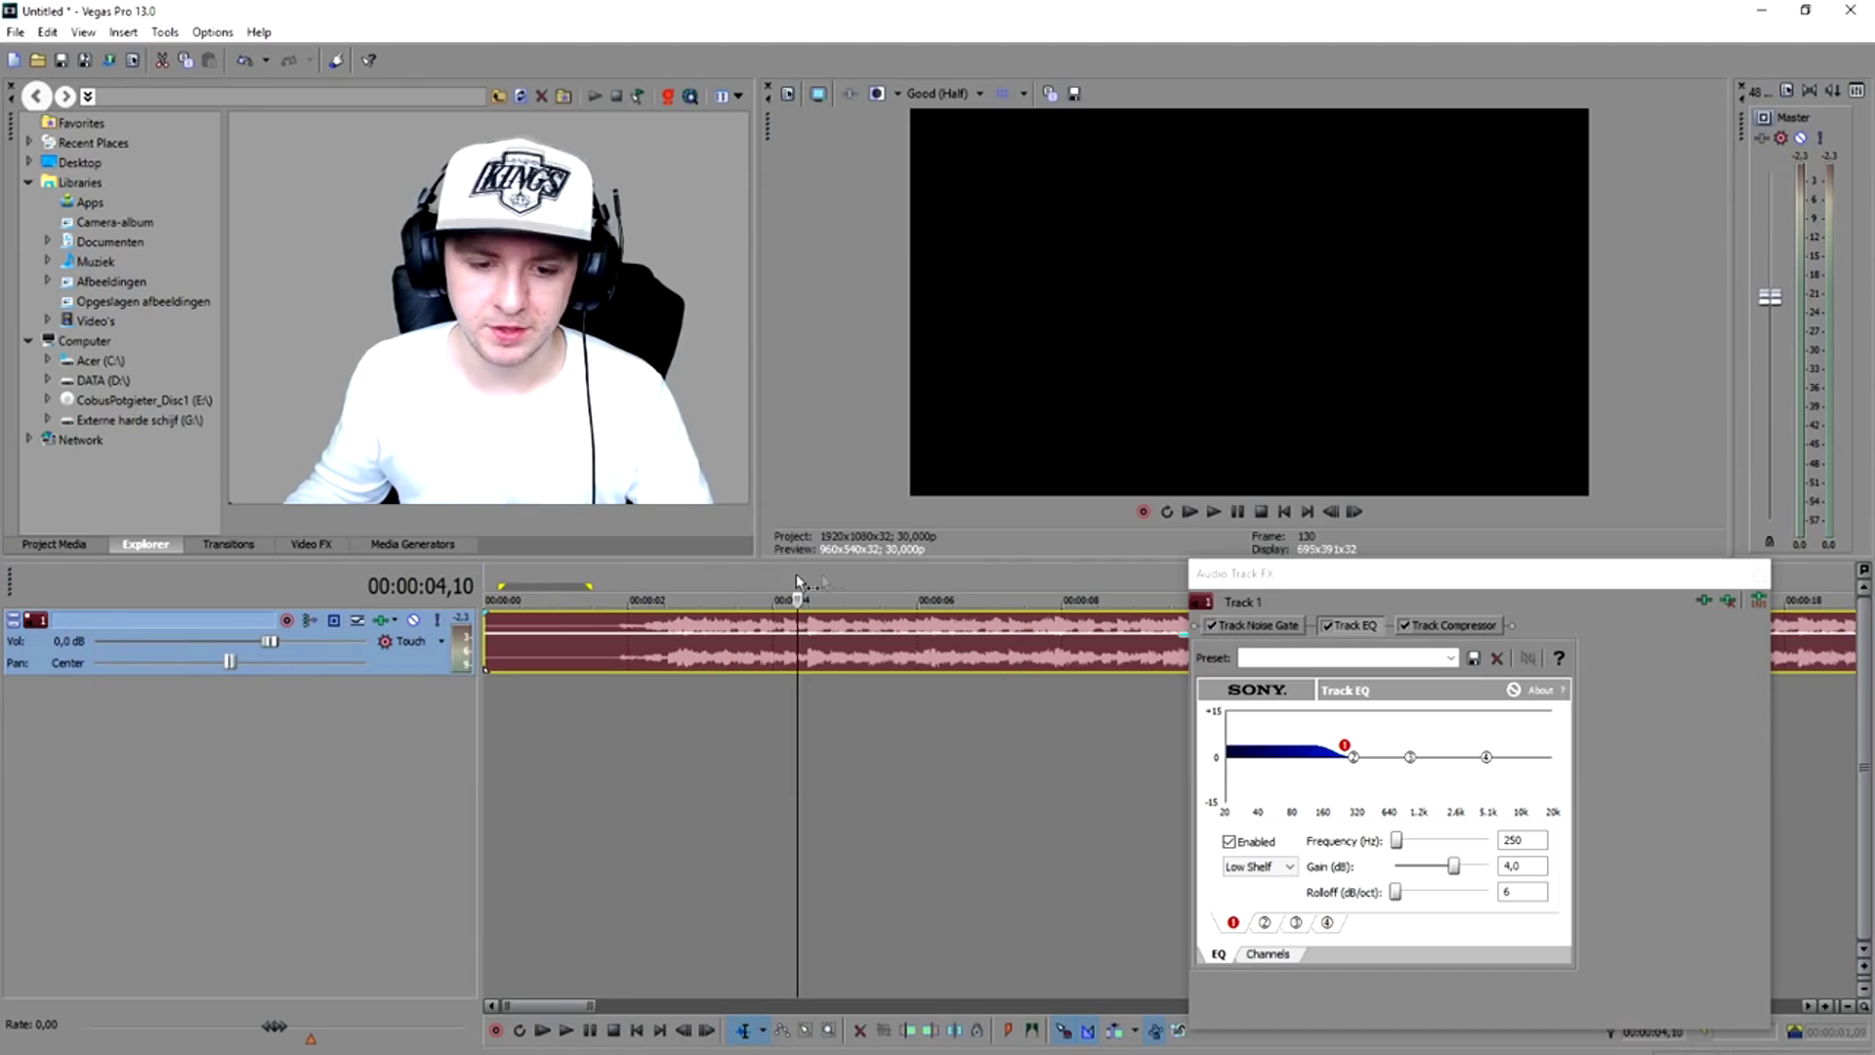